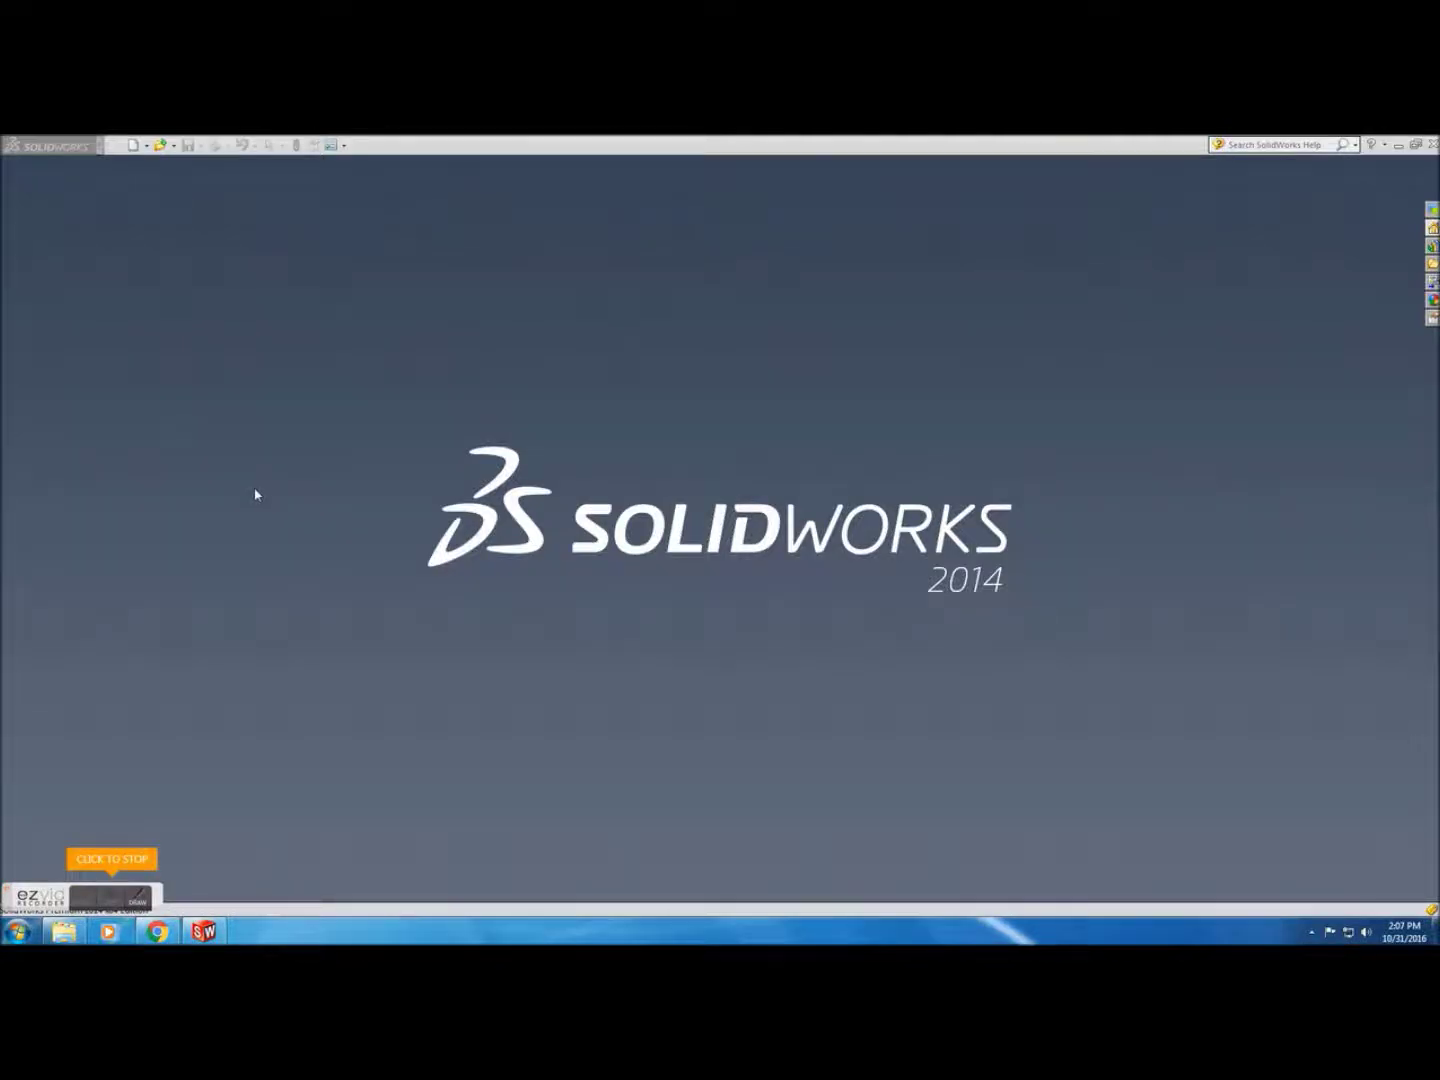
Find and open the Boeing 787 Dreamliner article on Wikipedia, then scroll through it
{"action": "left_click", "coordinate": [162, 932]}
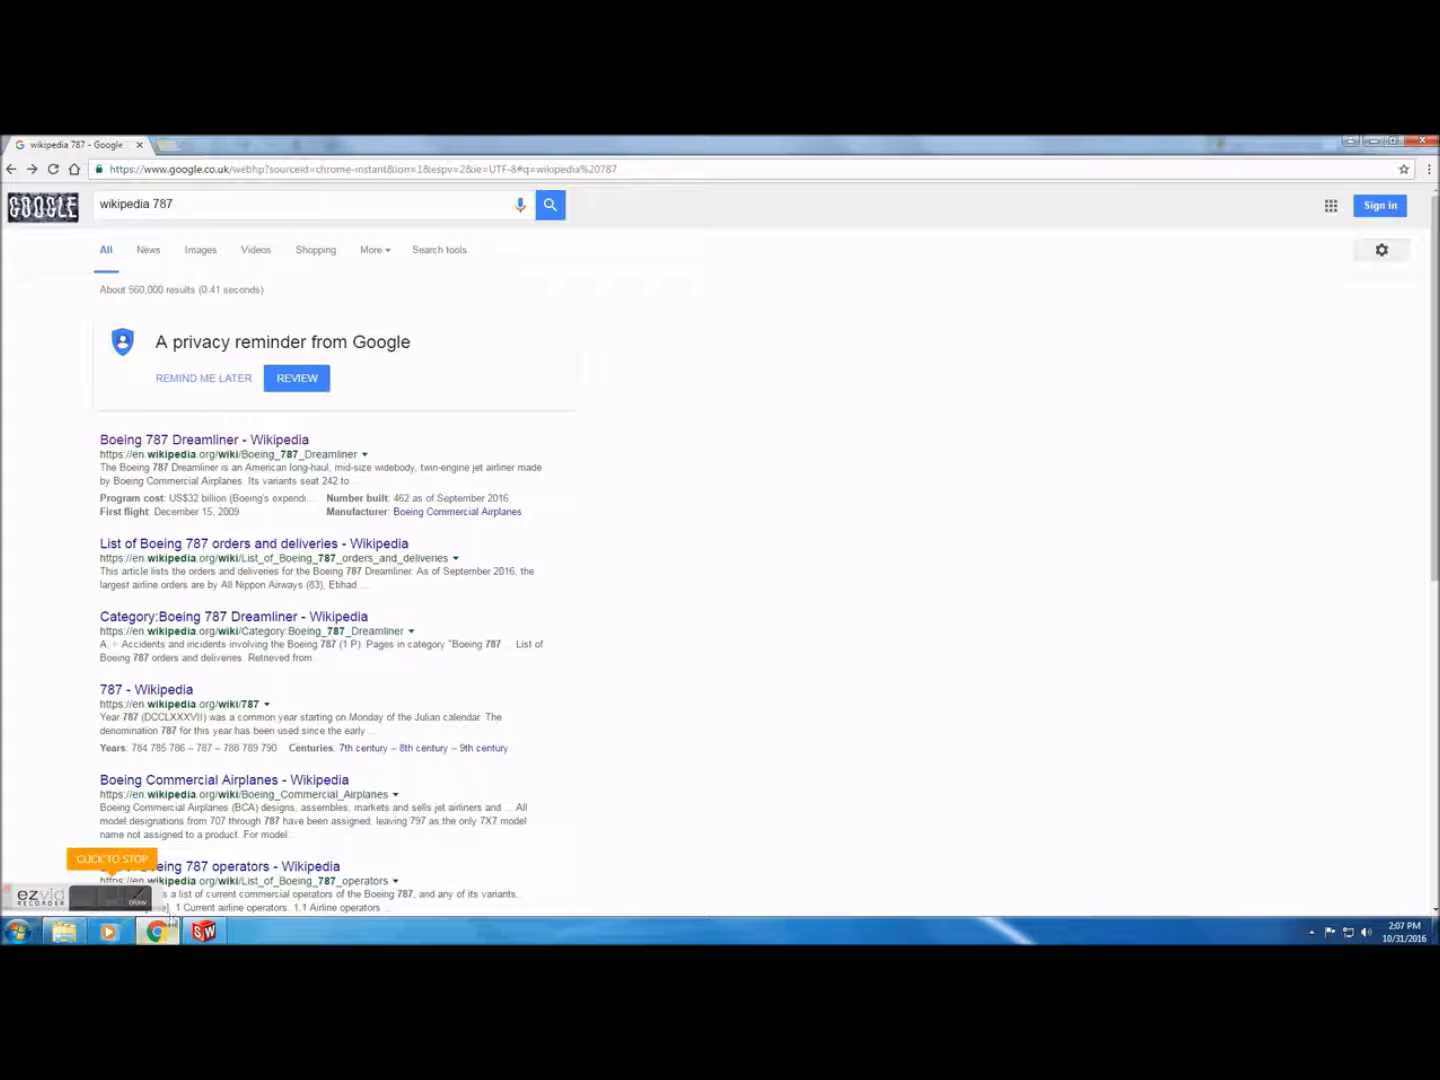
{"action": "left_click", "coordinate": [200, 445]}
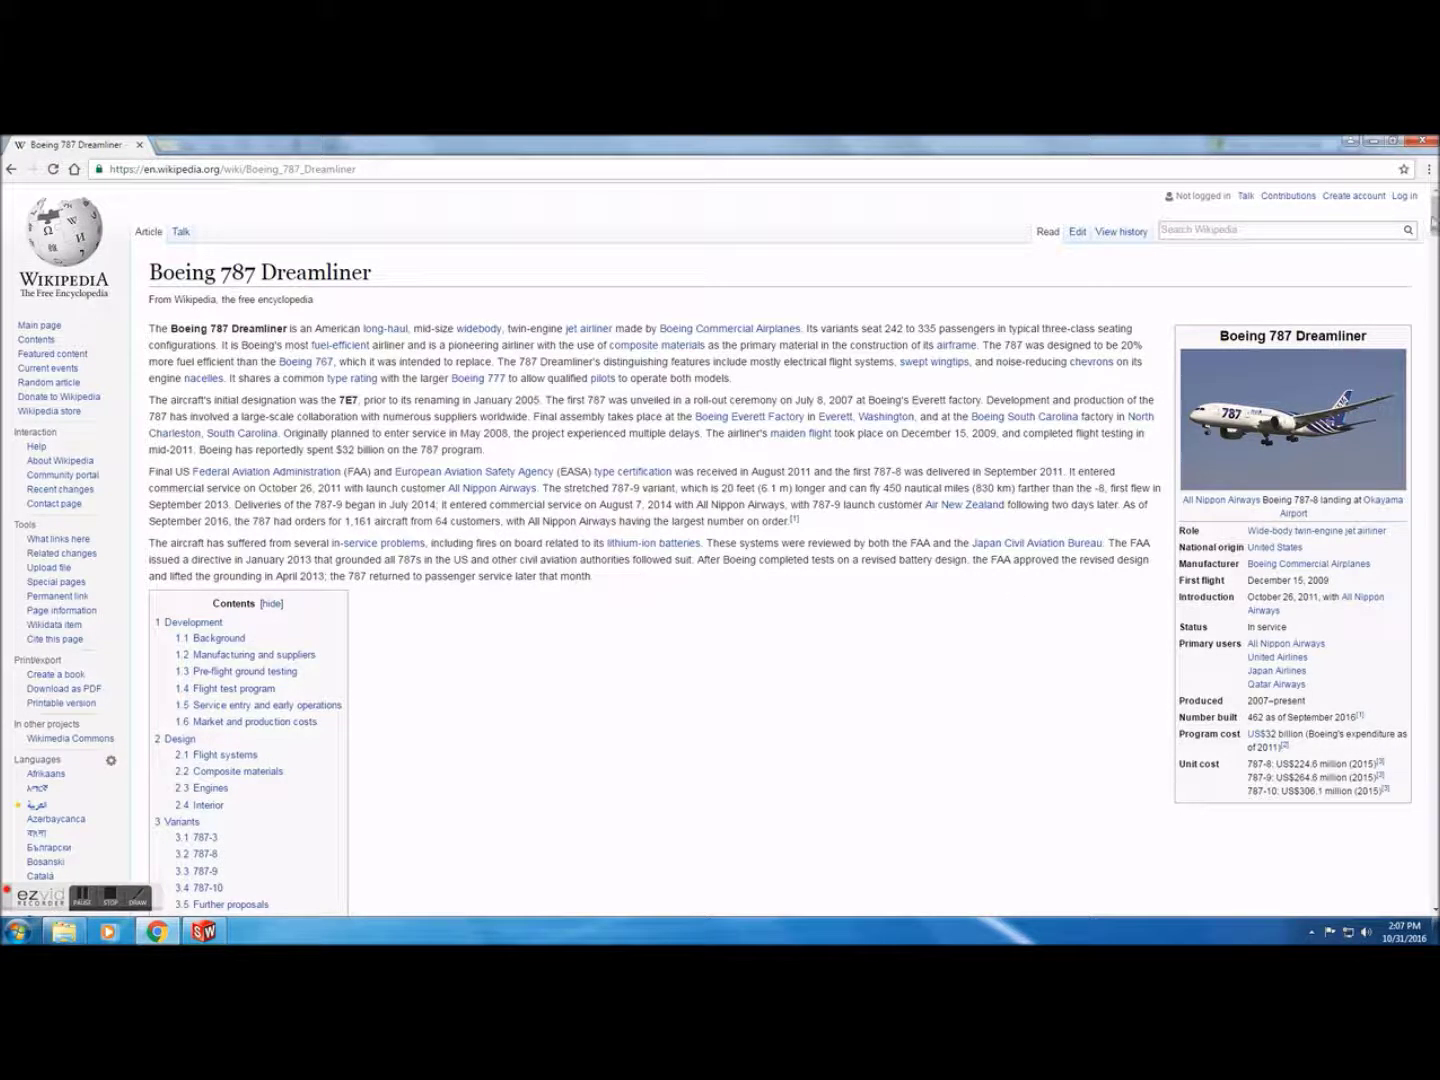
{"action": "left_click_drag", "start_coordinate": [1432, 200], "coordinate": [1435, 637]}
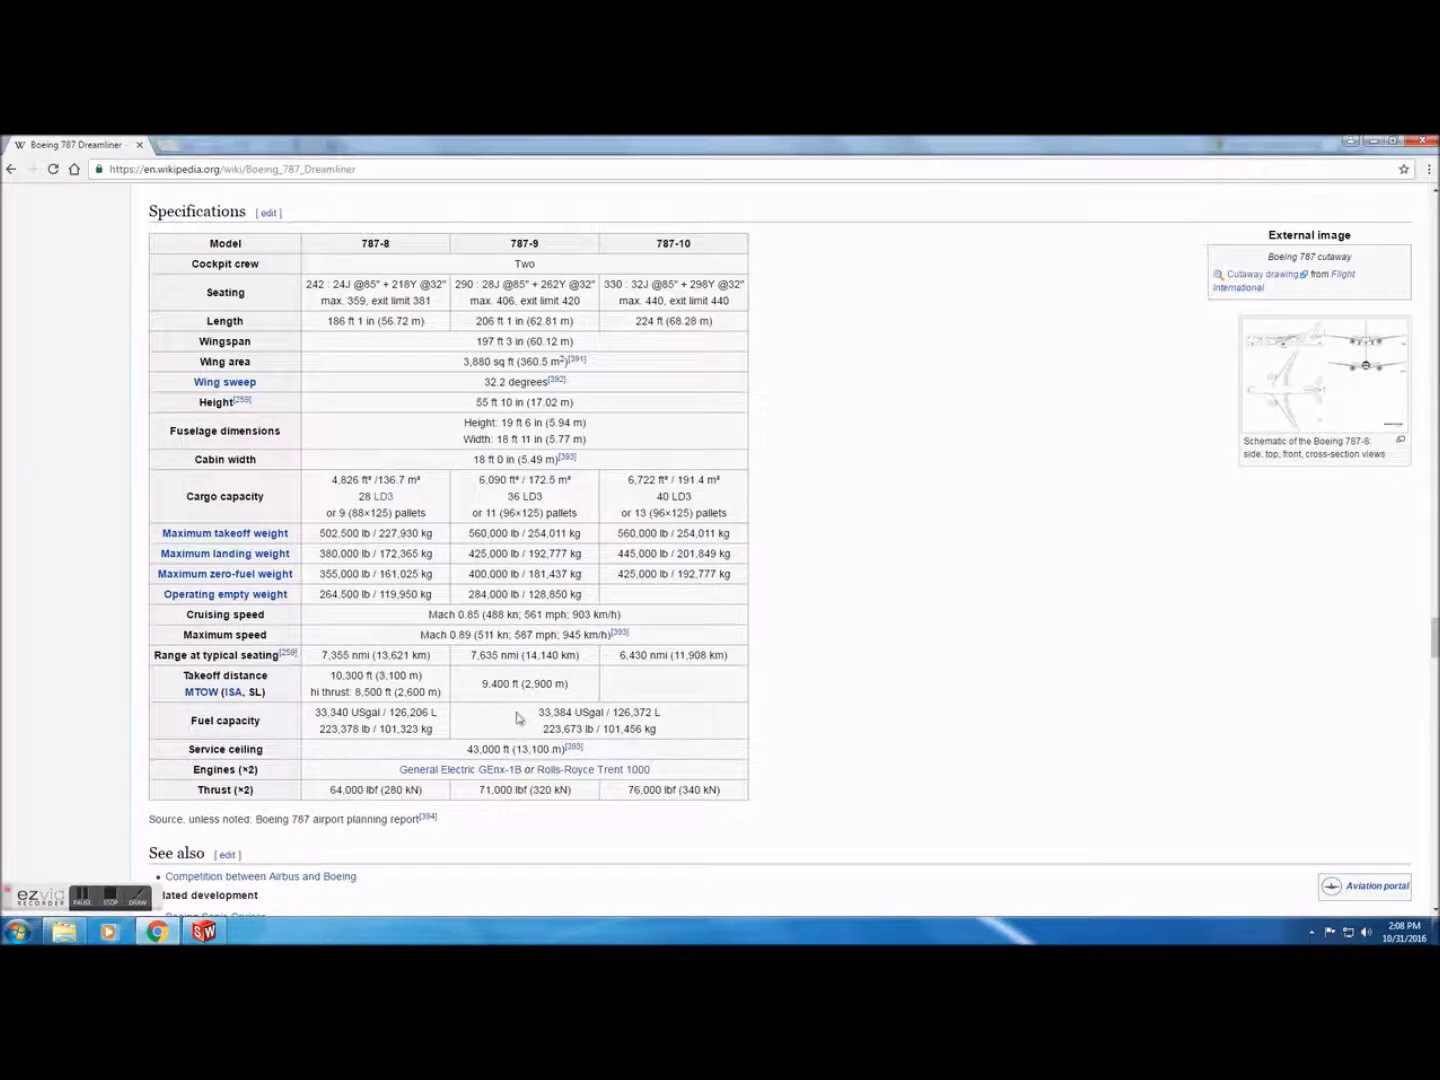
Back in SolidWorks, create a new blank part document
{"action": "left_click", "coordinate": [224, 931]}
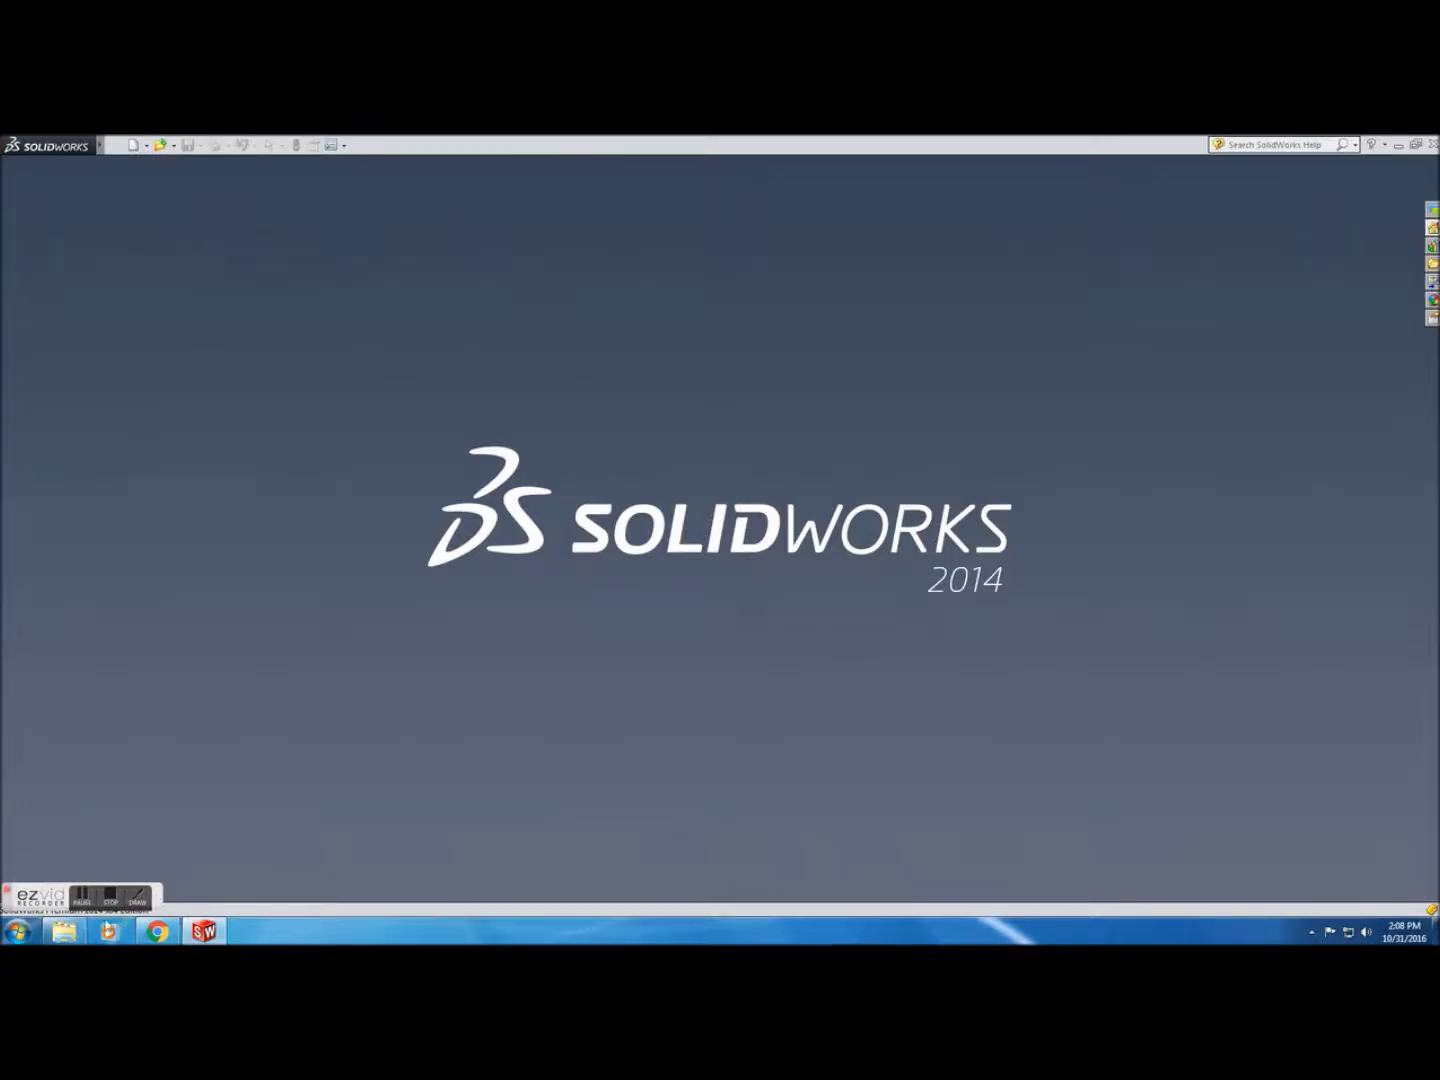
{"action": "left_click", "coordinate": [136, 147]}
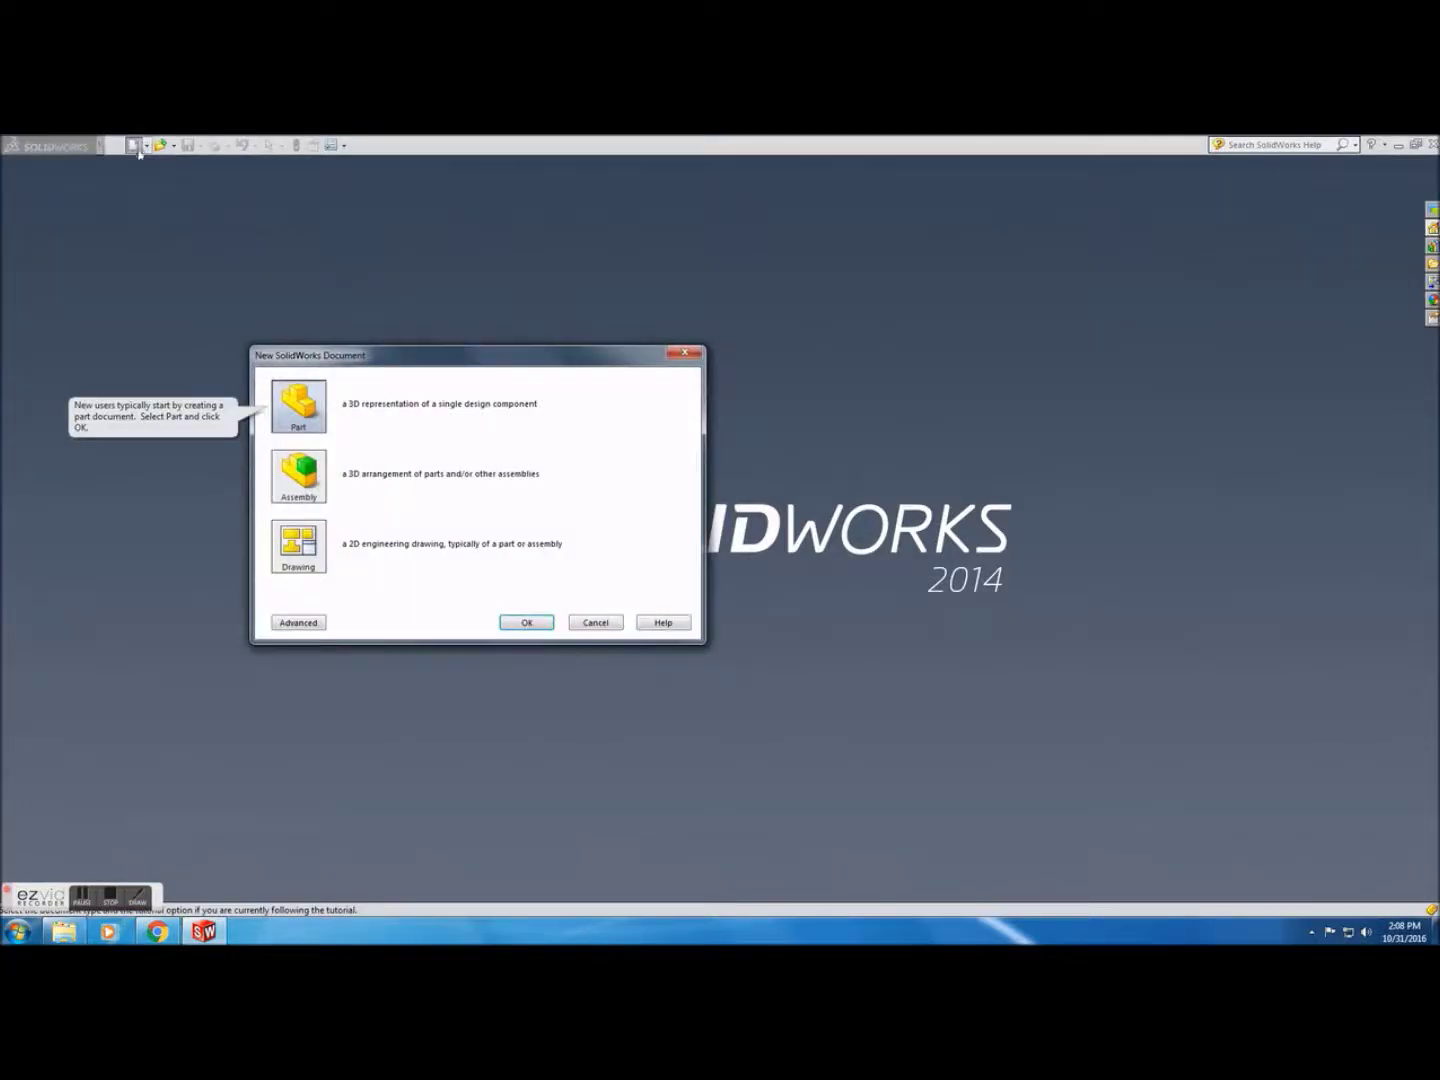
{"action": "left_click", "coordinate": [538, 622]}
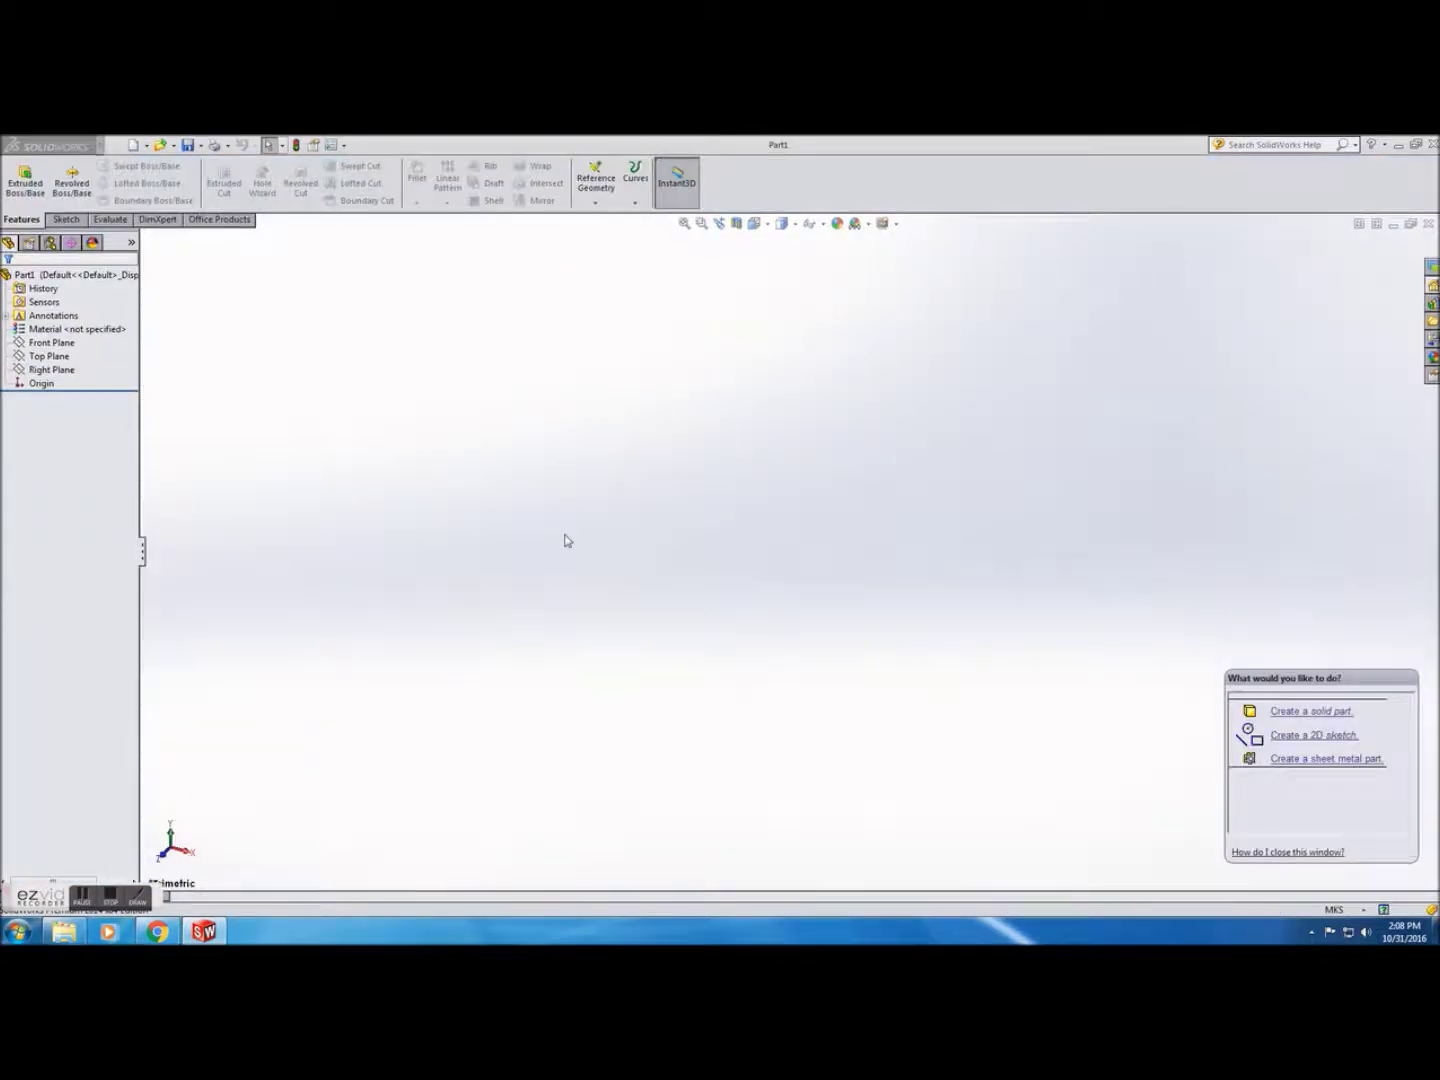
Set the part's document units to MKS (meter, kilogram, second) and show the Sketch tools
{"action": "mouse_move", "coordinate": [96, 146]}
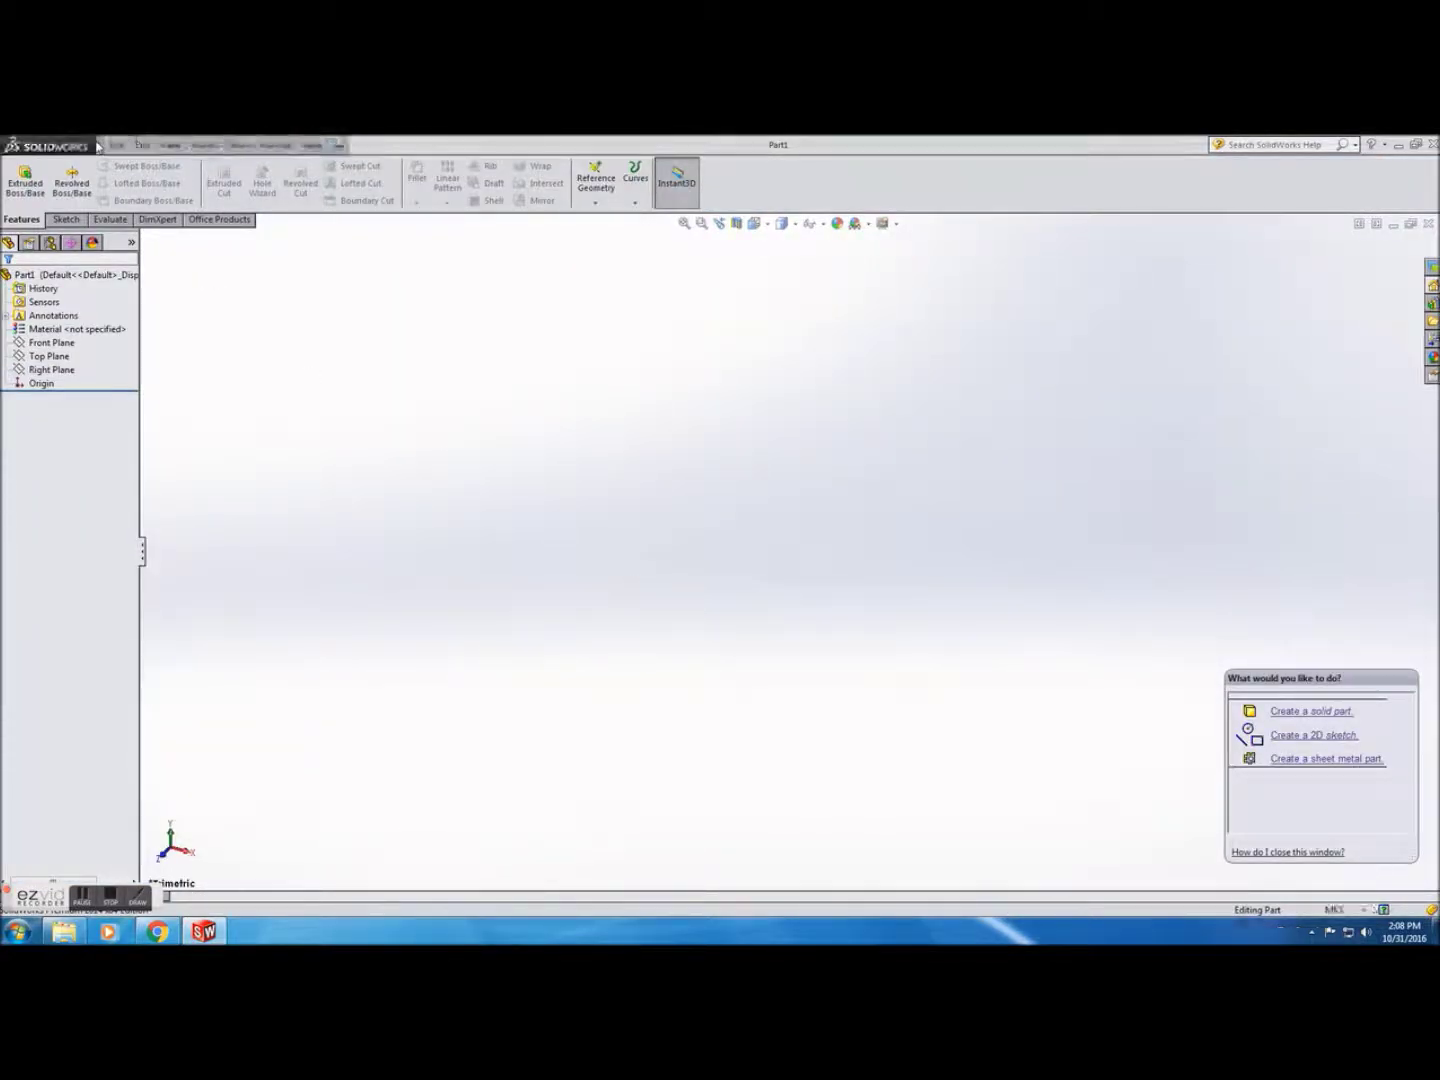
{"action": "left_click", "coordinate": [208, 145]}
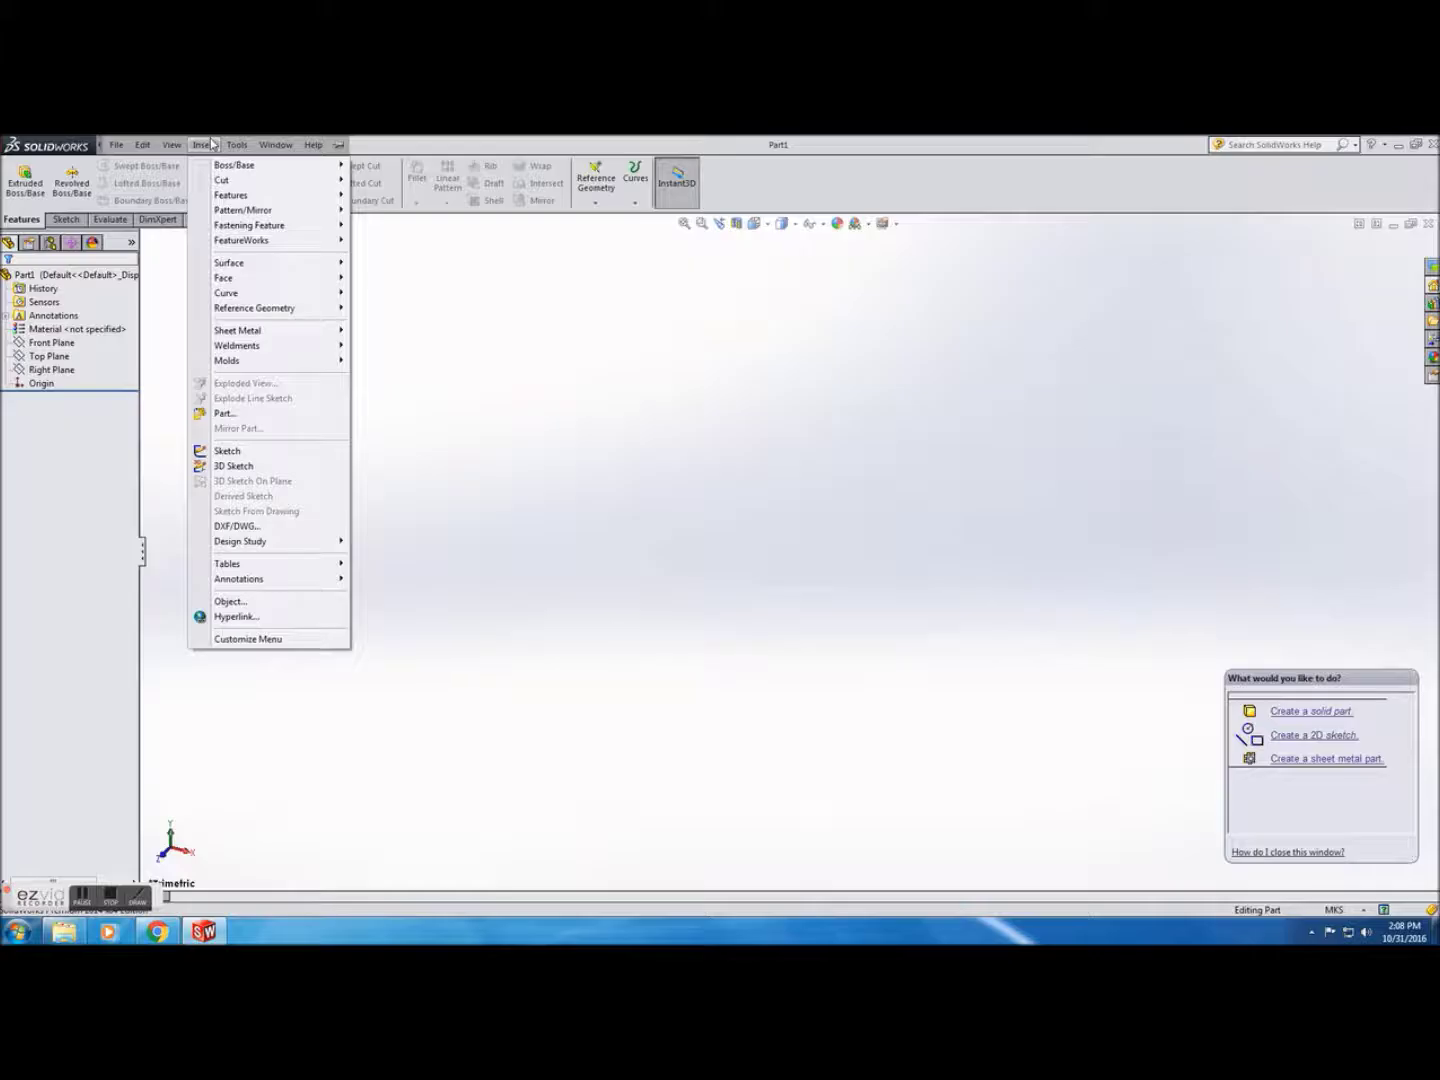
{"action": "mouse_move", "coordinate": [236, 146]}
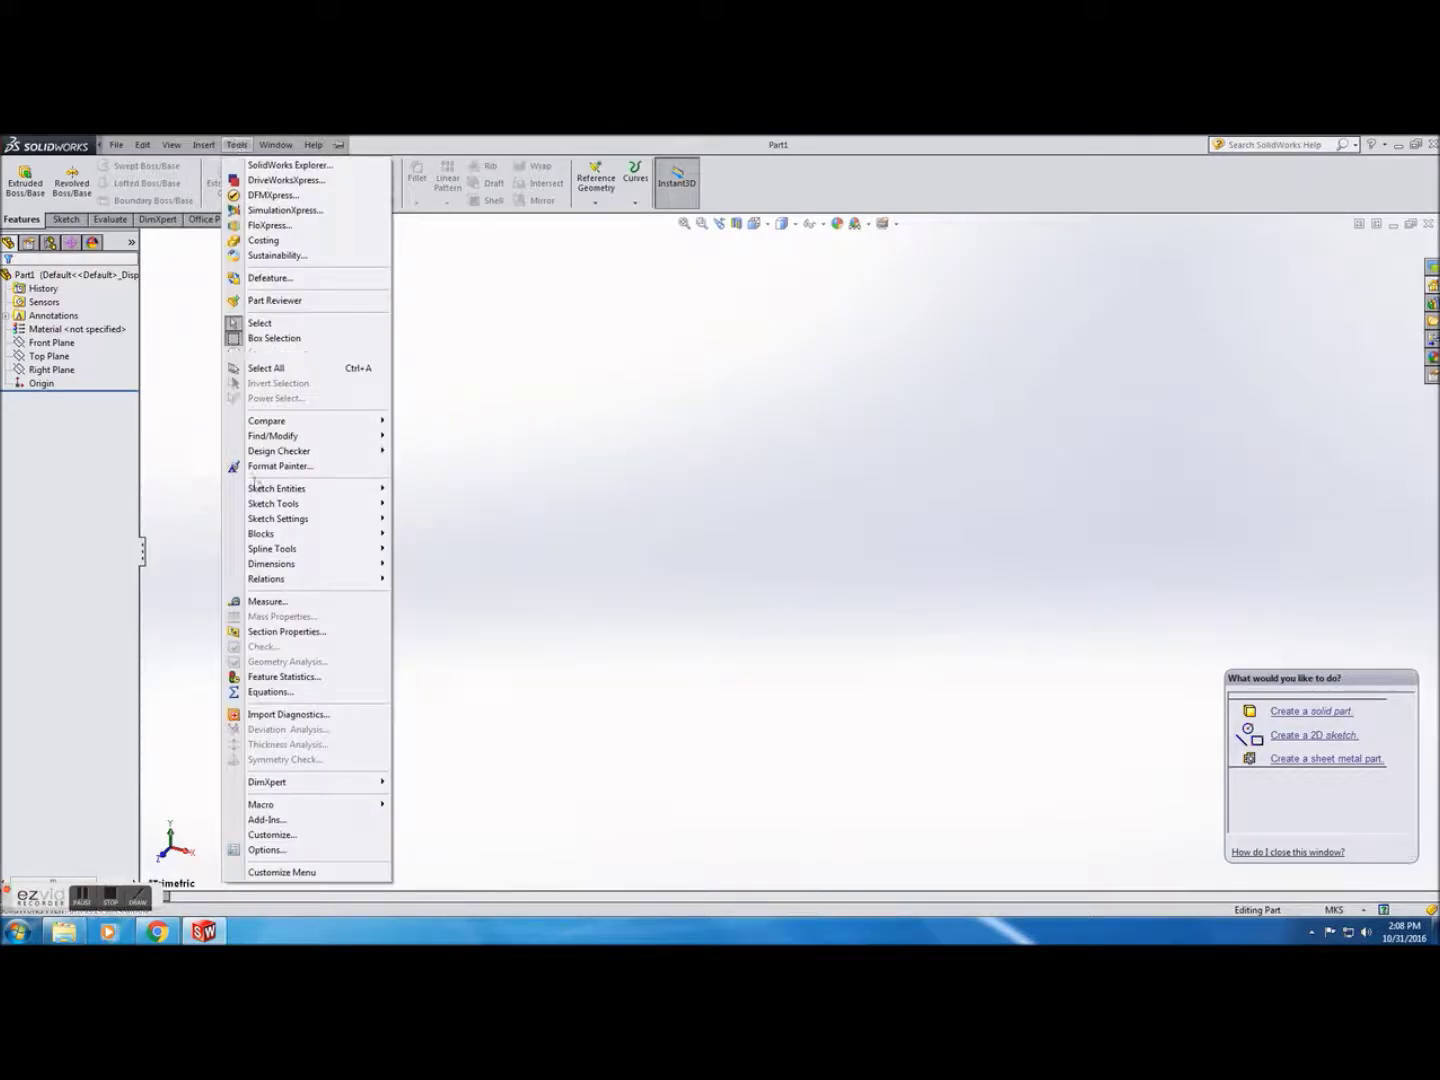
{"action": "left_click", "coordinate": [265, 851]}
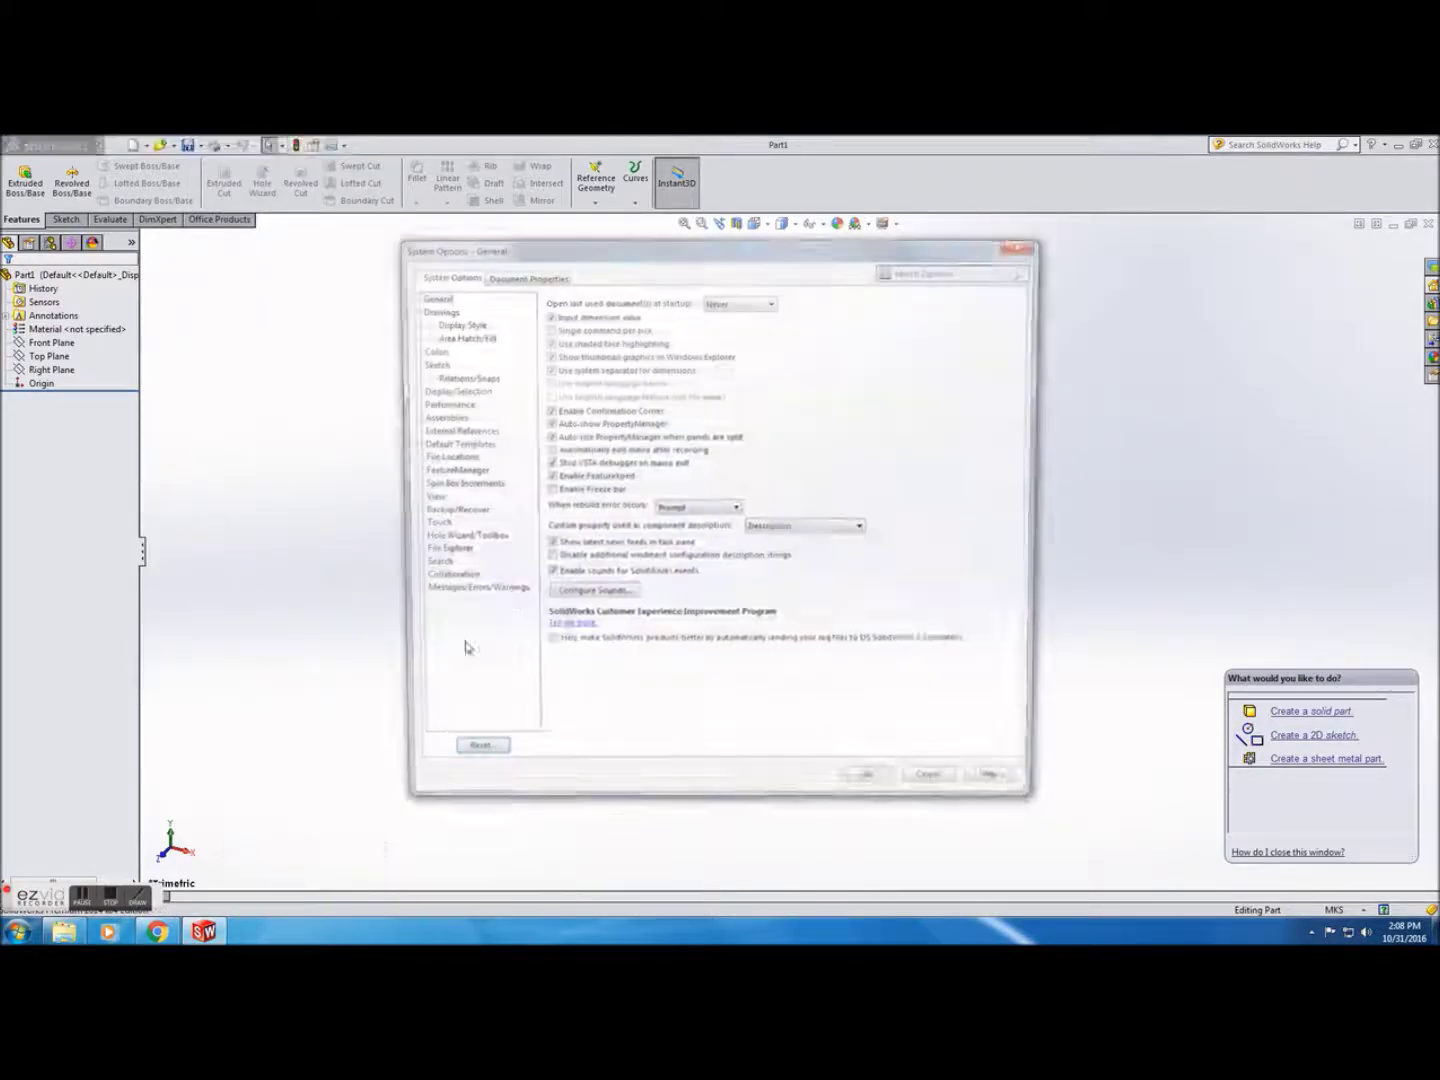
{"action": "left_click", "coordinate": [507, 279]}
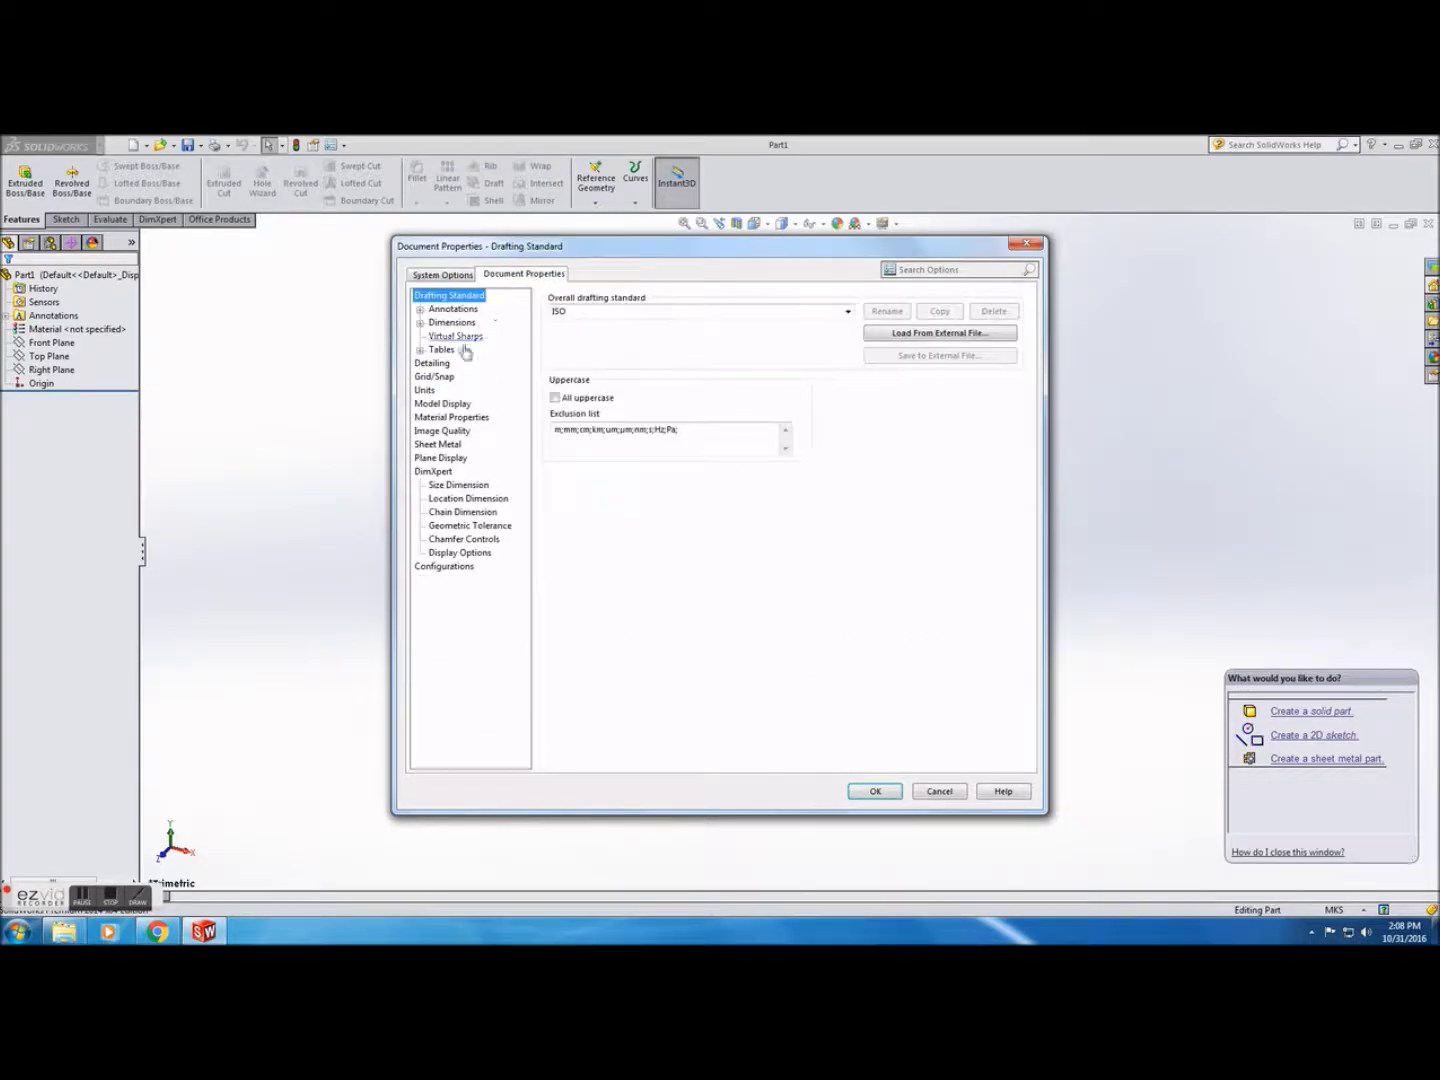
{"action": "left_click", "coordinate": [433, 377]}
{"action": "left_click", "coordinate": [427, 390]}
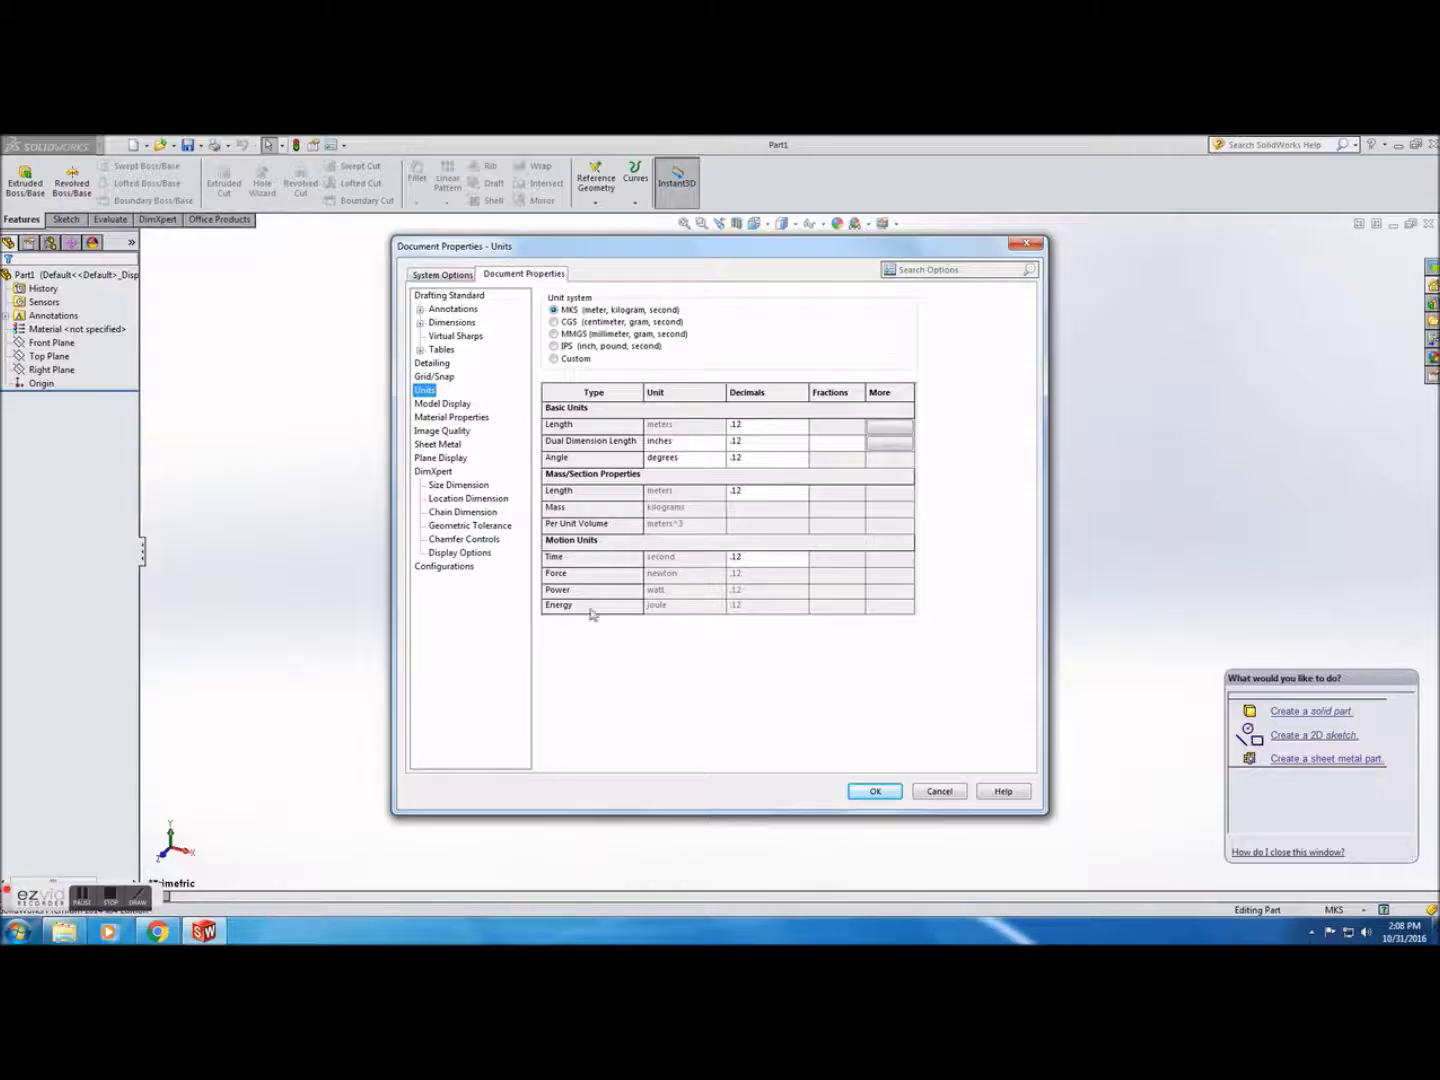
{"action": "left_click", "coordinate": [873, 792]}
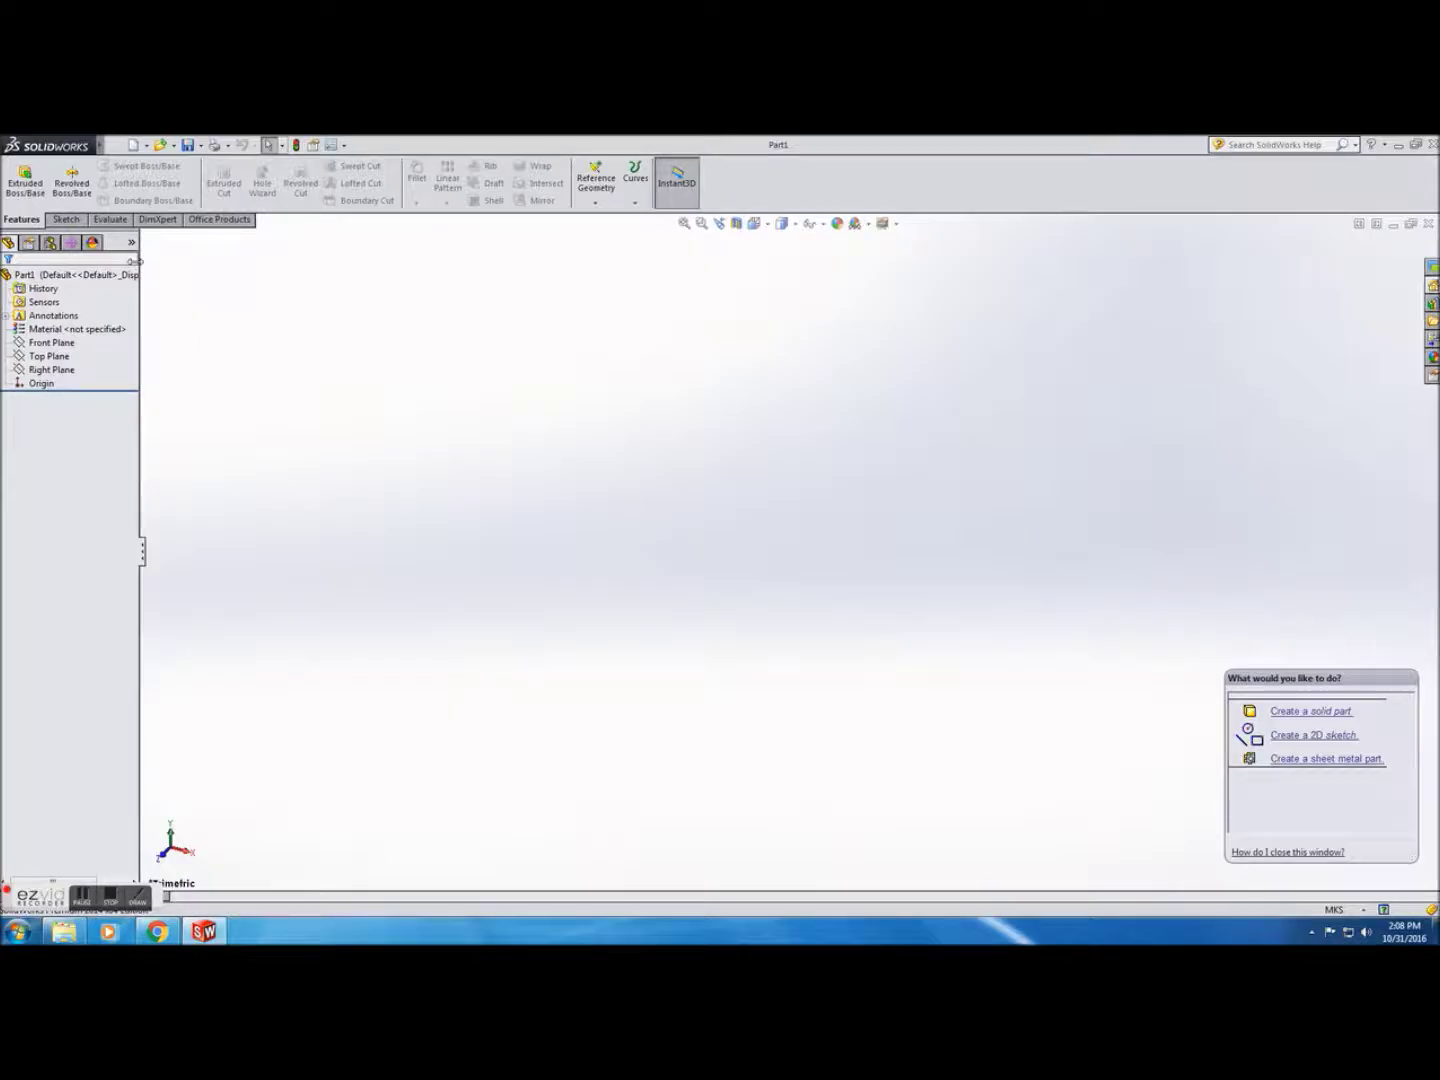
{"action": "left_click", "coordinate": [70, 220]}
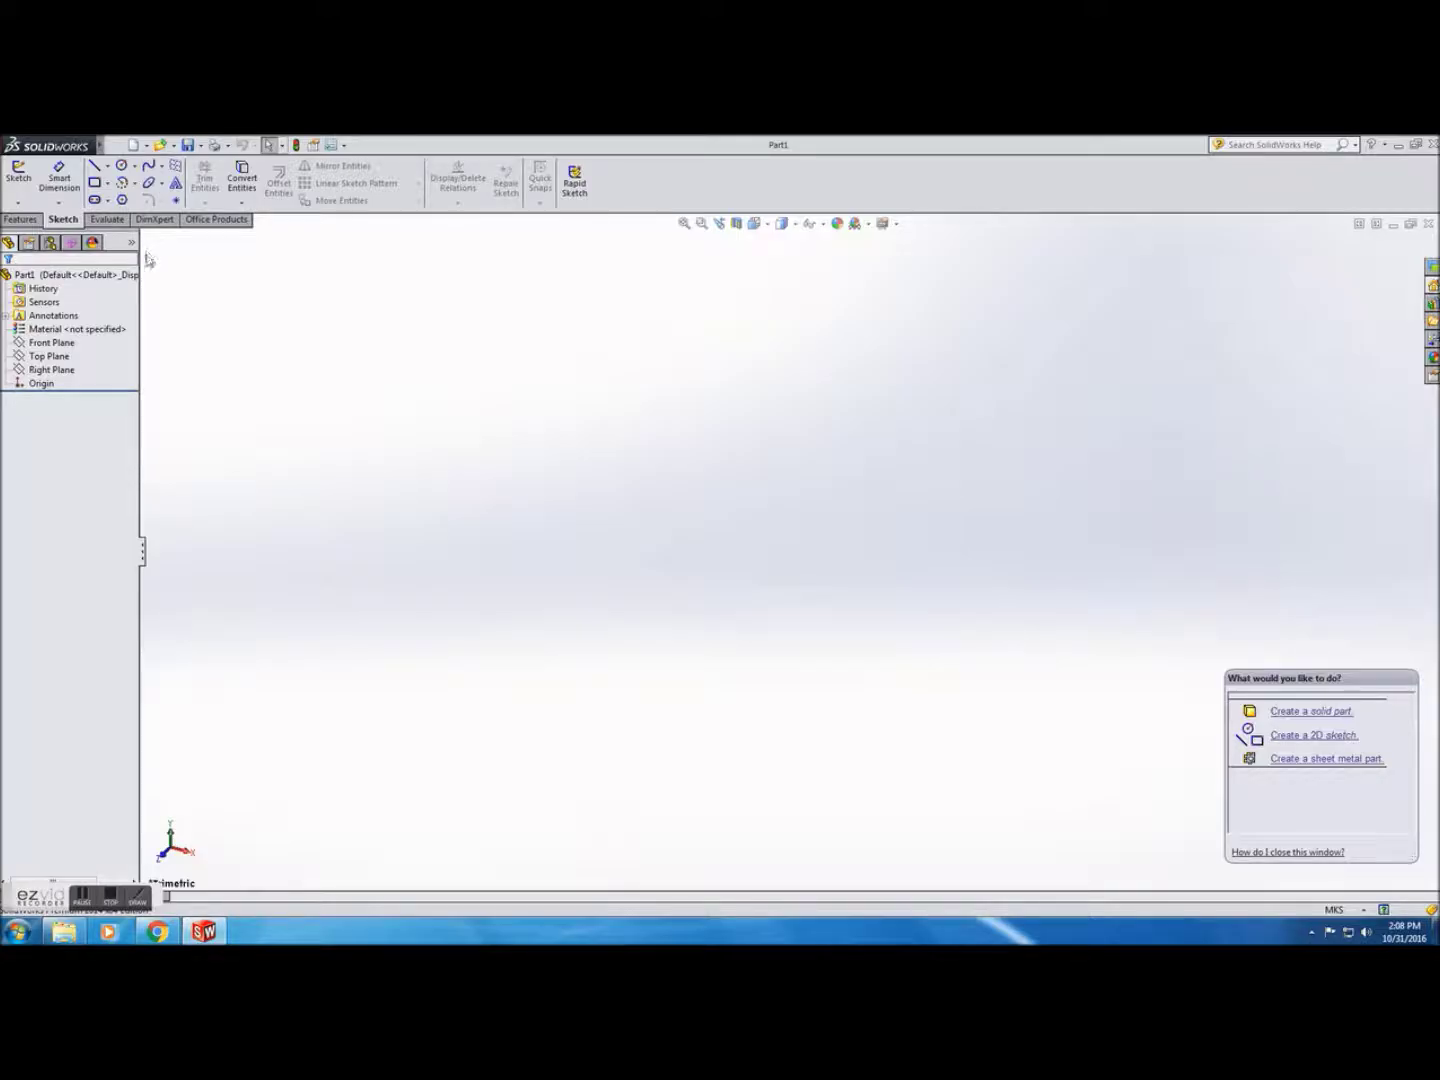
Open 'B787-800v original' from E:\787 and page through every reference image
{"action": "left_click", "coordinate": [64, 931]}
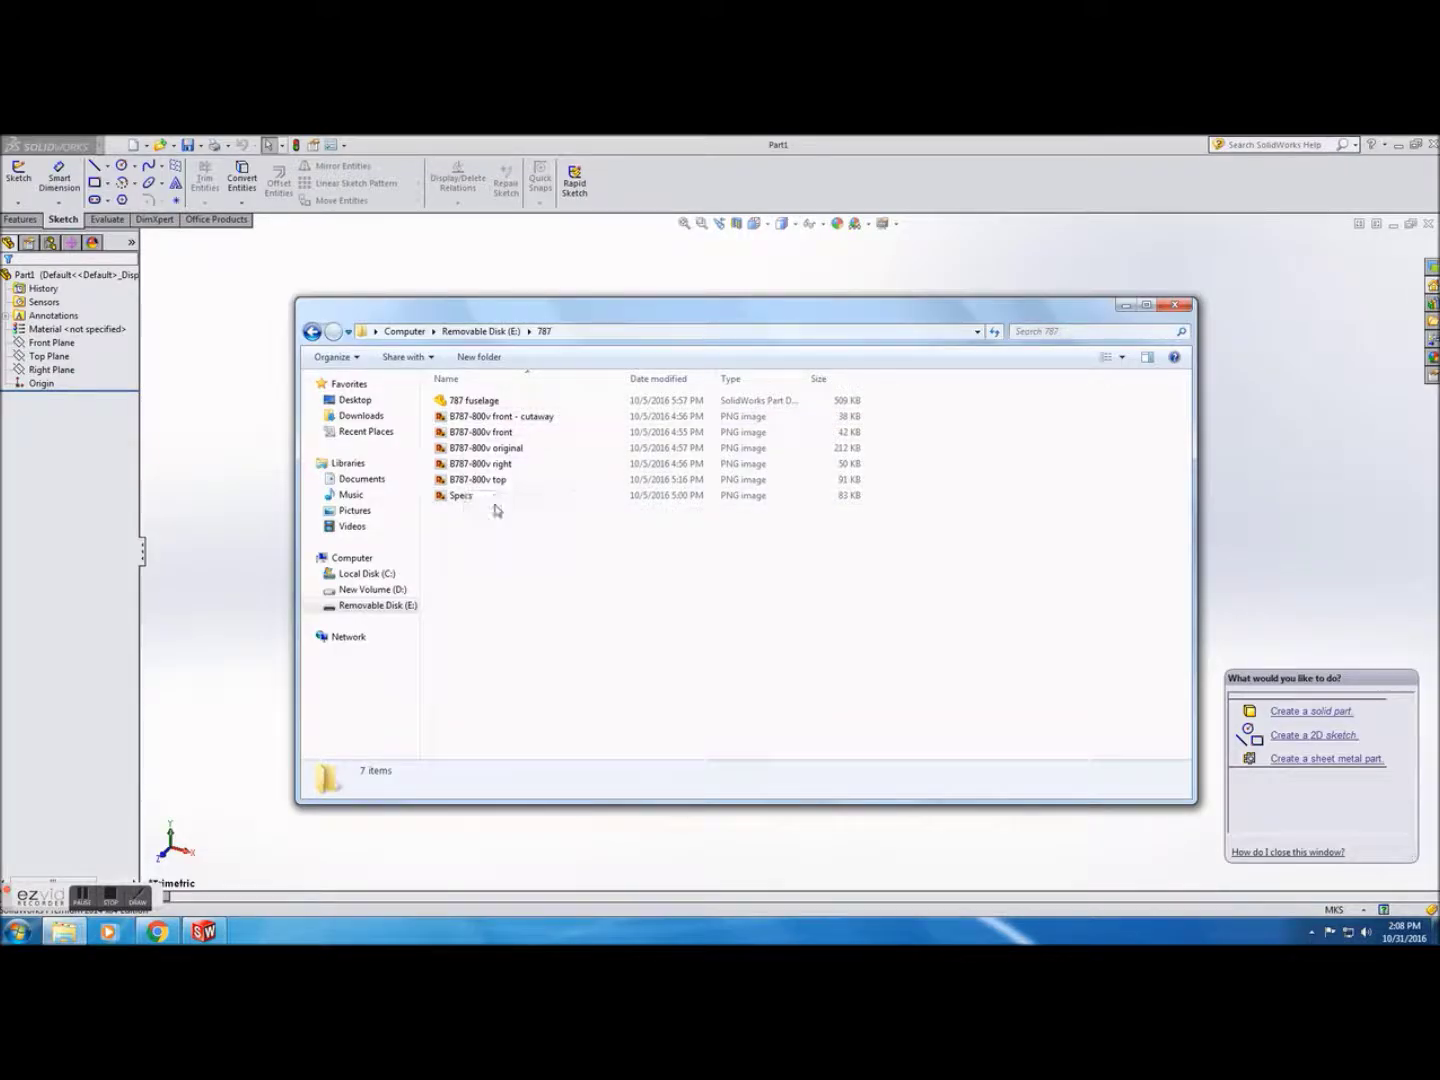
{"action": "left_click", "coordinate": [512, 451]}
{"action": "double_click", "coordinate": [512, 450]}
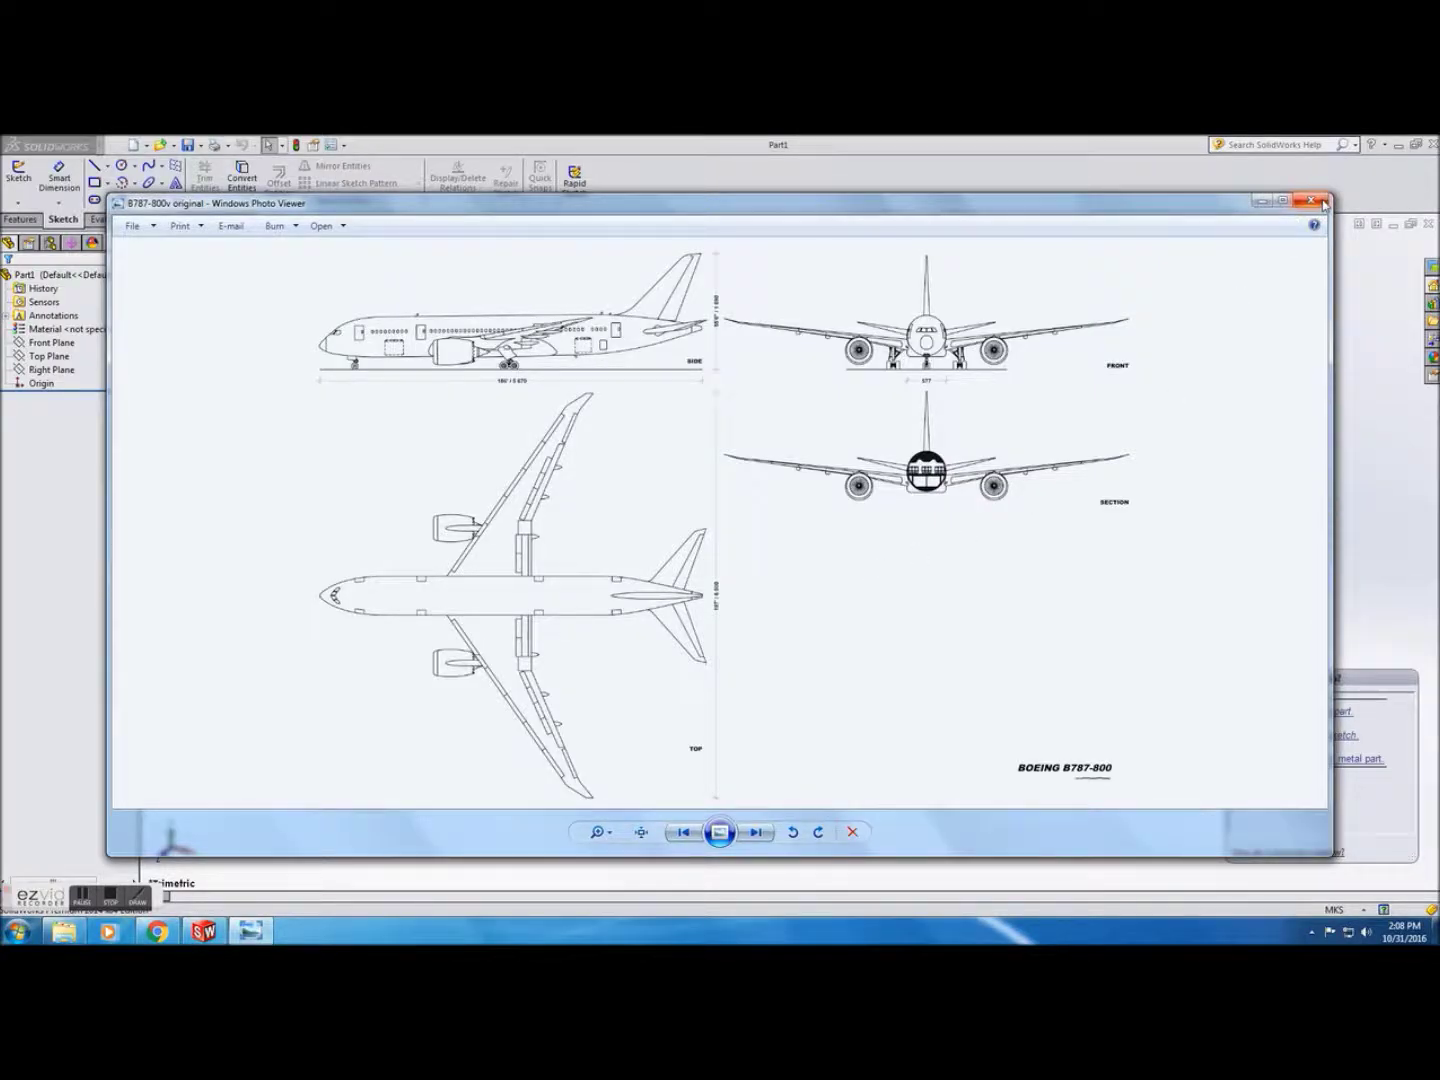
{"action": "left_click", "coordinate": [760, 834]}
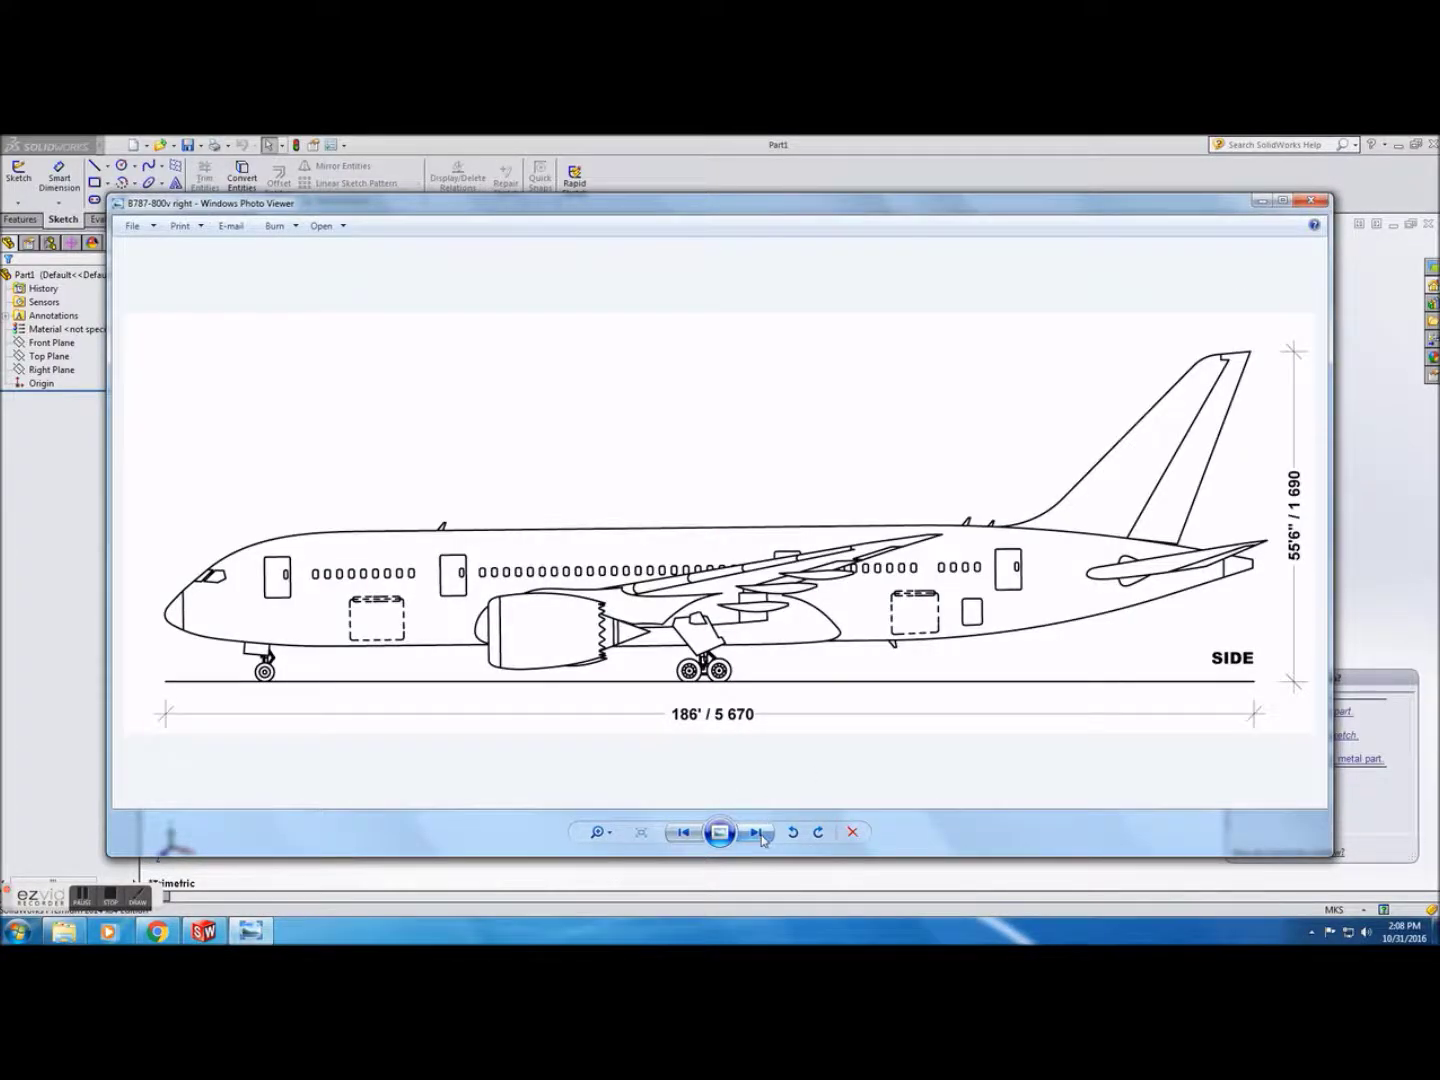
{"action": "left_click", "coordinate": [760, 835]}
{"action": "left_click", "coordinate": [760, 835]}
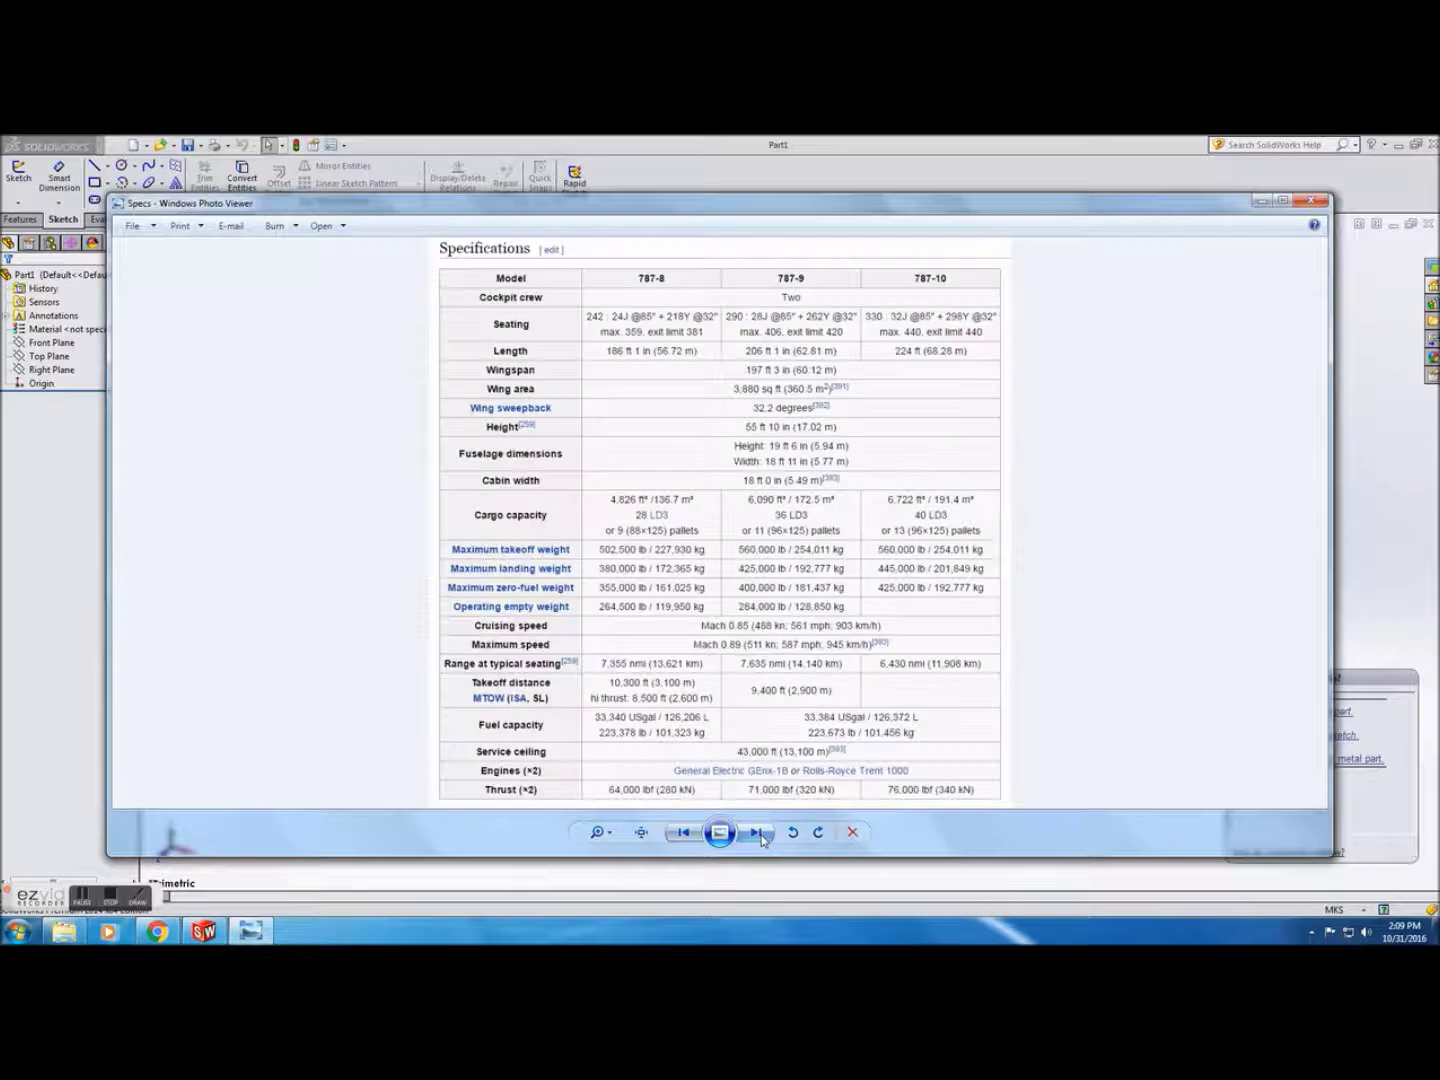
{"action": "left_click", "coordinate": [759, 835]}
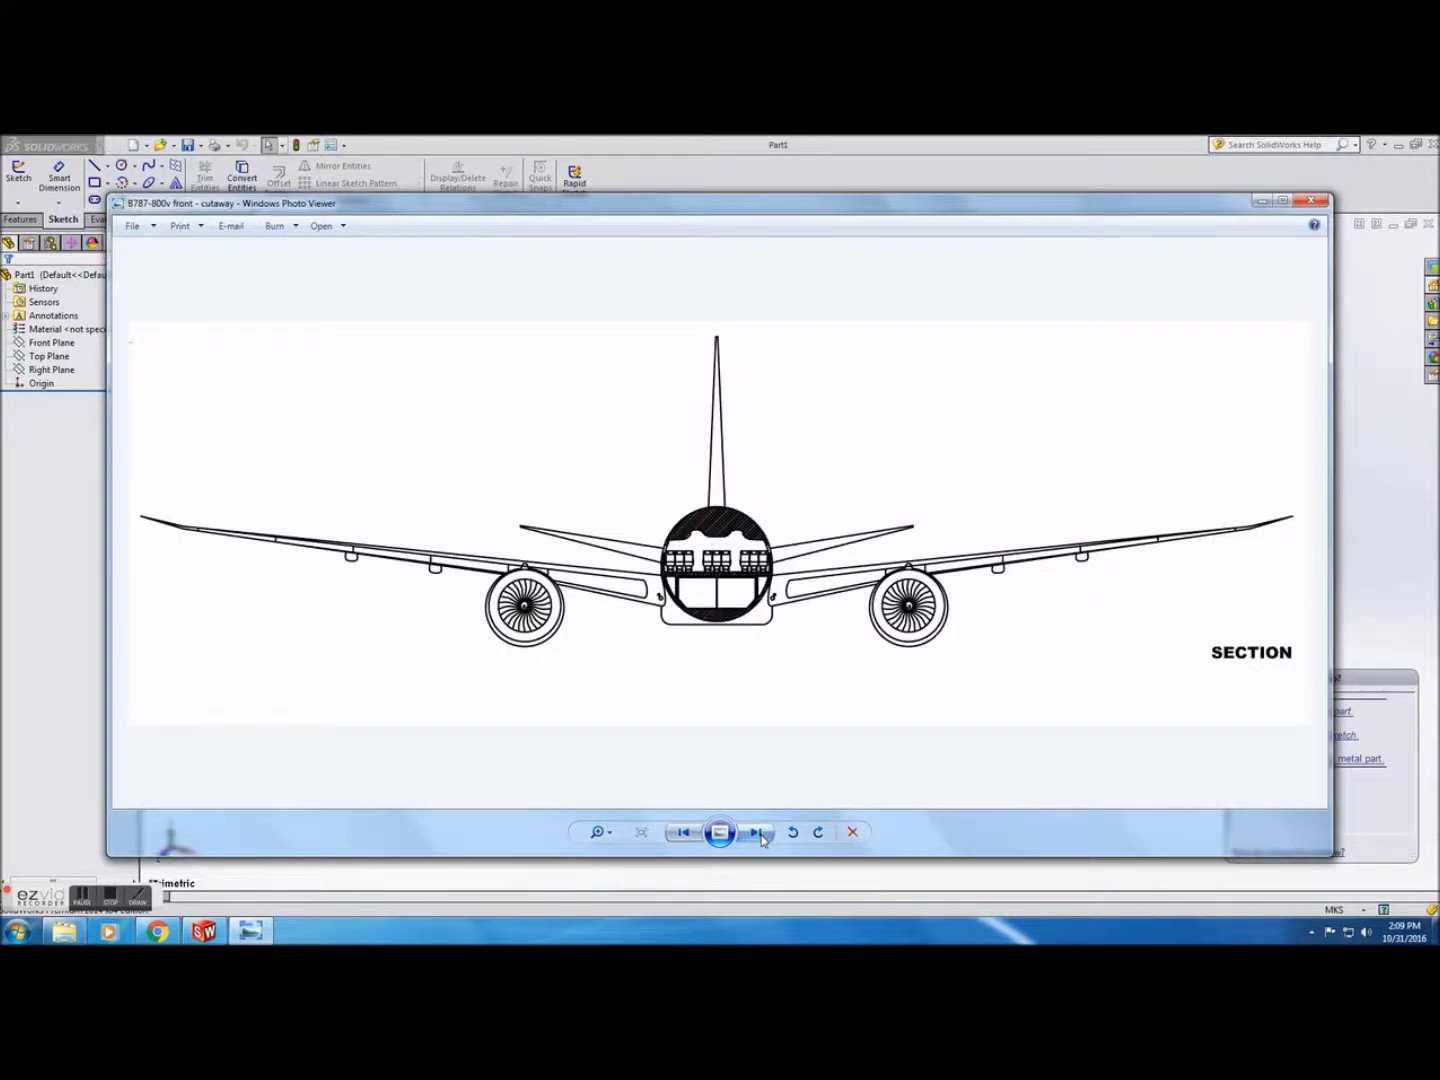
{"action": "left_click", "coordinate": [759, 834]}
{"action": "left_click", "coordinate": [759, 834]}
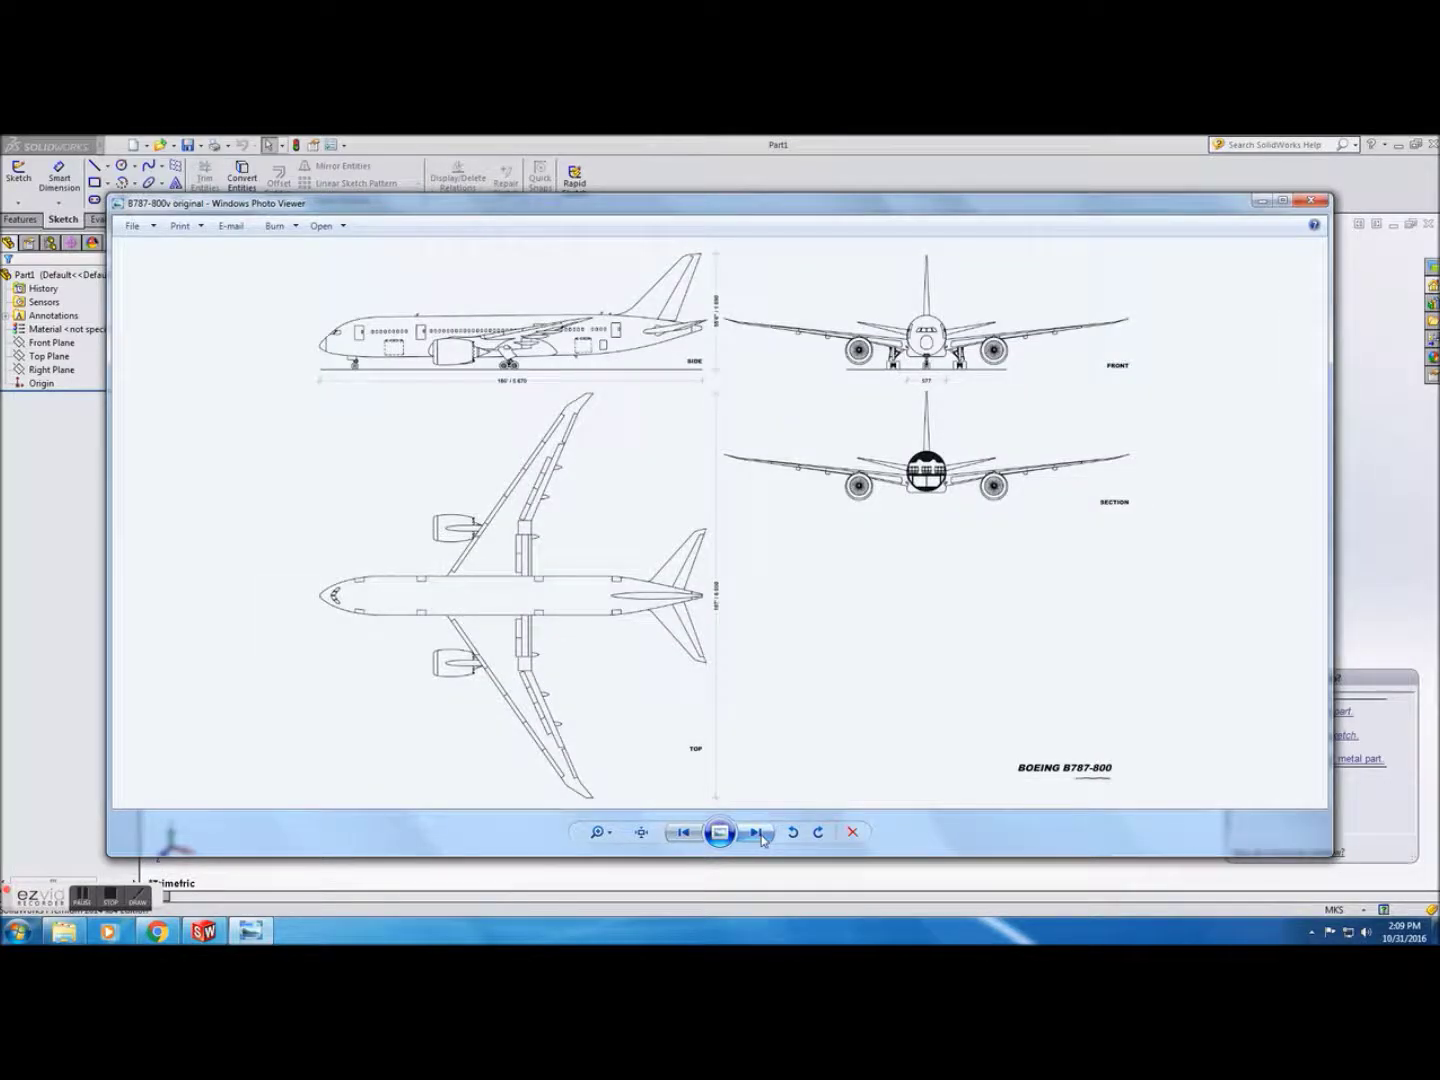
{"action": "left_click", "coordinate": [1308, 202]}
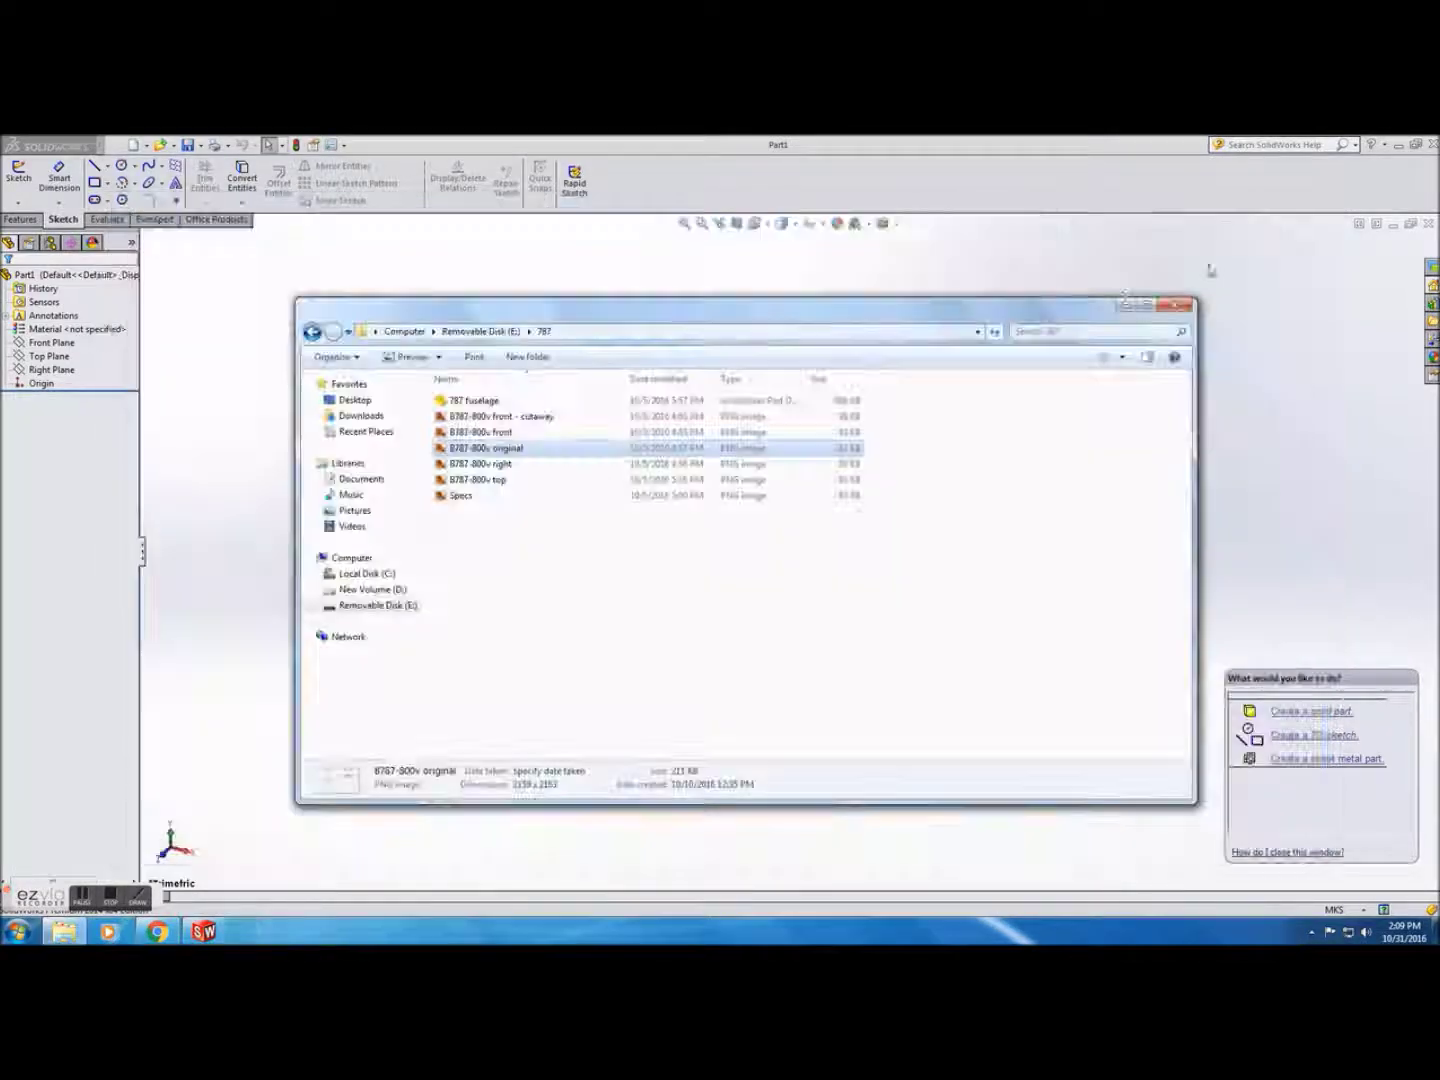
Open the Specs image from the 787 folder and minimize Photo Viewer
{"action": "left_click", "coordinate": [256, 509]}
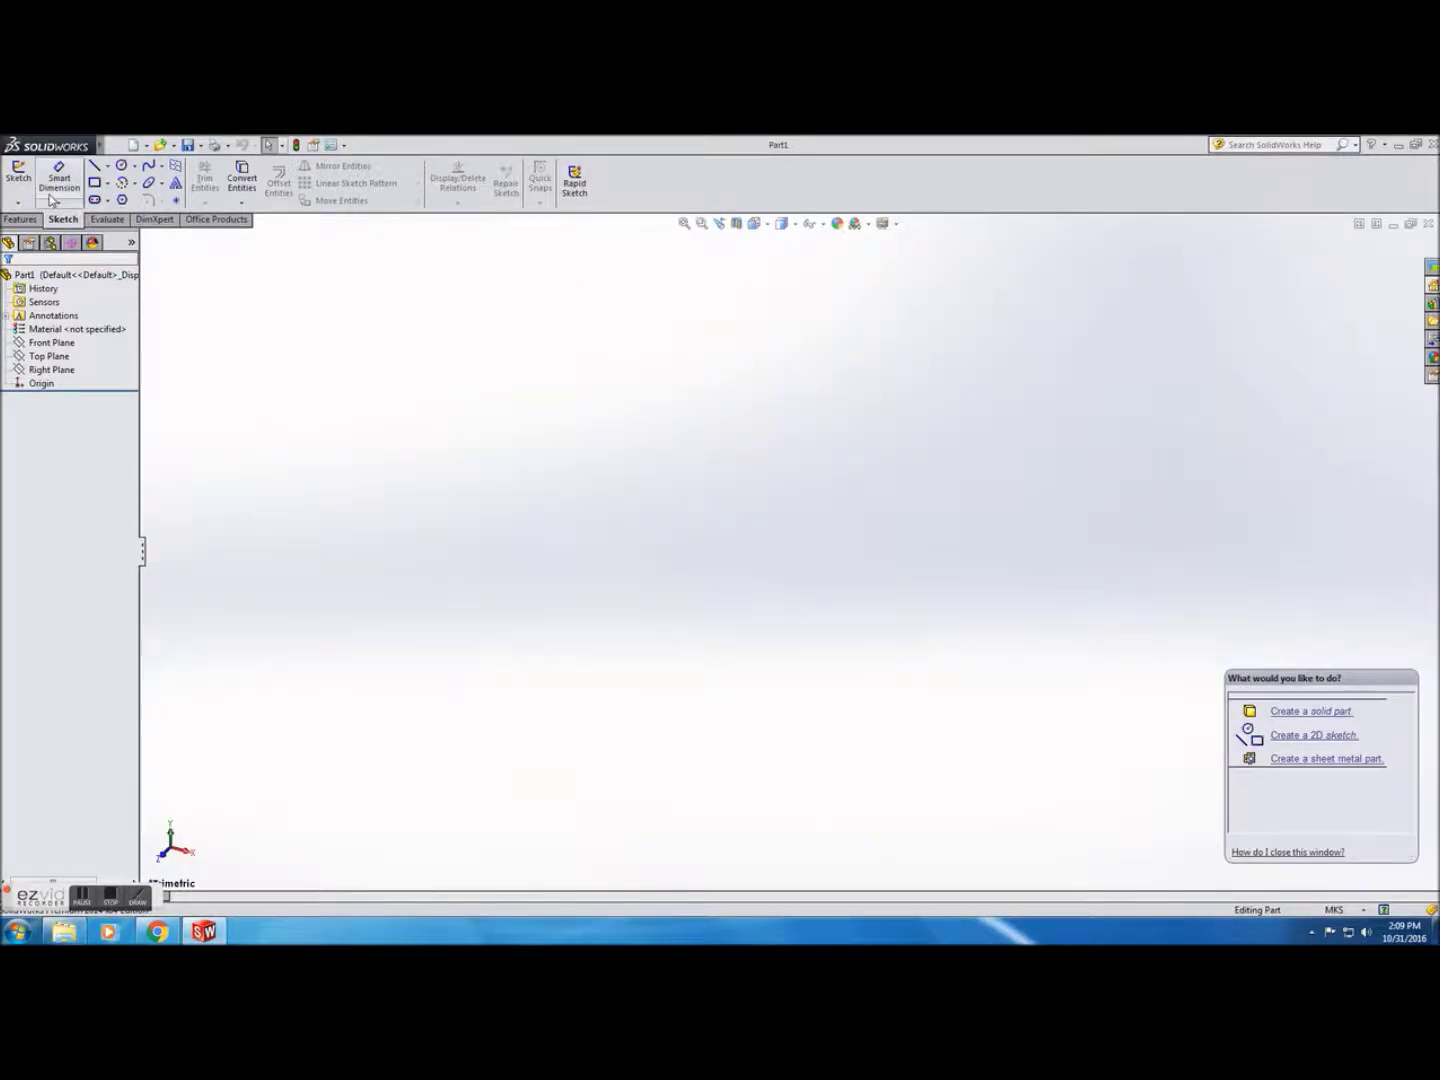
{"action": "left_click", "coordinate": [64, 931]}
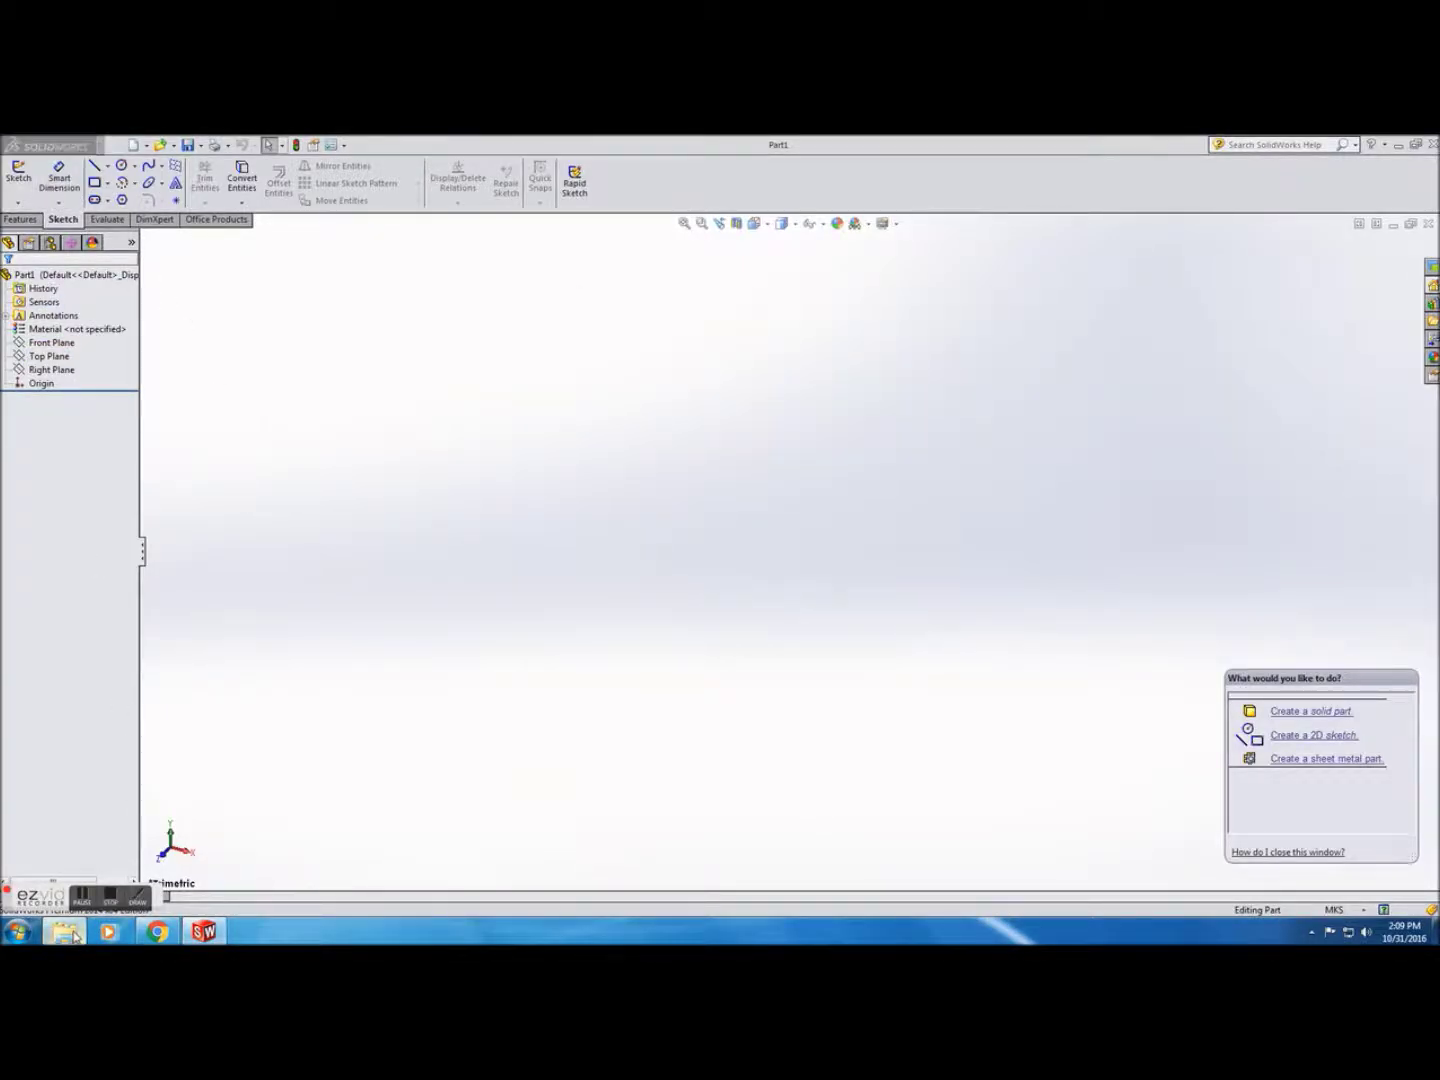
{"action": "double_click", "coordinate": [477, 497]}
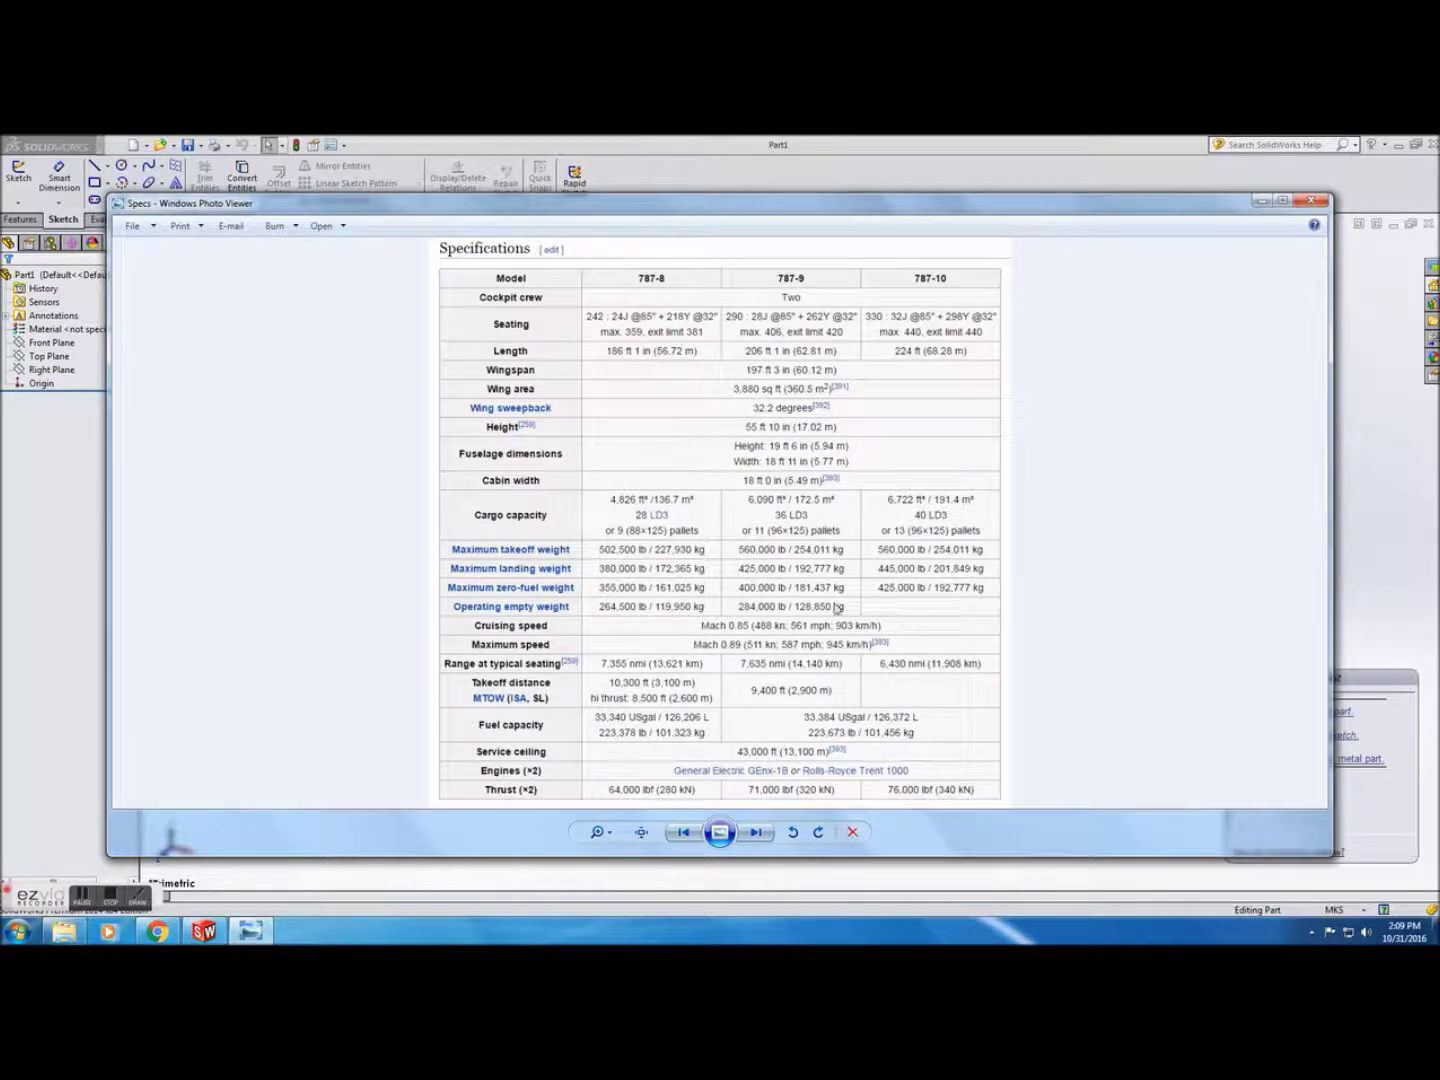
{"action": "left_click", "coordinate": [1264, 201]}
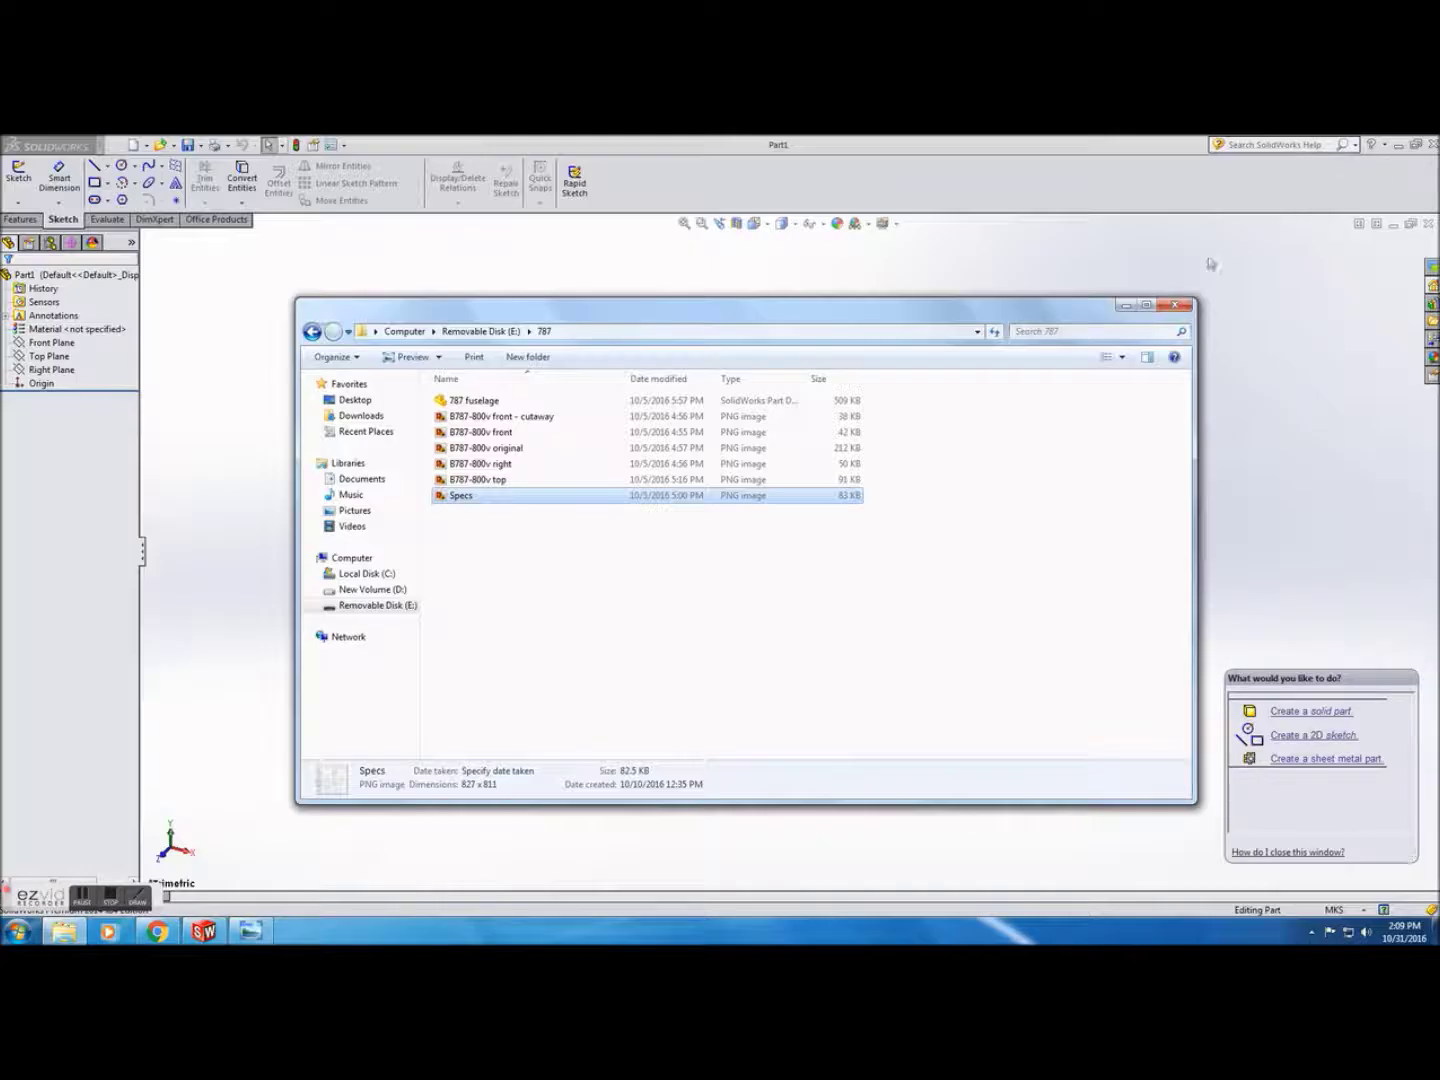
Start a sketch on the Right Plane, viewed face-on
{"action": "left_click", "coordinate": [1126, 305]}
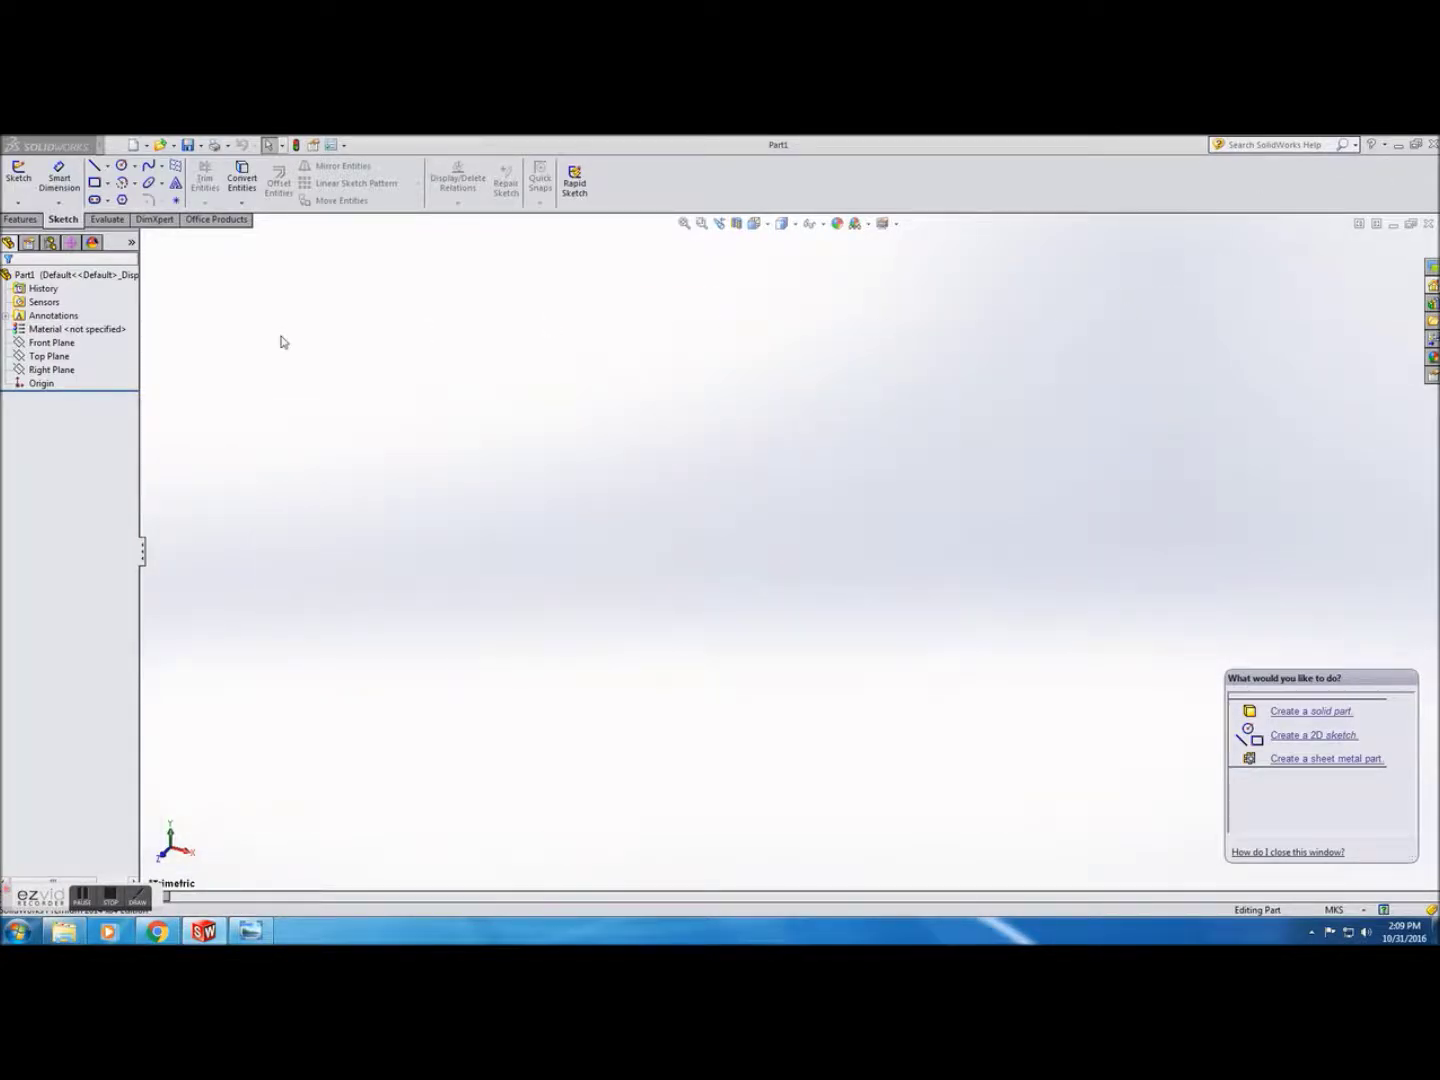
{"action": "left_click", "coordinate": [56, 370]}
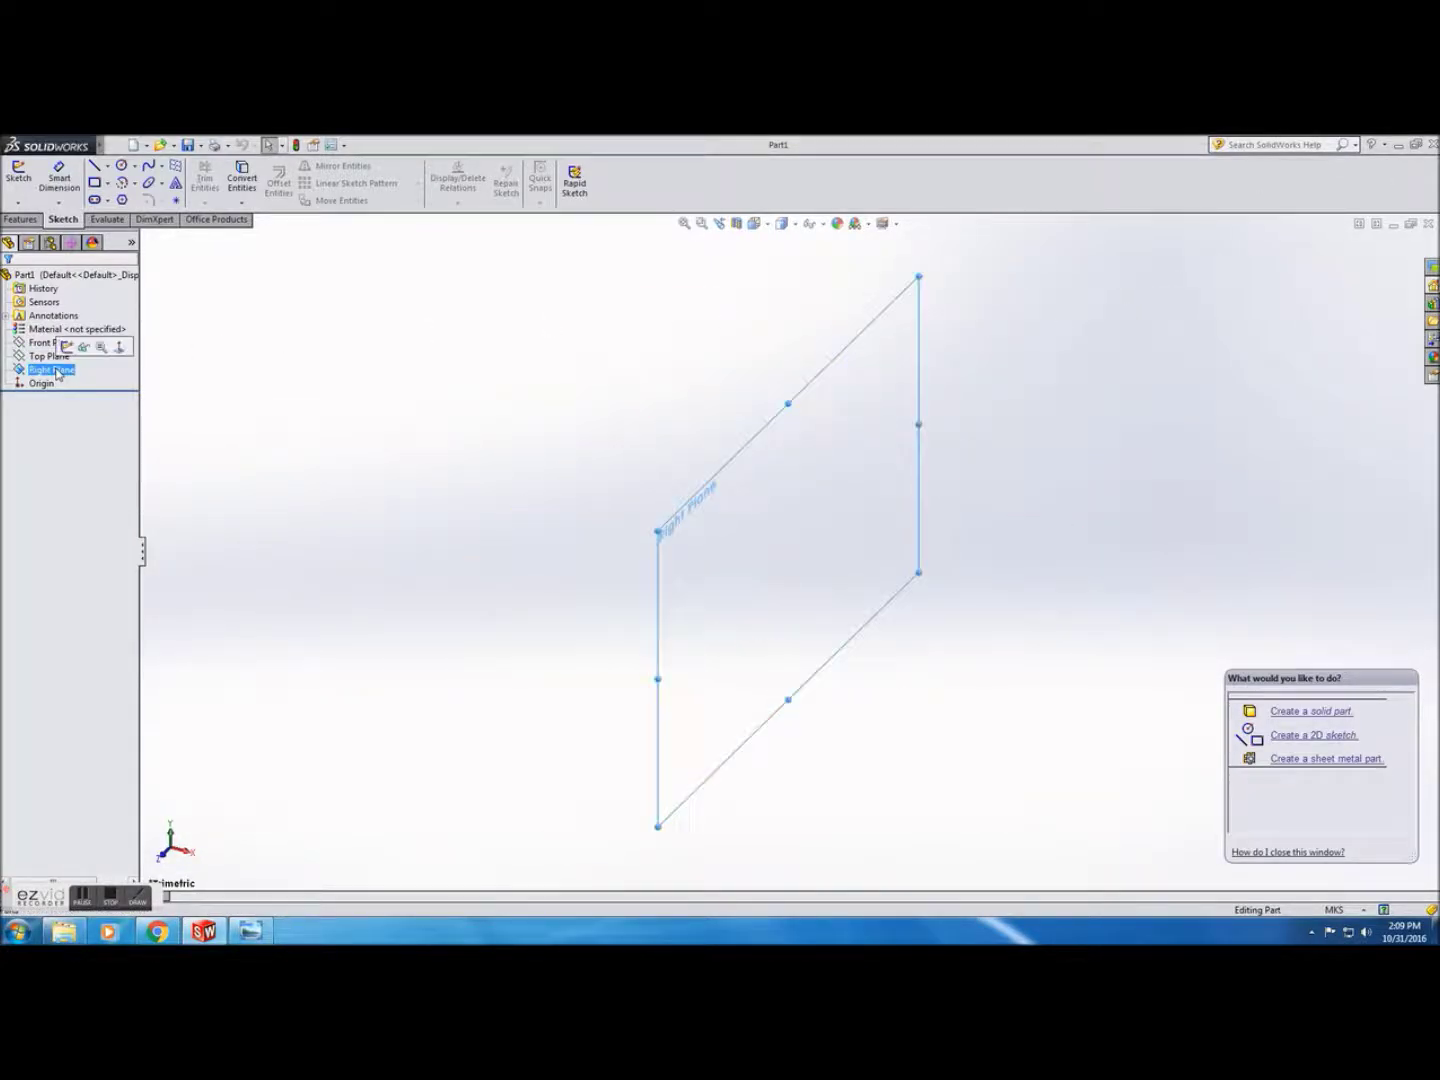
{"action": "left_click", "coordinate": [48, 356], "text": "ctrl"}
{"action": "left_click", "coordinate": [65, 345]}
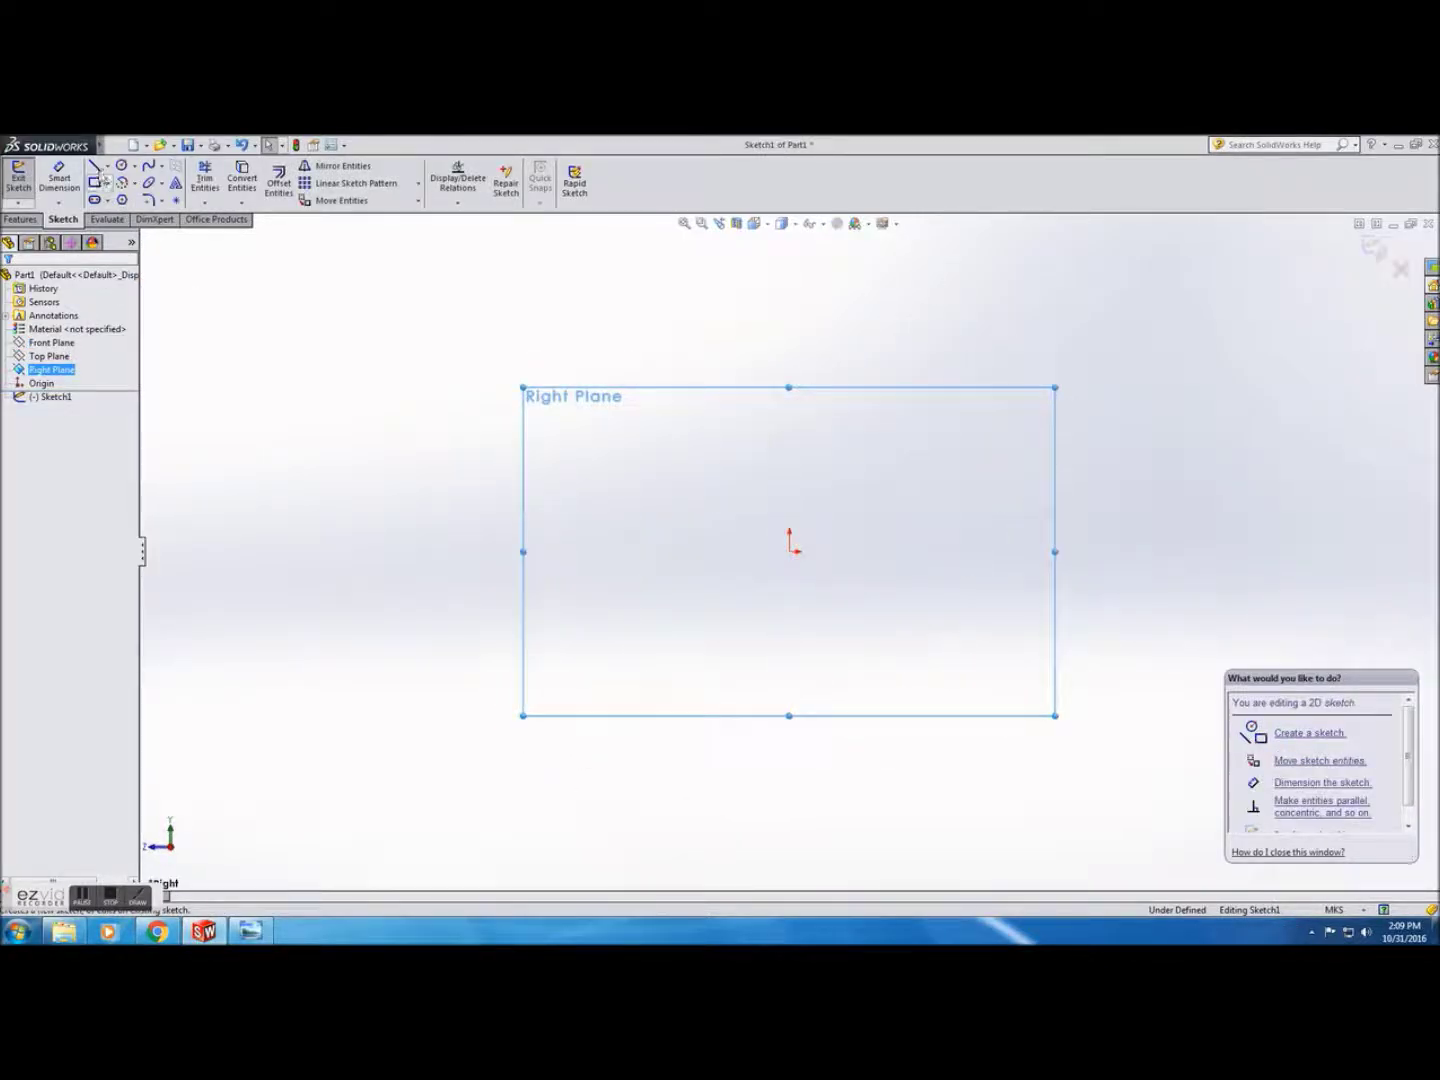
Draw a horizontal line from the origin and set its length to 56.72
{"action": "left_click", "coordinate": [95, 167]}
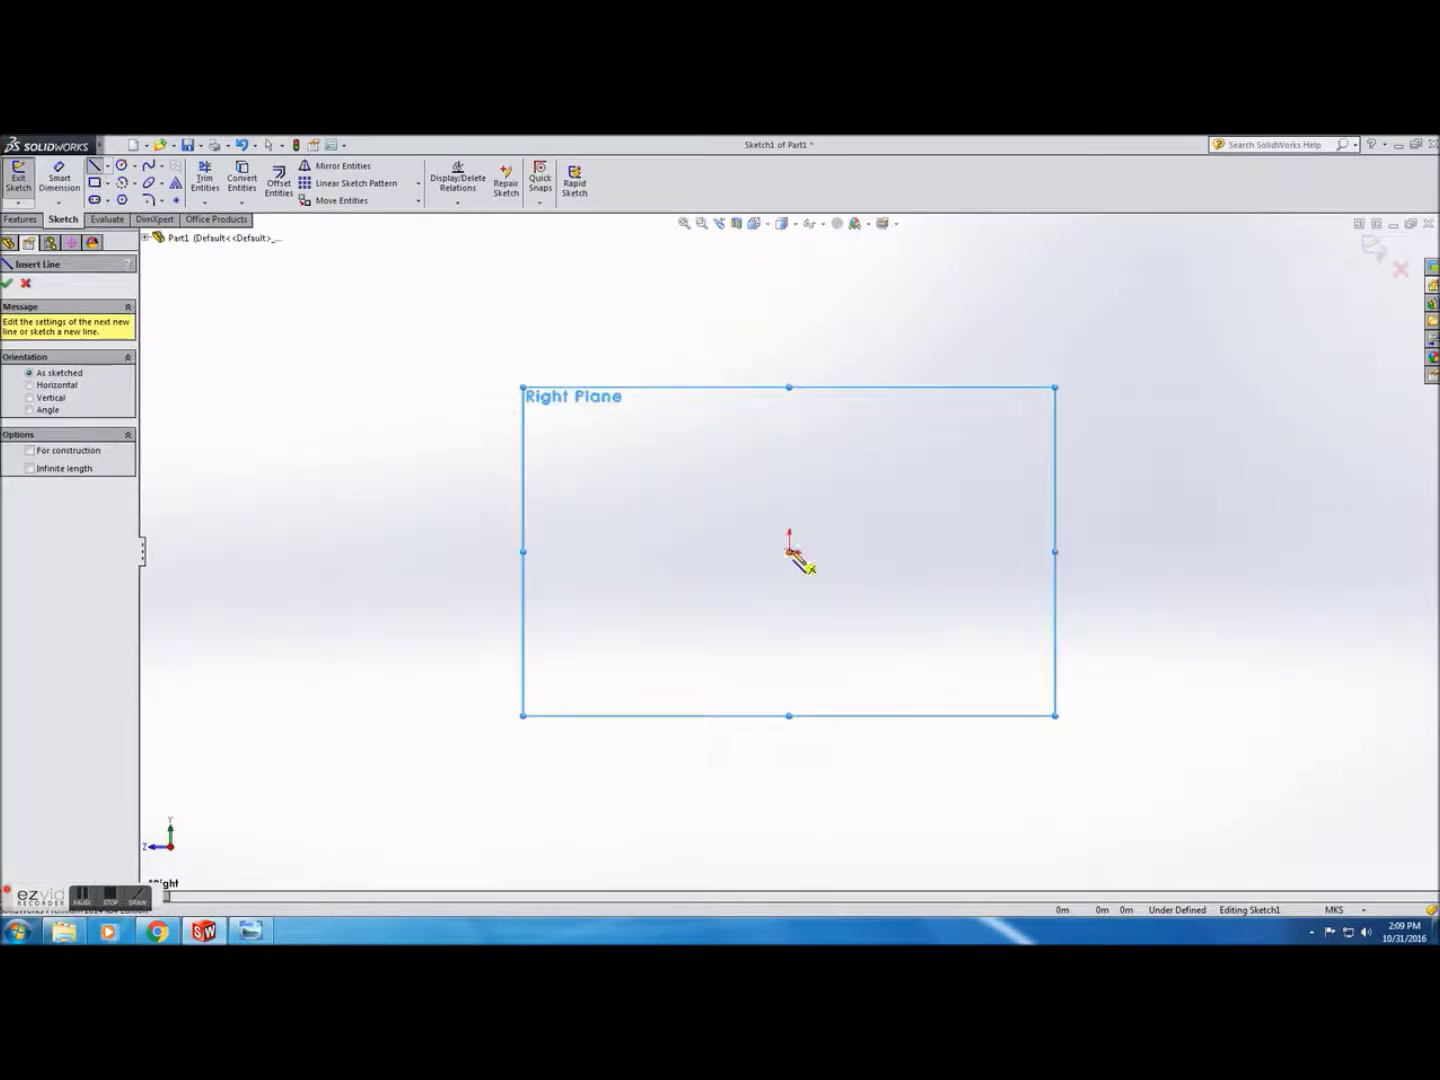
{"action": "left_click", "coordinate": [791, 551]}
{"action": "left_click", "coordinate": [881, 552]}
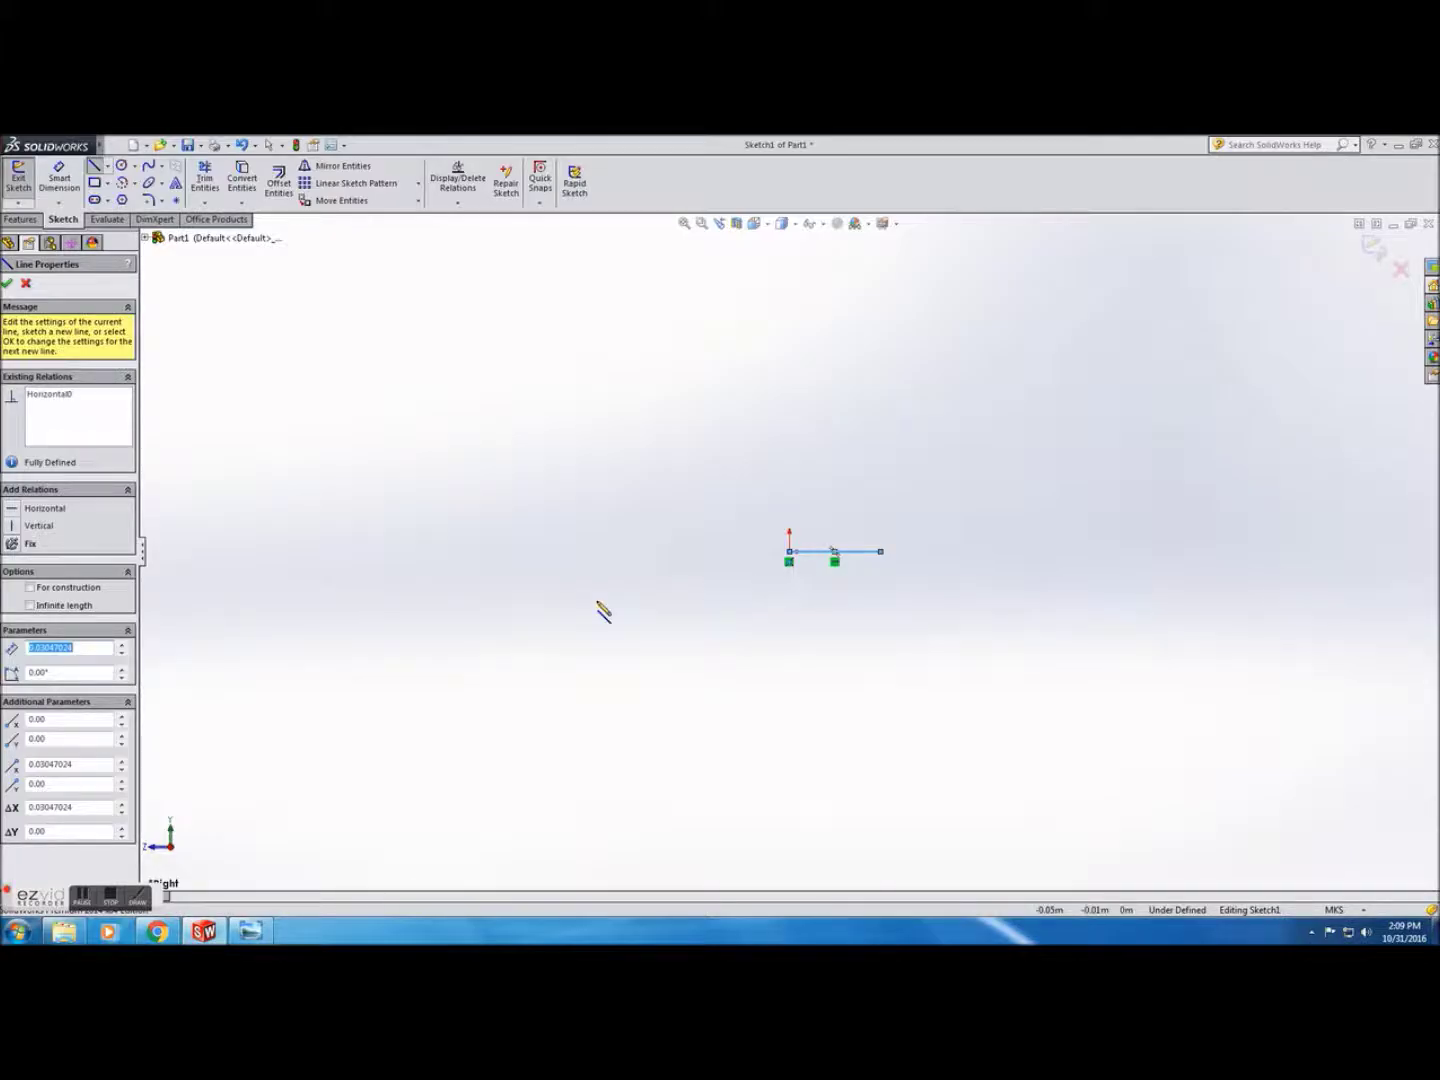
{"action": "left_click_drag", "start_coordinate": [85, 649], "coordinate": [25, 648]}
{"action": "type", "text": "5i"}
{"action": "key", "text": "Return"}
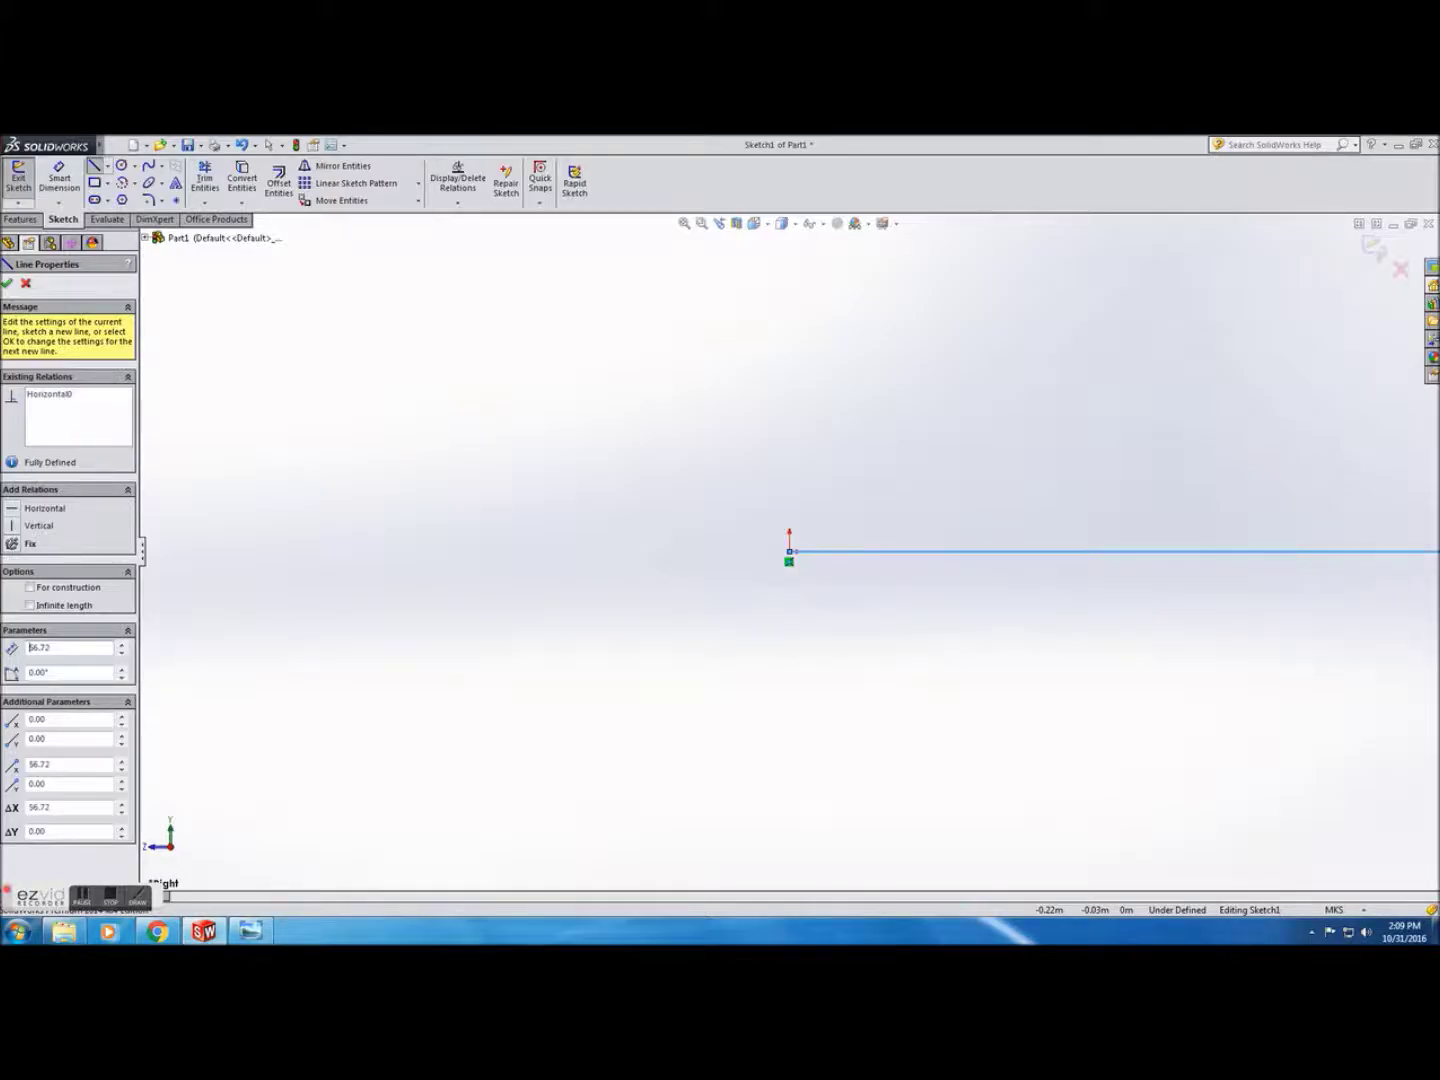
{"action": "scroll", "coordinate": [770, 586], "scroll_direction": "down", "scroll_amount": 2}
{"action": "scroll", "coordinate": [1000, 516], "scroll_direction": "down", "scroll_amount": 5}
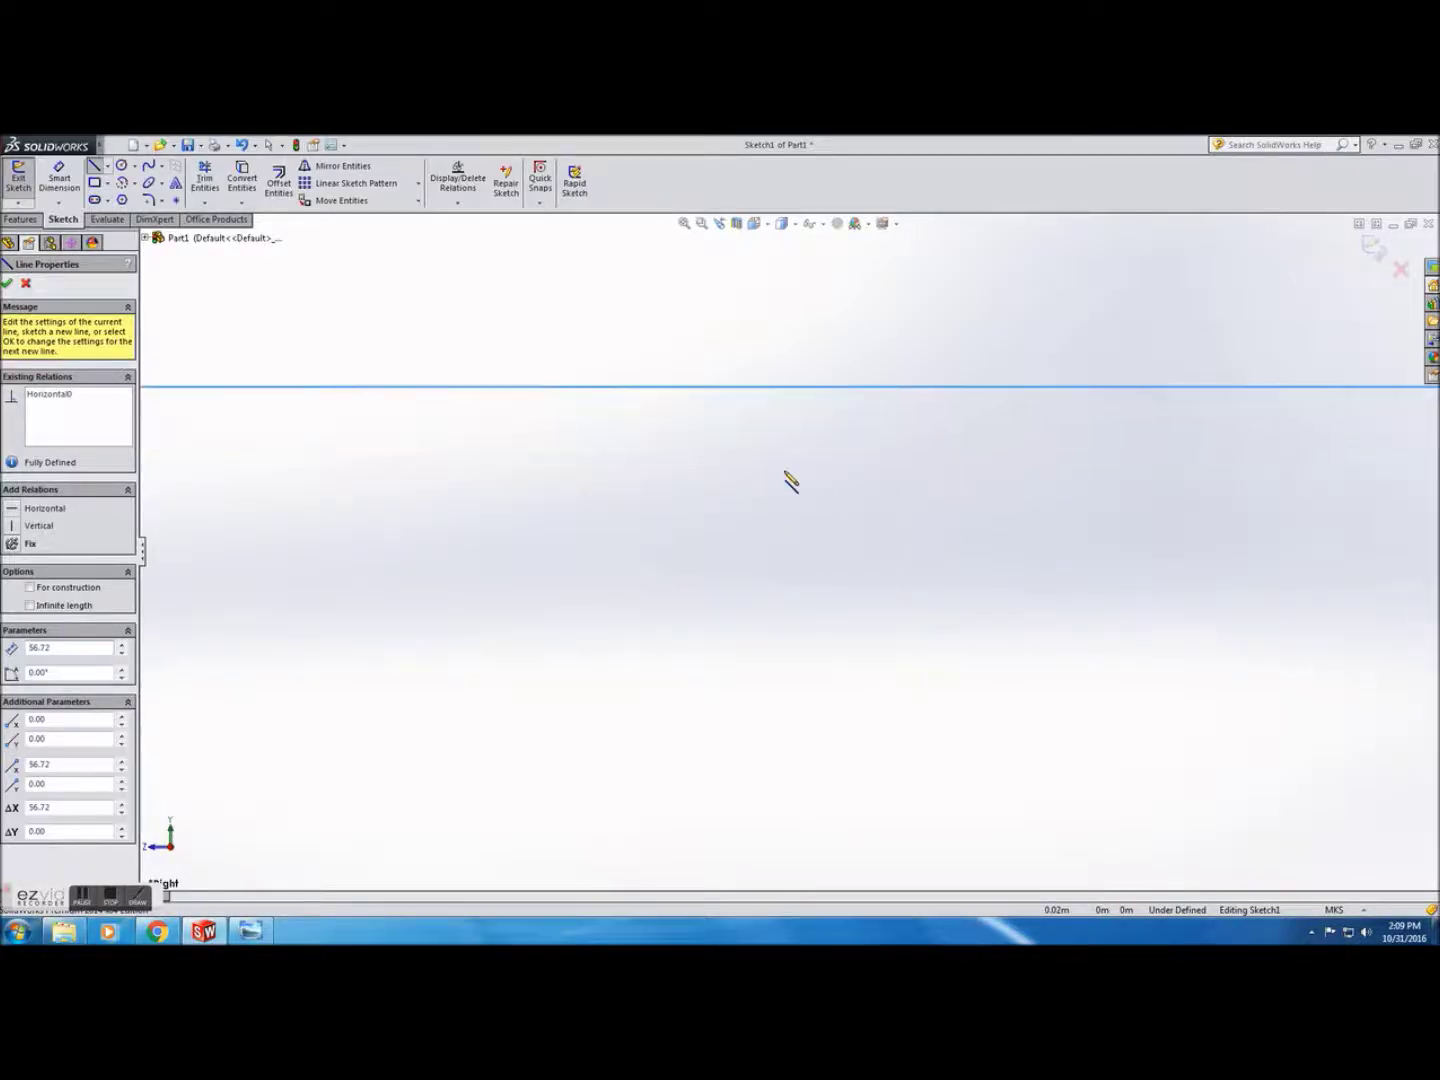
{"action": "scroll", "coordinate": [787, 489], "scroll_direction": "up", "scroll_amount": 5}
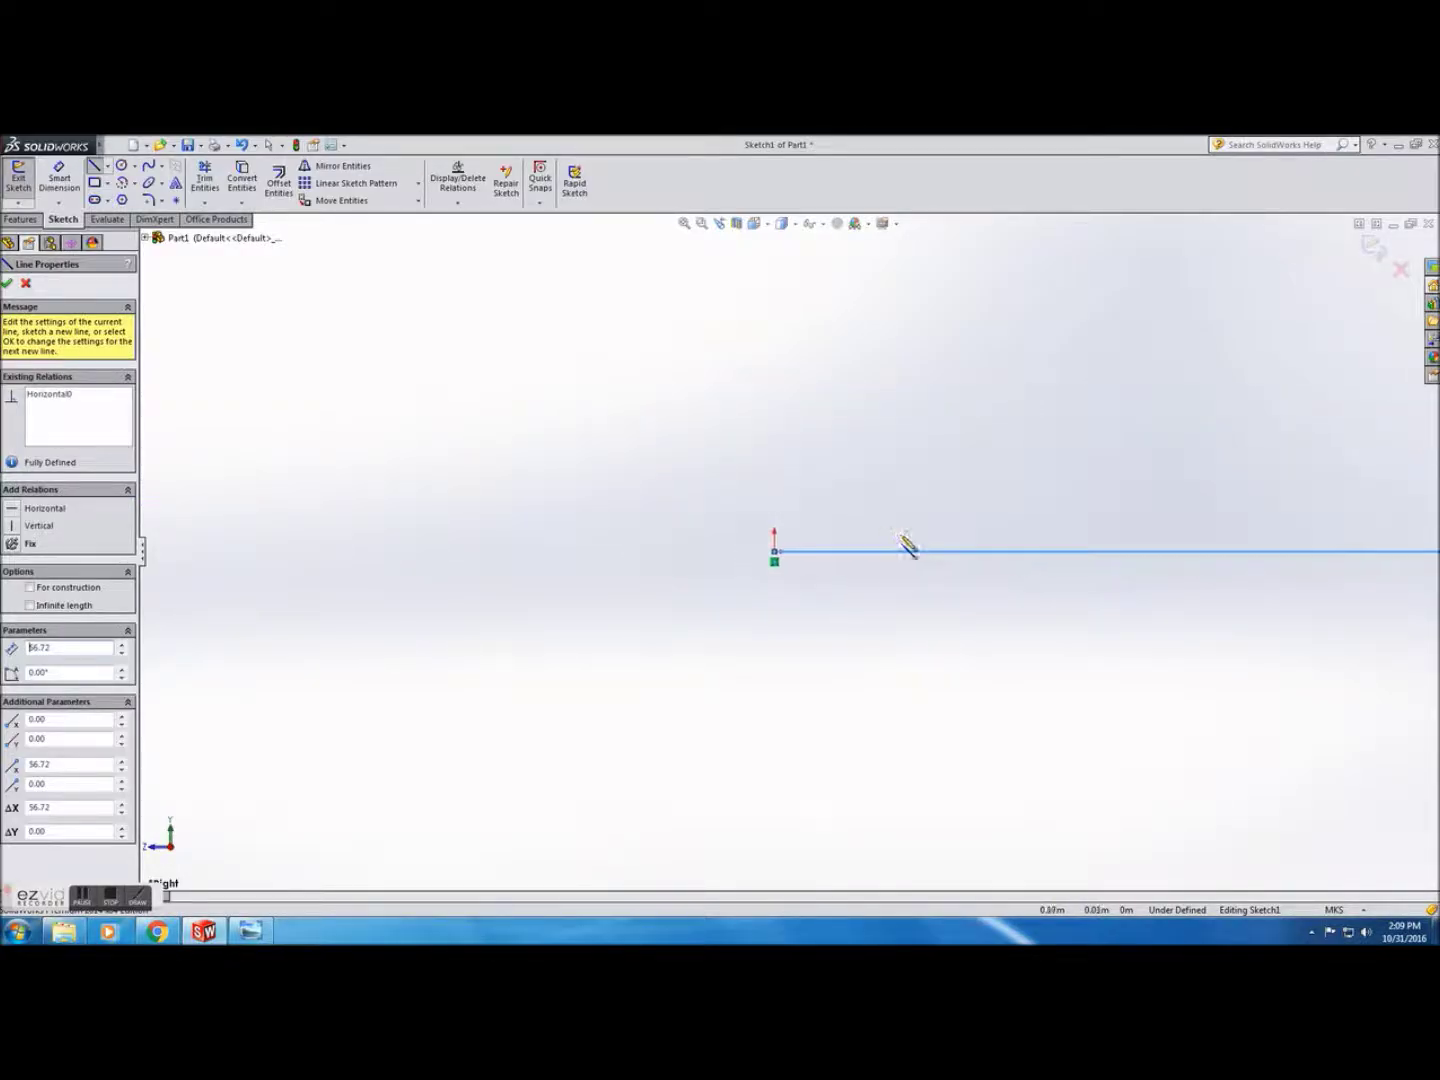
{"action": "scroll", "coordinate": [987, 553], "scroll_direction": "up", "scroll_amount": 3}
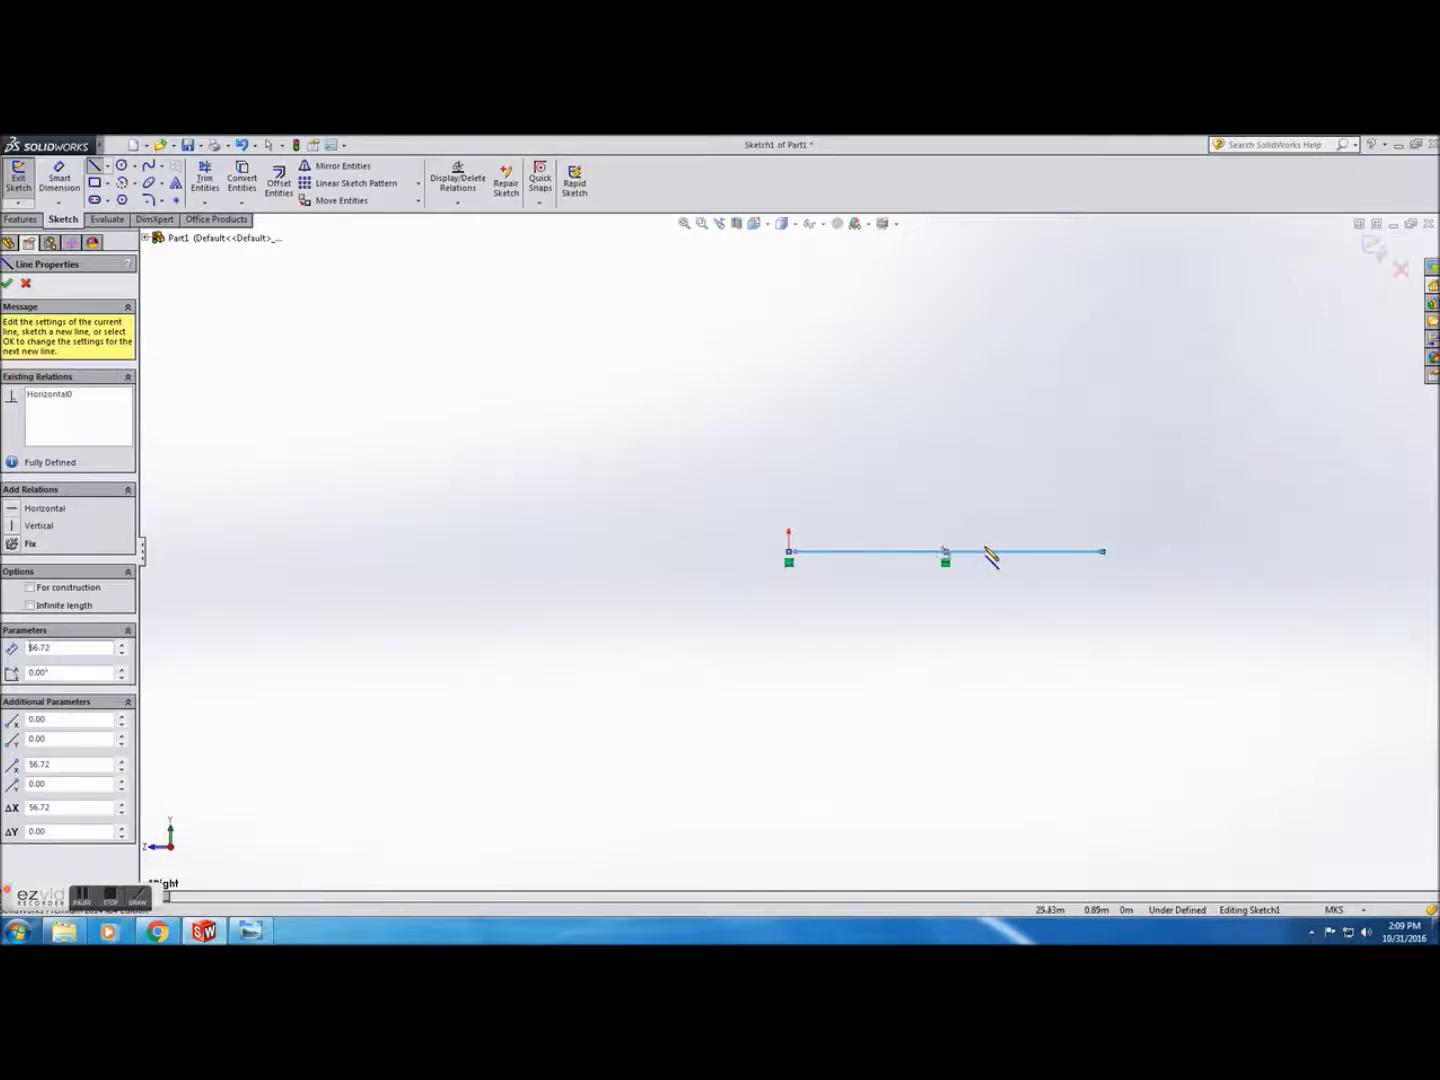
{"action": "scroll", "coordinate": [1008, 553], "scroll_direction": "down", "scroll_amount": 2}
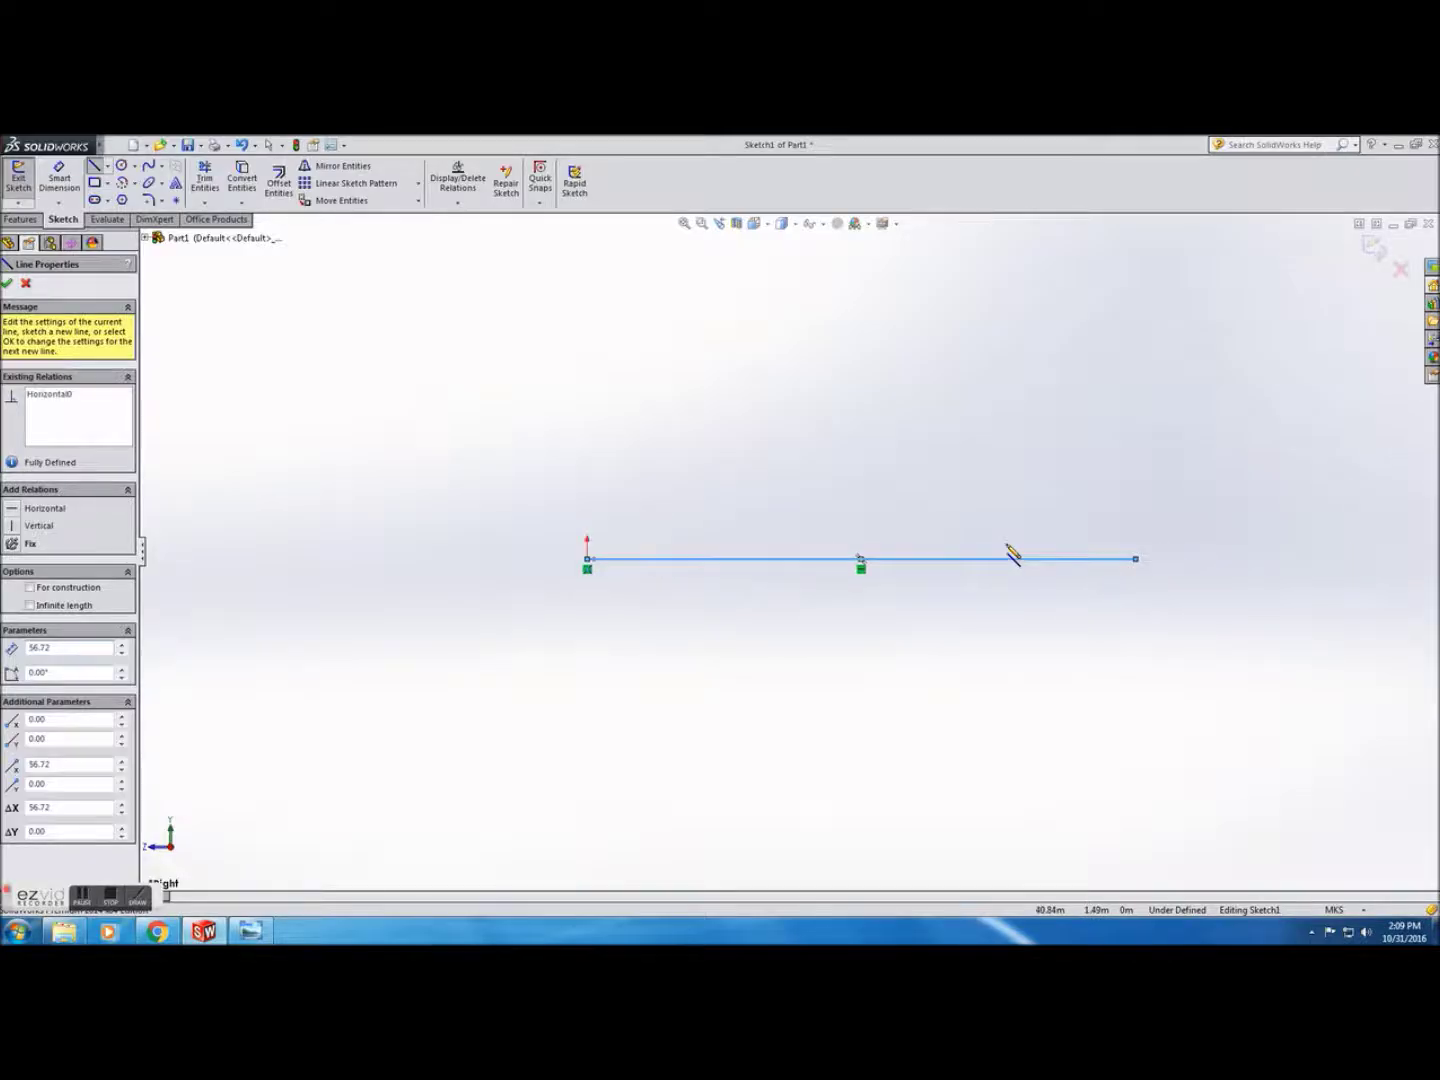
{"action": "left_click", "coordinate": [7, 283]}
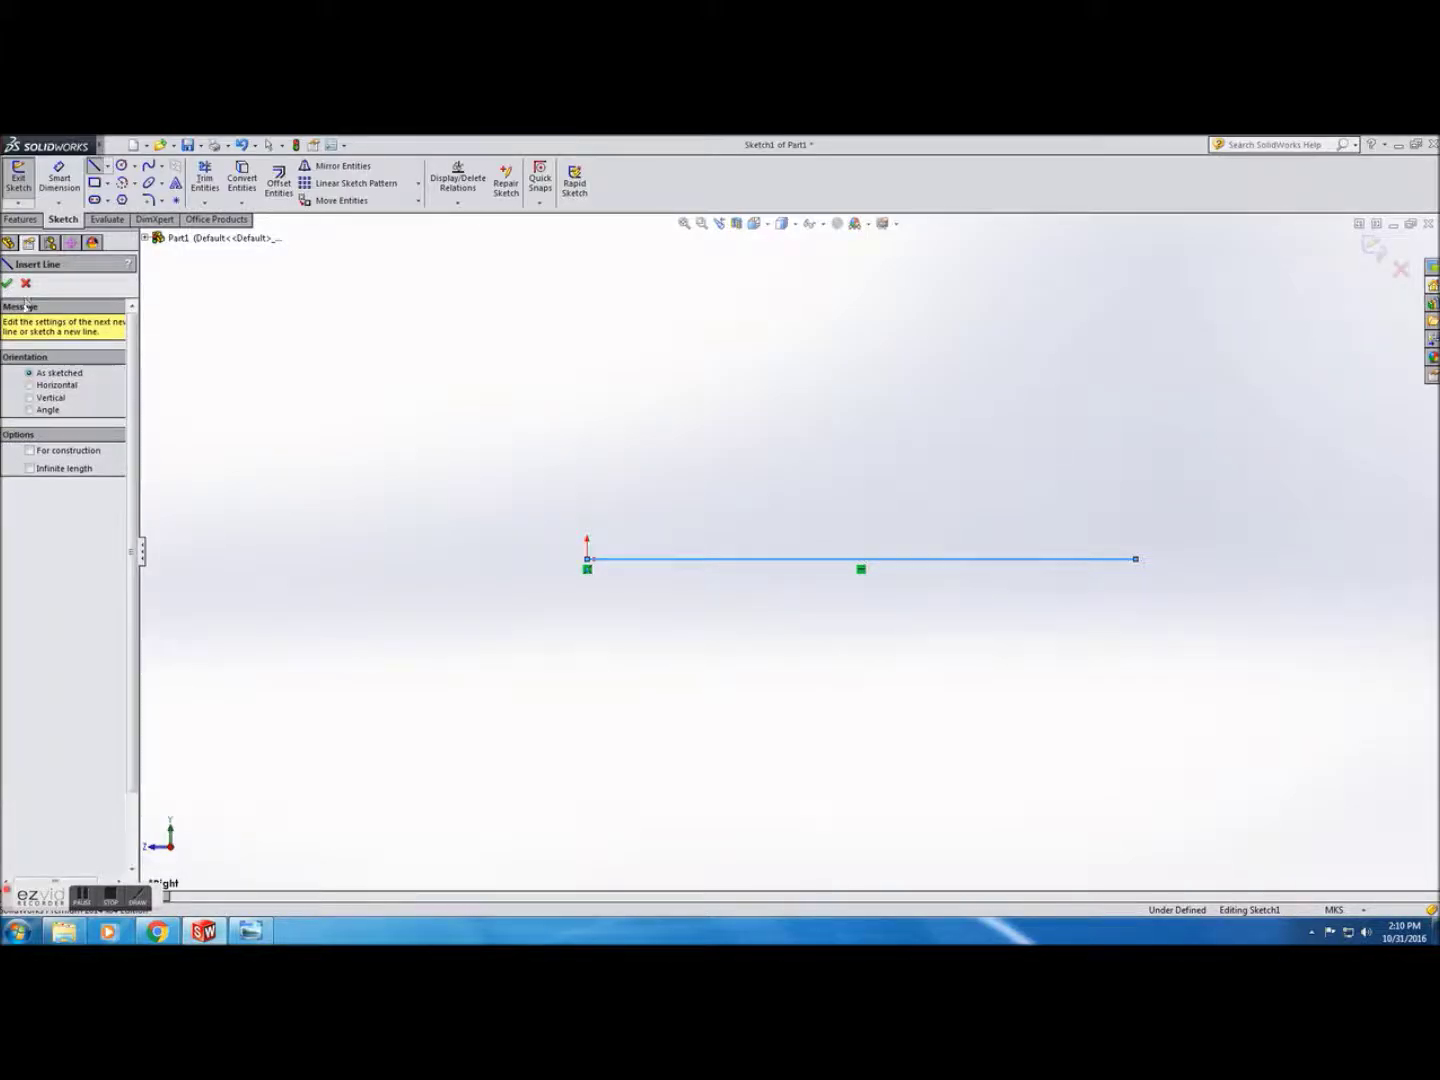
Rename Sketch1 to 'reference dimension line right'
{"action": "left_click", "coordinate": [28, 284]}
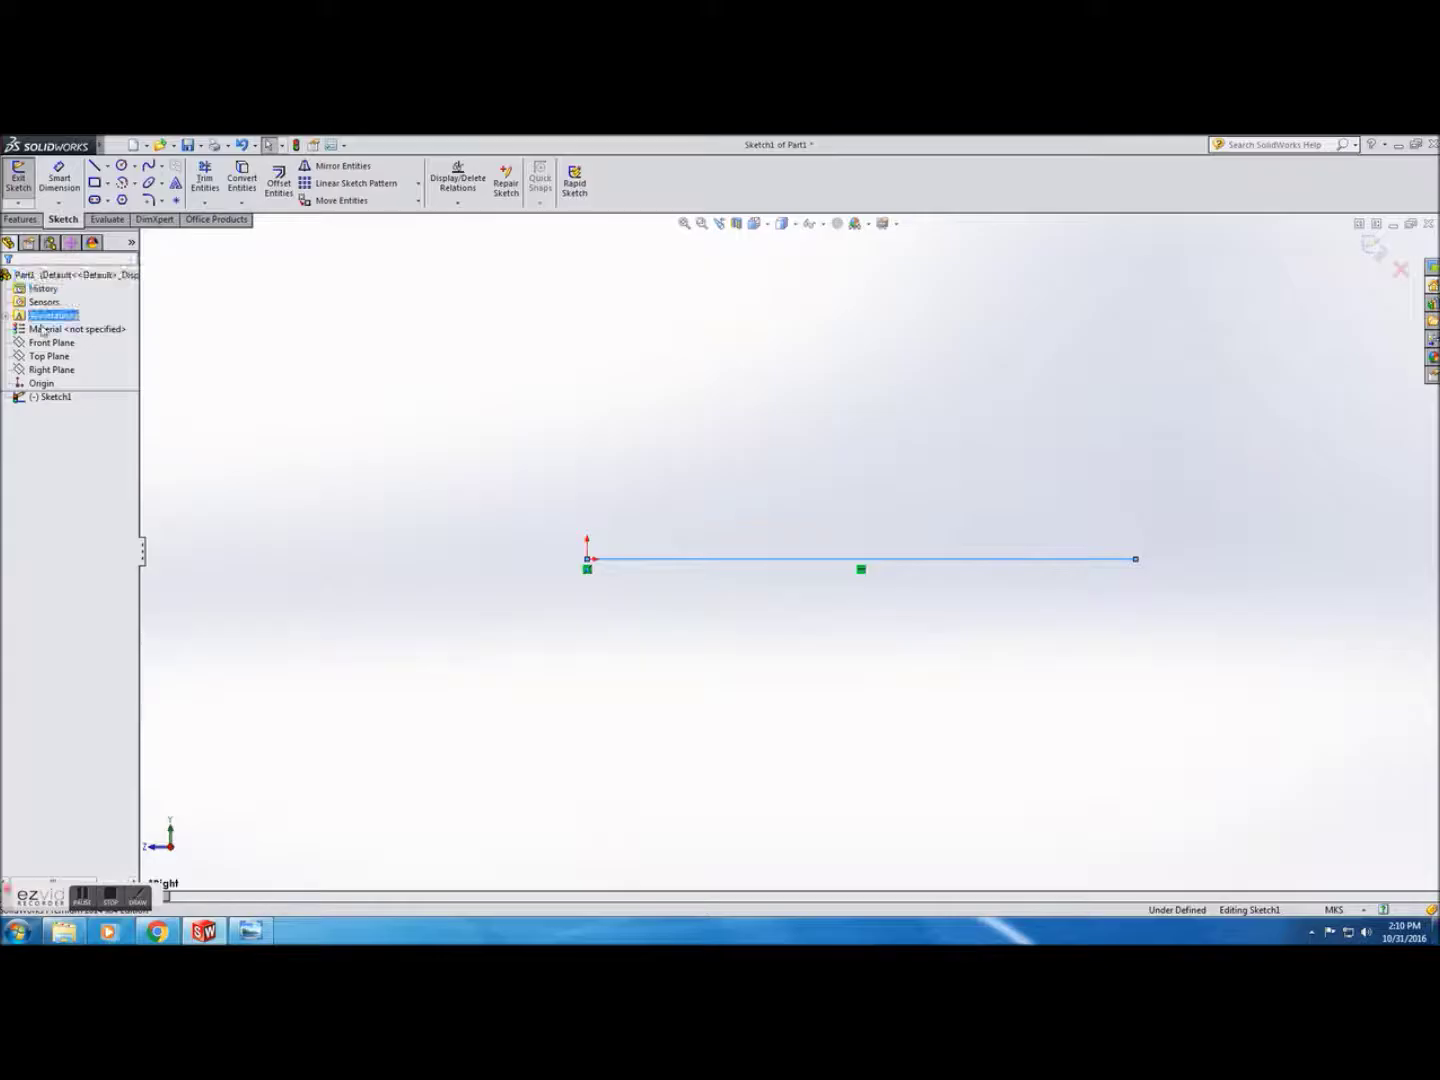
{"action": "left_click", "coordinate": [53, 398]}
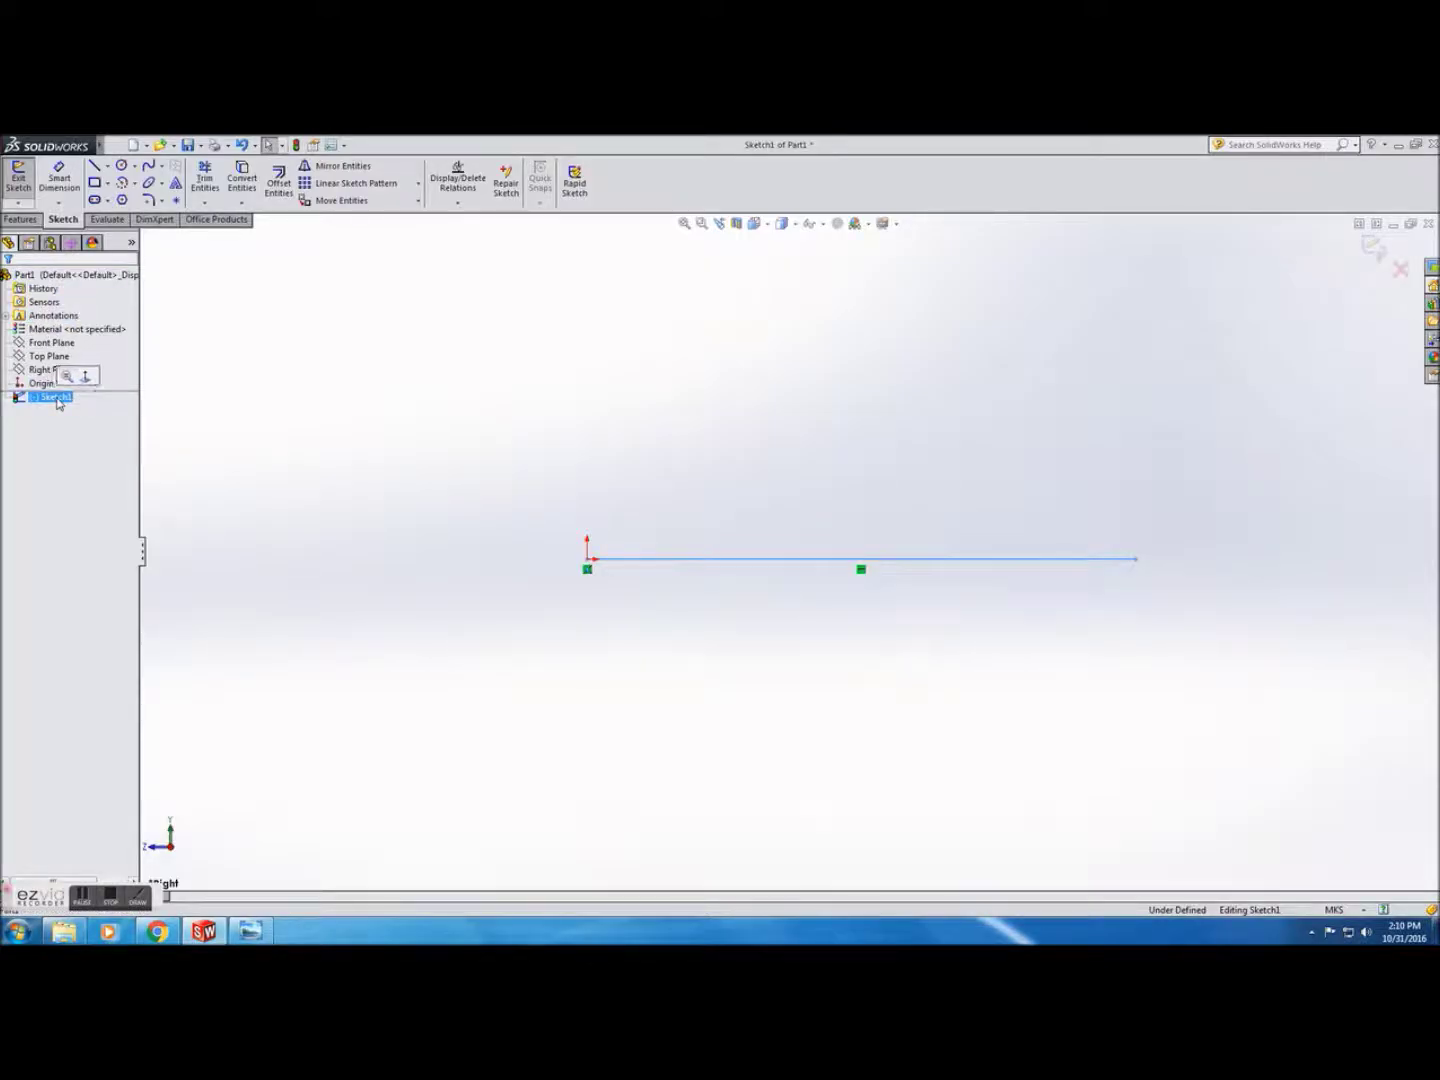
{"action": "left_click", "coordinate": [53, 398]}
{"action": "type", "text": "Guid"}
{"action": "type", "text": "e"}
{"action": "key", "text": "BackSpace"}
{"action": "key", "text": "BackSpace"}
{"action": "key", "text": "BackSpace"}
{"action": "key", "text": "BackSpace"}
{"action": "key", "text": "BackSpace"}
{"action": "type", "text": "reference dimension line"}
{"action": "key", "text": "Return"}
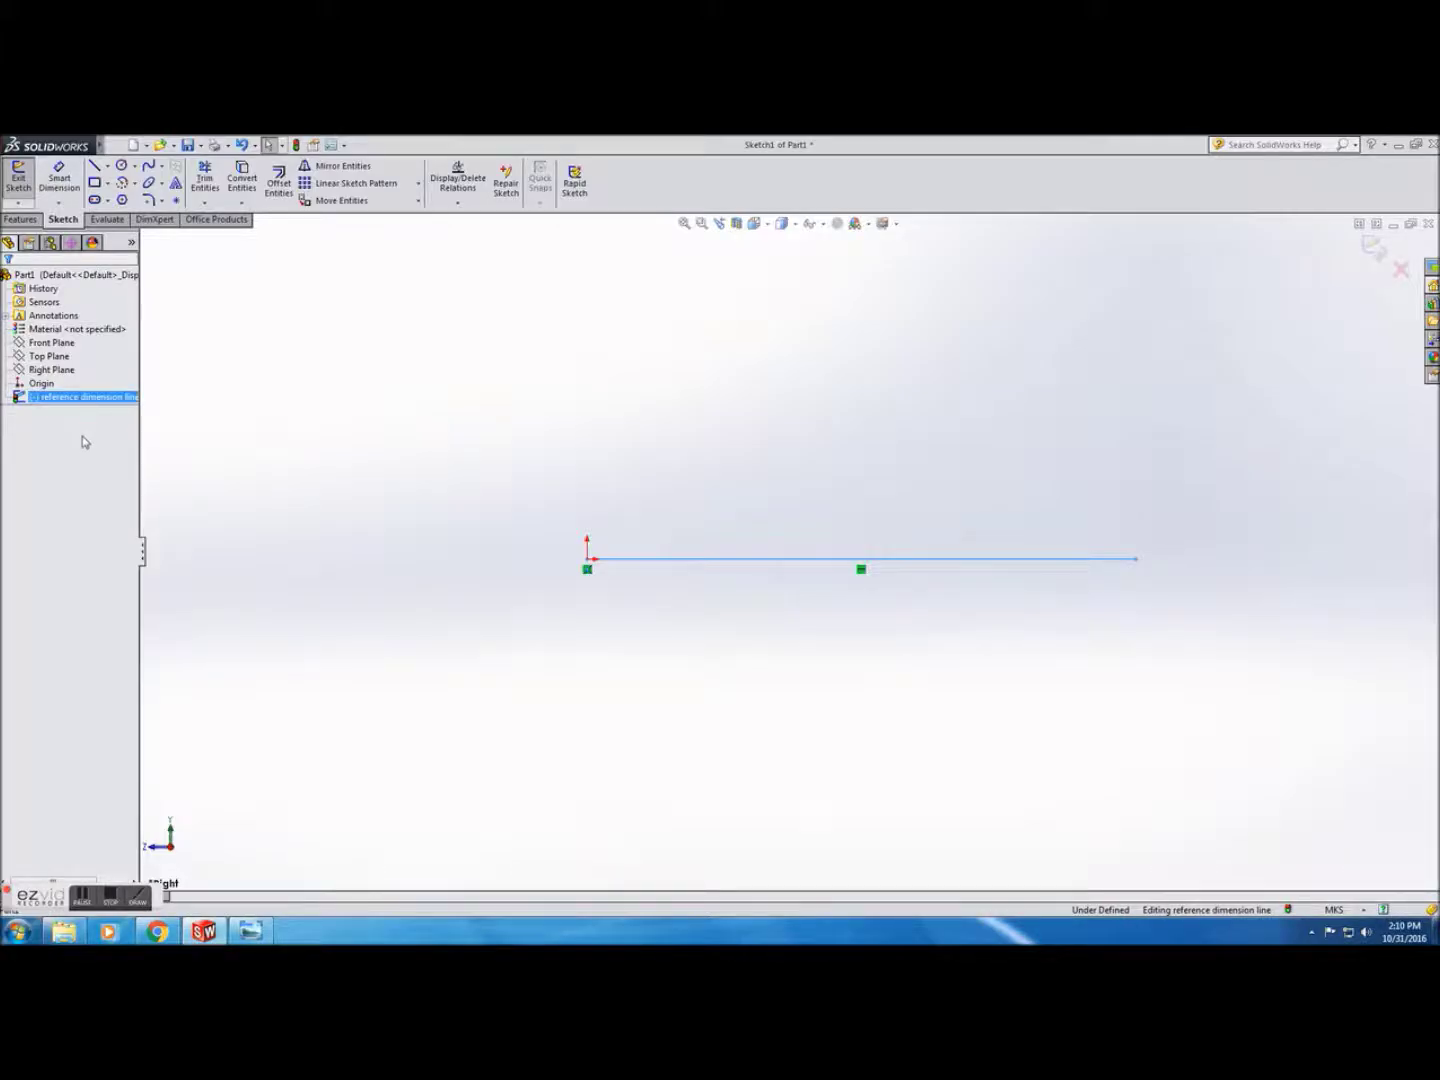
{"action": "left_click", "coordinate": [112, 398]}
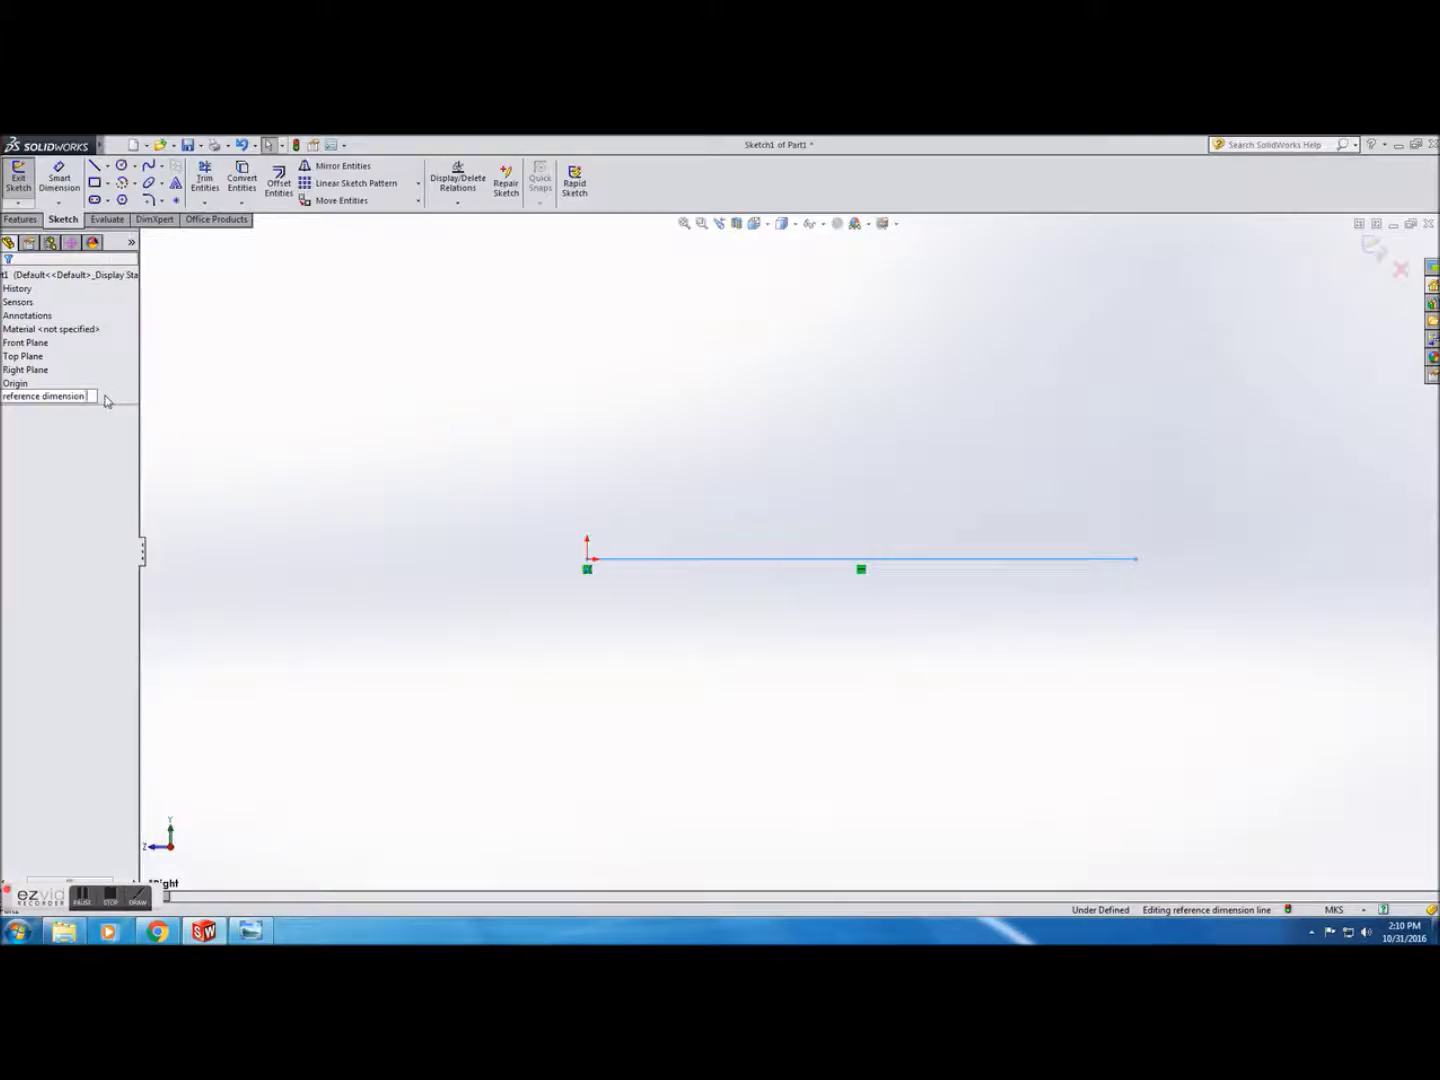
{"action": "type", "text": "right"}
{"action": "key", "text": "Return"}
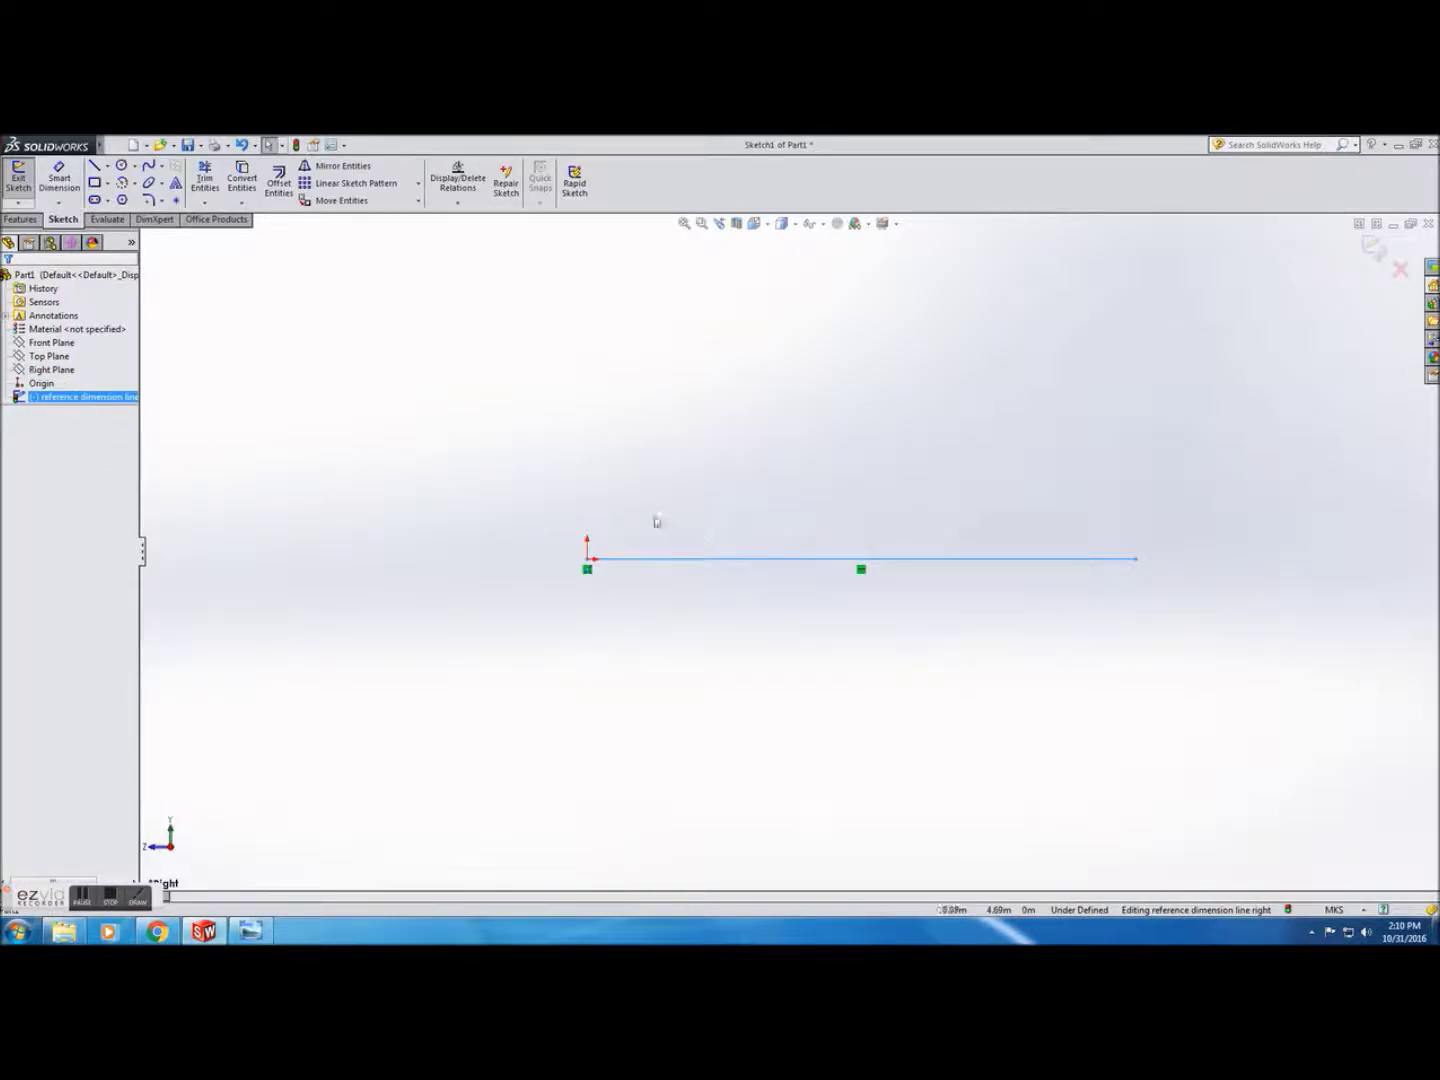
Clear the selection and select the Top Plane
{"action": "left_click", "coordinate": [556, 472]}
{"action": "left_click", "coordinate": [62, 344]}
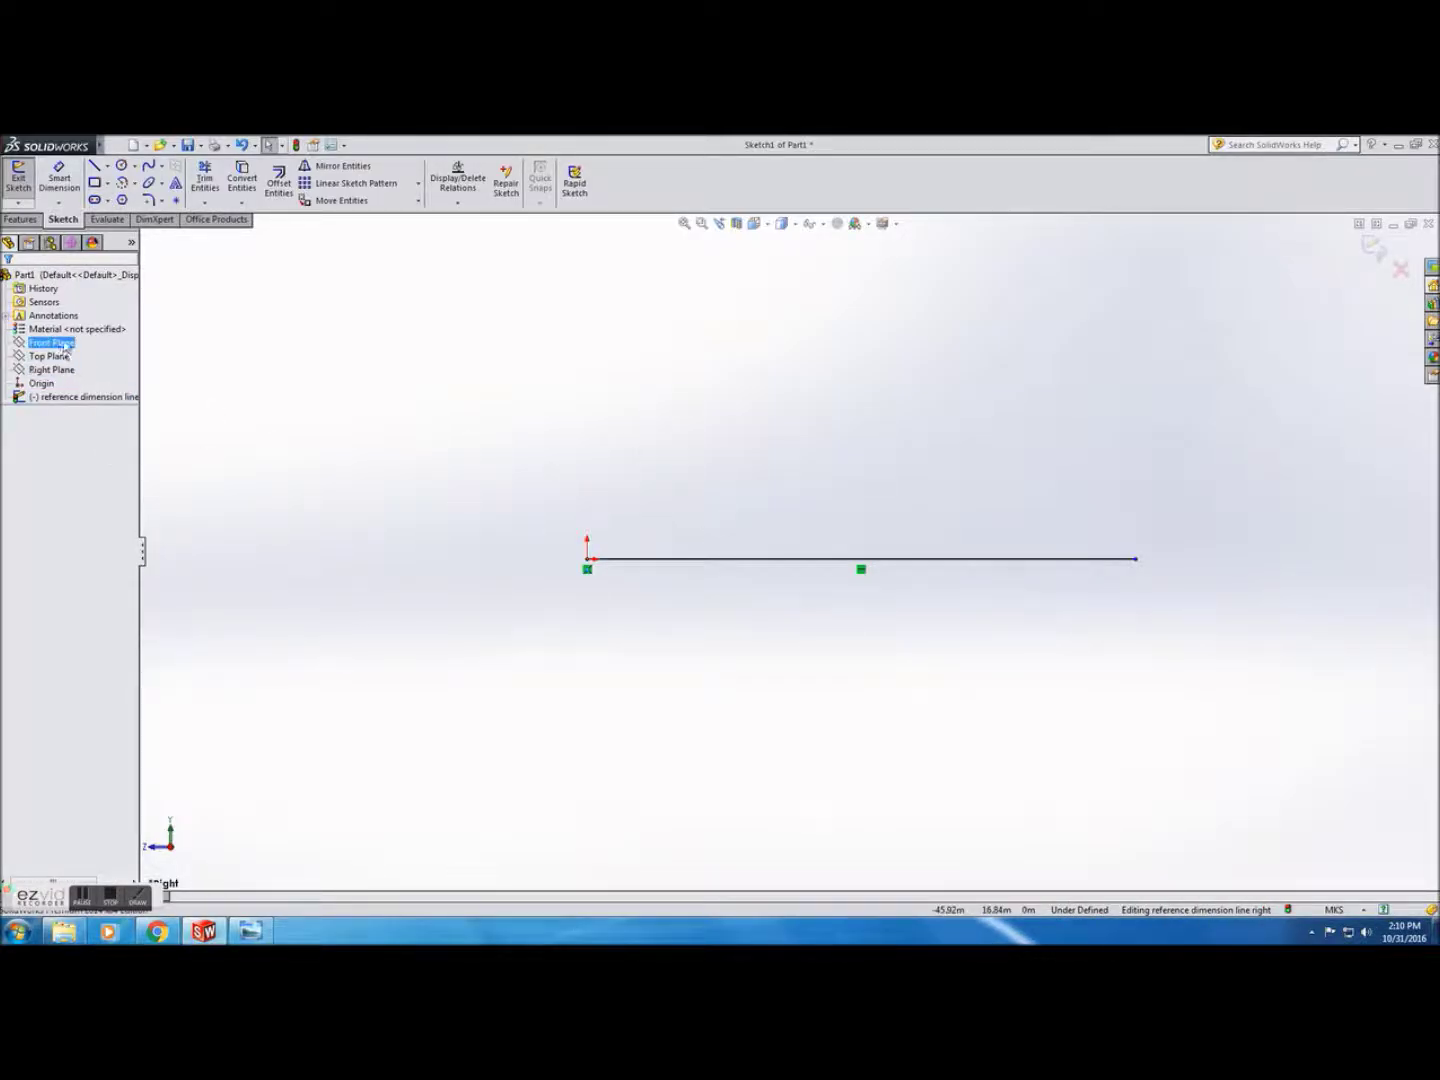
{"action": "left_click", "coordinate": [50, 355]}
Exit the side-view sketch and undo an unwanted new sketch
{"action": "left_click", "coordinate": [19, 178]}
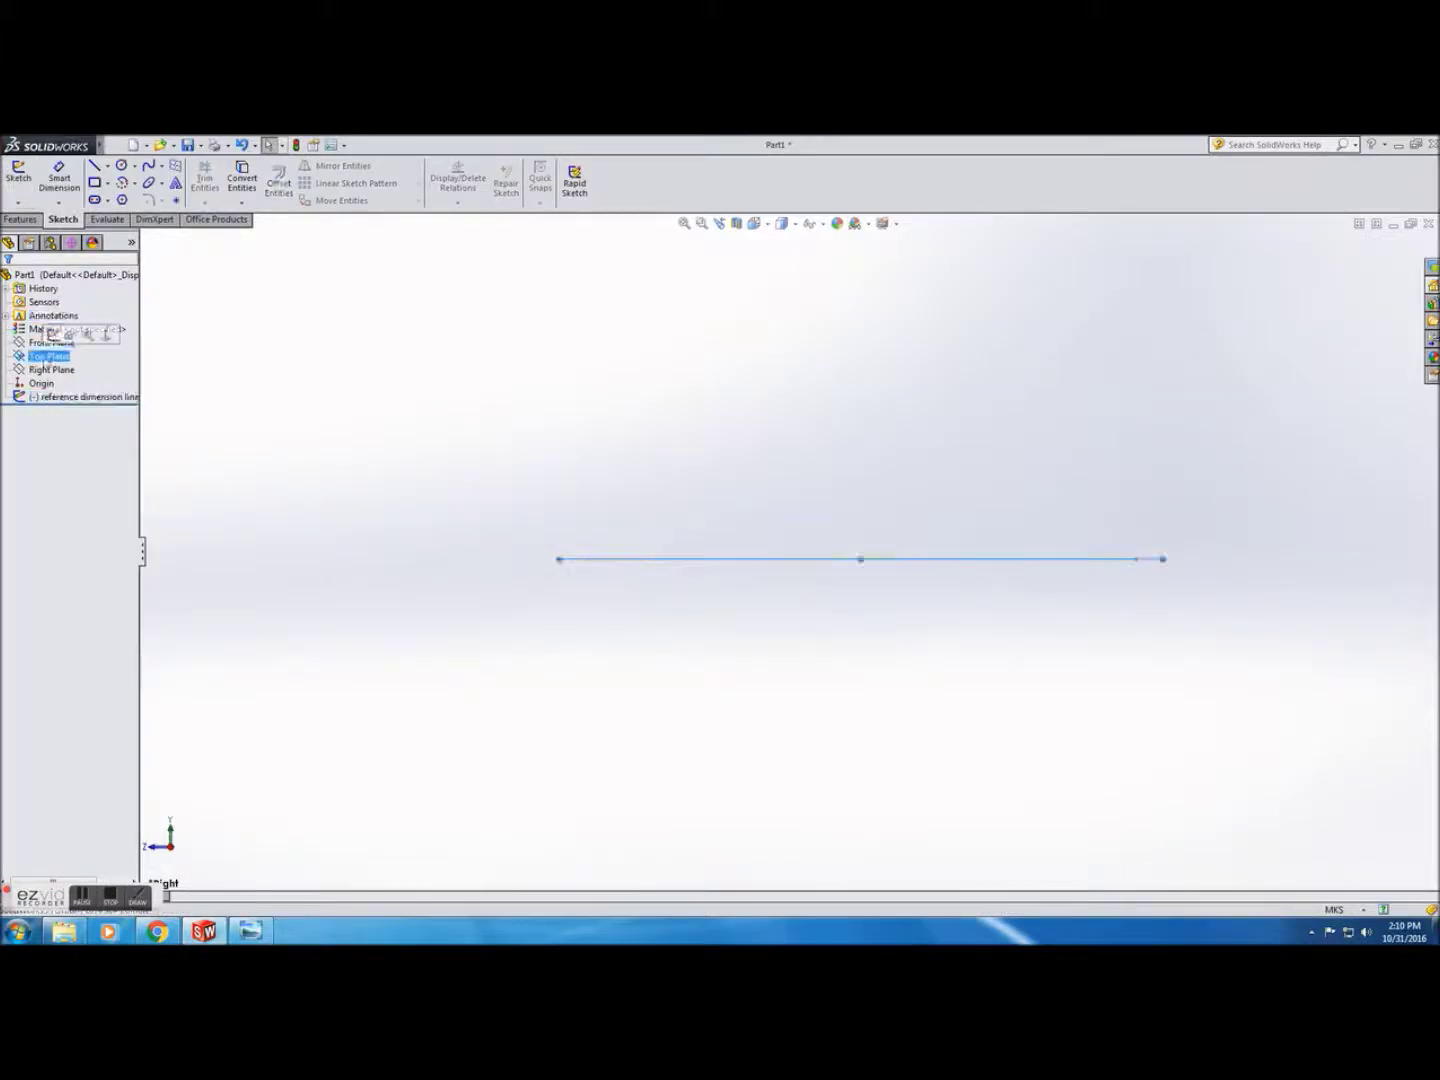
{"action": "left_click", "coordinate": [18, 178]}
{"action": "left_click", "coordinate": [95, 166]}
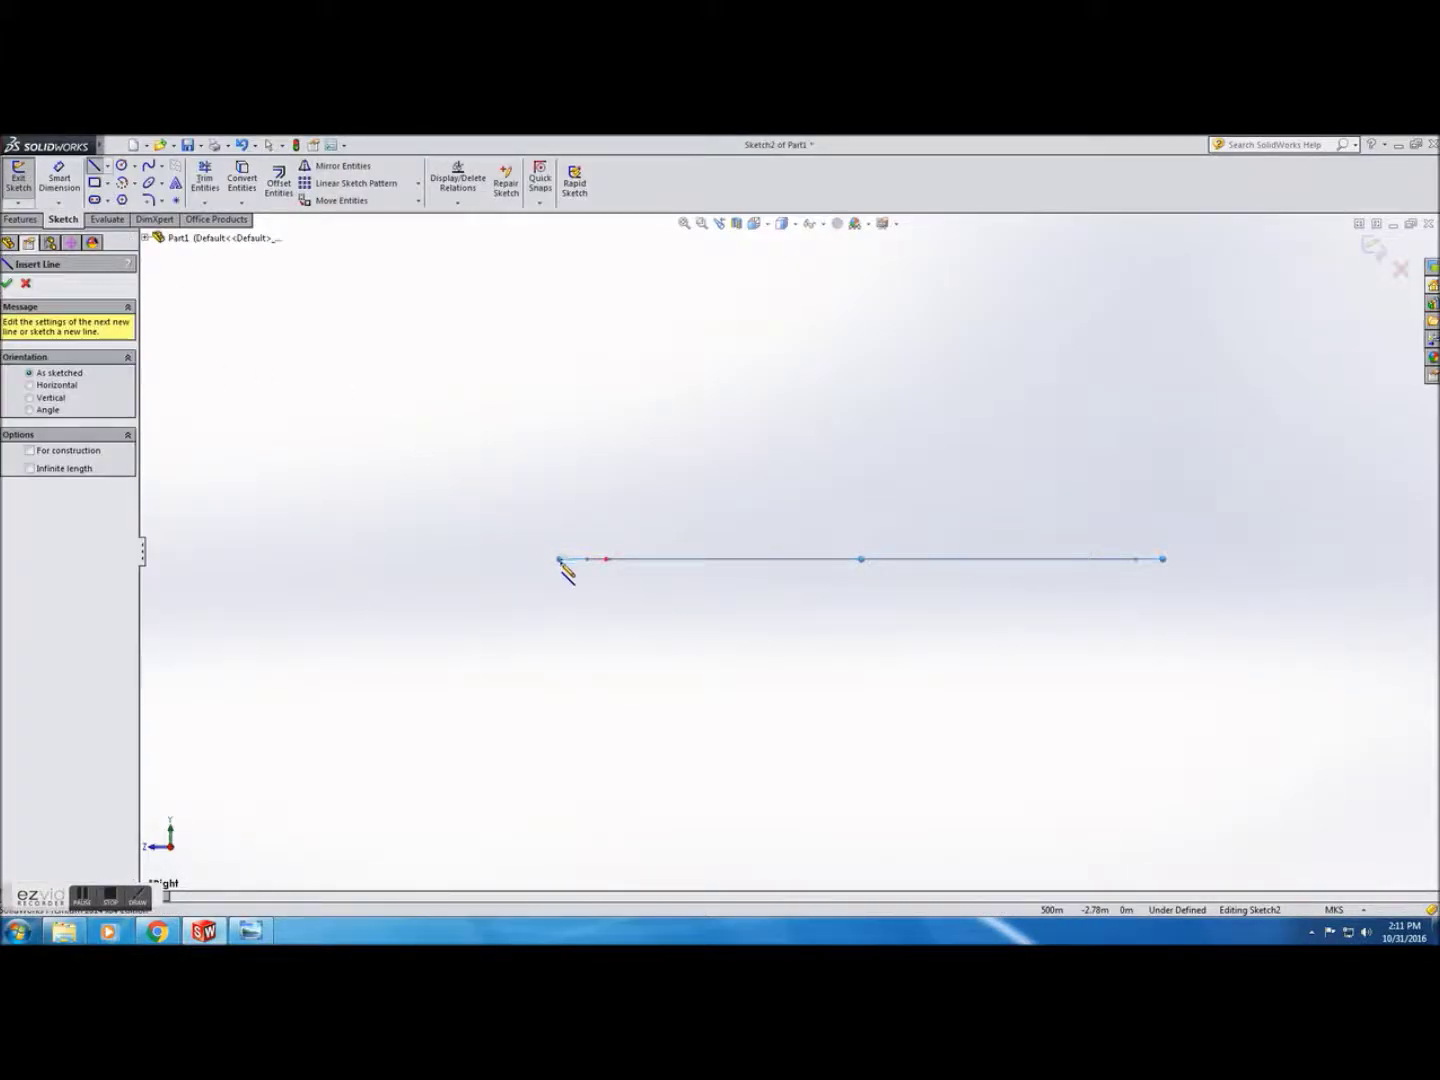
{"action": "scroll", "coordinate": [590, 568], "scroll_direction": "down", "scroll_amount": 3}
{"action": "key", "text": "ctrl+z"}
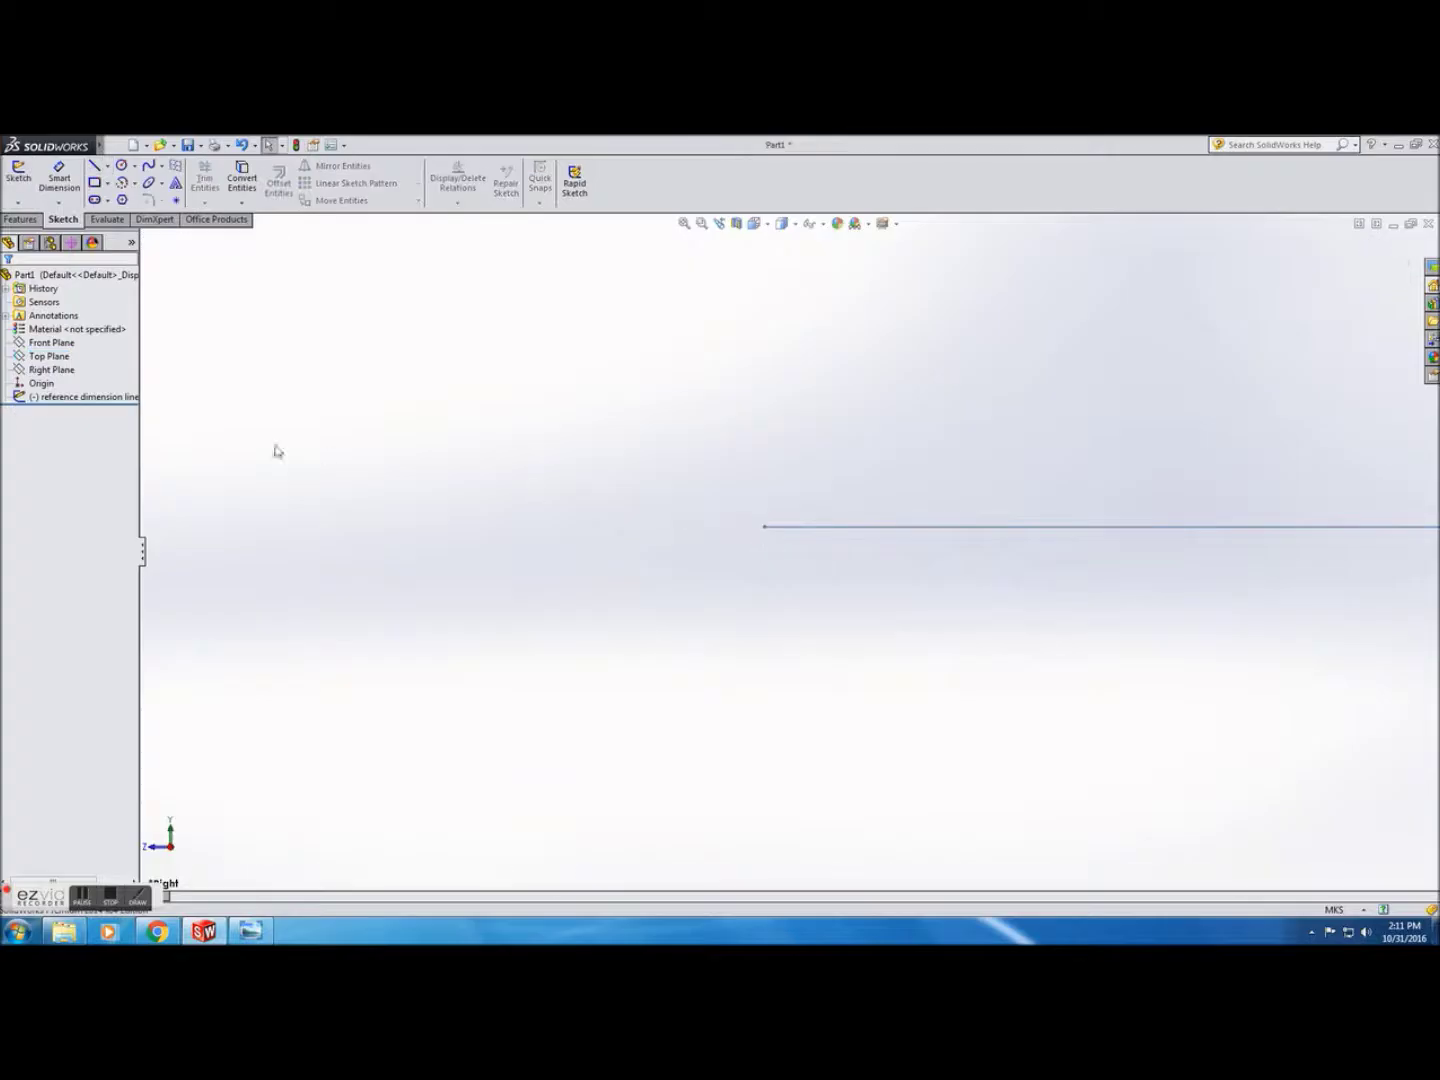
Select the Top Plane and view it face-on
{"action": "left_click", "coordinate": [49, 356]}
{"action": "left_click", "coordinate": [753, 223]}
{"action": "left_click", "coordinate": [778, 264]}
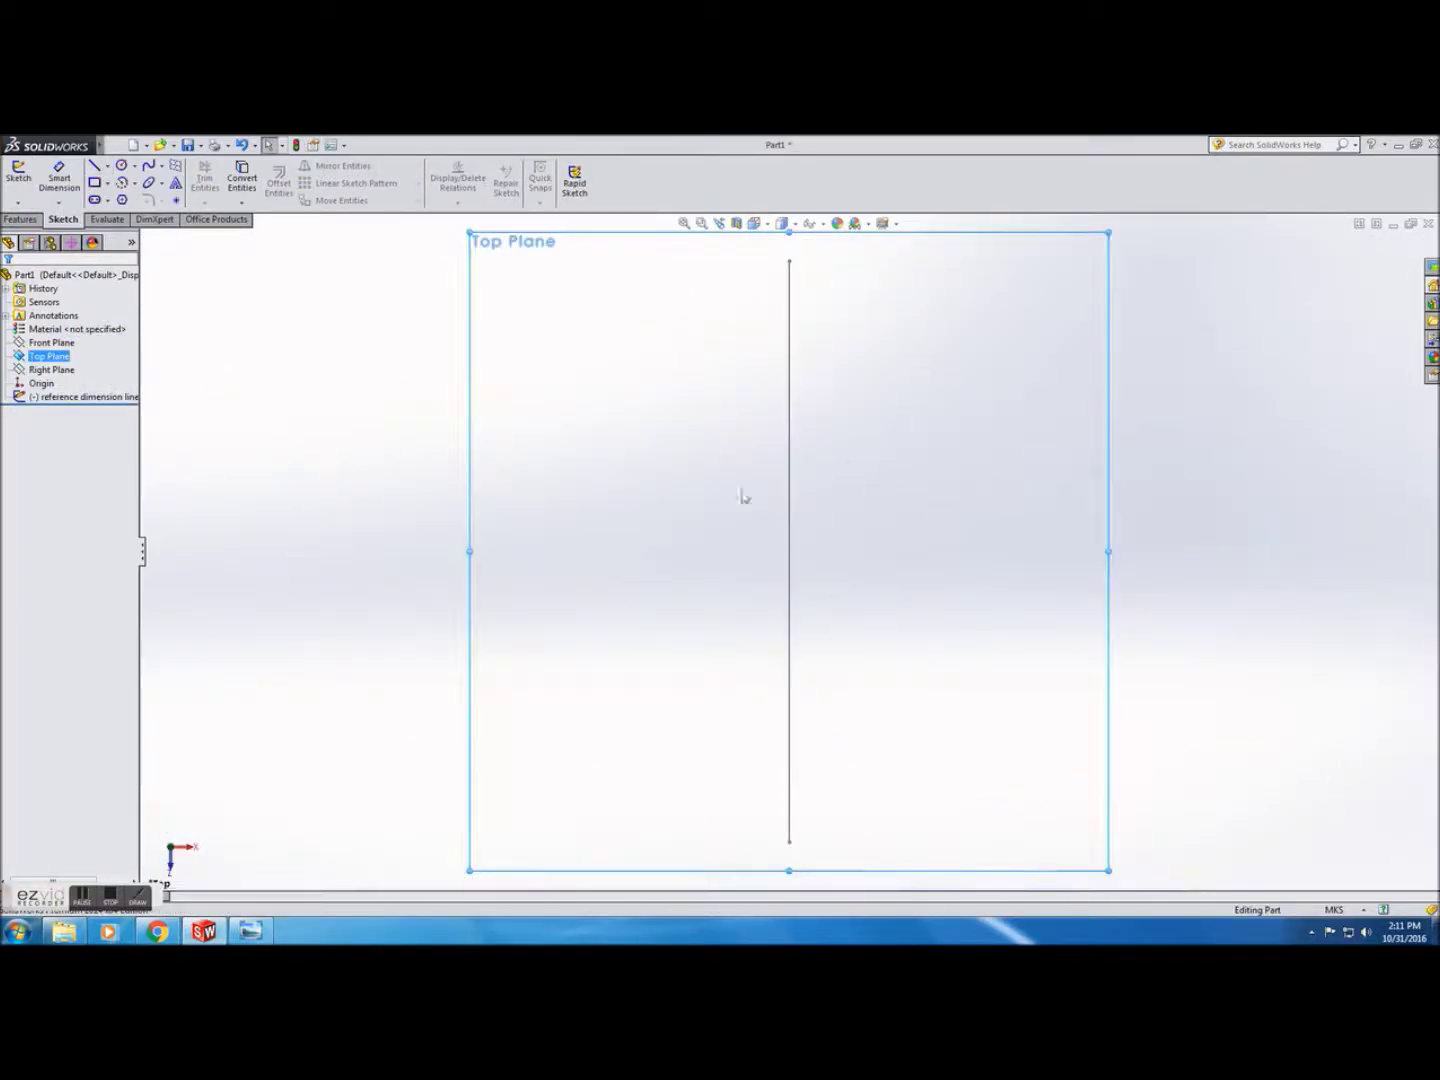
{"action": "left_click", "coordinate": [754, 223]}
{"action": "left_click", "coordinate": [775, 262]}
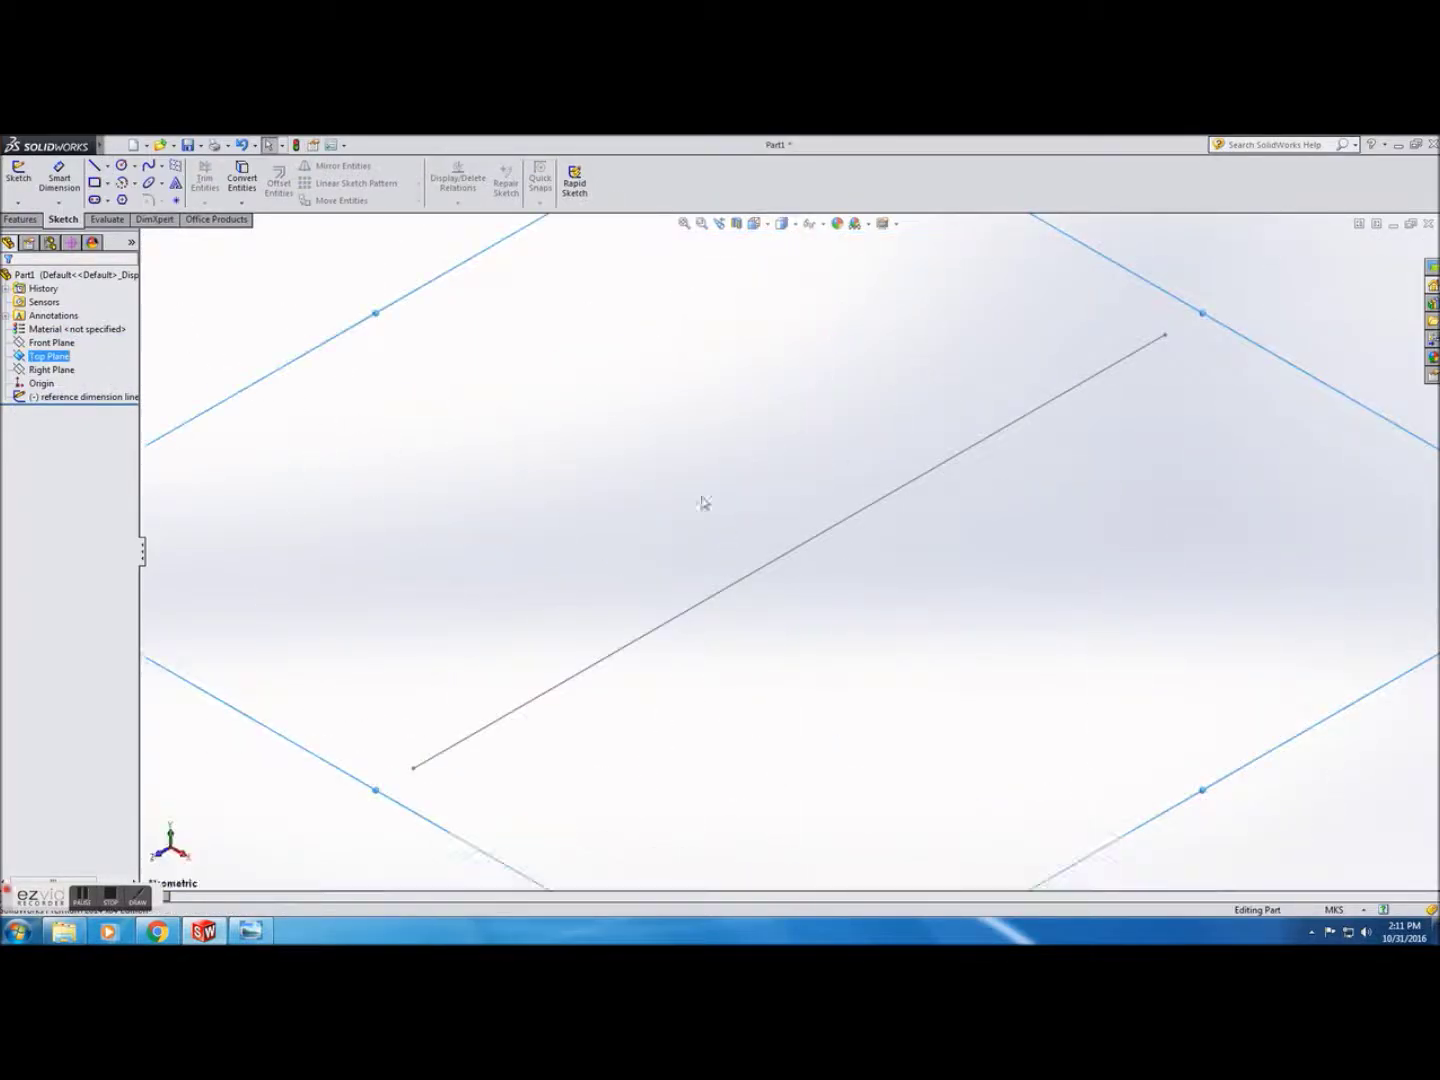
{"action": "left_click", "coordinate": [754, 223]}
{"action": "left_click", "coordinate": [779, 265]}
Sketch on the Top Plane a vertical line 56.72 long rising from the origin
{"action": "left_click", "coordinate": [18, 173]}
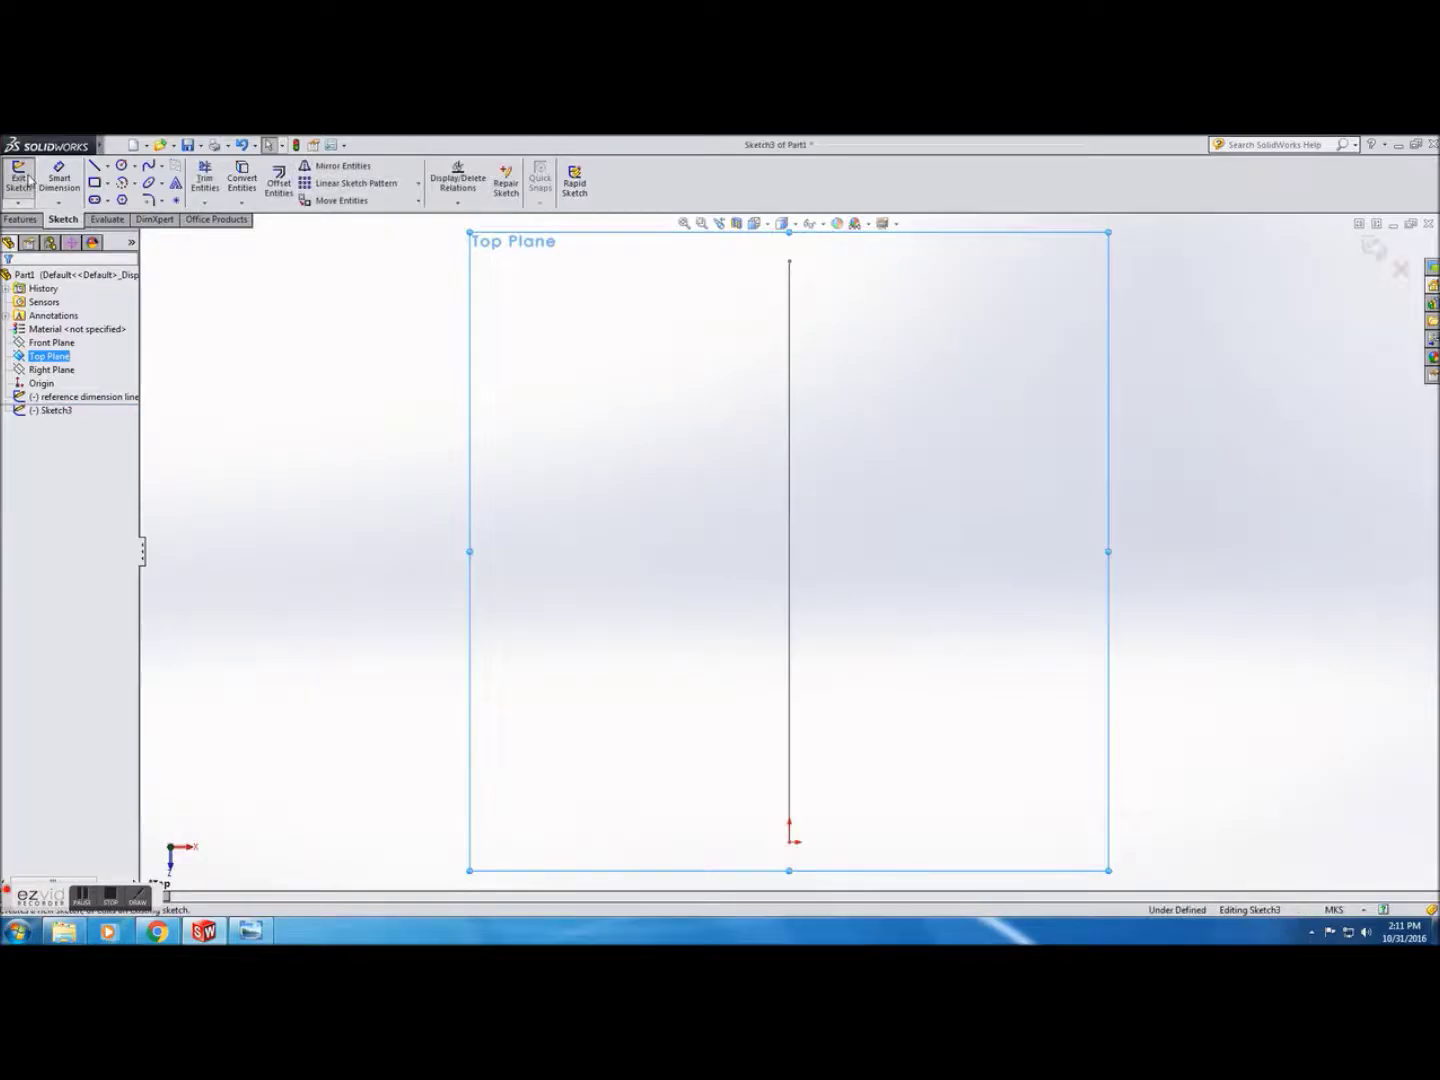
{"action": "left_click", "coordinate": [94, 165]}
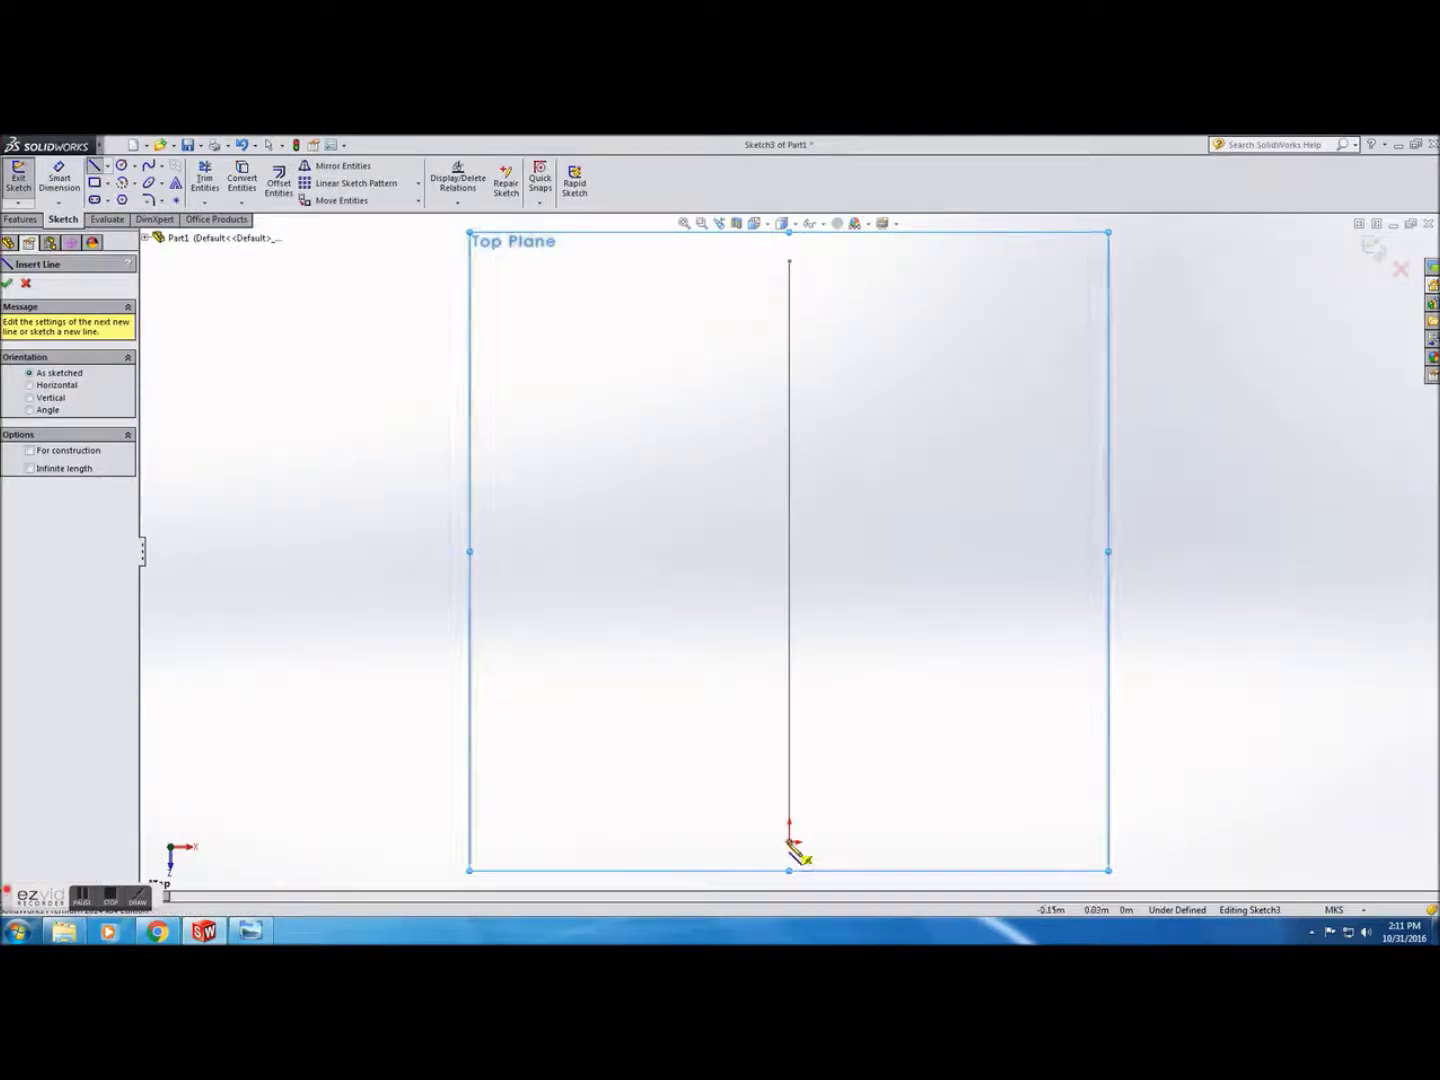
{"action": "left_click", "coordinate": [790, 840]}
{"action": "double_click", "coordinate": [824, 265]}
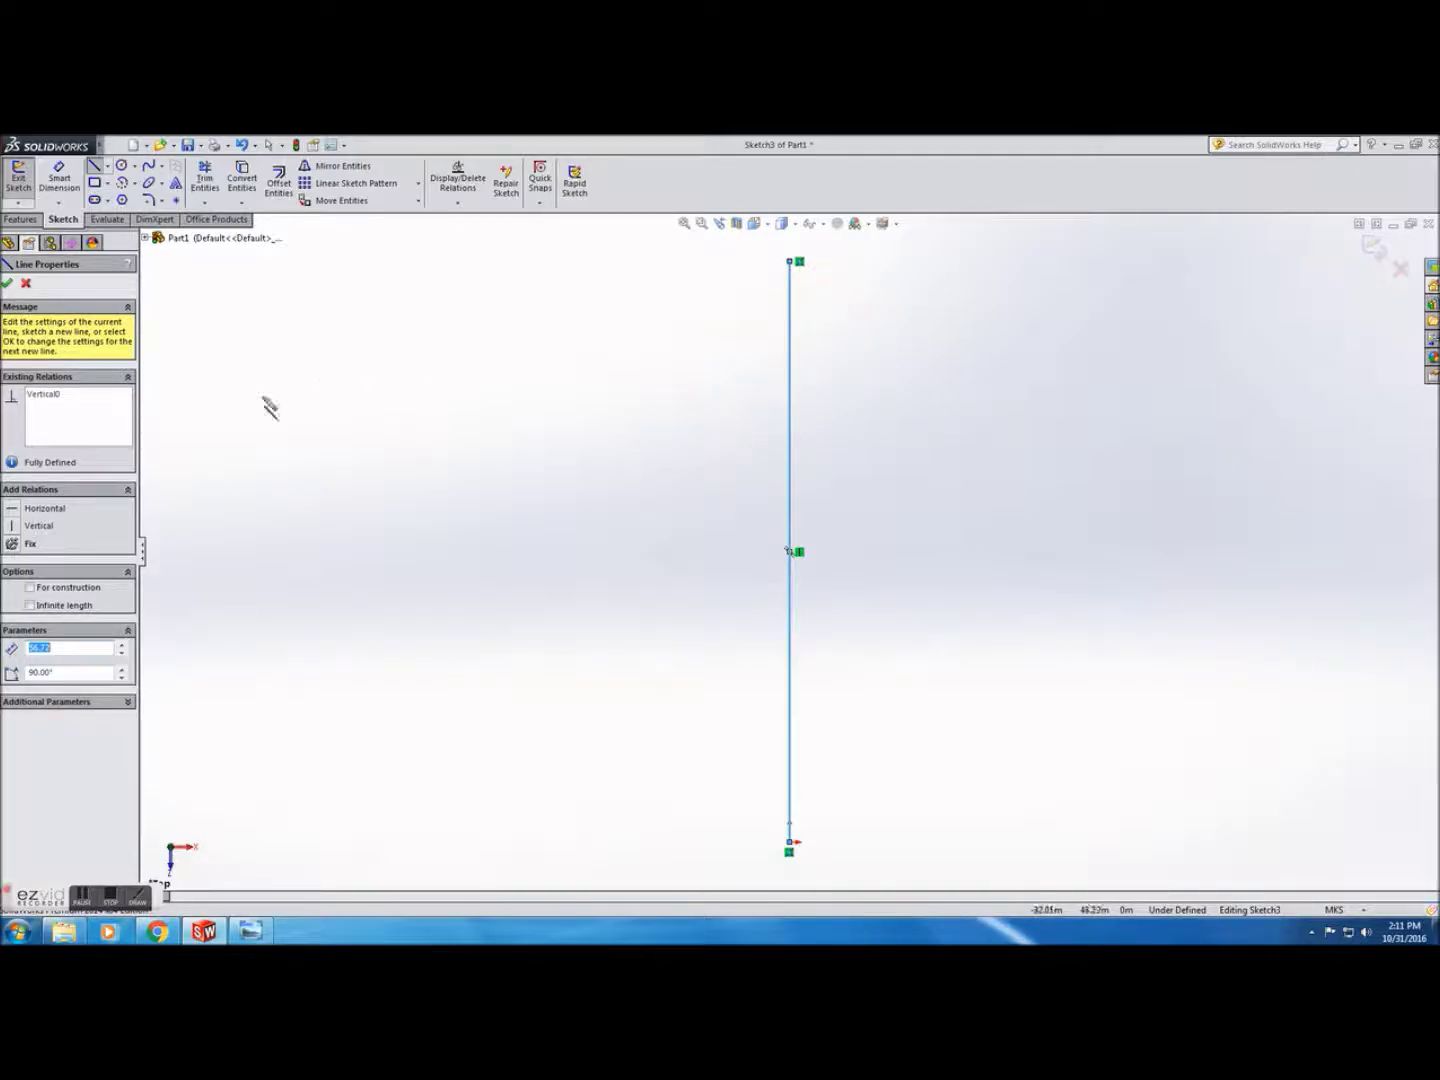
{"action": "left_click", "coordinate": [6, 285]}
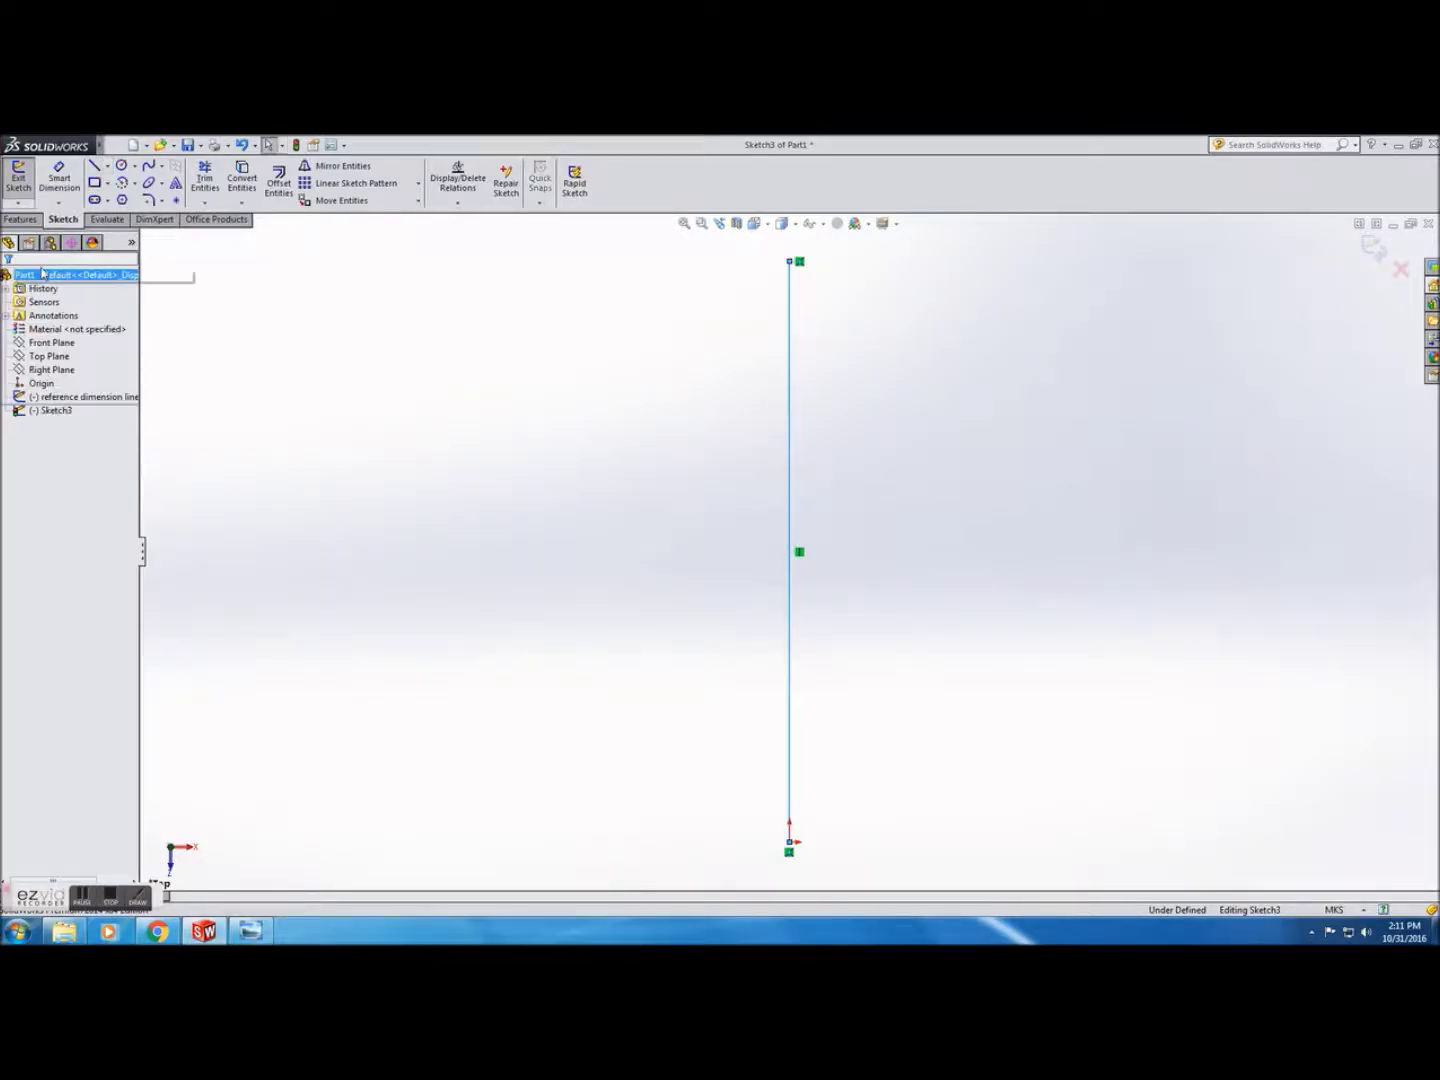
Exit the sketch, rename it 'reference dimension line top', widen the tree, and show the Specs image
{"action": "left_click", "coordinate": [16, 186]}
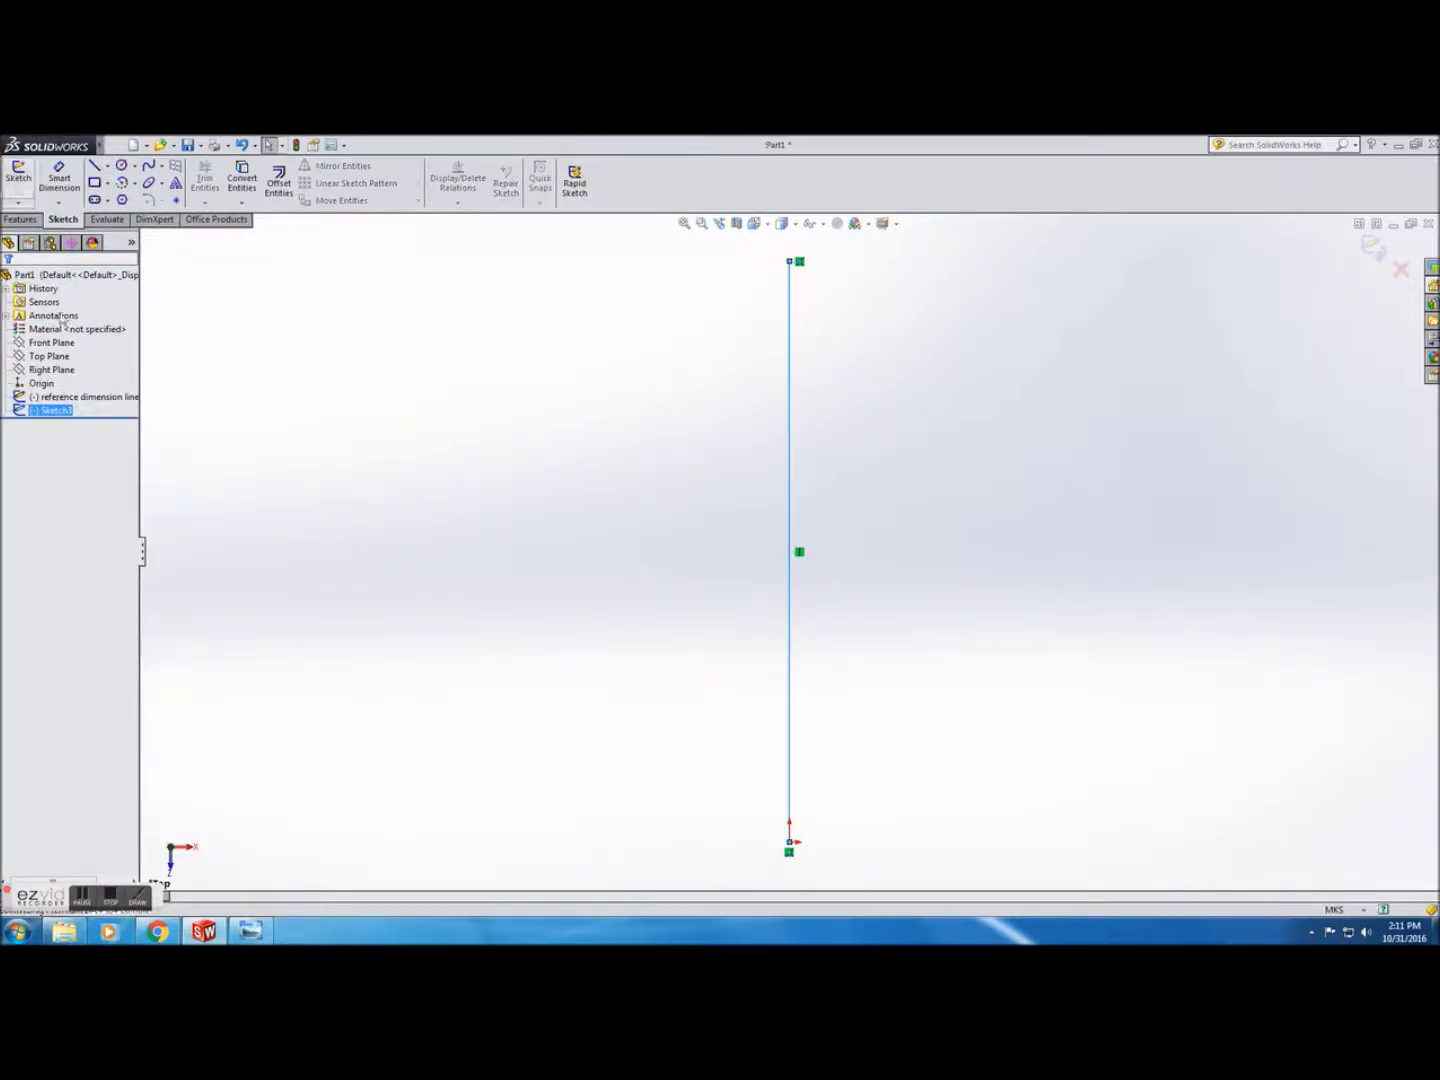
{"action": "left_click", "coordinate": [59, 410]}
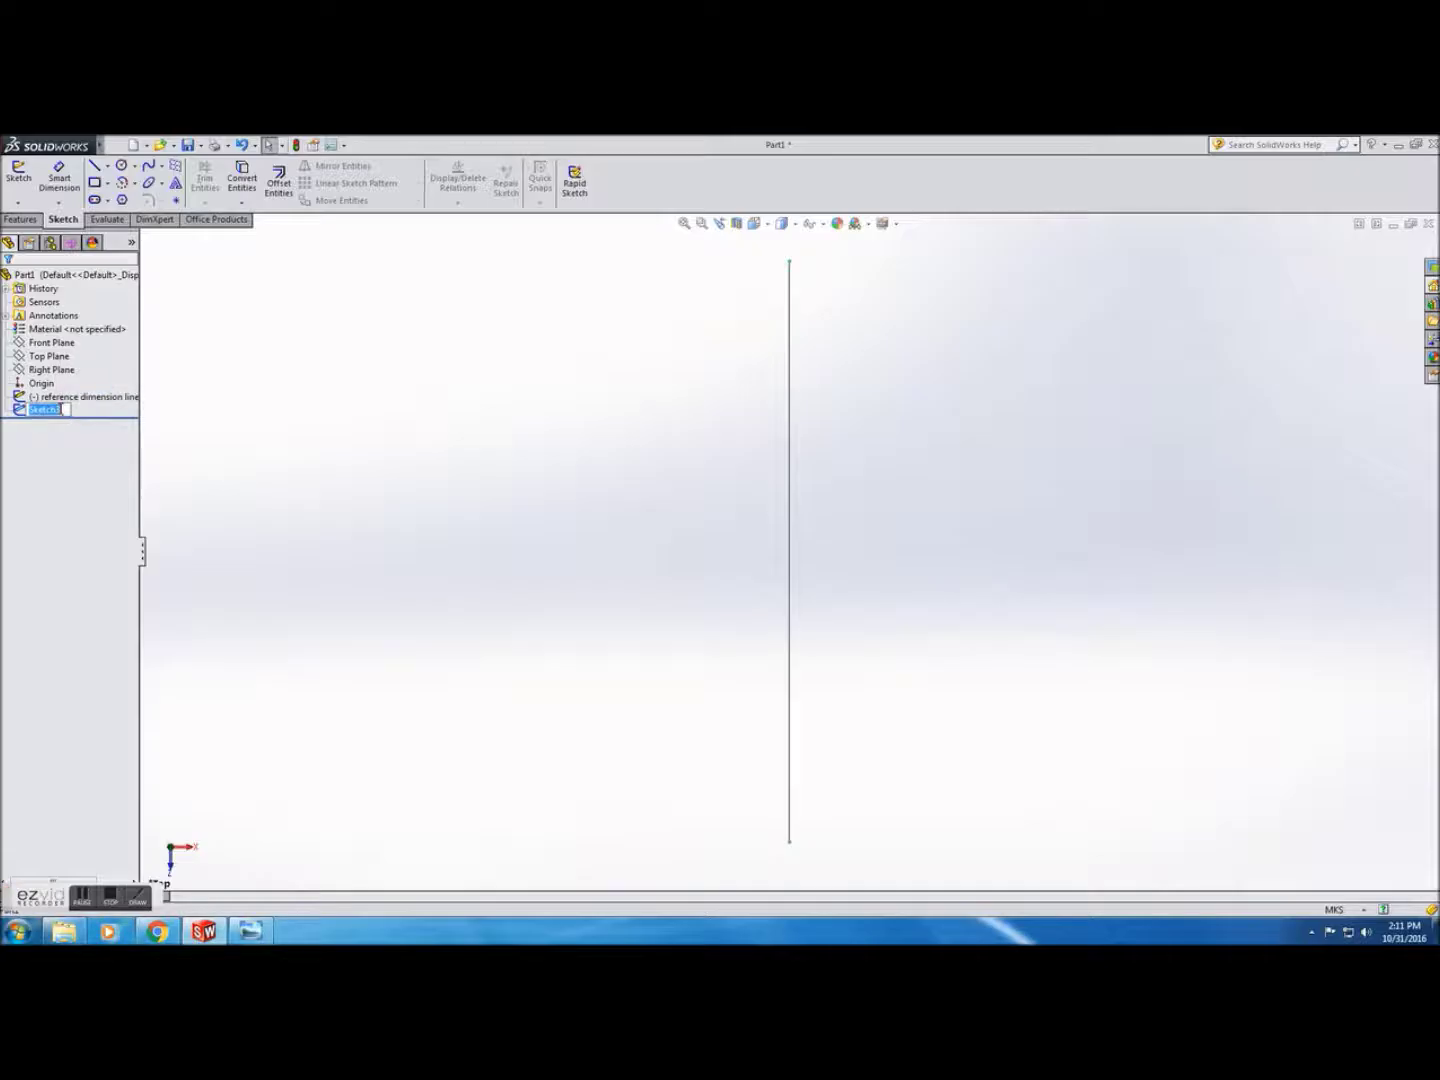
{"action": "type", "text": "reference dimension lo"}
{"action": "key", "text": "BackSpace"}
{"action": "type", "text": "ine top"}
{"action": "key", "text": "Return"}
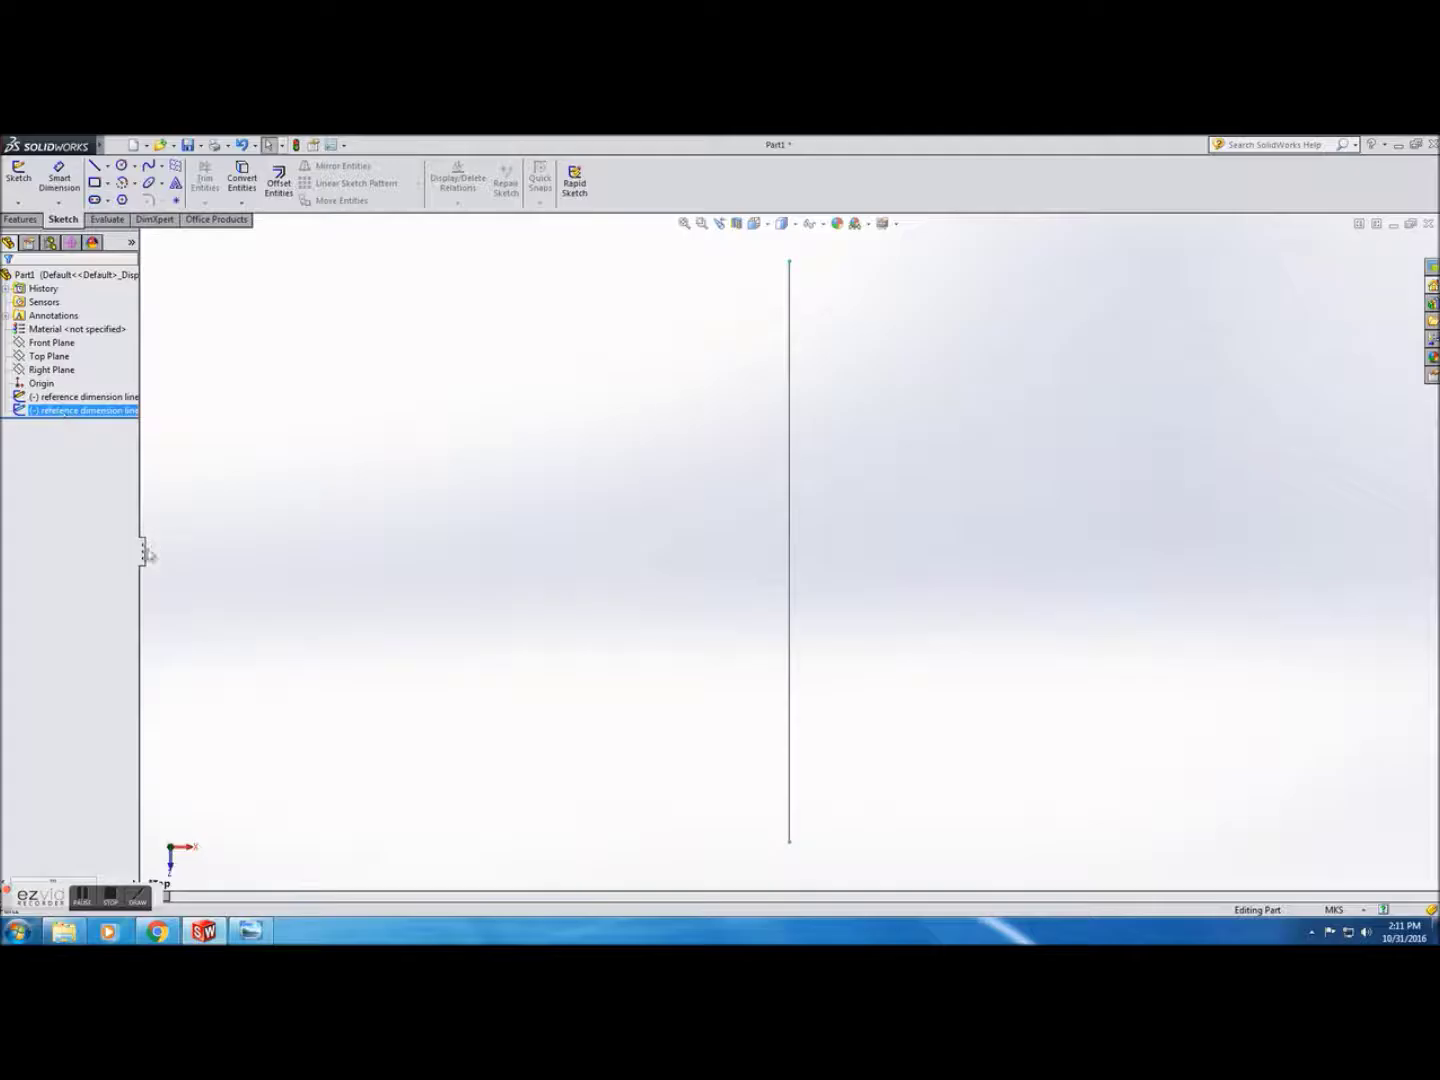
{"action": "left_click_drag", "start_coordinate": [143, 554], "coordinate": [170, 555]}
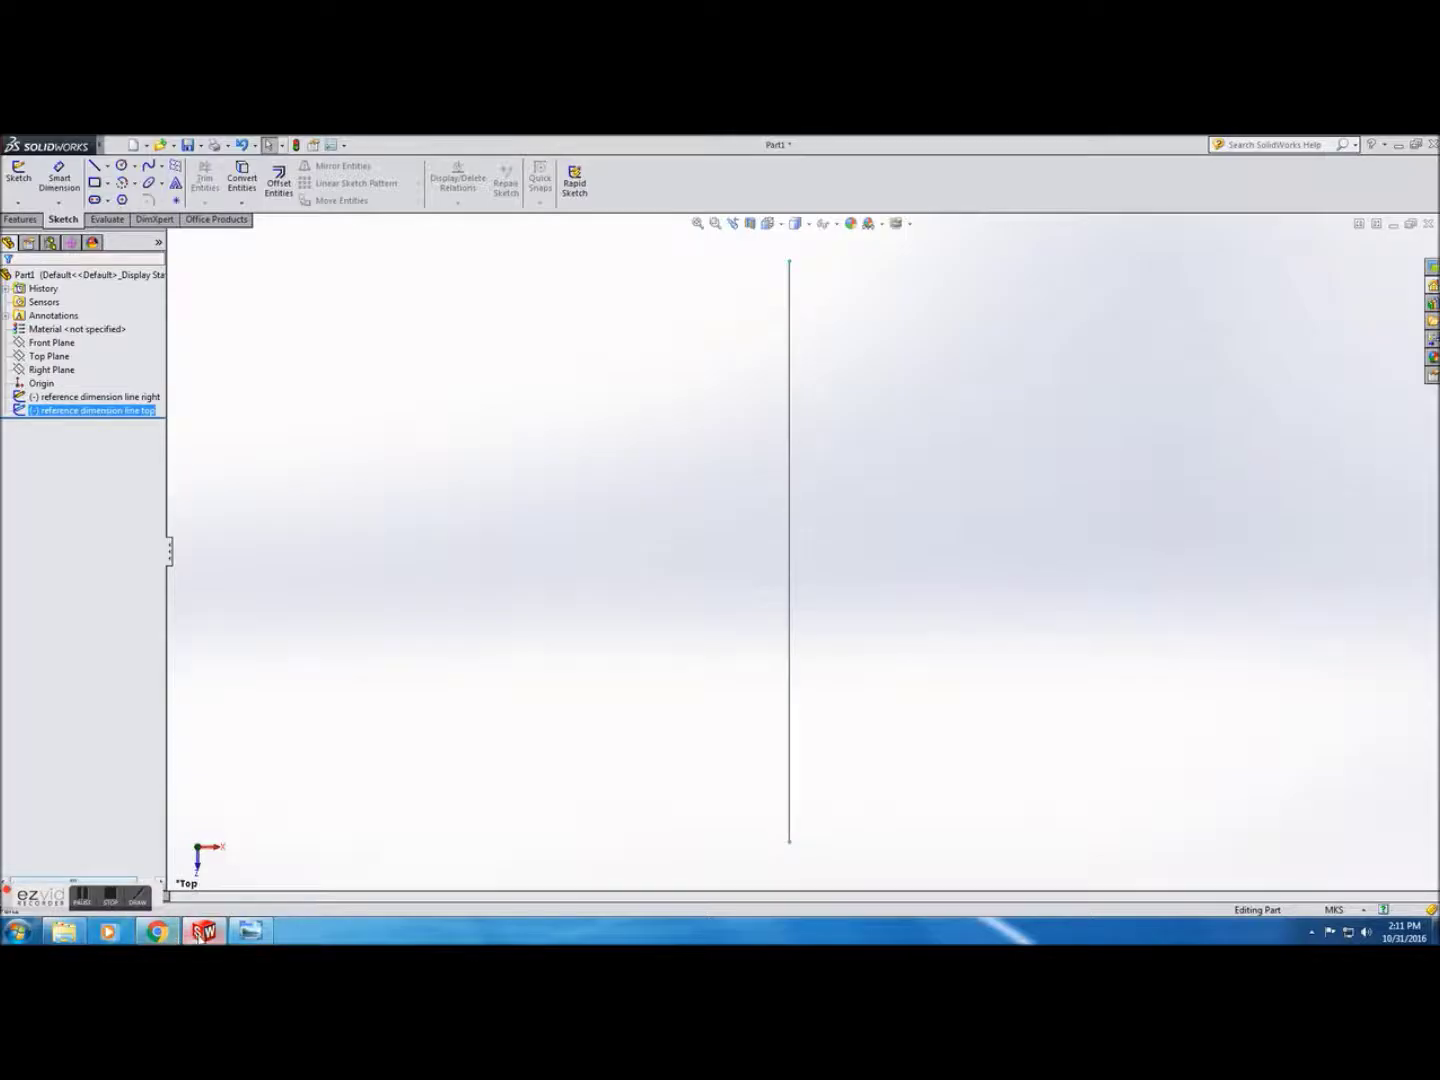
{"action": "left_click", "coordinate": [250, 932]}
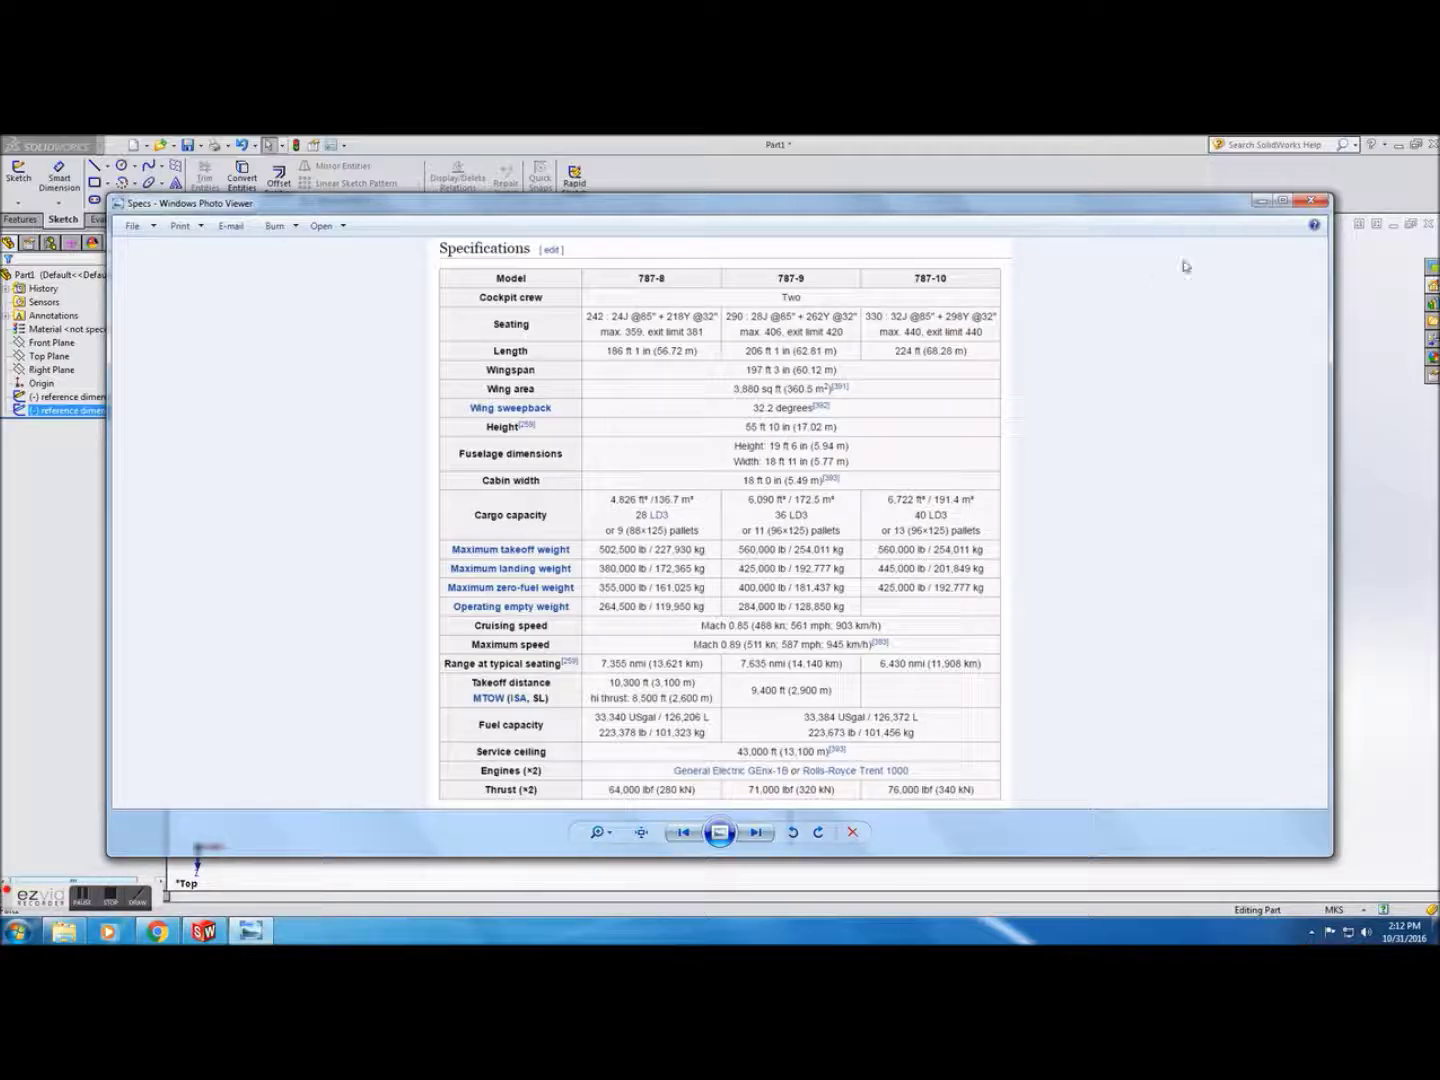
Minimize the Specs image and return to the Line tool in SolidWorks
{"action": "left_click", "coordinate": [1262, 203]}
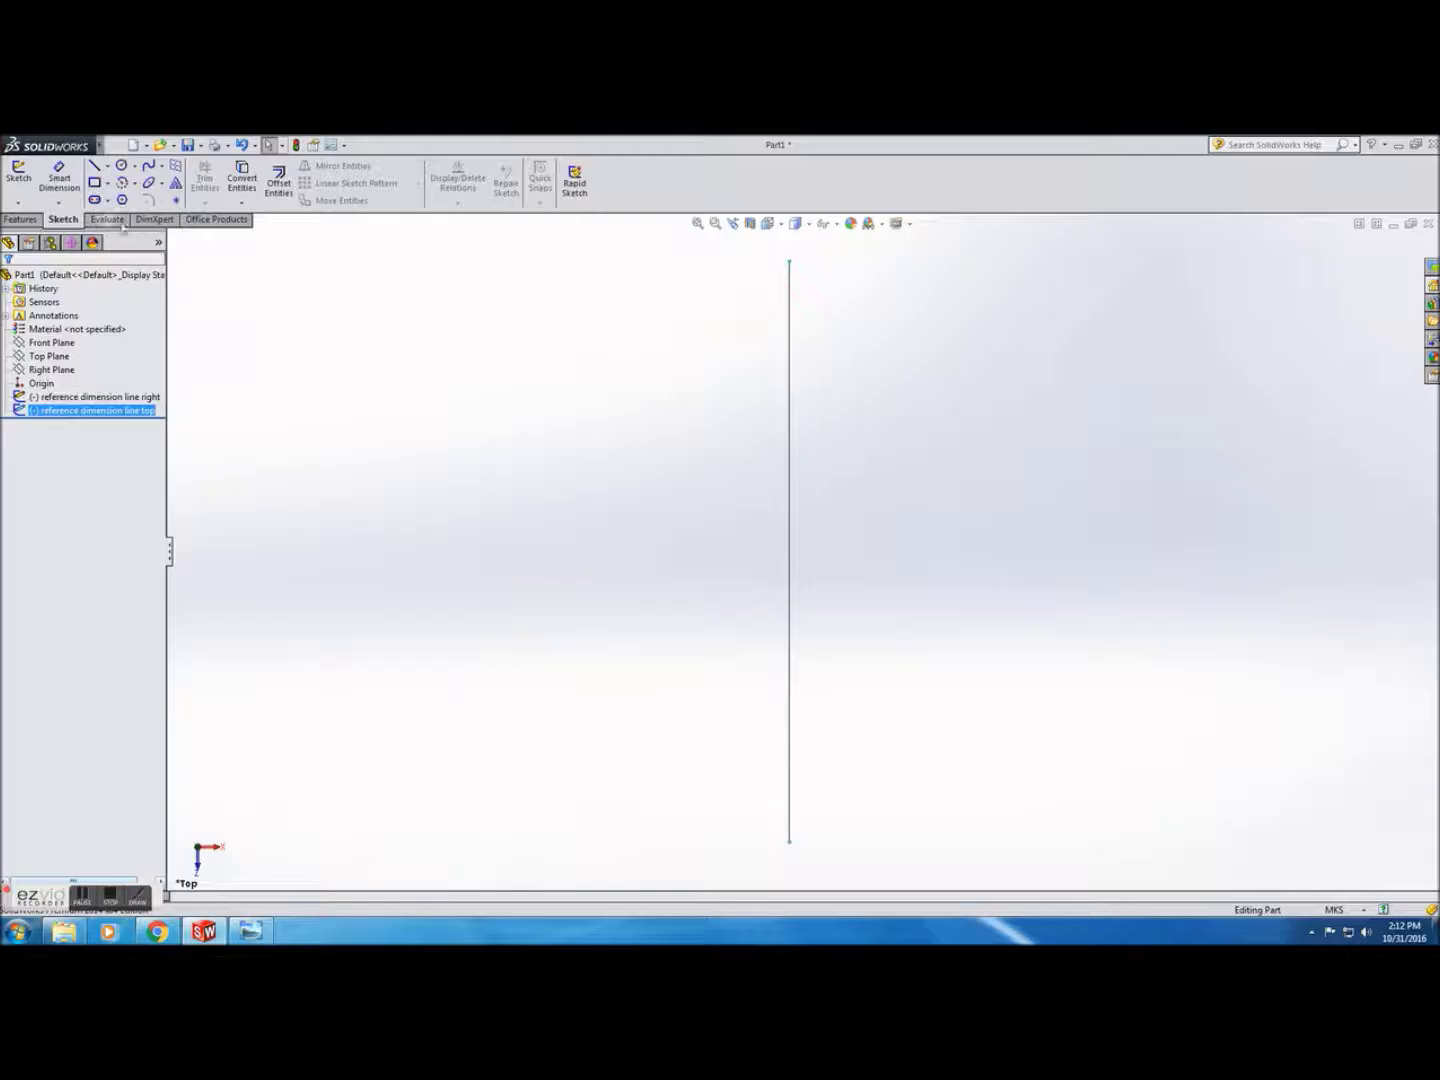
{"action": "left_click", "coordinate": [93, 167]}
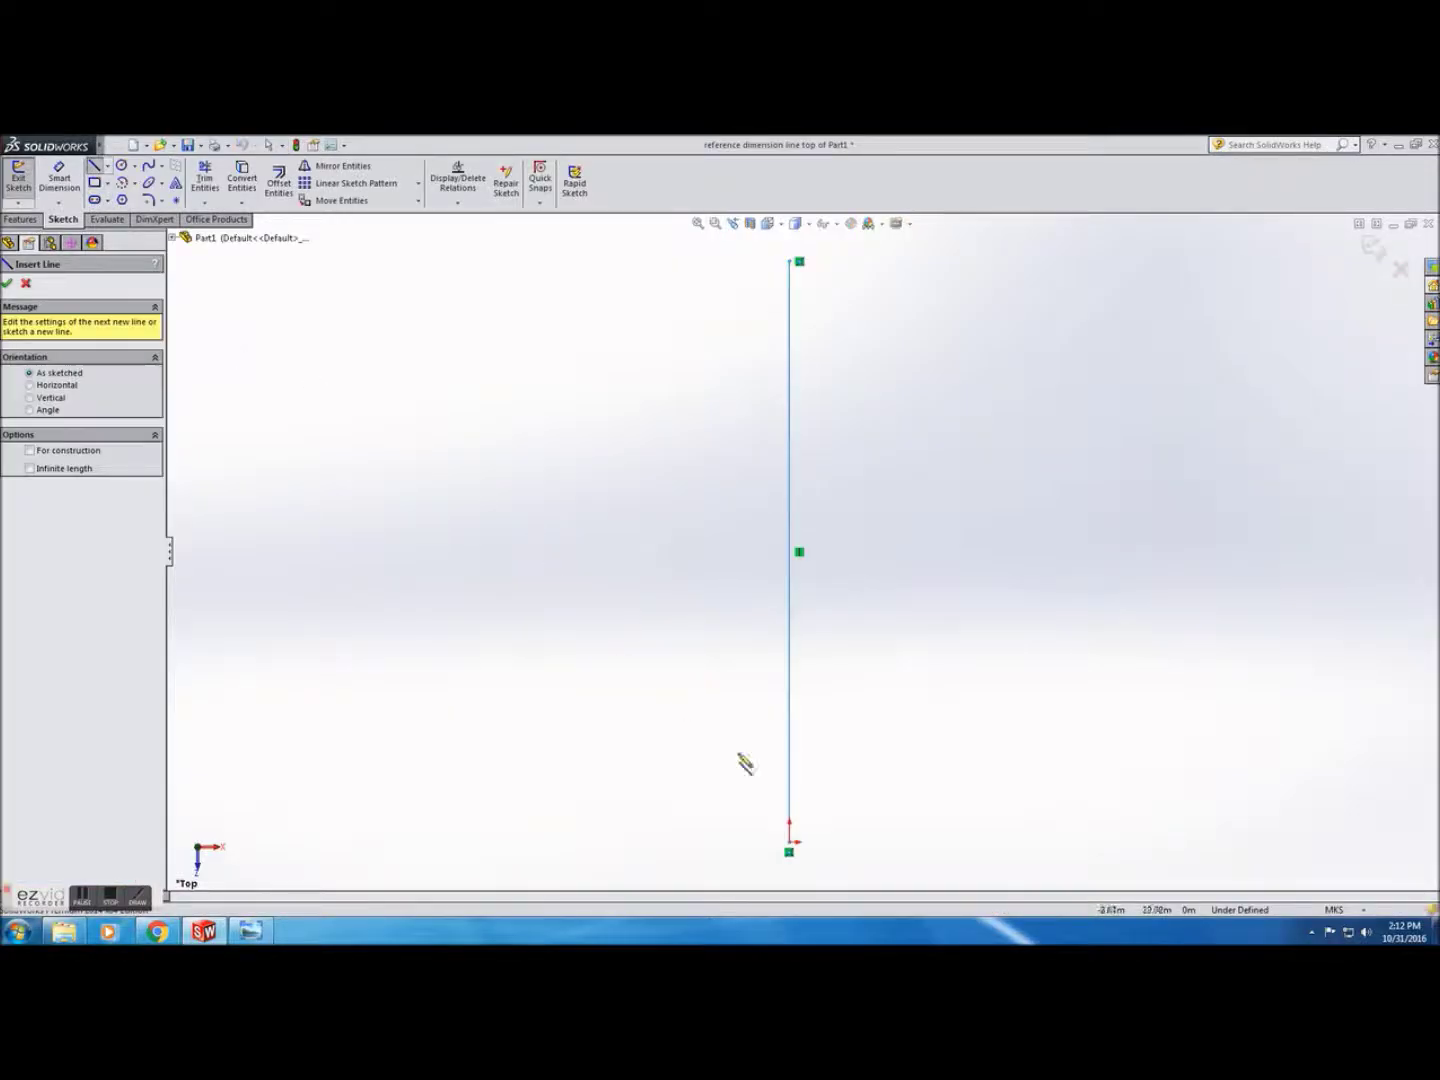
Draw a horizontal line right from the origin and set its length to 30.06
{"action": "left_click", "coordinate": [790, 843]}
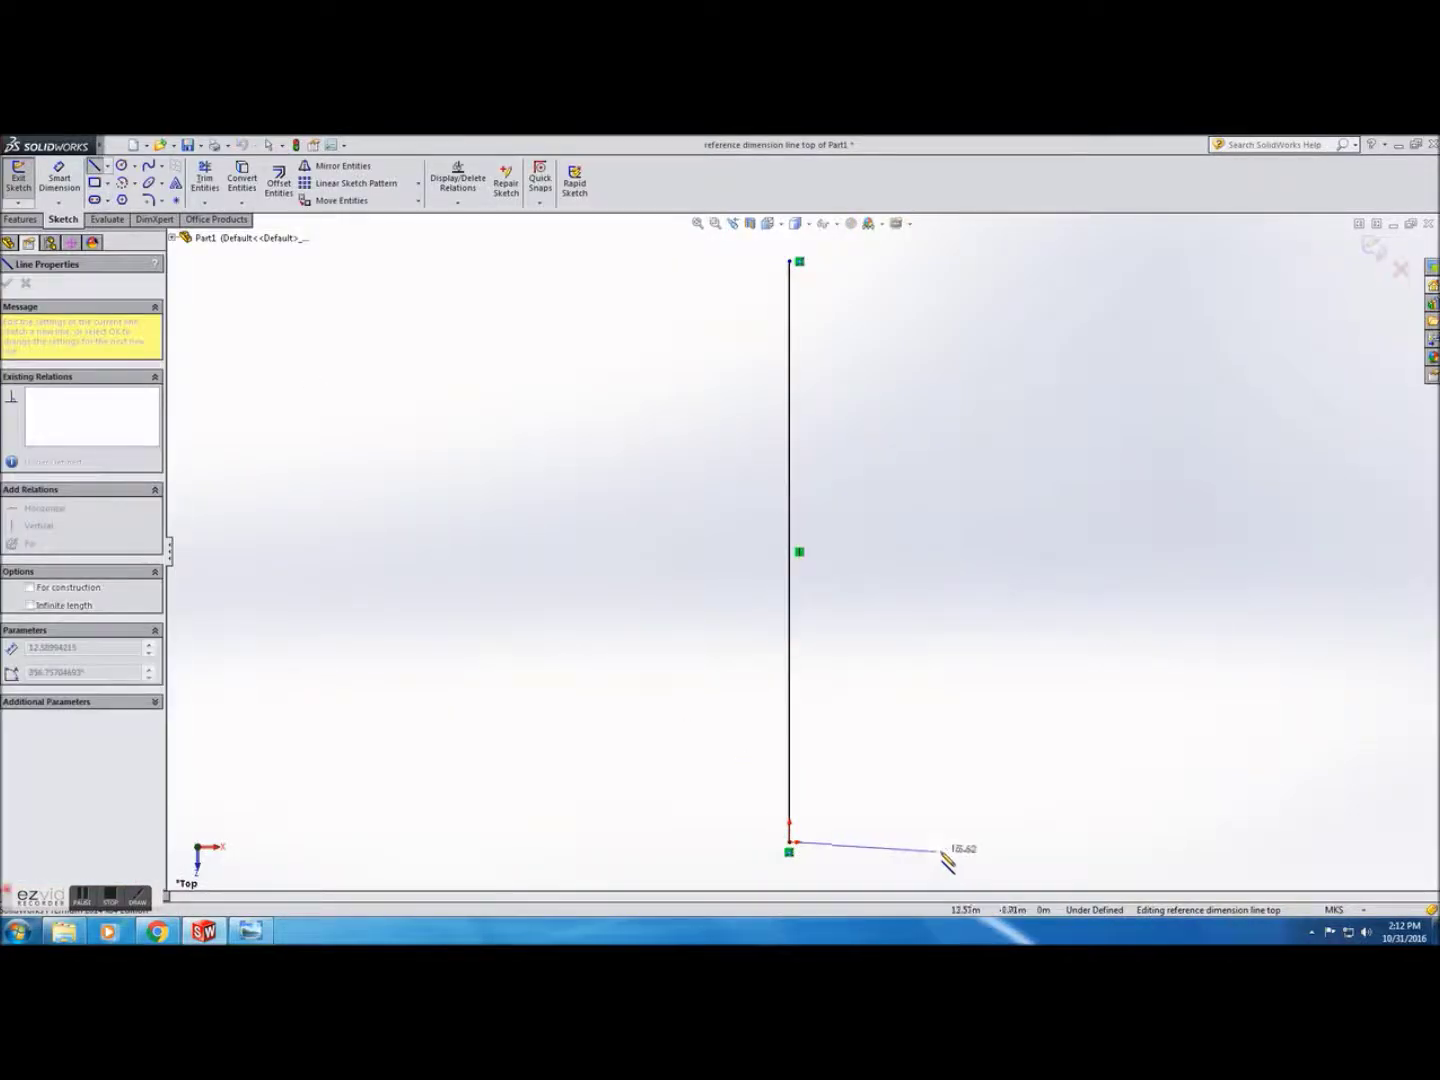
{"action": "left_click", "coordinate": [957, 843]}
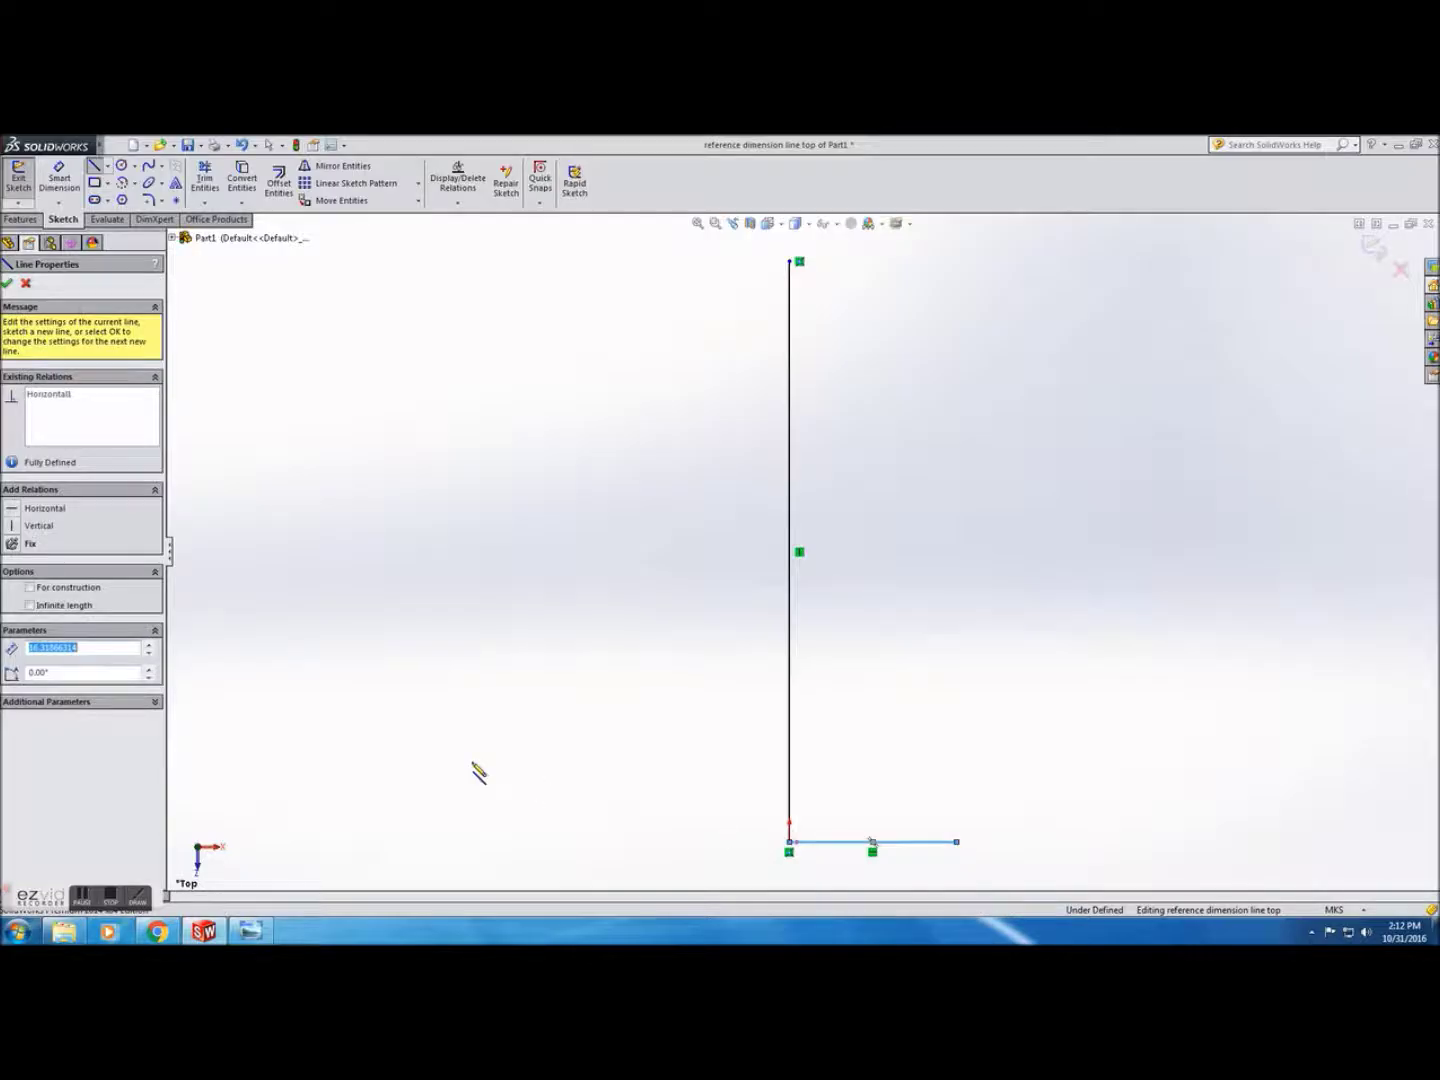
{"action": "left_click_drag", "start_coordinate": [138, 648], "coordinate": [34, 648]}
{"action": "type", "text": "30.06"}
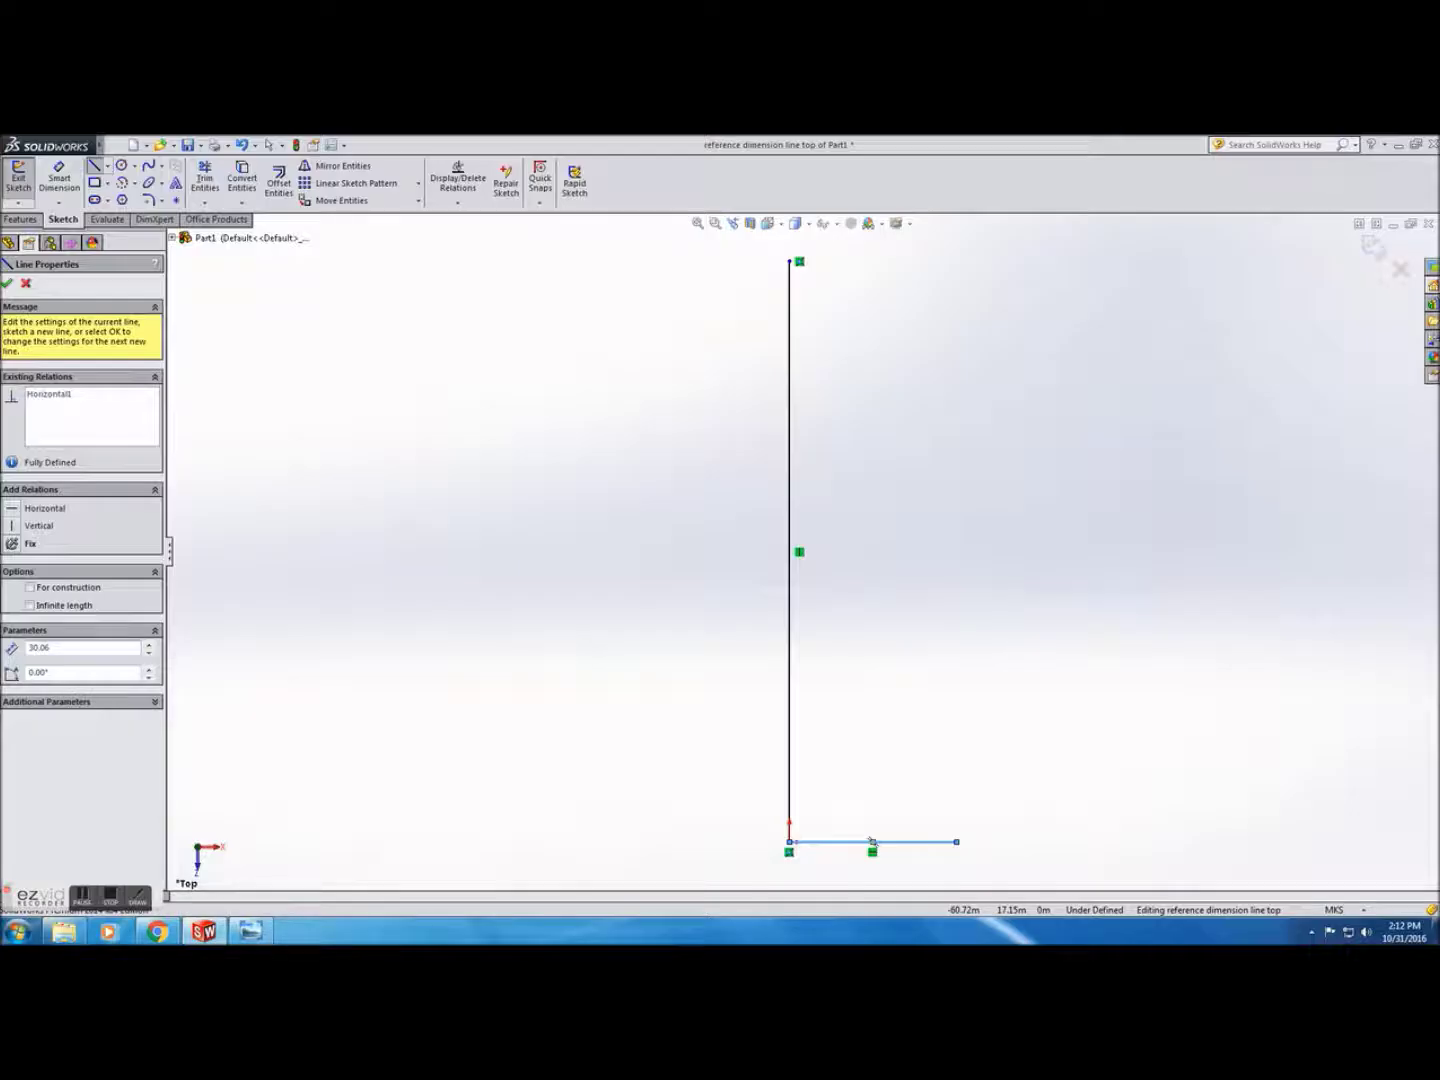
{"action": "key", "text": "Return"}
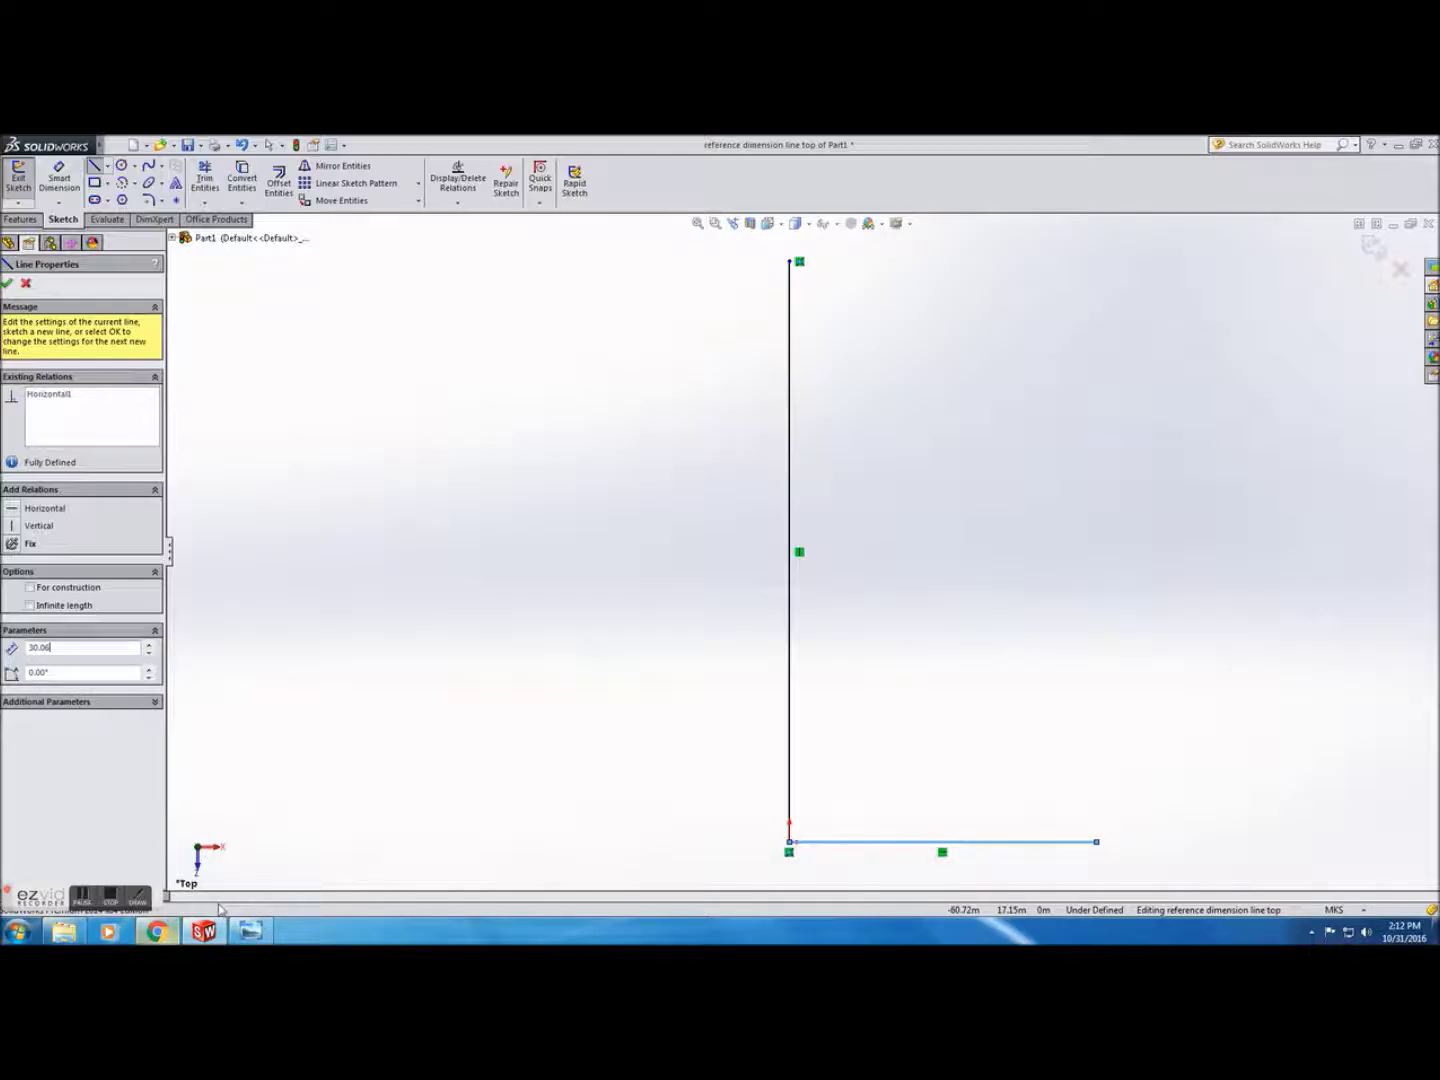
Recheck the specs table and cancel an accidental extra line
{"action": "left_click", "coordinate": [249, 931]}
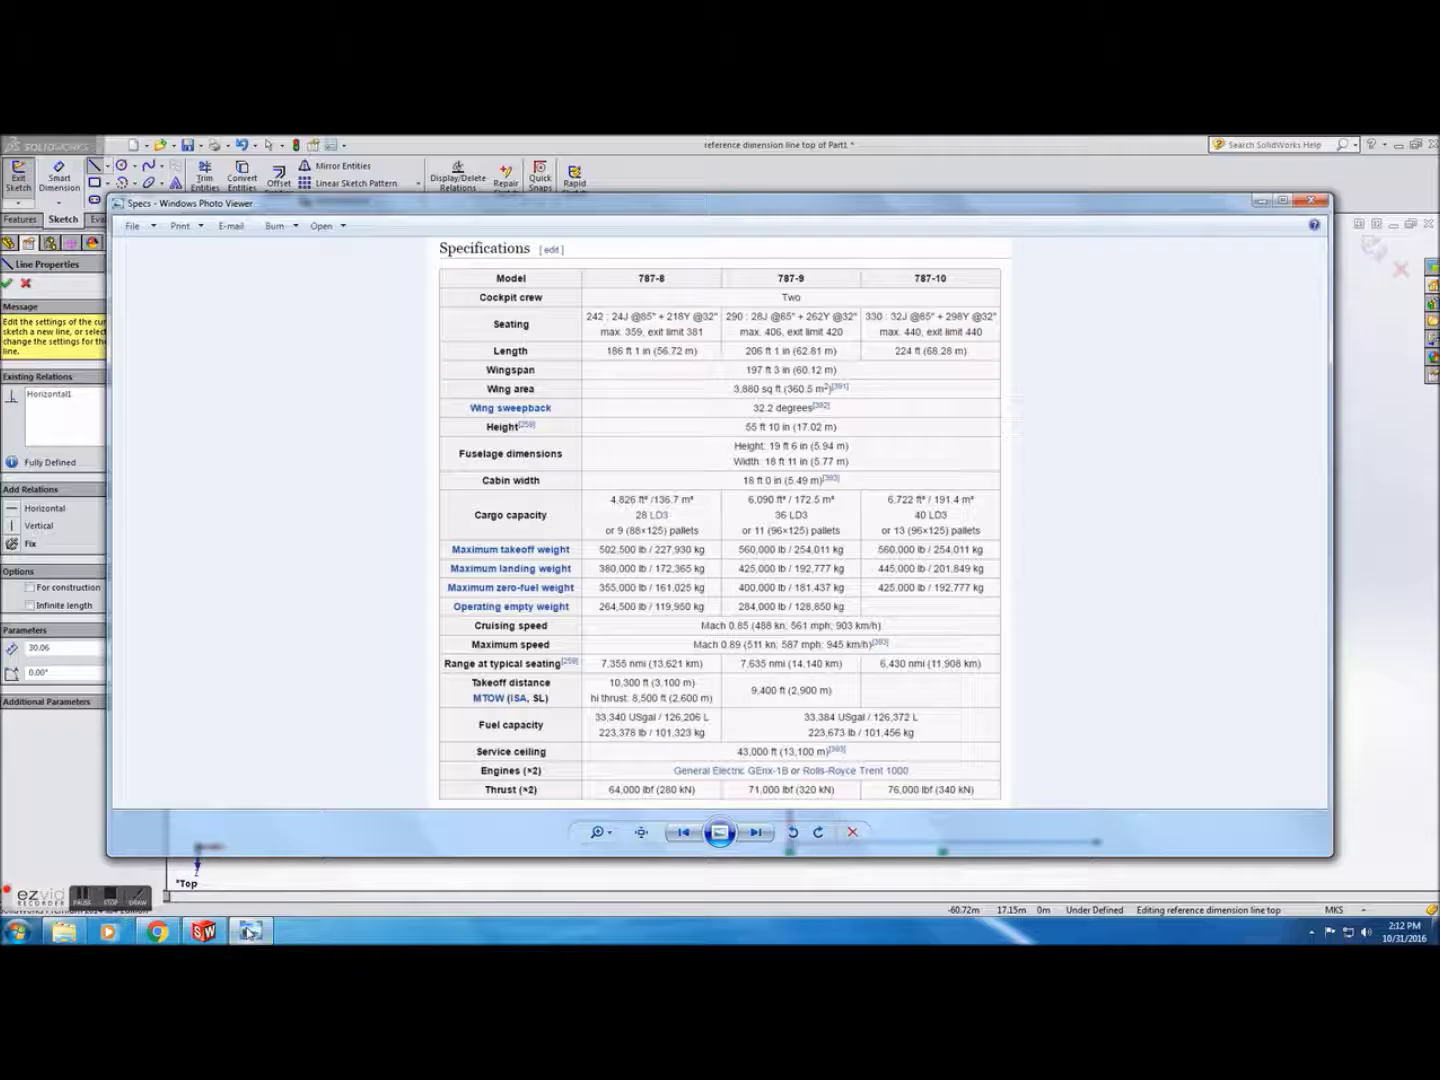
{"action": "left_click", "coordinate": [249, 931]}
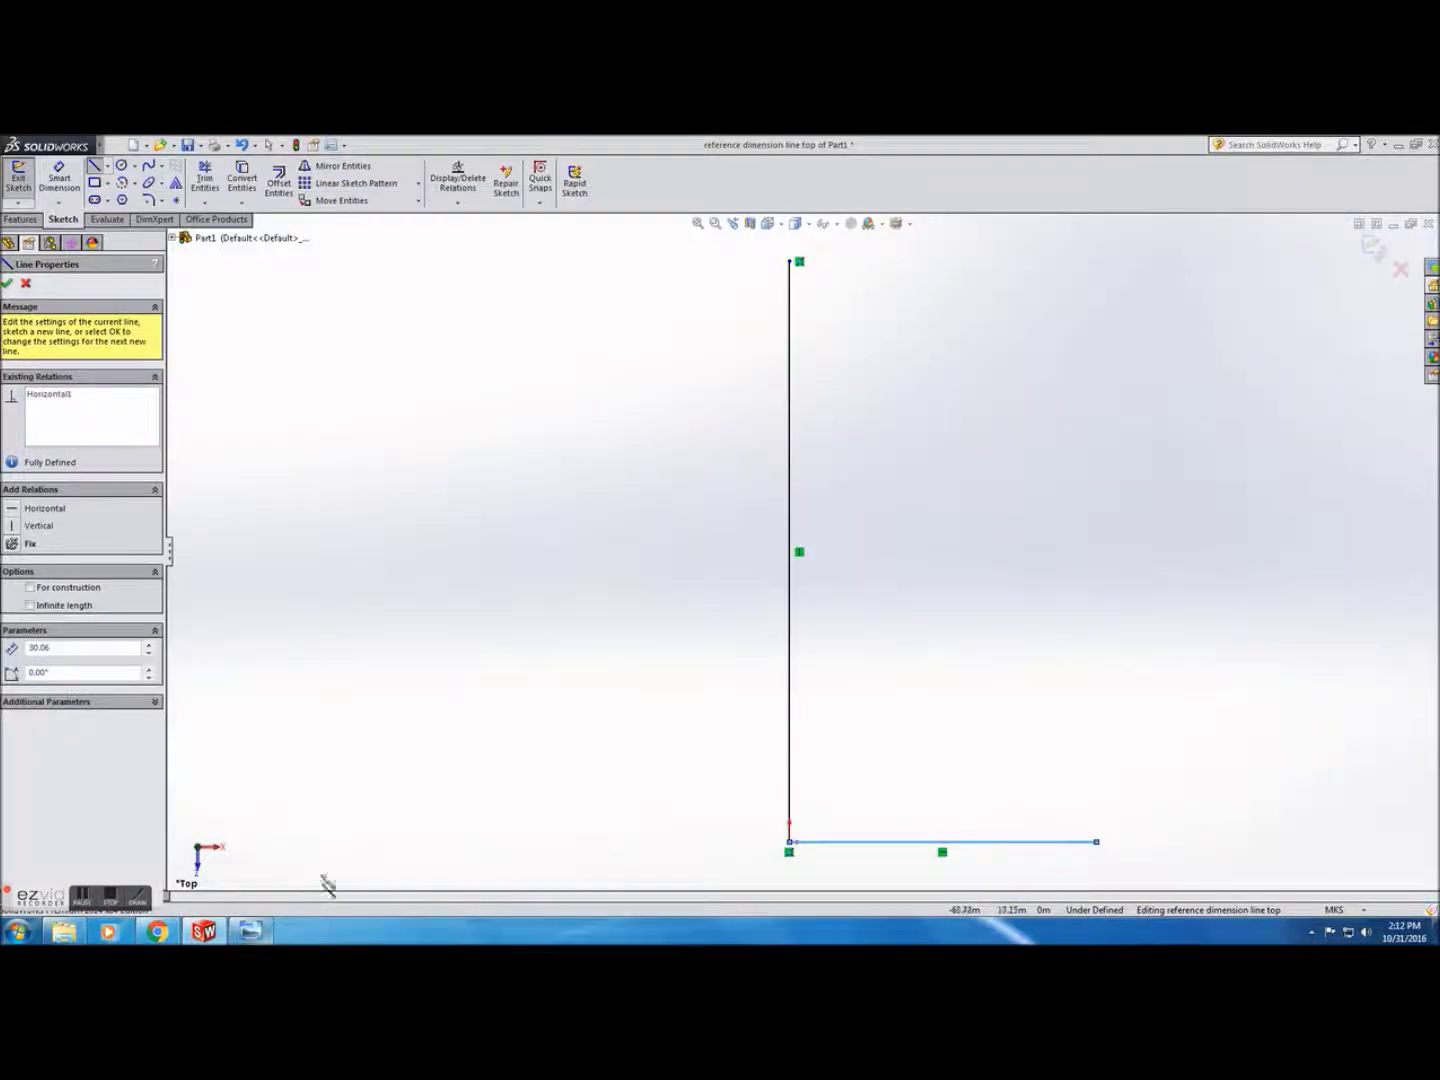
{"action": "left_click", "coordinate": [791, 842]}
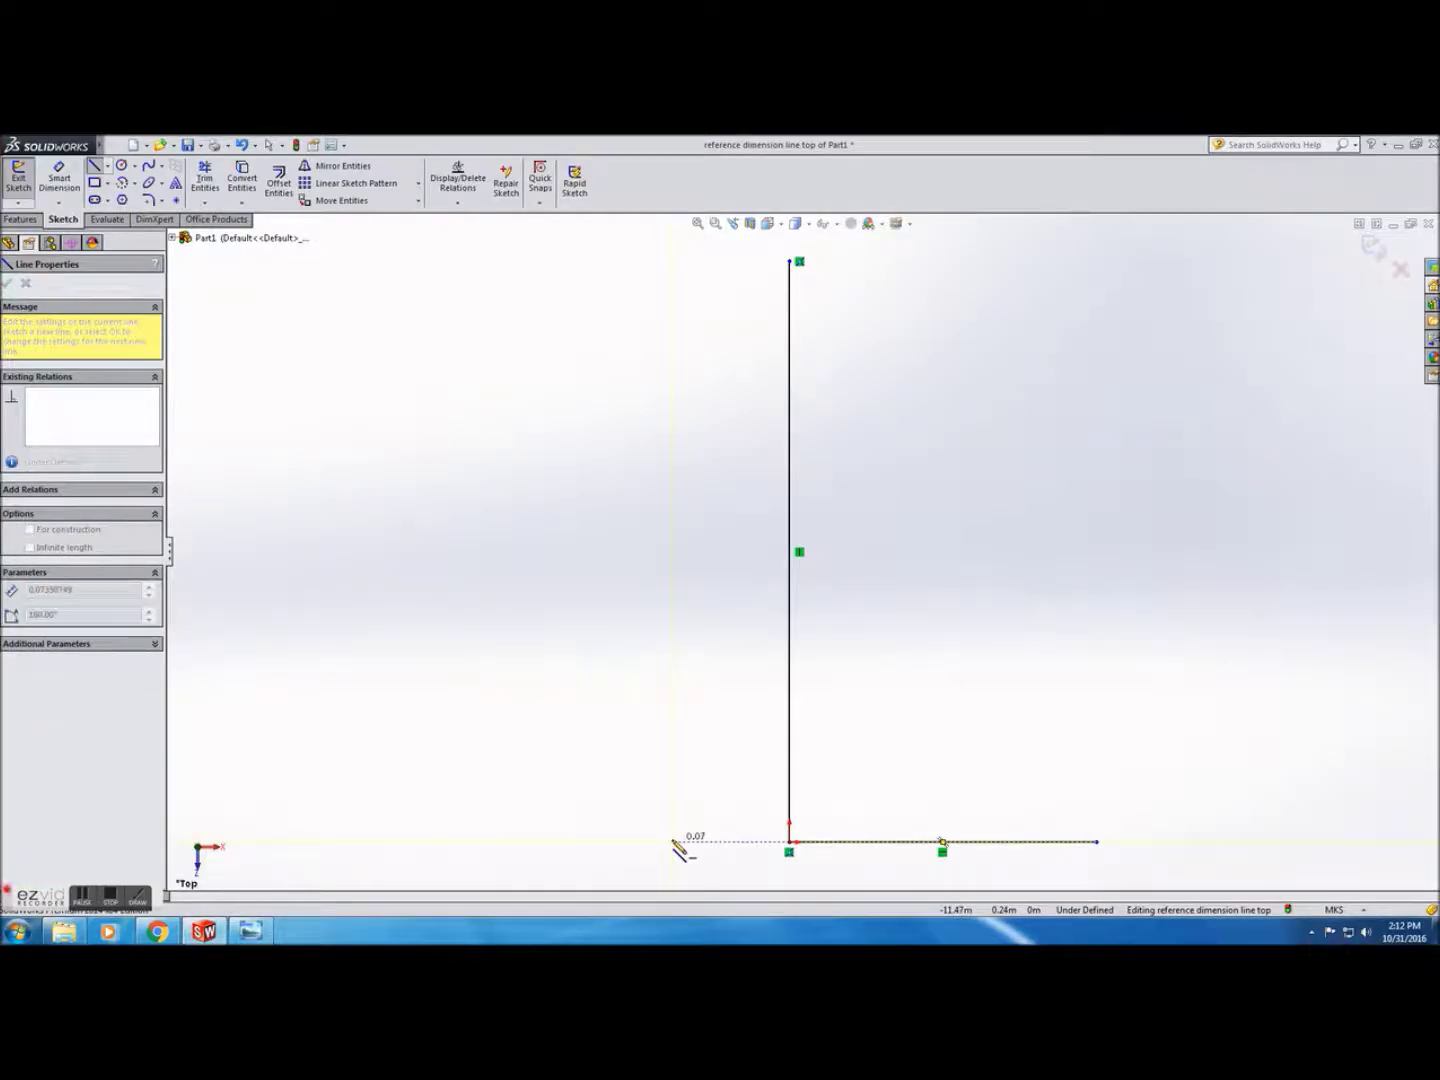
{"action": "key", "text": "Escape"}
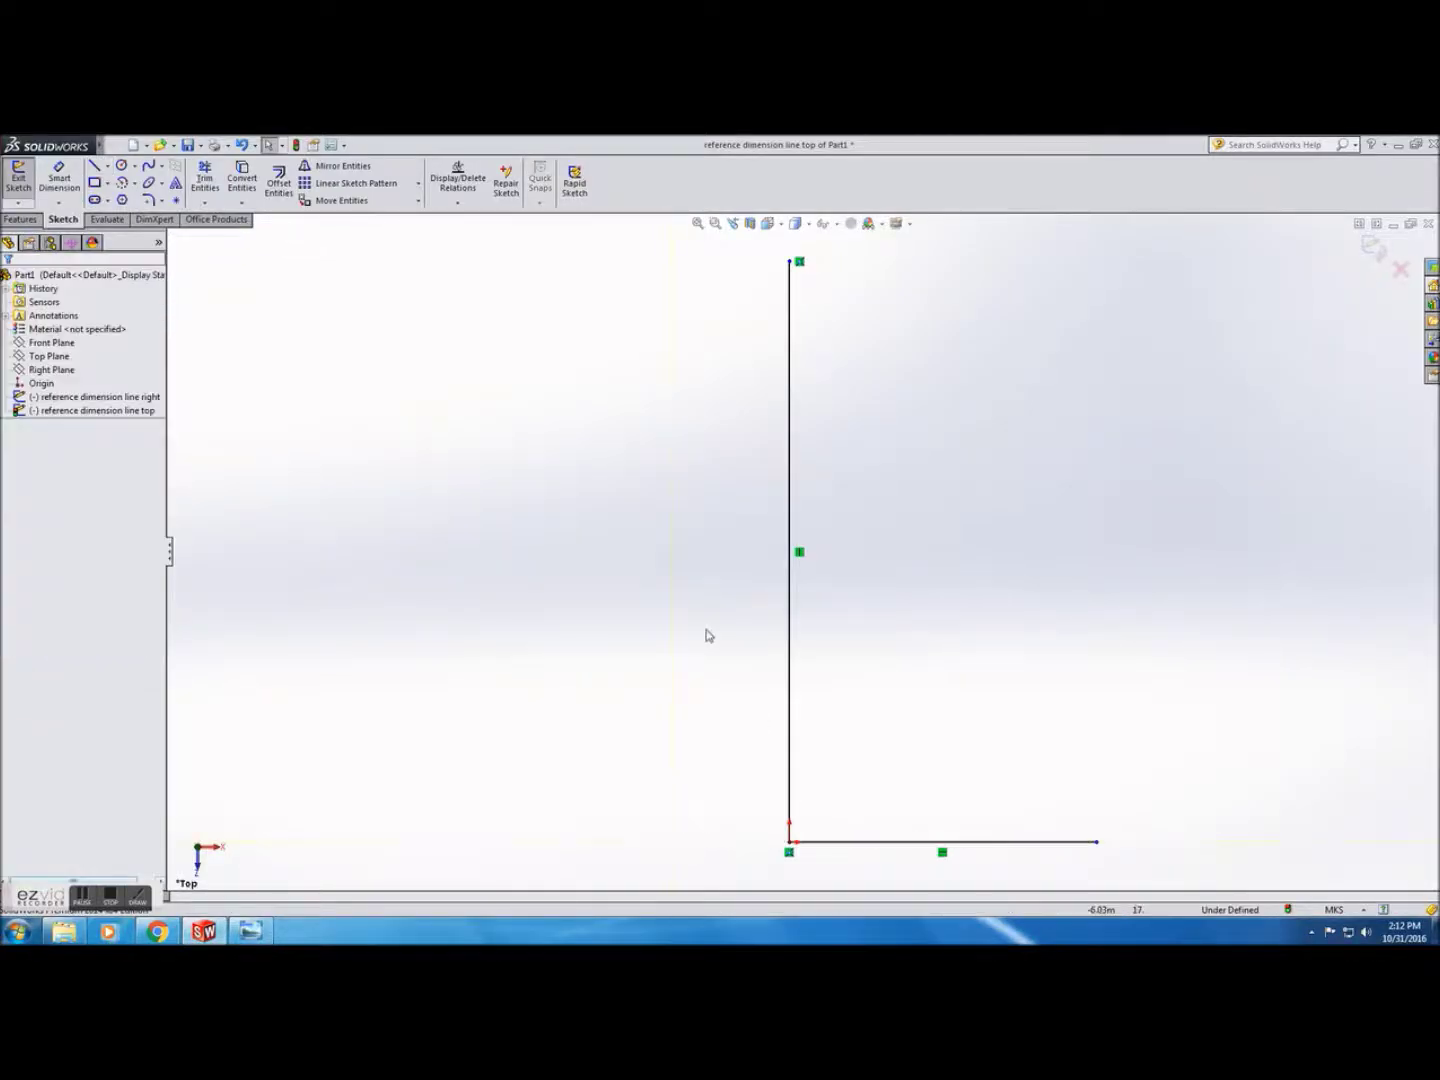
{"action": "left_click", "coordinate": [96, 168]}
Draw the left bottom, left, top and right edges to close the rectangle
{"action": "left_click", "coordinate": [789, 841]}
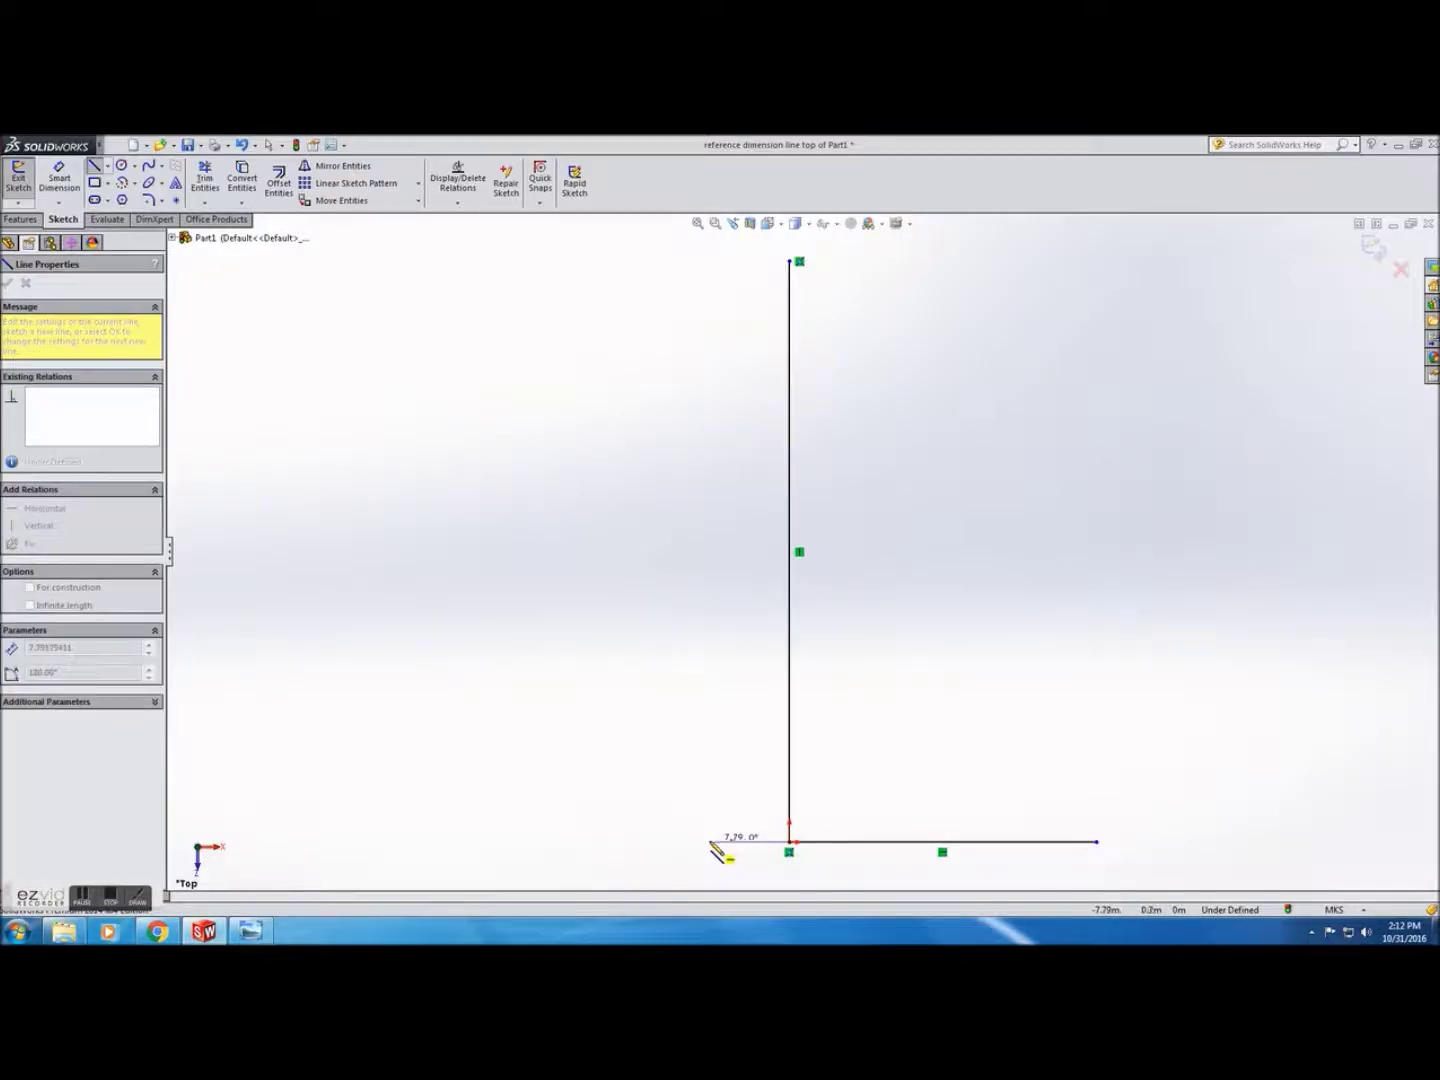
{"action": "left_click", "coordinate": [481, 842]}
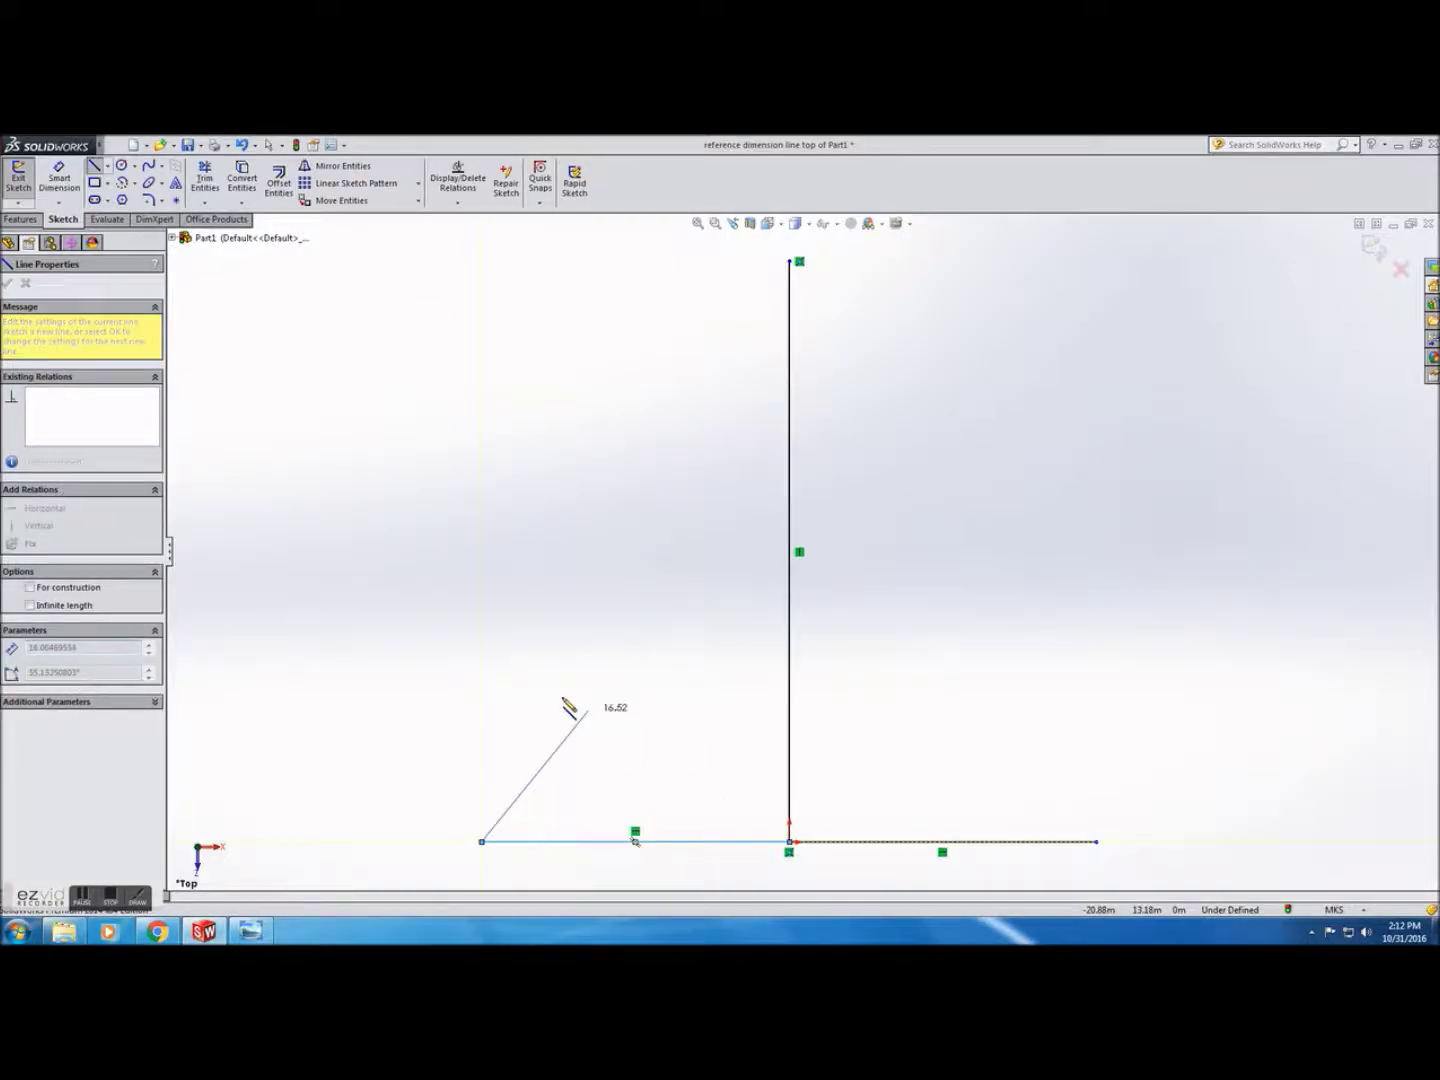
{"action": "left_click", "coordinate": [483, 263]}
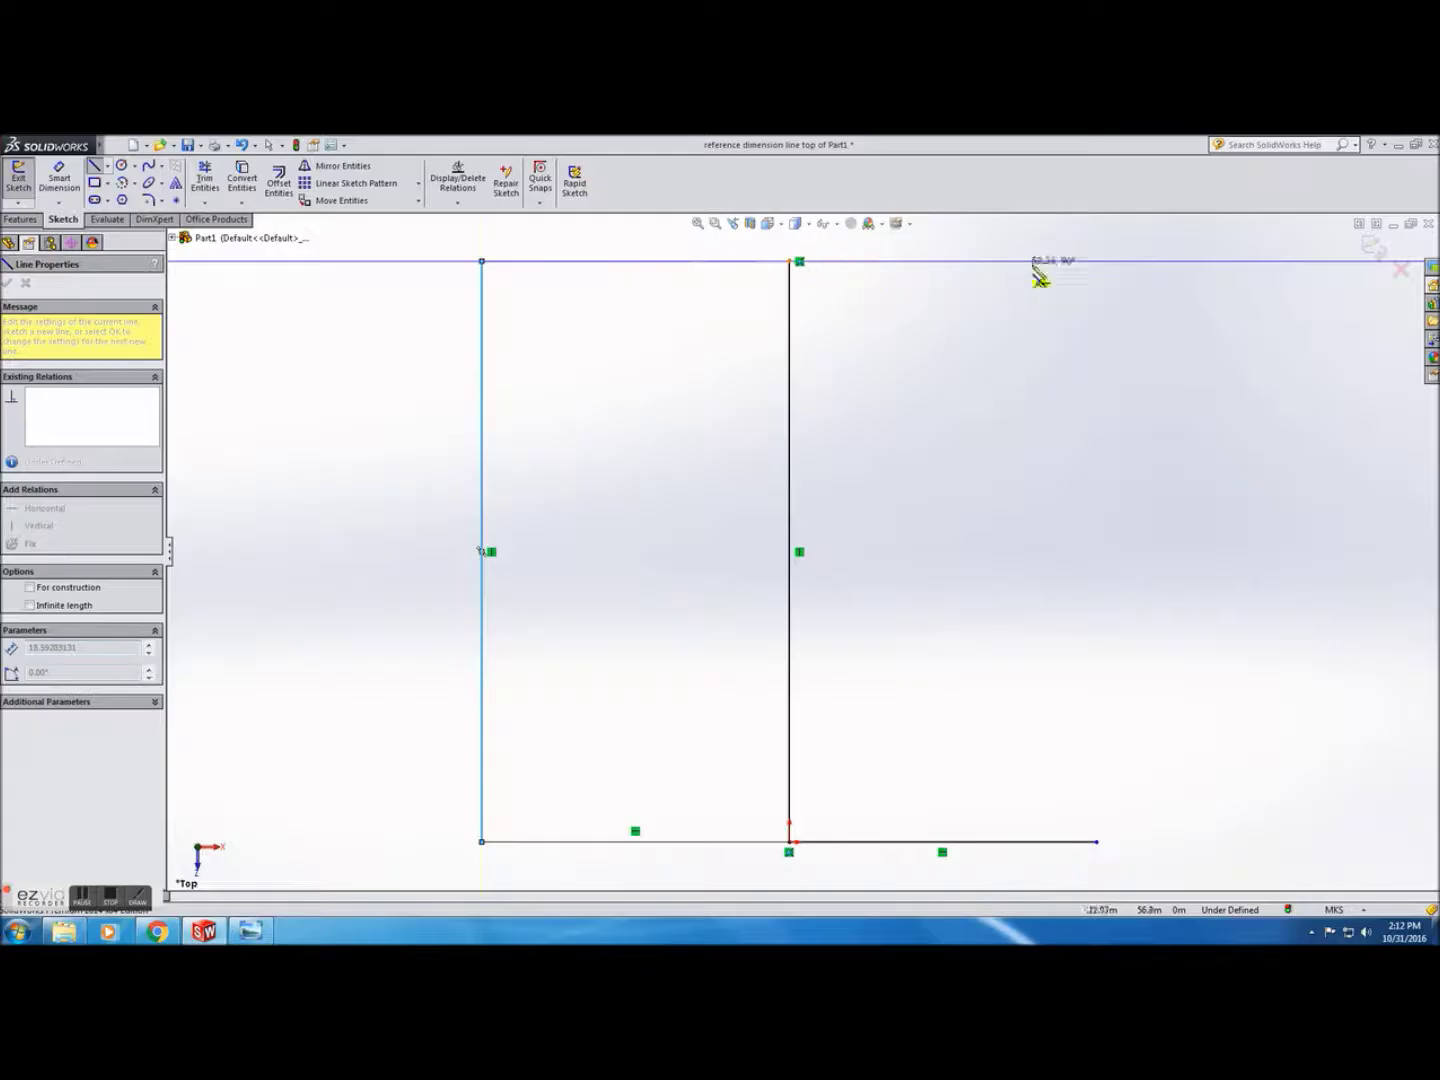
{"action": "left_click", "coordinate": [1097, 263]}
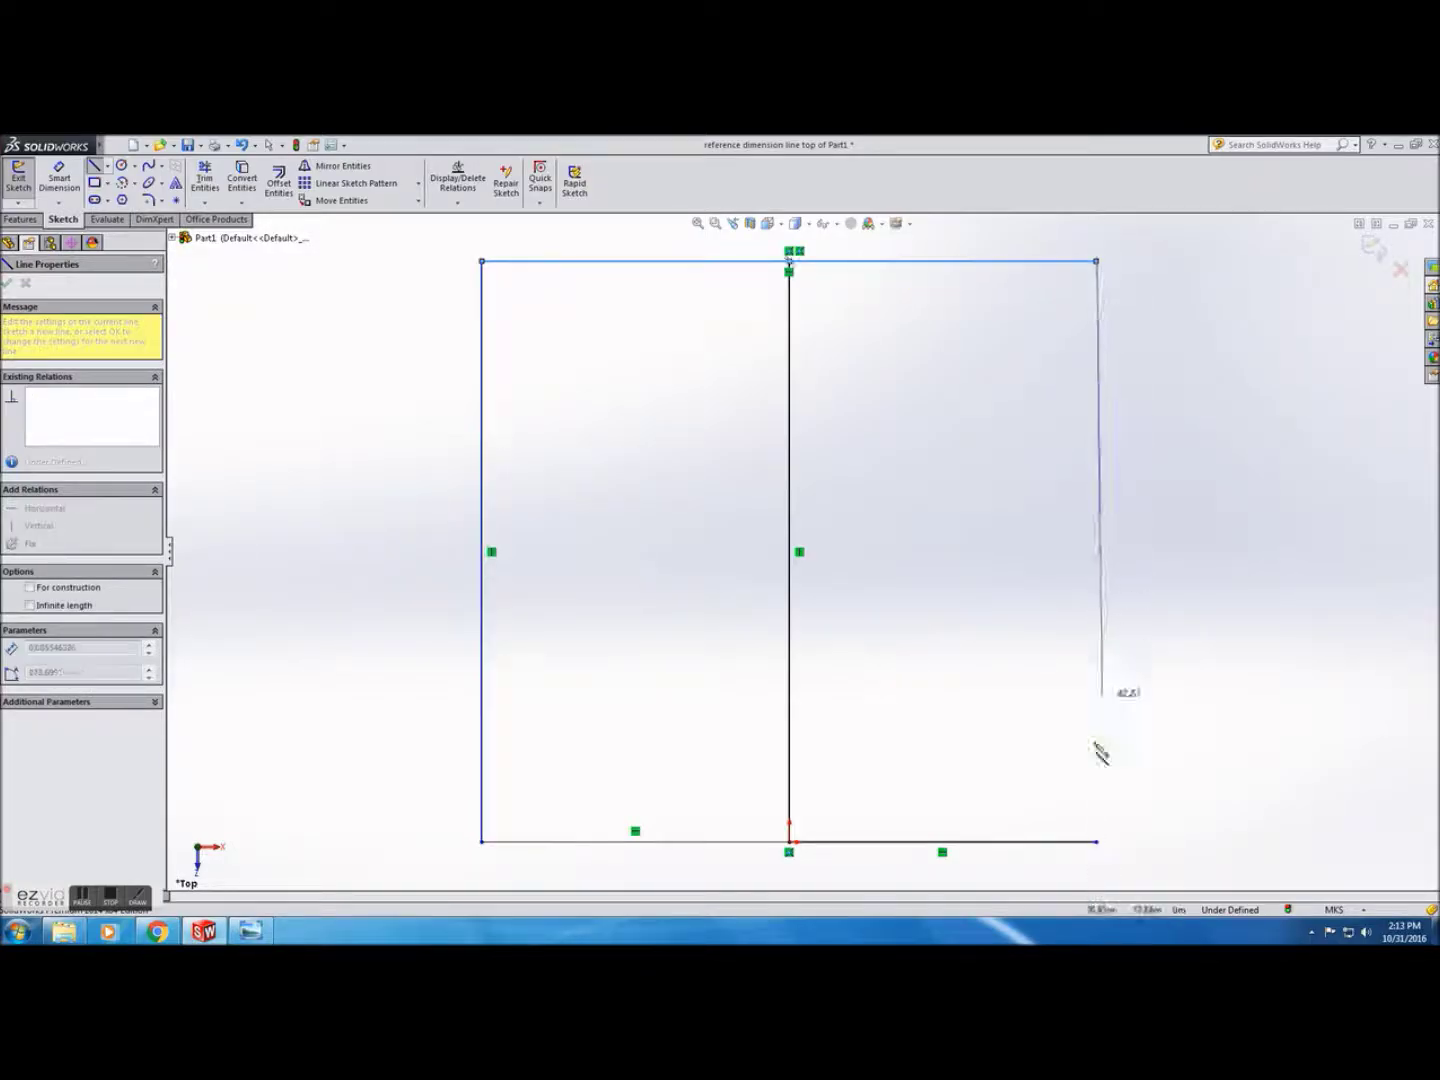
{"action": "left_click", "coordinate": [1097, 841]}
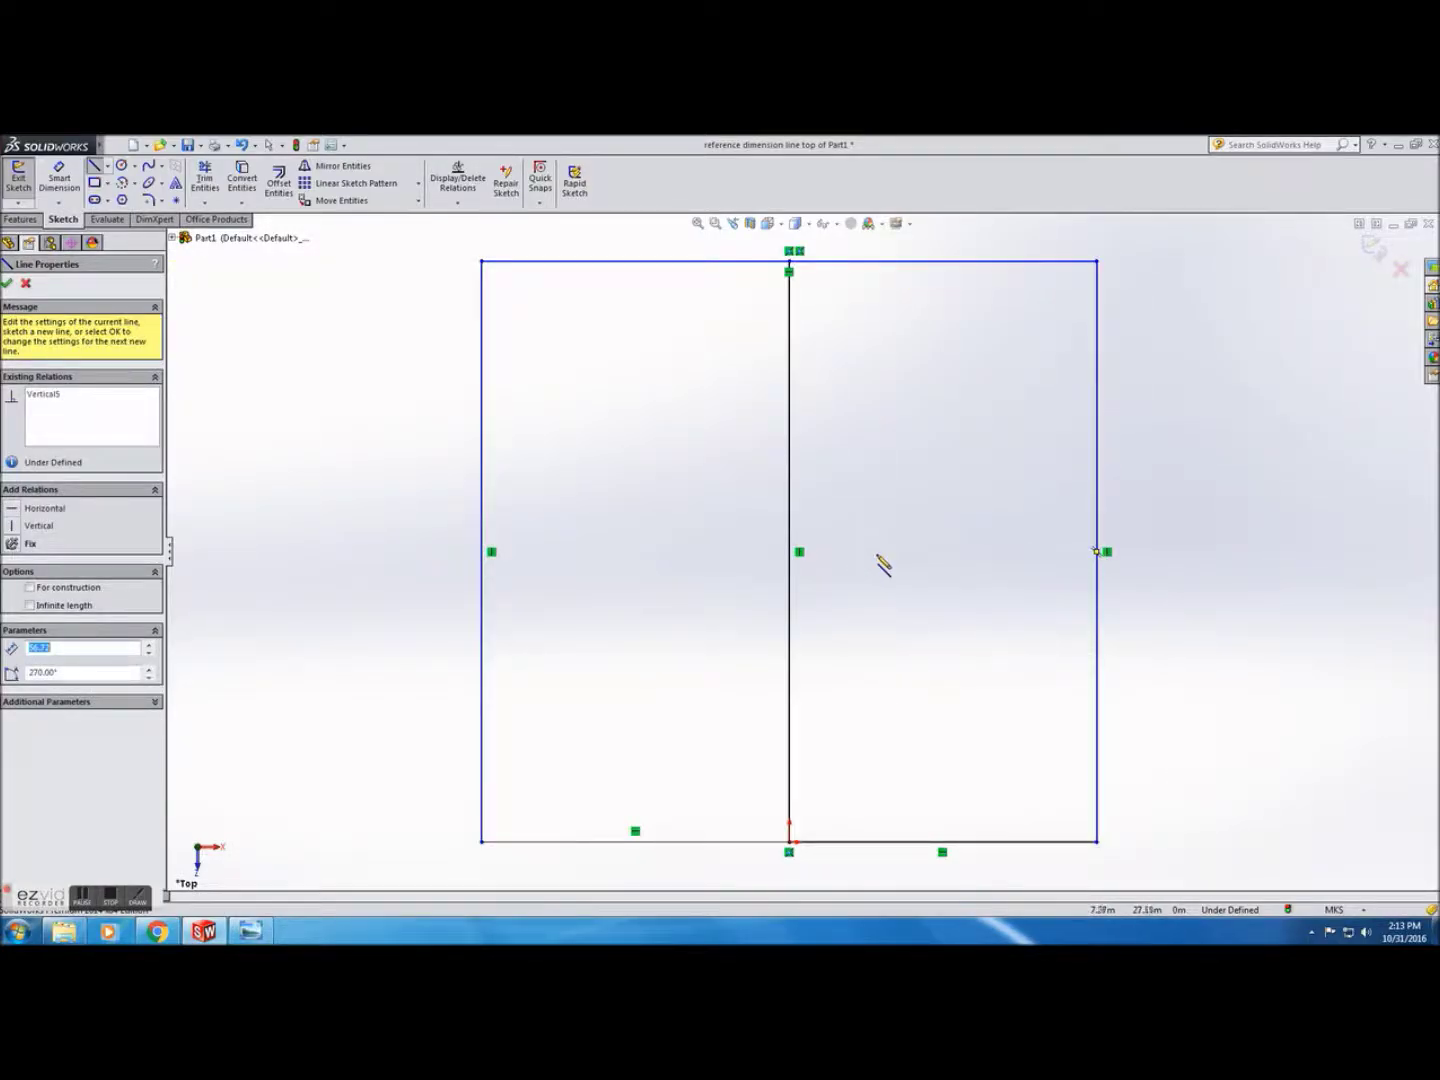
Switch to Isometric view and exit the top reference sketch
{"action": "left_click", "coordinate": [775, 223]}
{"action": "left_click", "coordinate": [848, 265]}
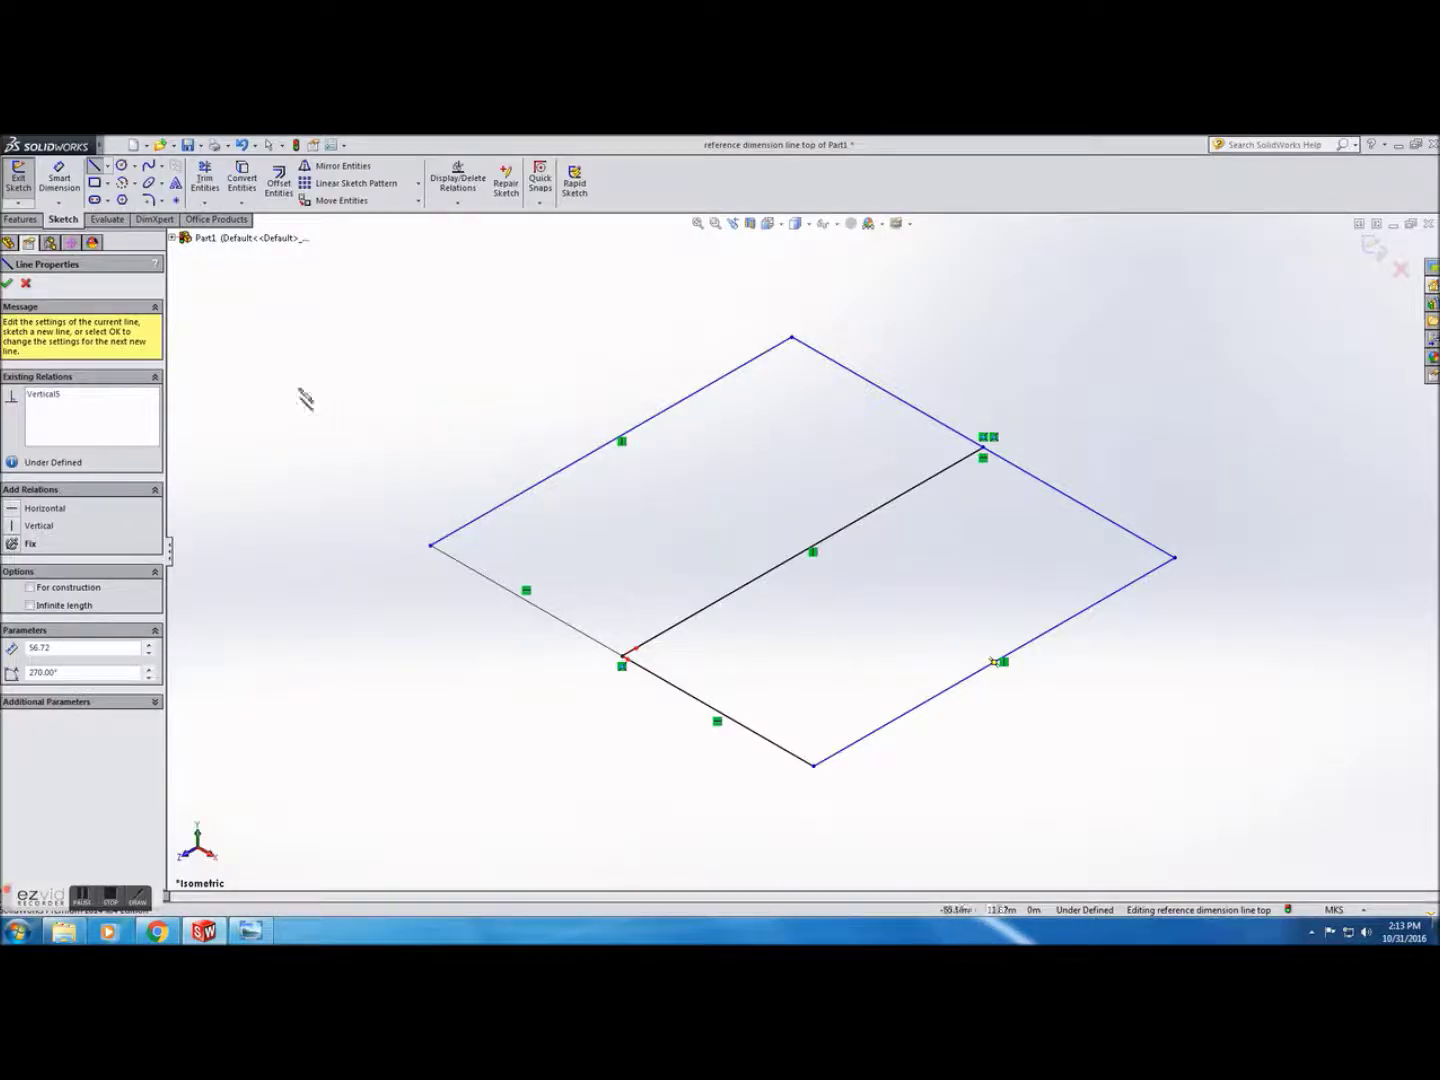
{"action": "left_click", "coordinate": [7, 284]}
{"action": "left_click", "coordinate": [18, 178]}
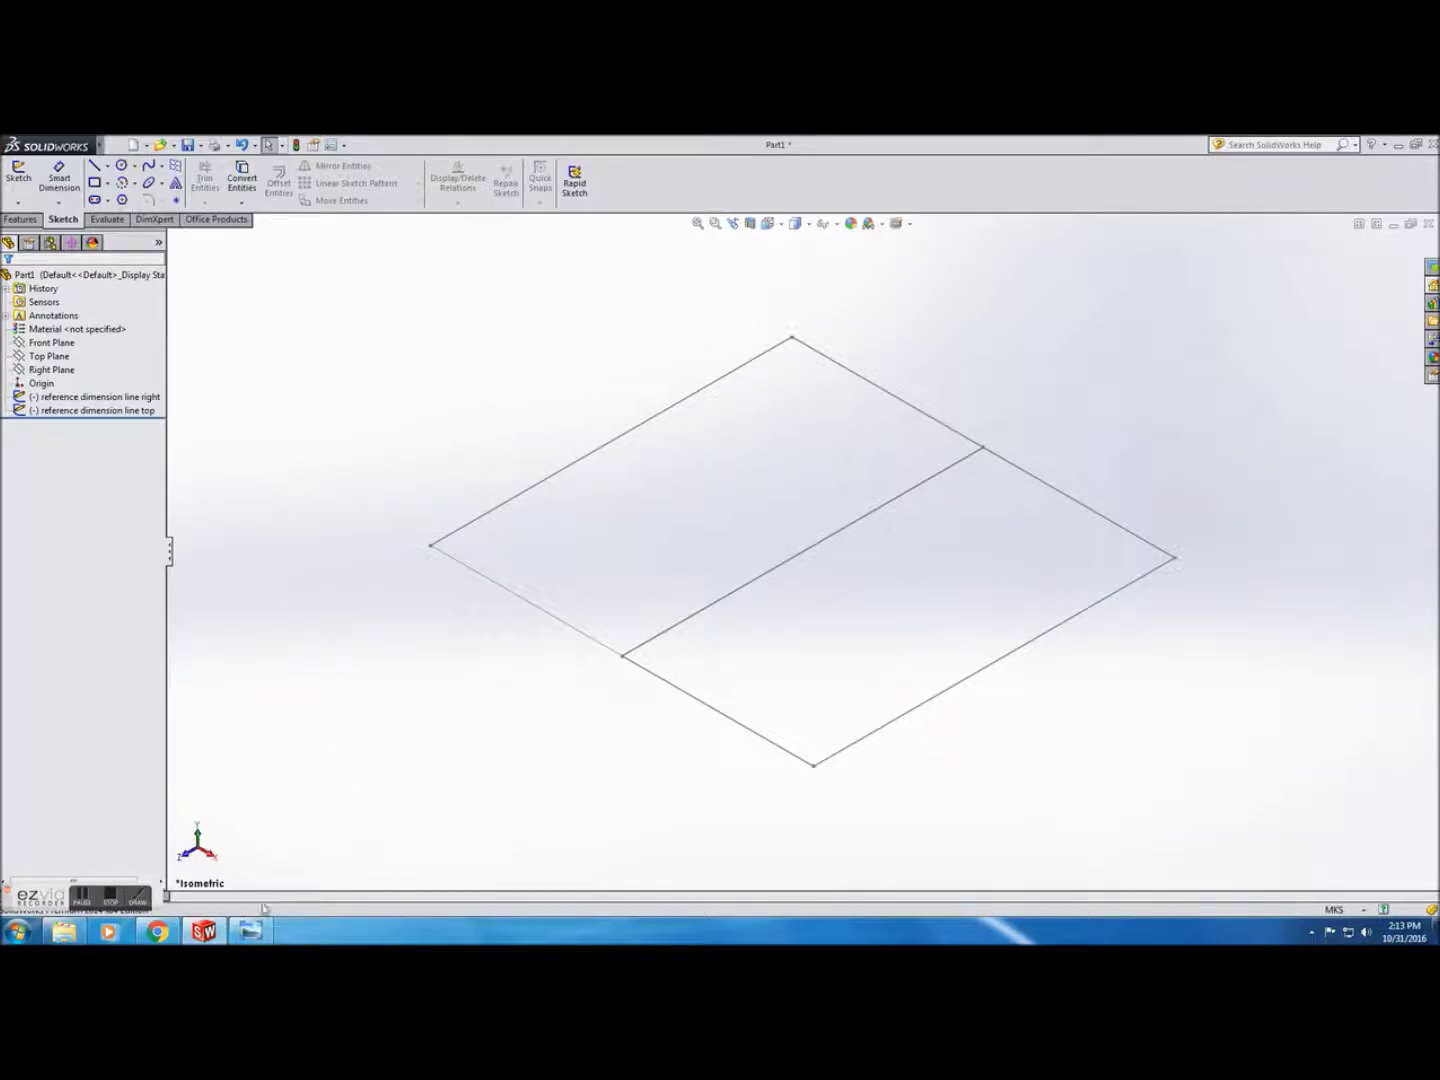
{"action": "left_click", "coordinate": [235, 932]}
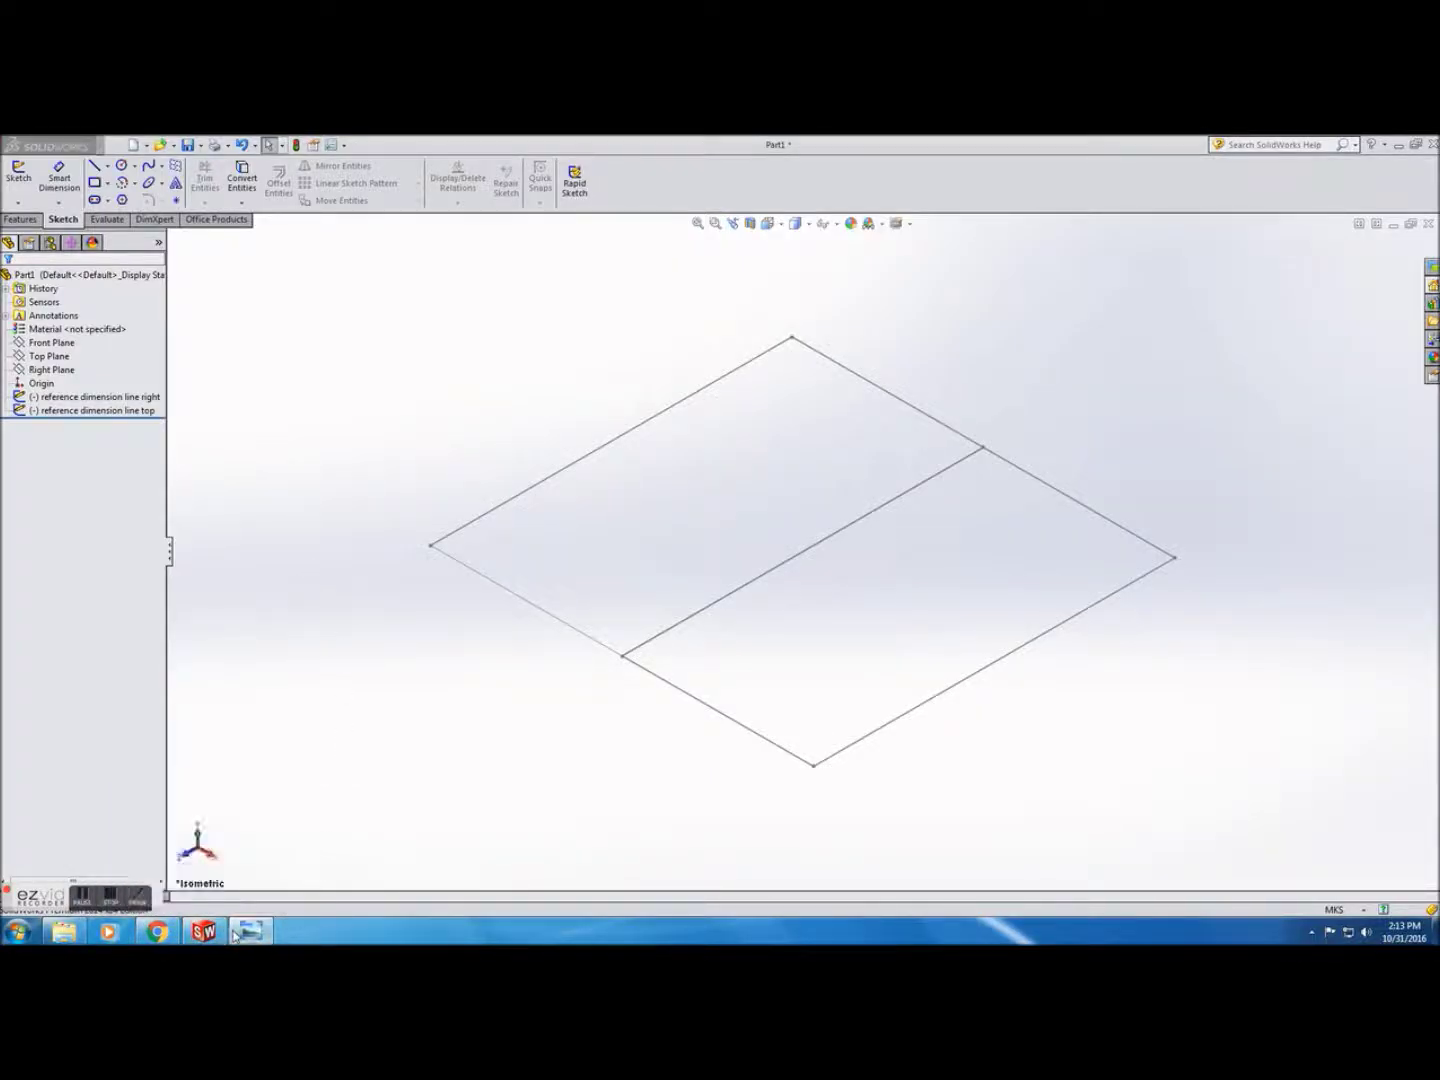
{"action": "left_click", "coordinate": [757, 839]}
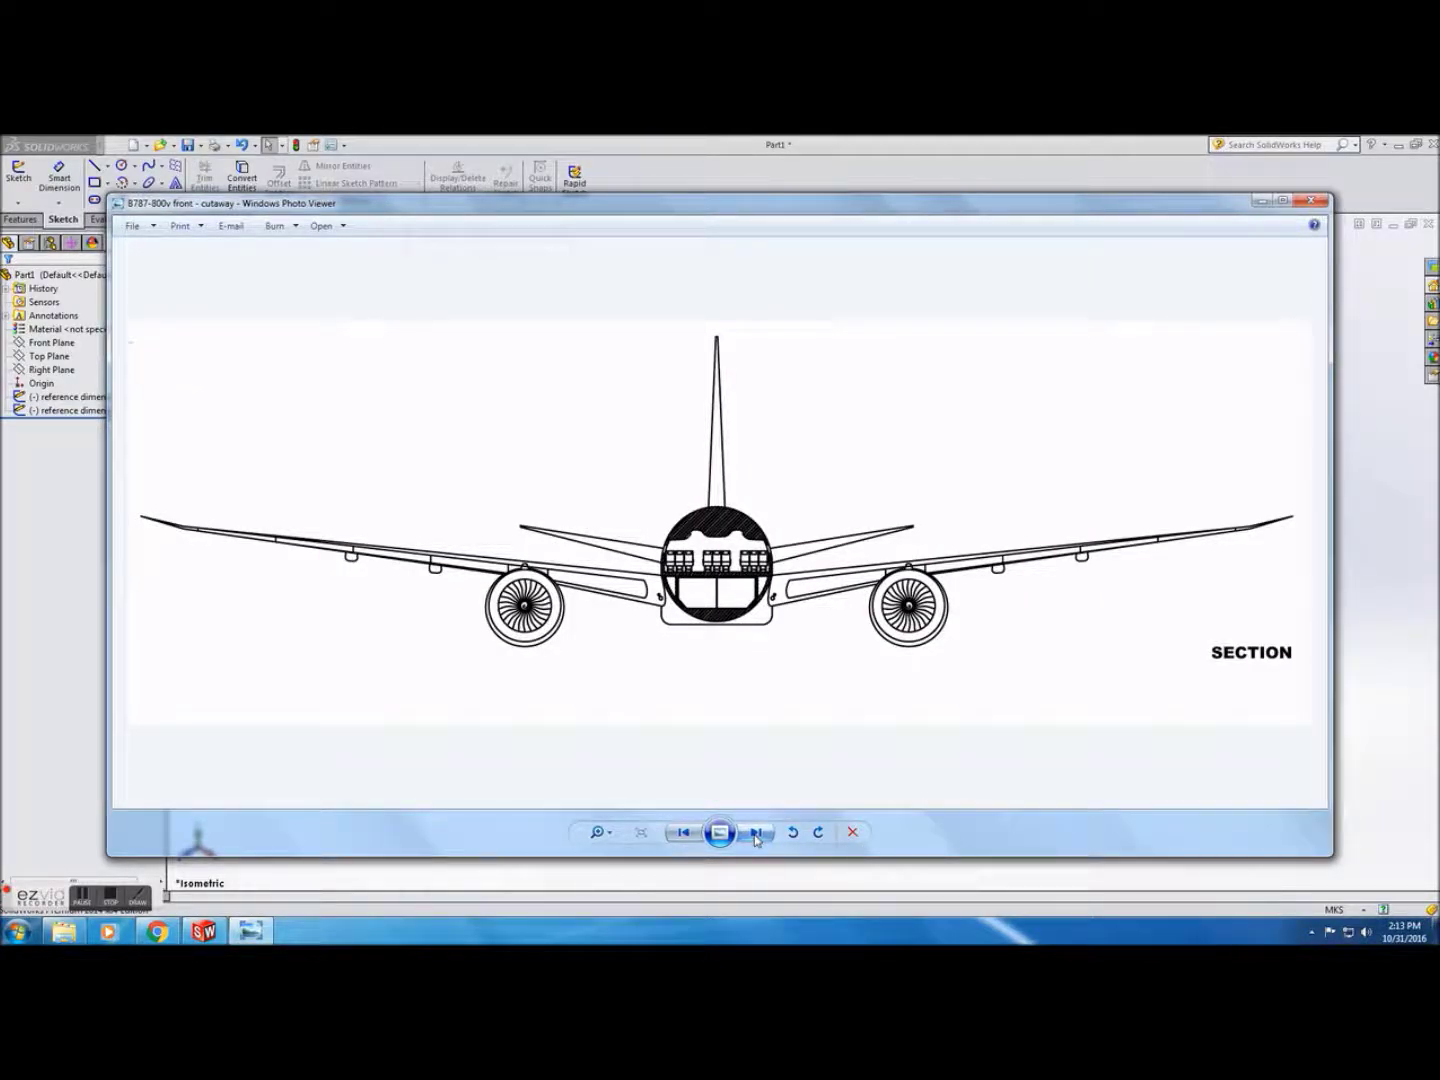
{"action": "left_click", "coordinate": [757, 836]}
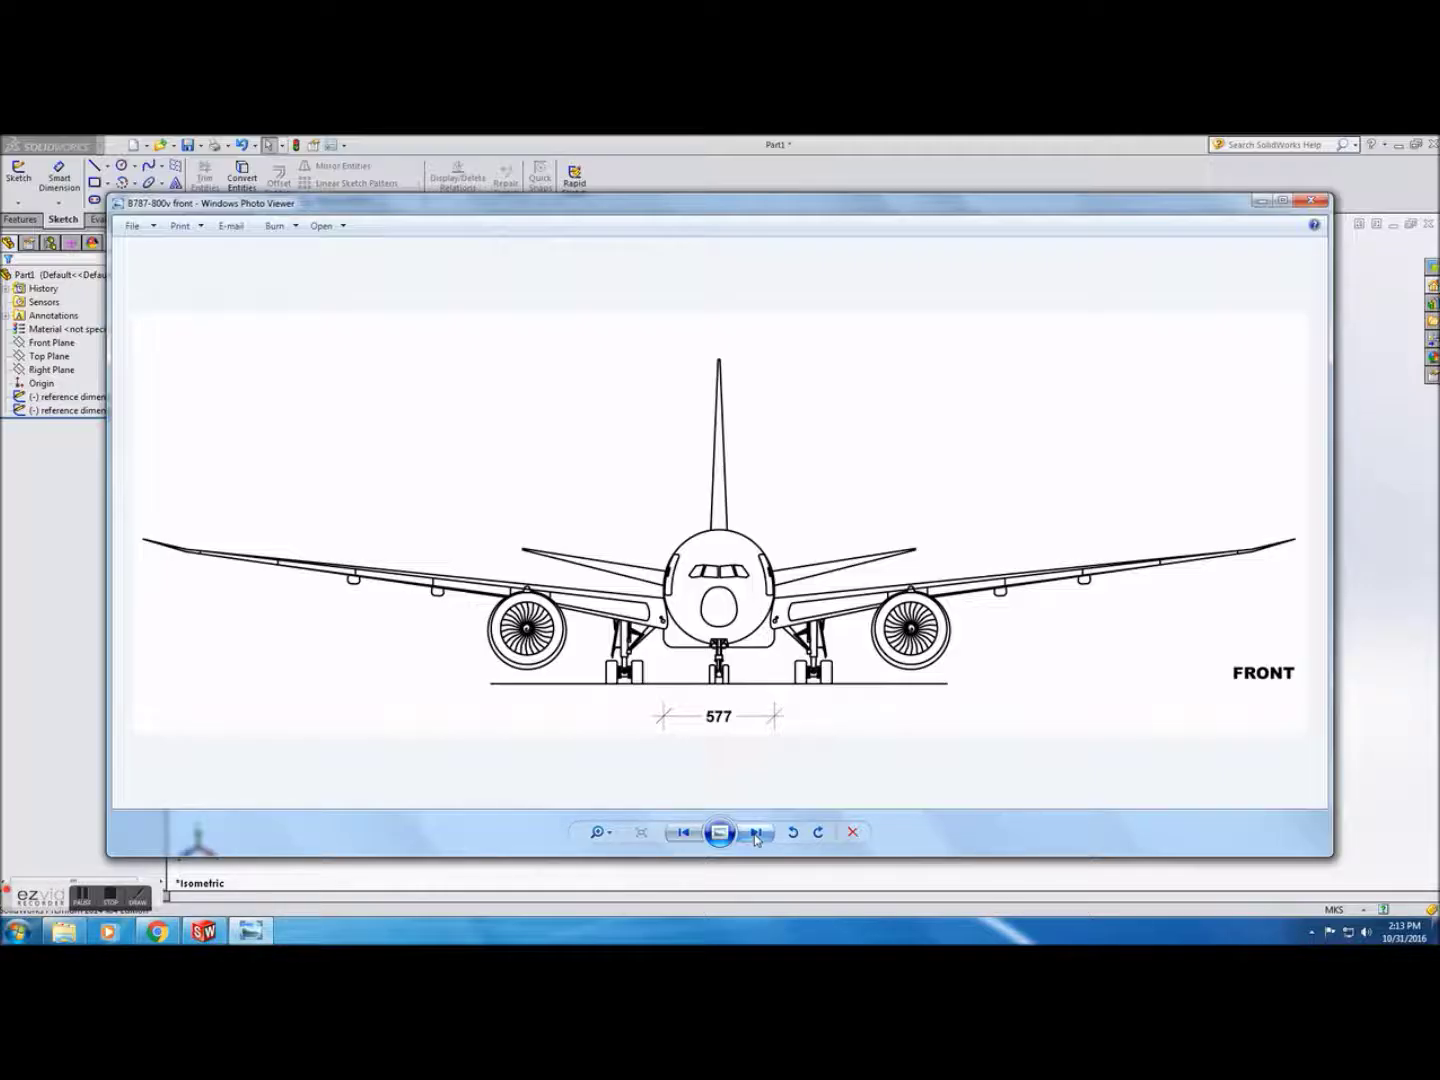
{"action": "left_click", "coordinate": [757, 835]}
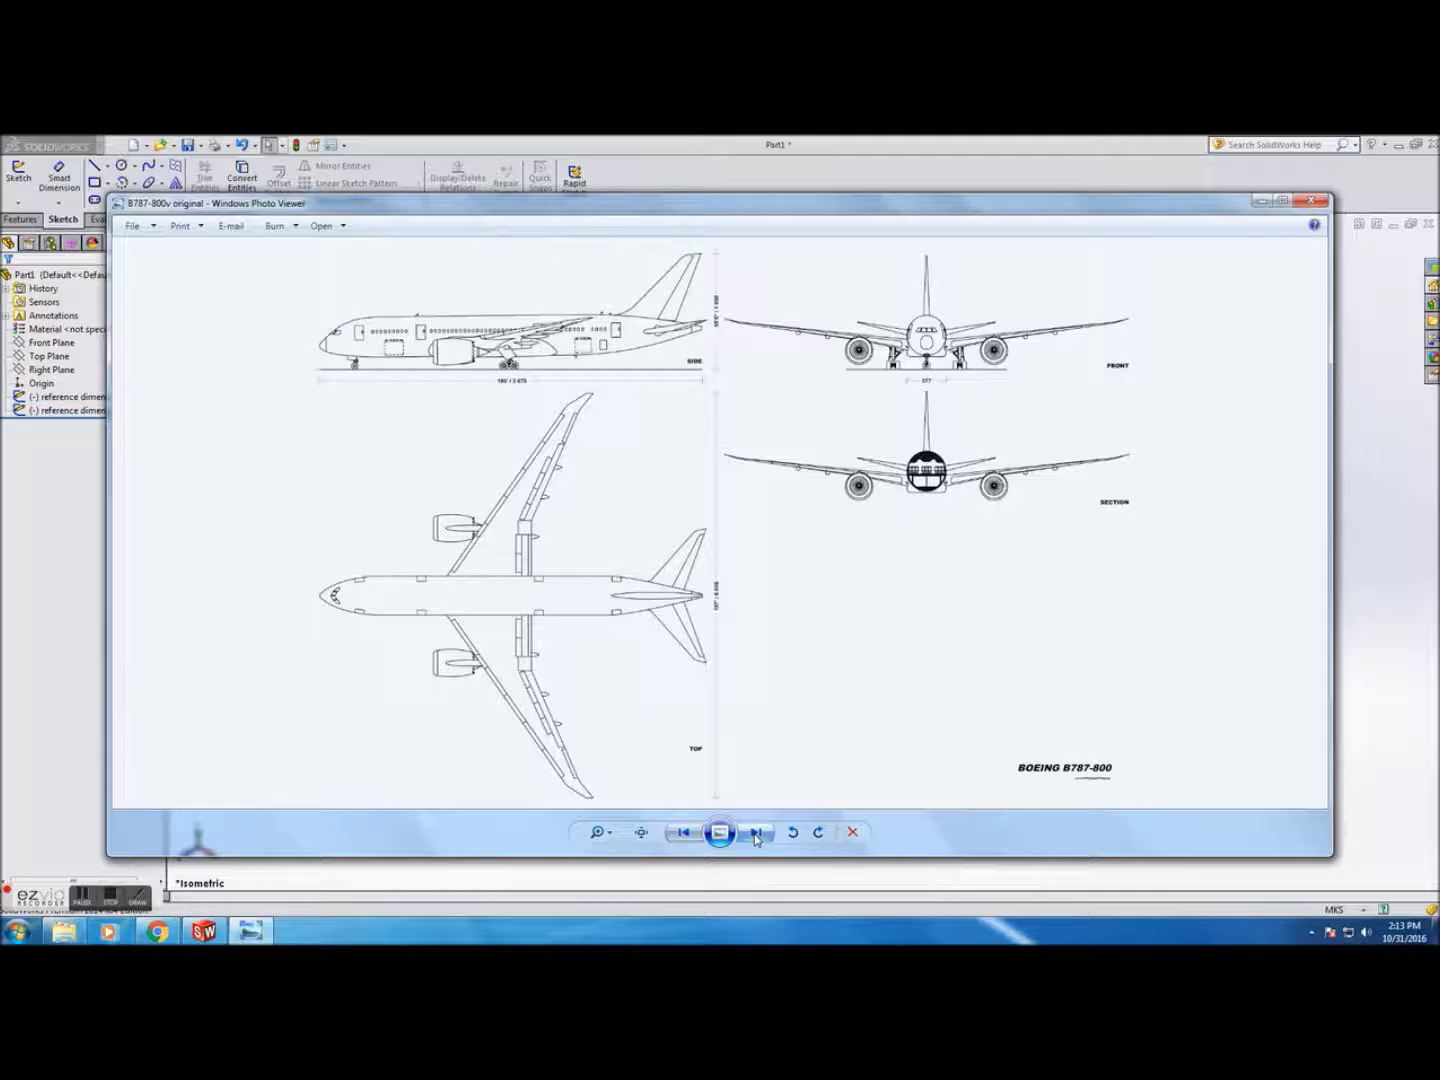
{"action": "left_click", "coordinate": [1262, 203]}
{"action": "left_click", "coordinate": [139, 397]}
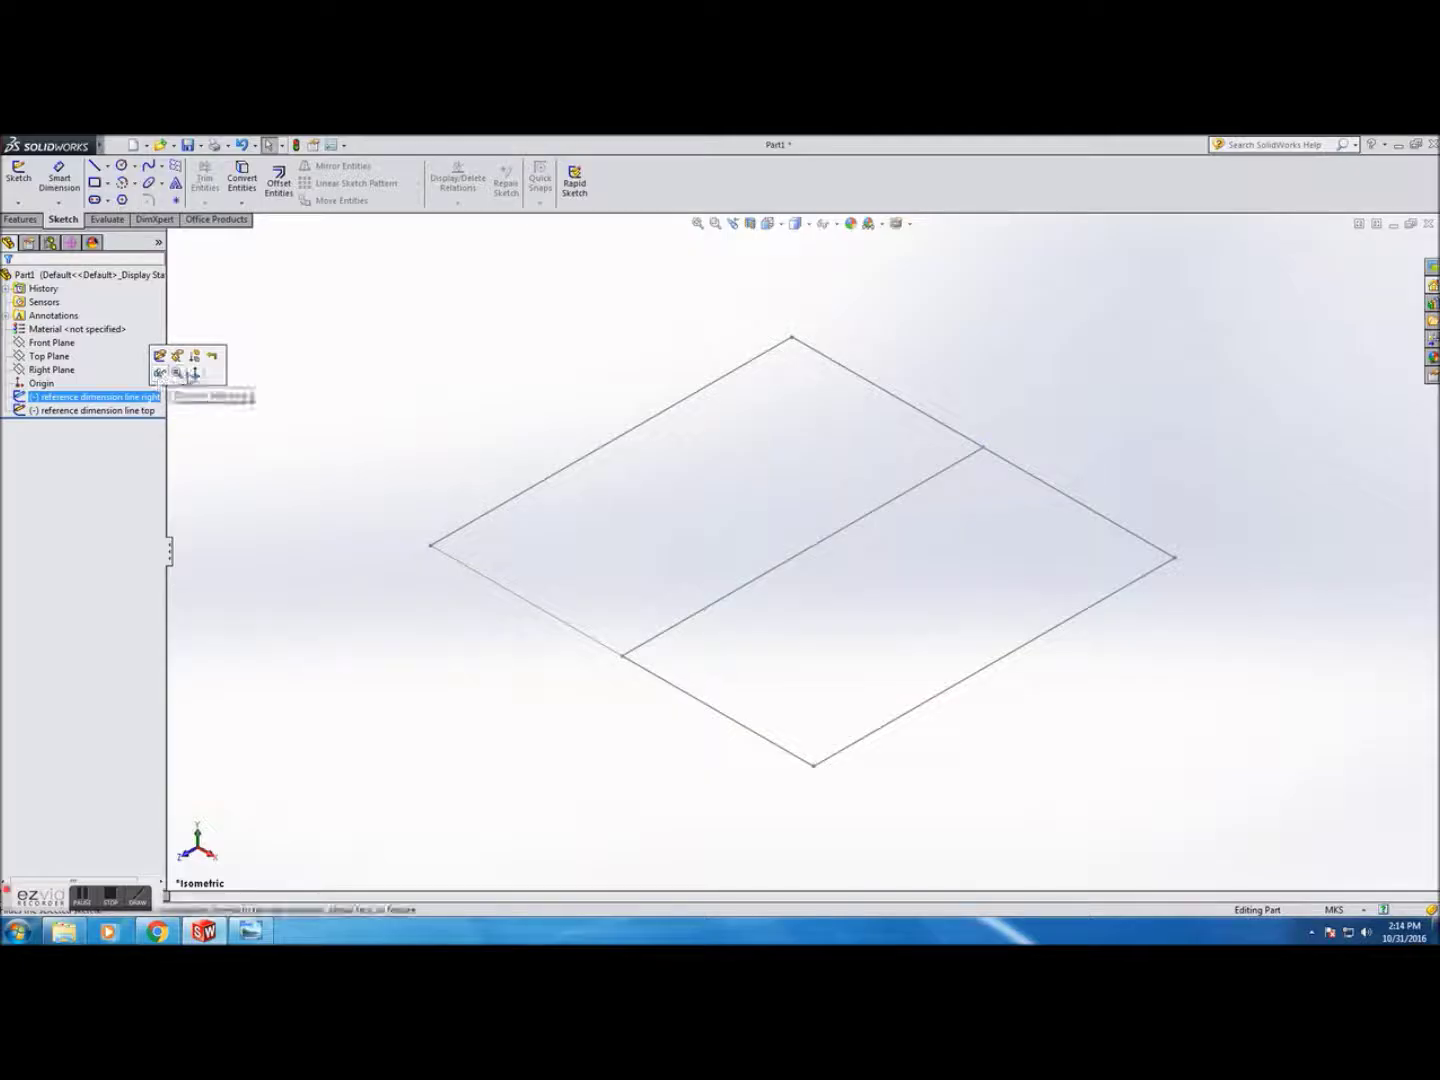
Edit 'reference dimension line right' to add a vertical line up from the 56.72 line's right end
{"action": "left_click", "coordinate": [193, 373]}
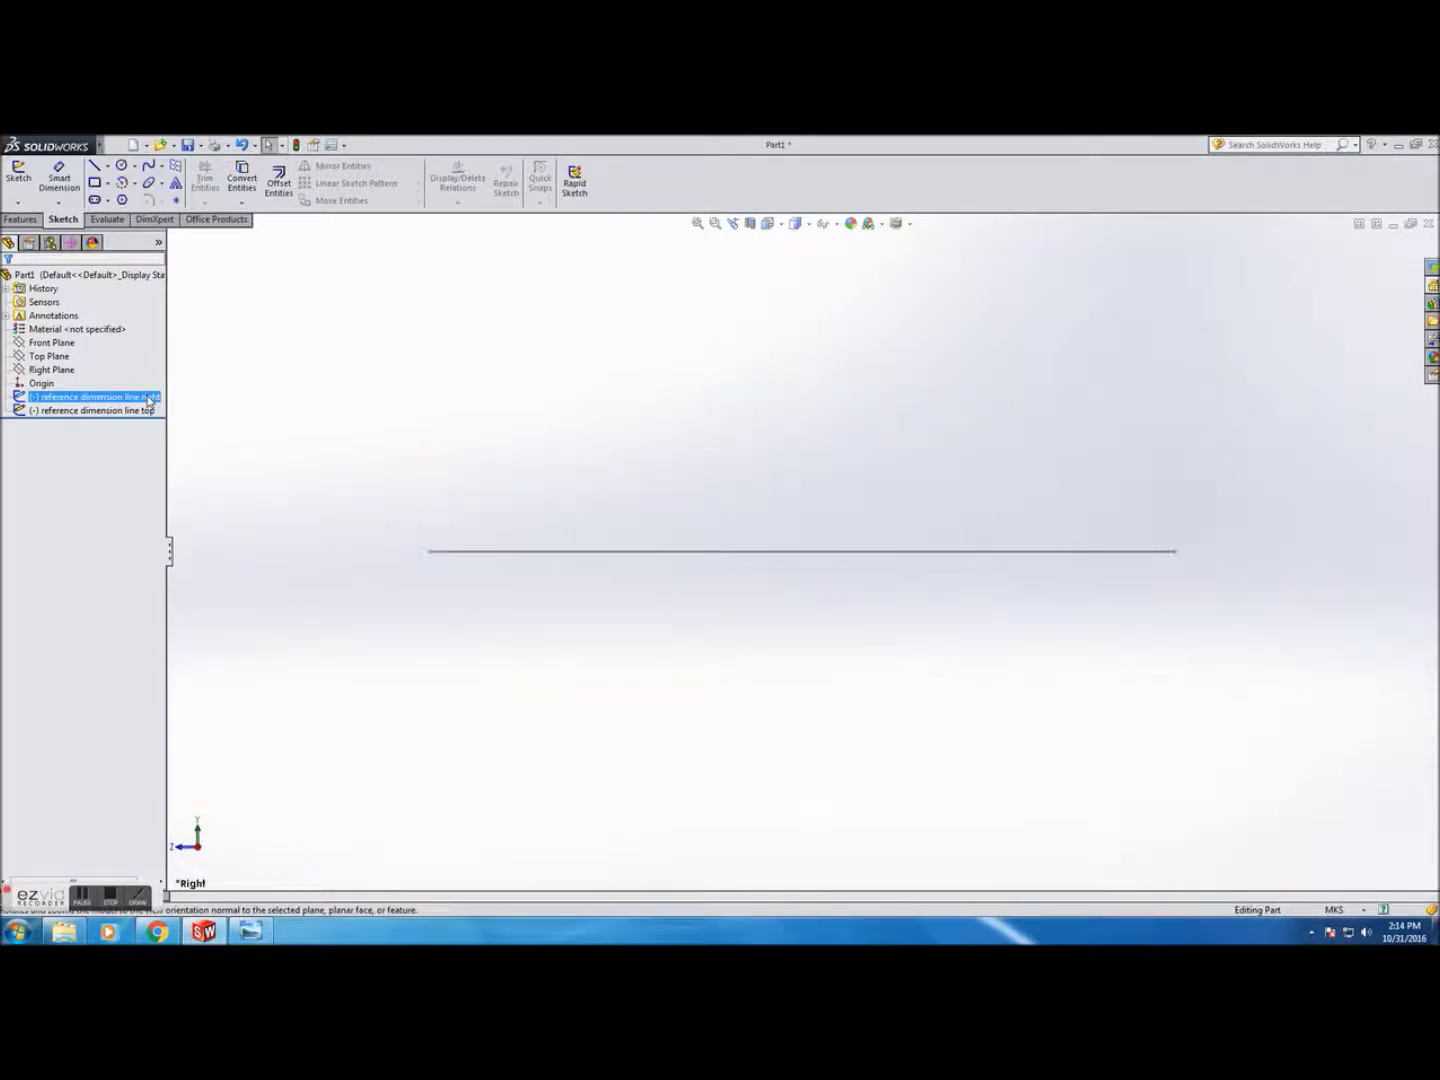
{"action": "left_click", "coordinate": [18, 177]}
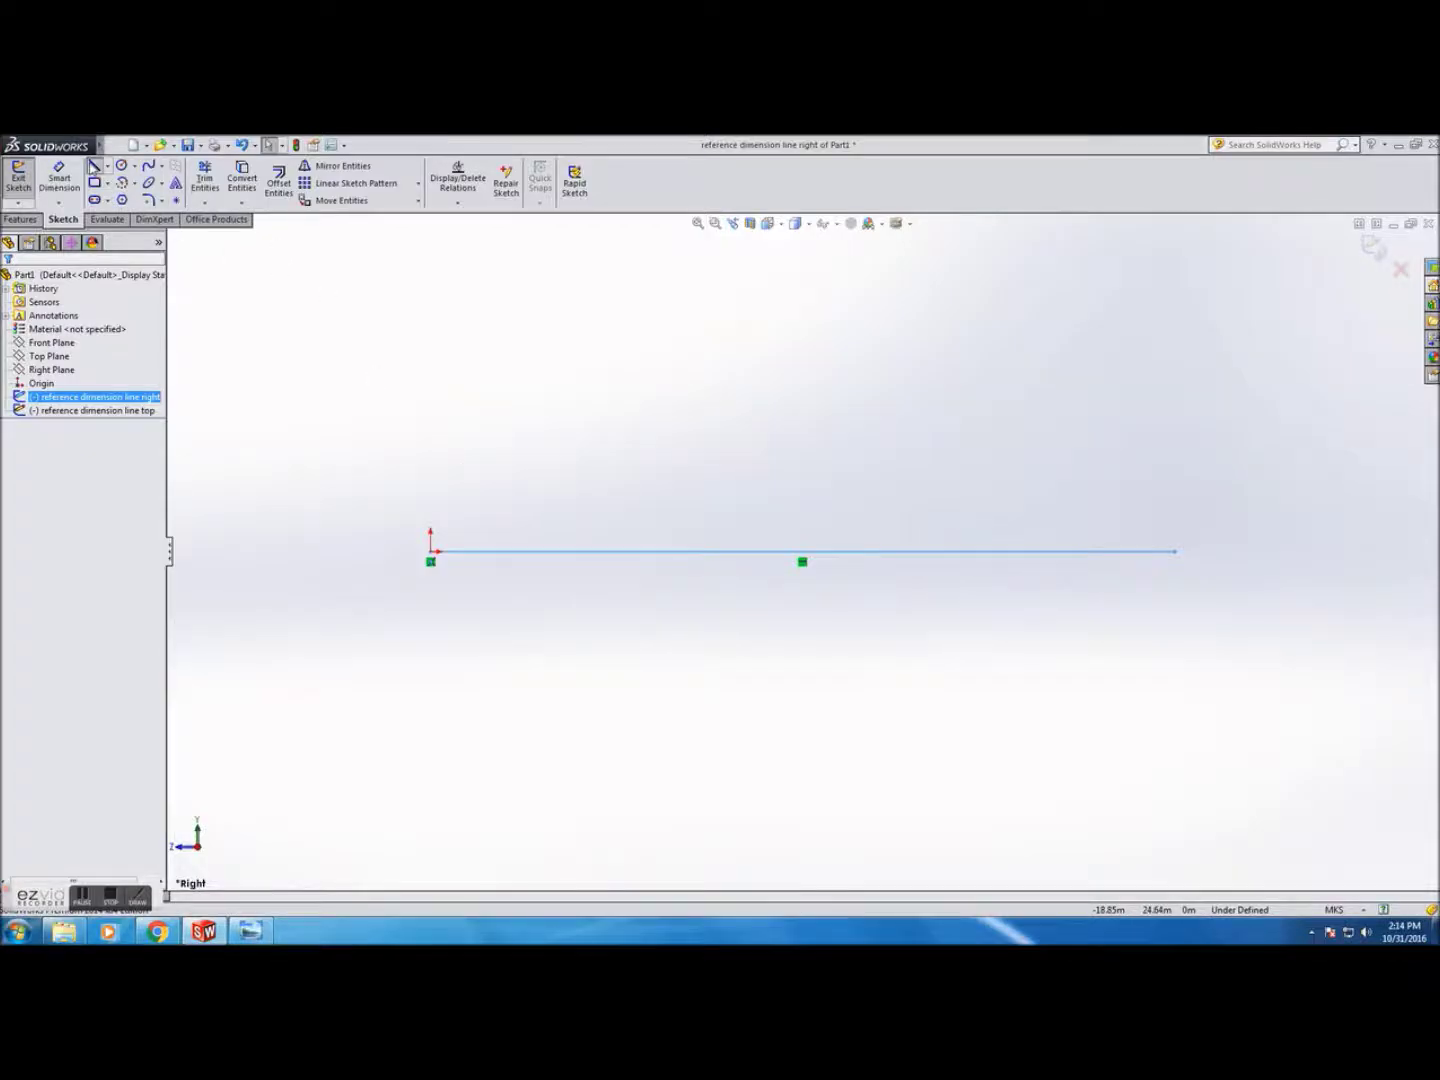
{"action": "left_click", "coordinate": [95, 167]}
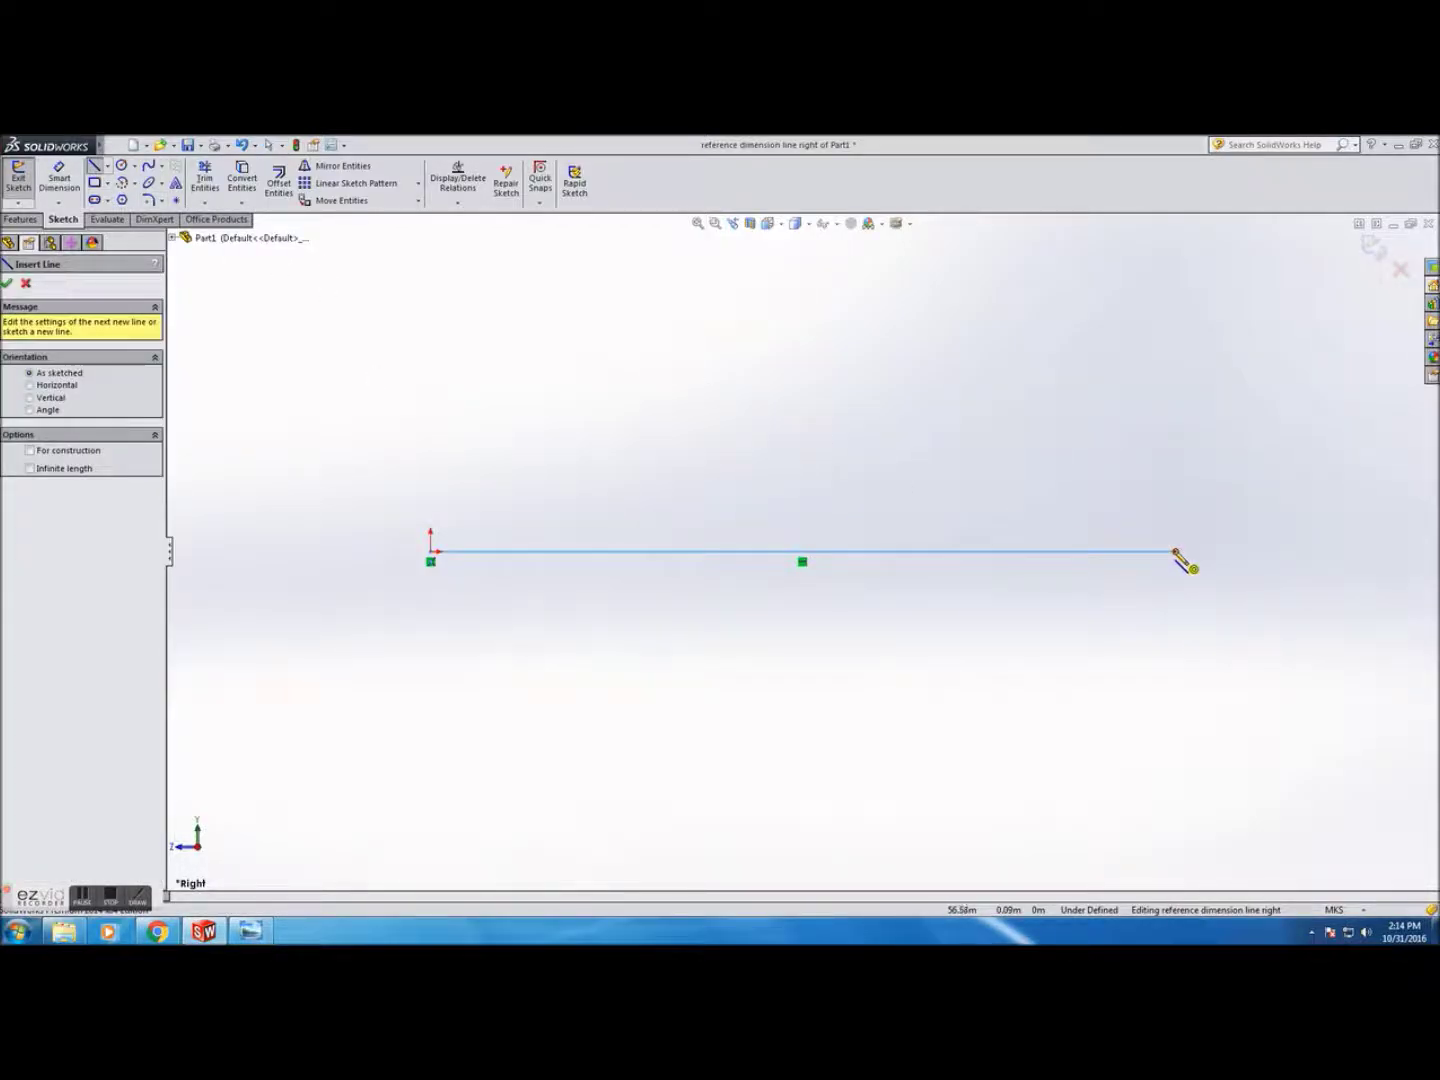
{"action": "left_click", "coordinate": [1174, 551]}
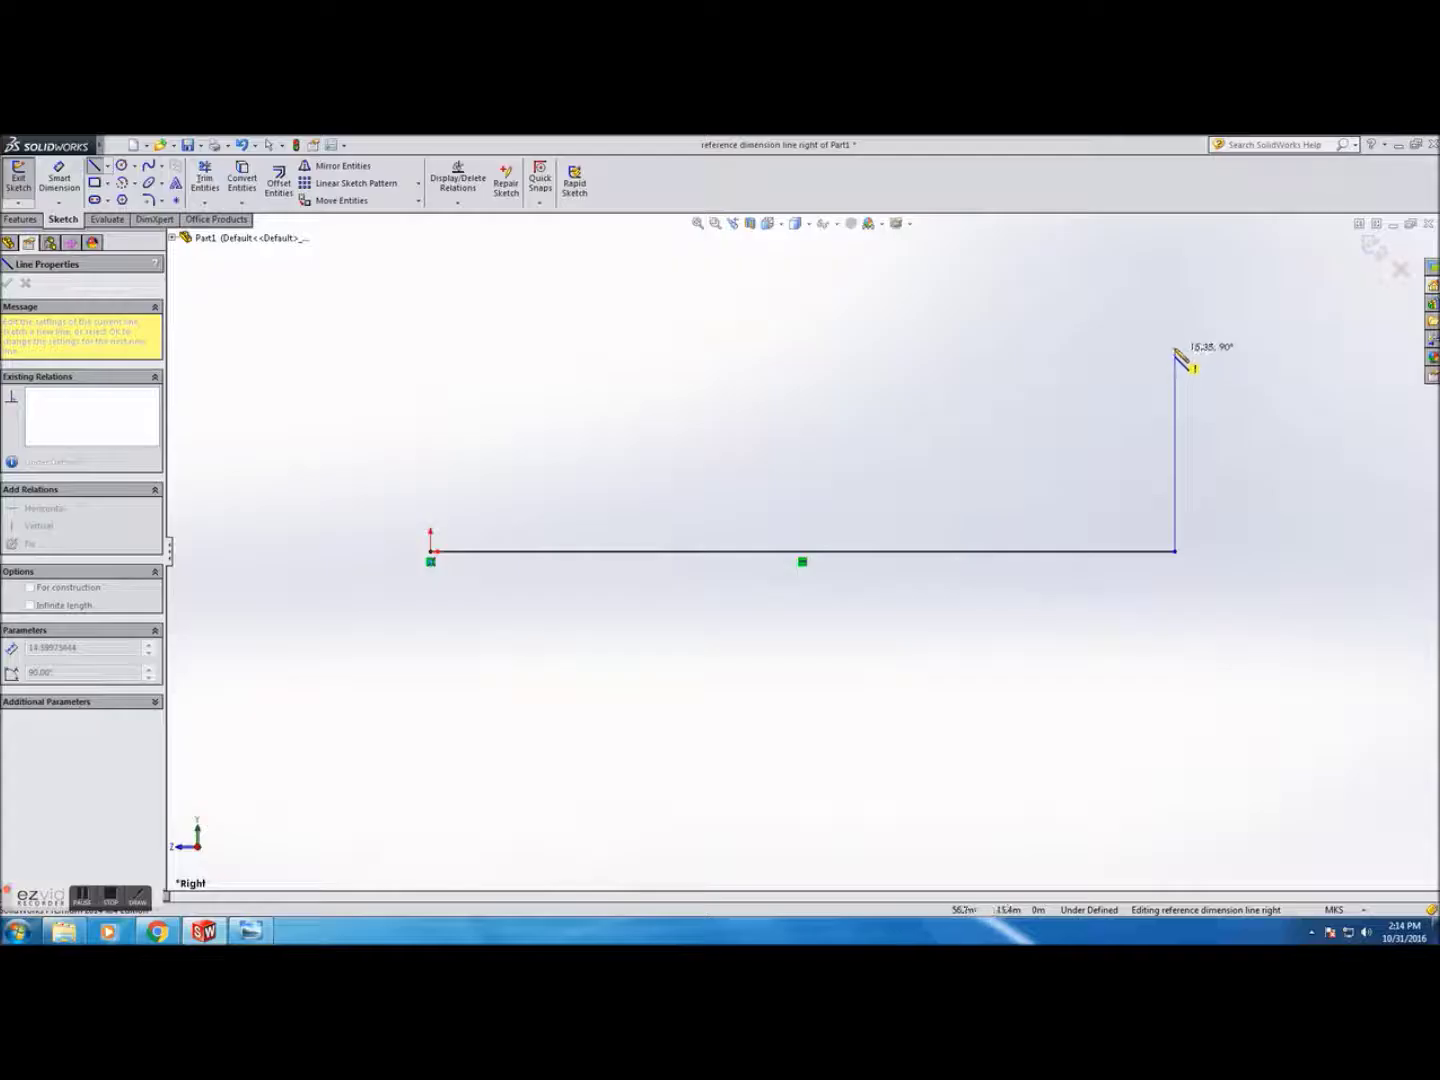
{"action": "left_click", "coordinate": [1174, 276]}
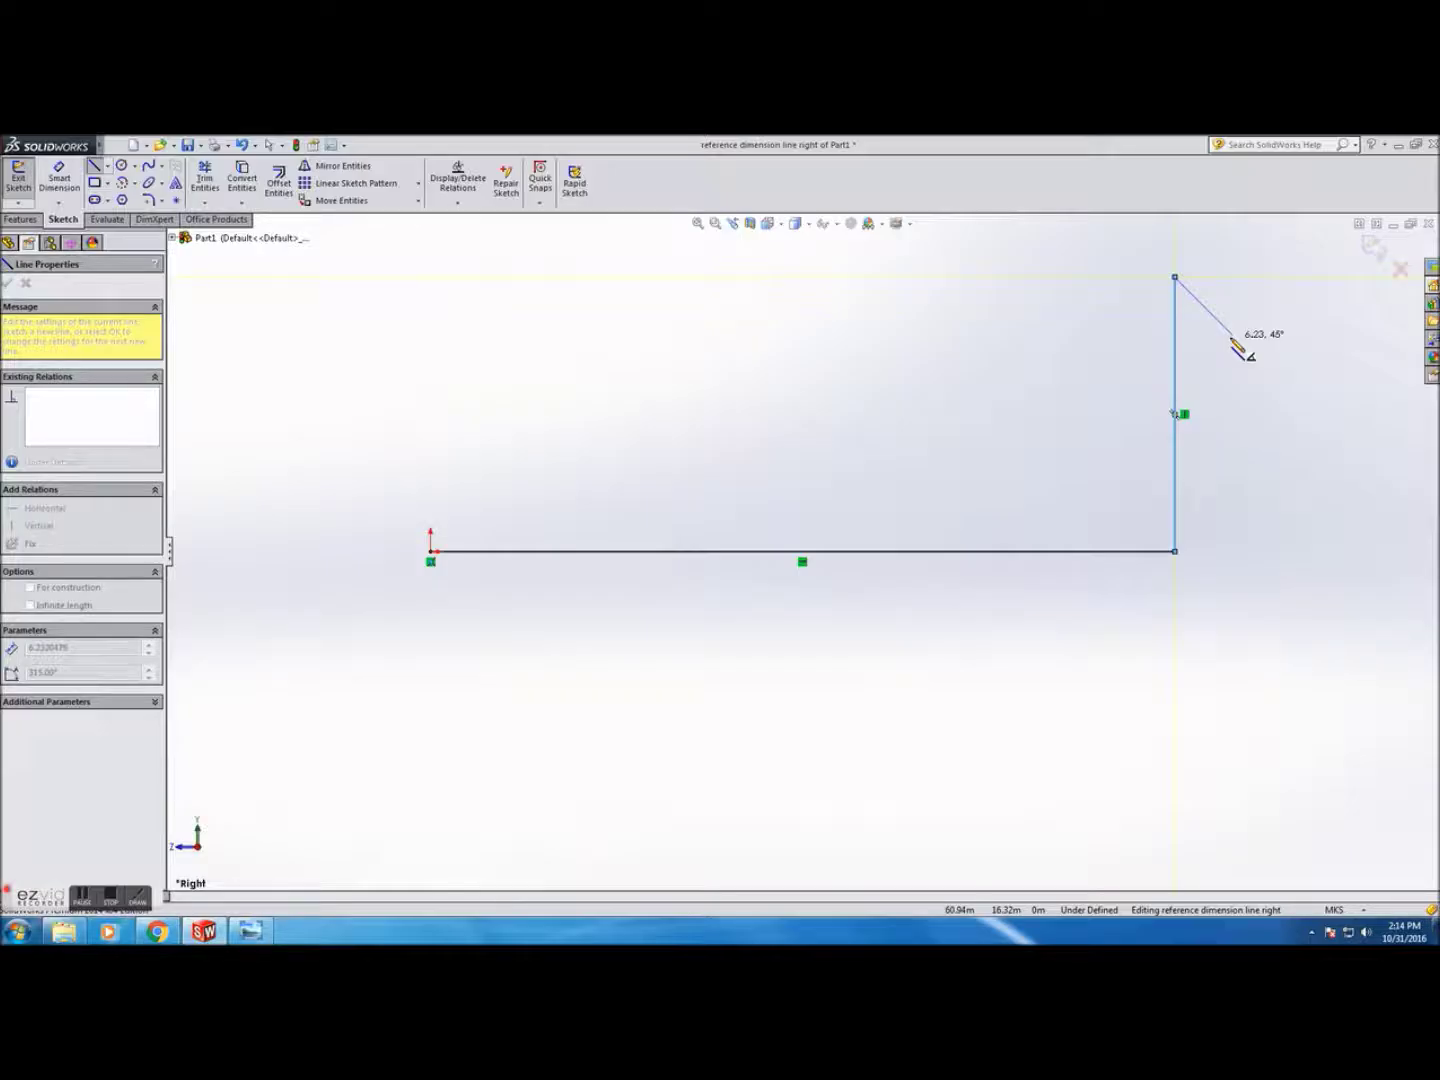
{"action": "key", "text": "Escape"}
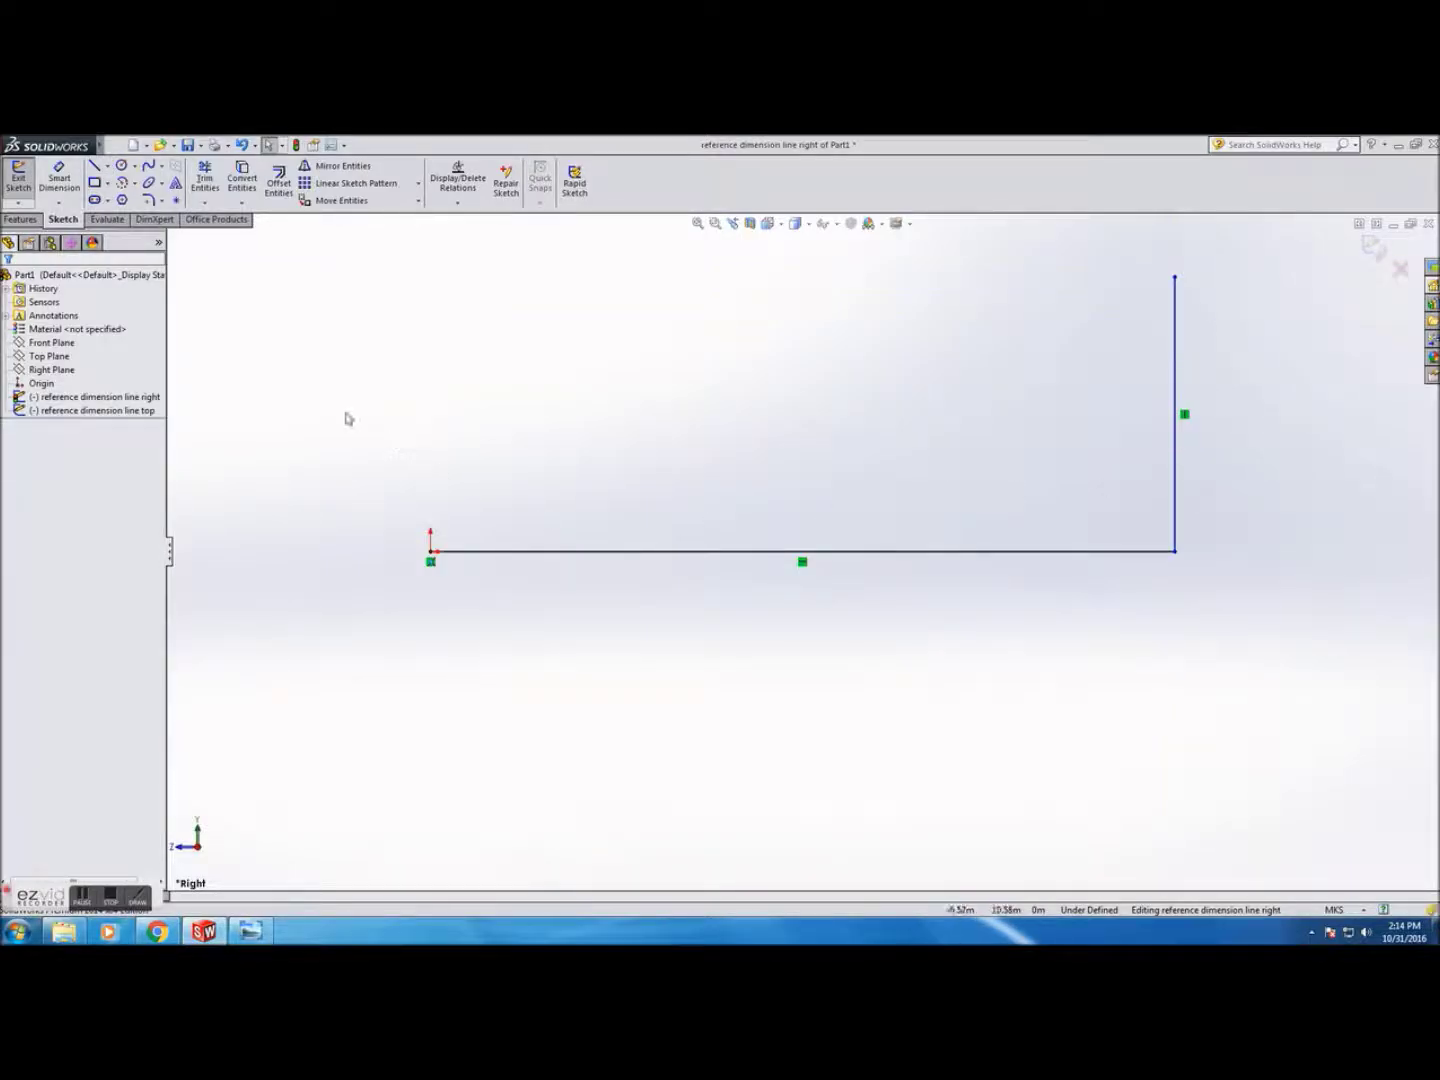
{"action": "left_click", "coordinate": [27, 188]}
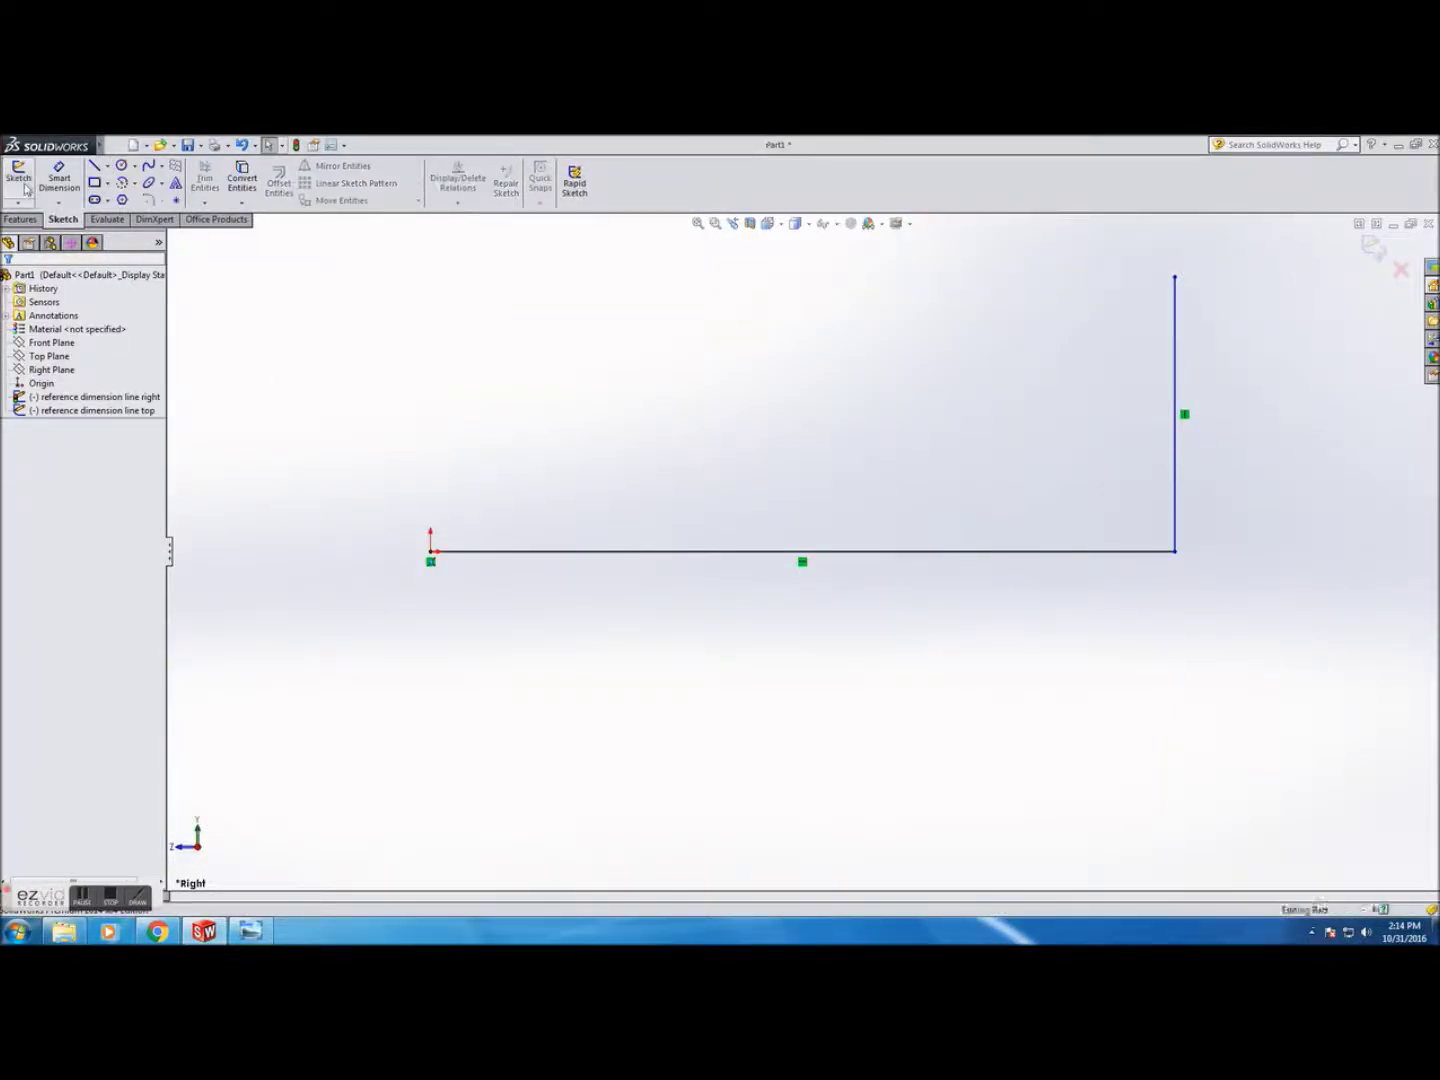
{"action": "middle_click_drag", "start_coordinate": [453, 390], "coordinate": [514, 437]}
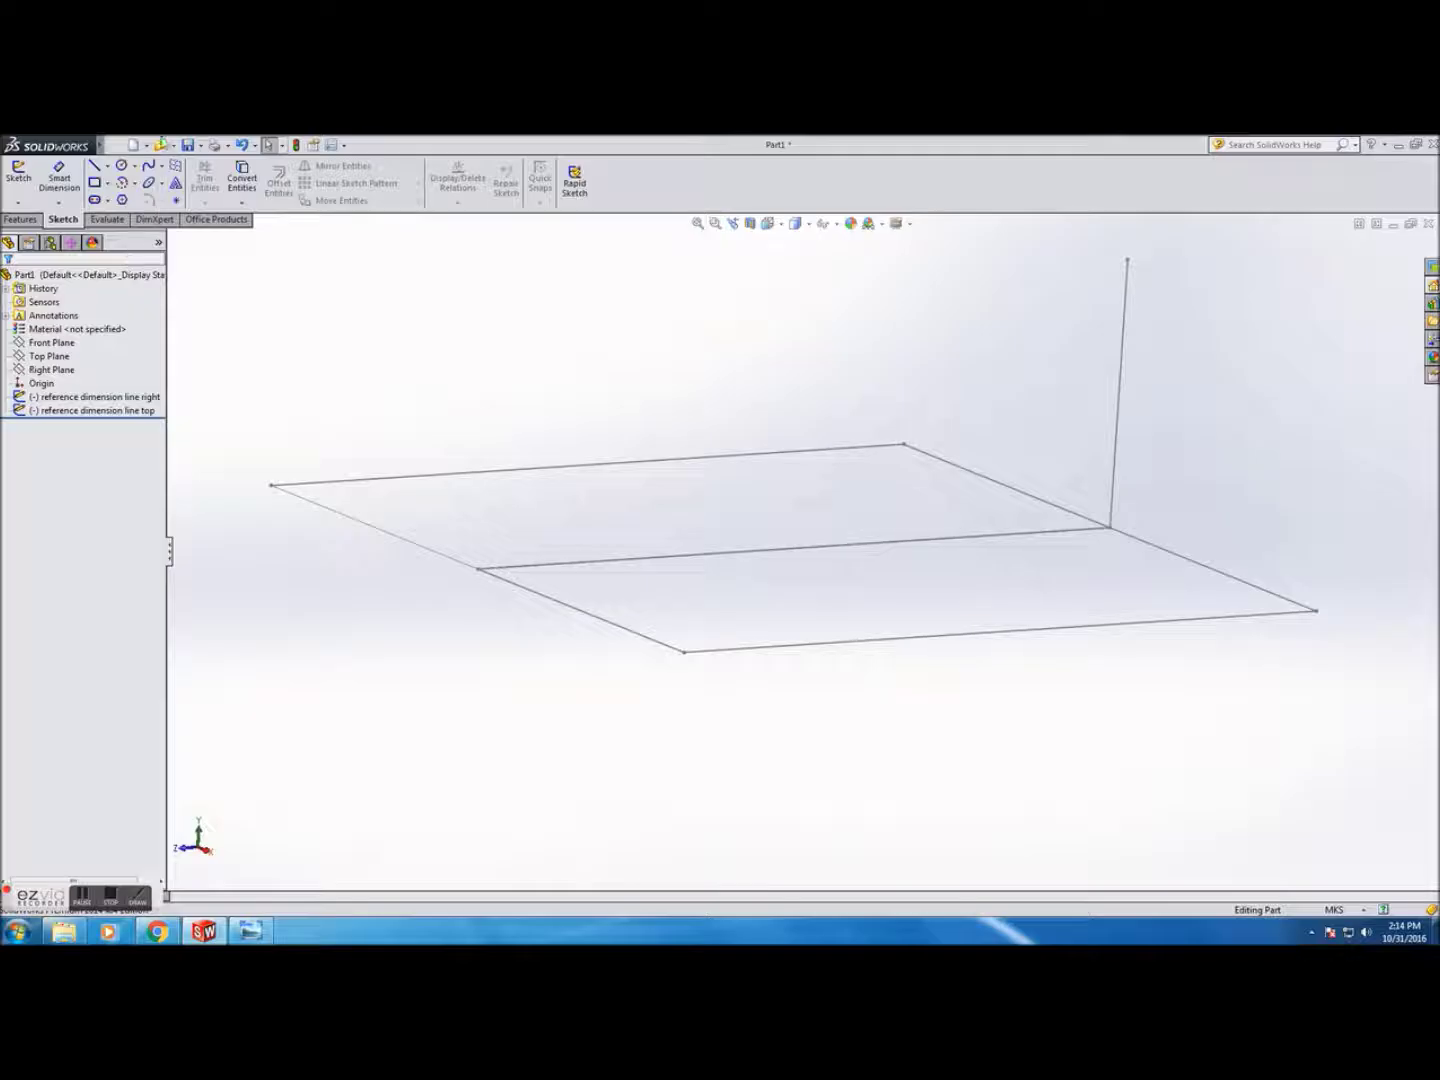
Turn the view normal to the Right Plane and start a new sketch on it
{"action": "left_click", "coordinate": [49, 355]}
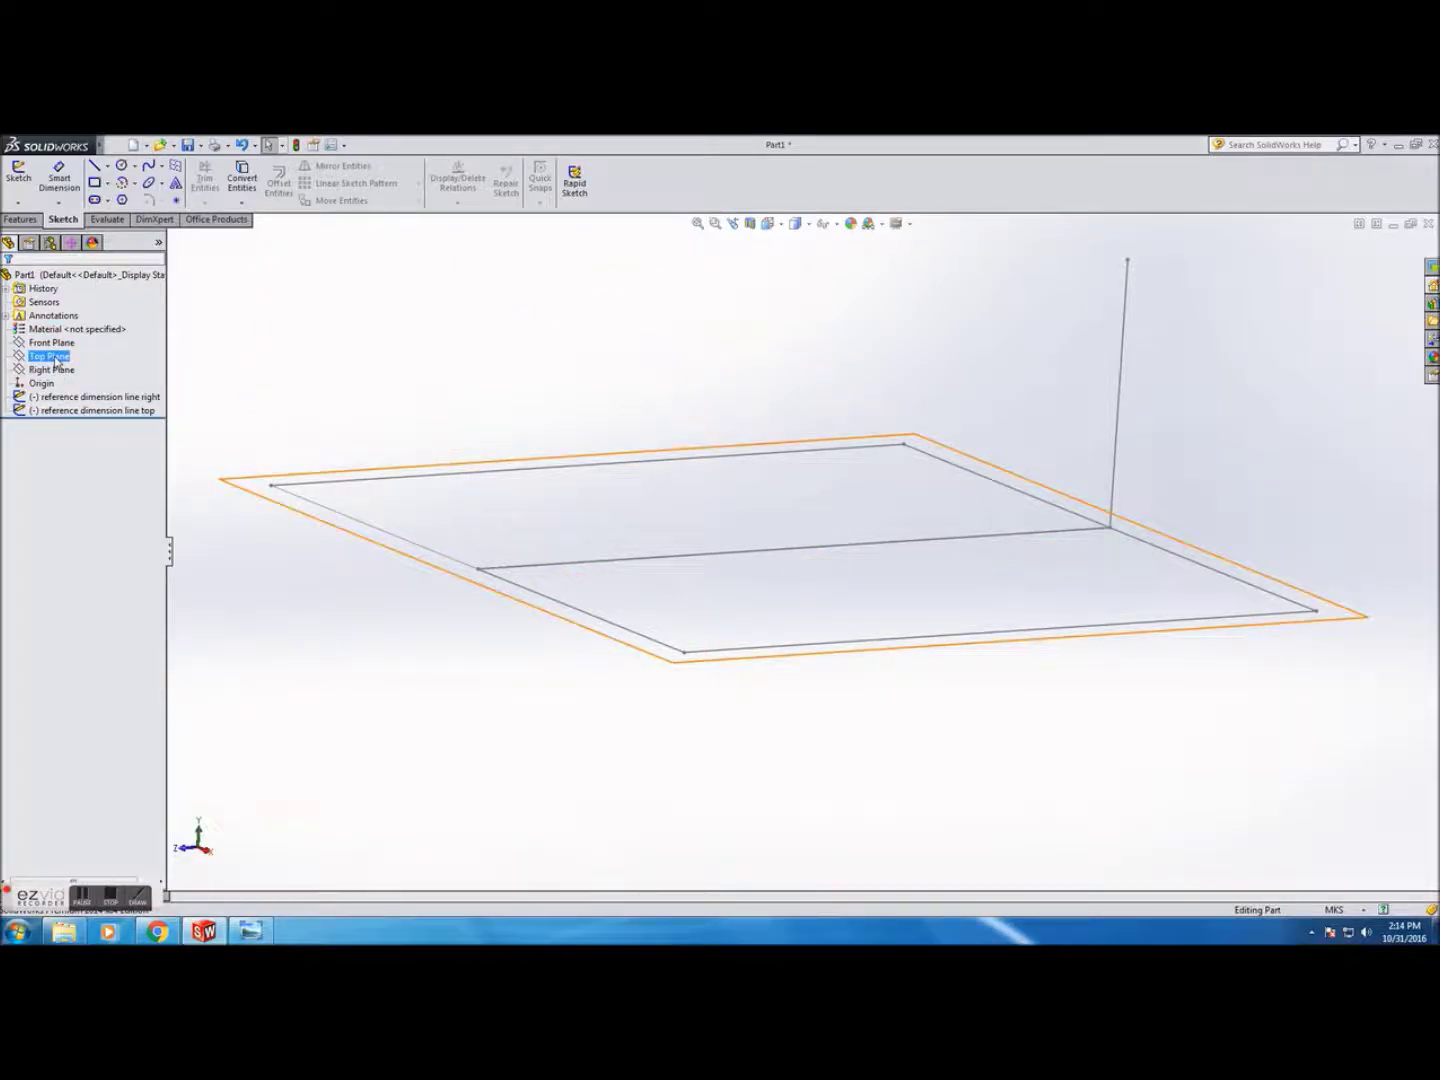
{"action": "left_click", "coordinate": [57, 361]}
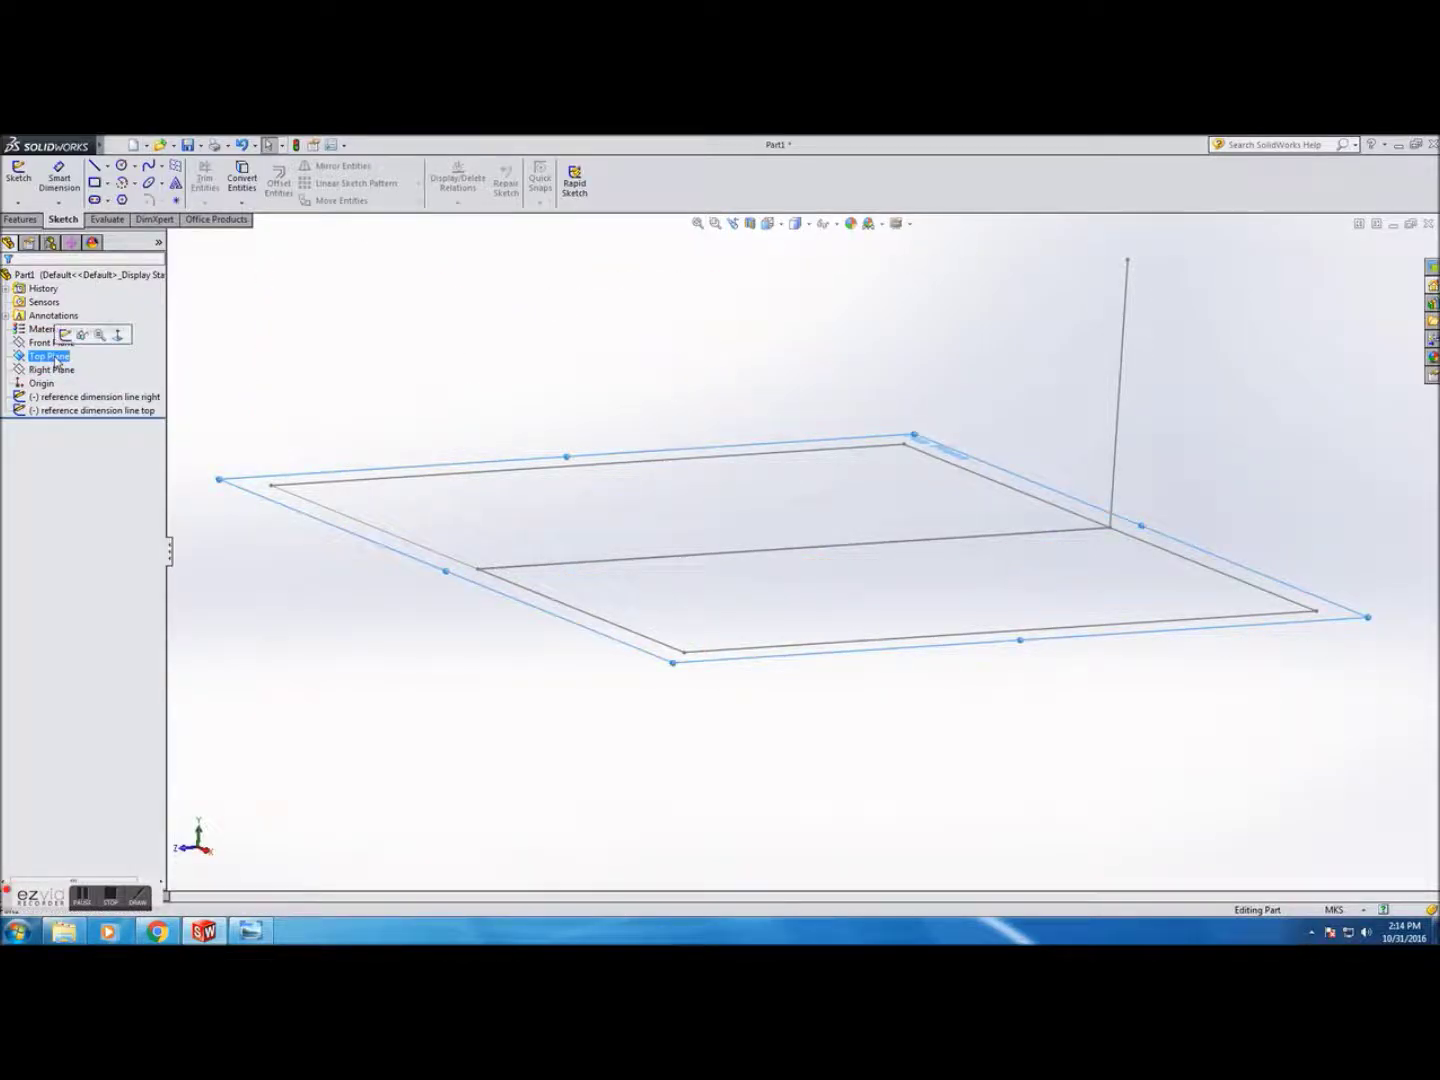
{"action": "left_click", "coordinate": [52, 369]}
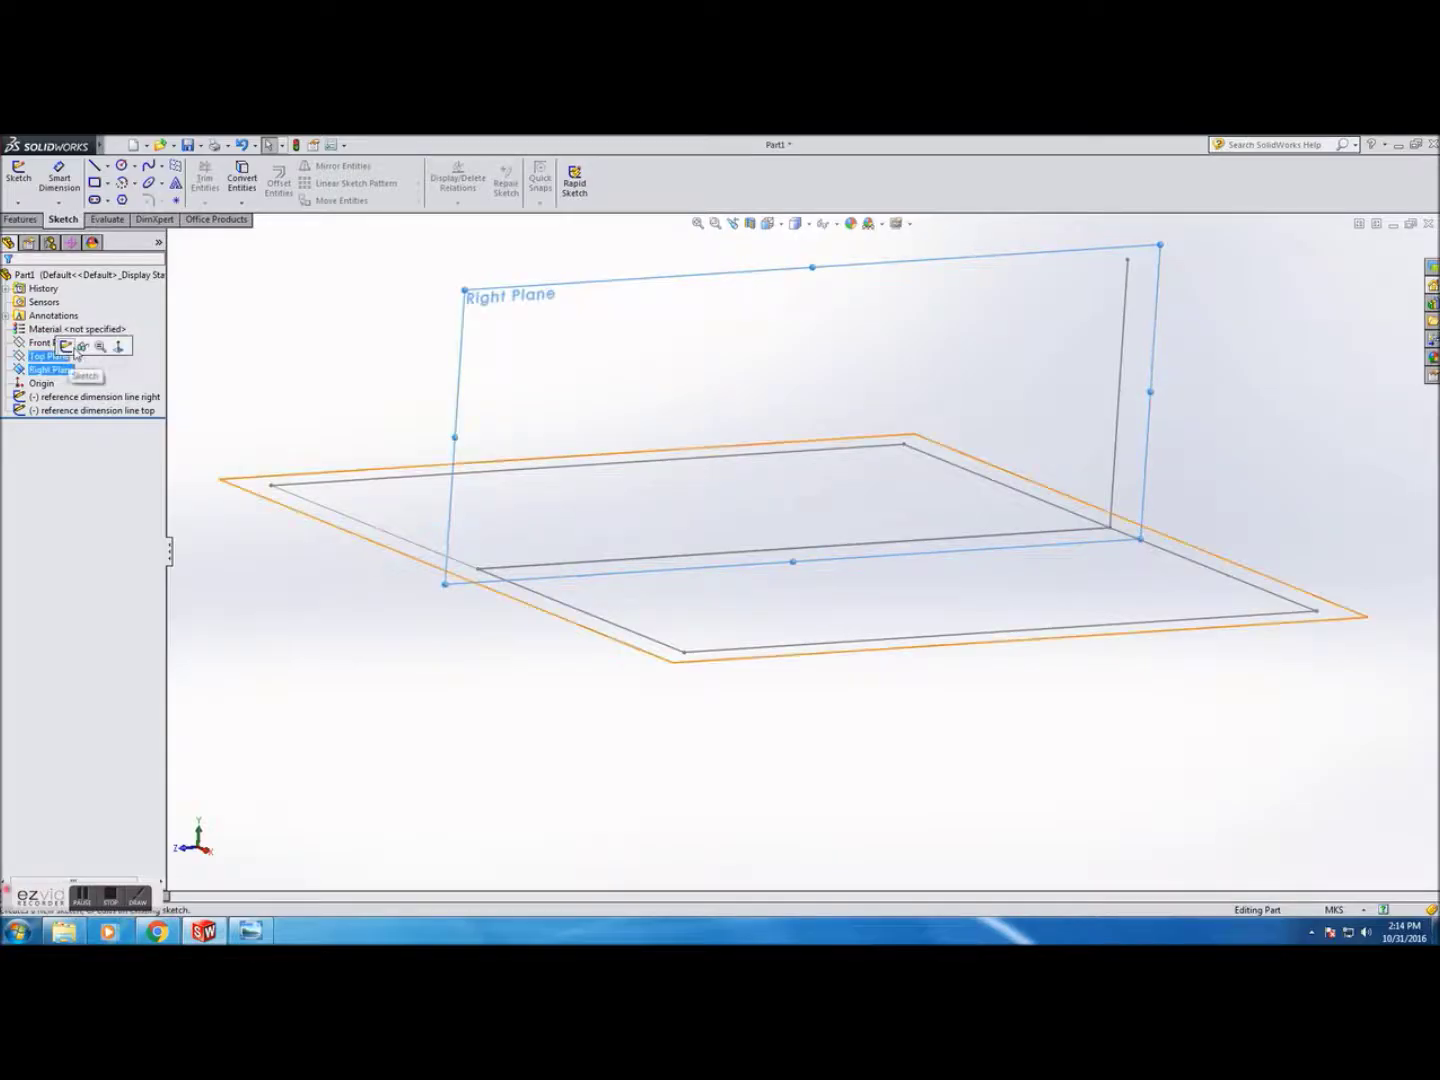
{"action": "left_click", "coordinate": [100, 347]}
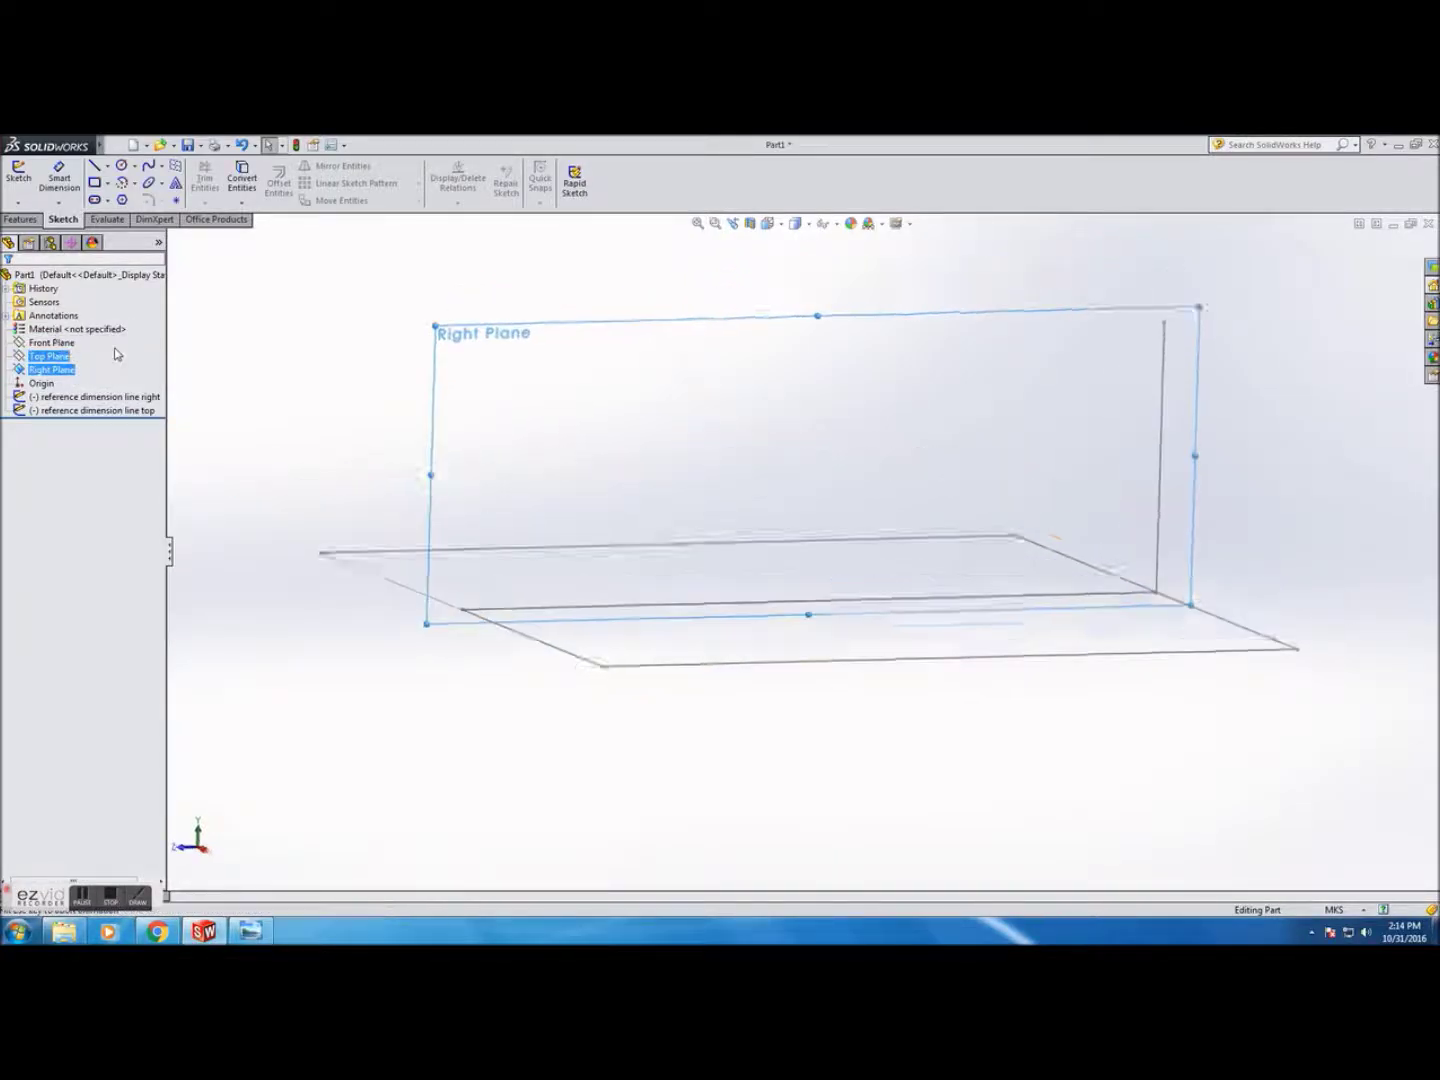
{"action": "mouse_move", "coordinate": [97, 145]}
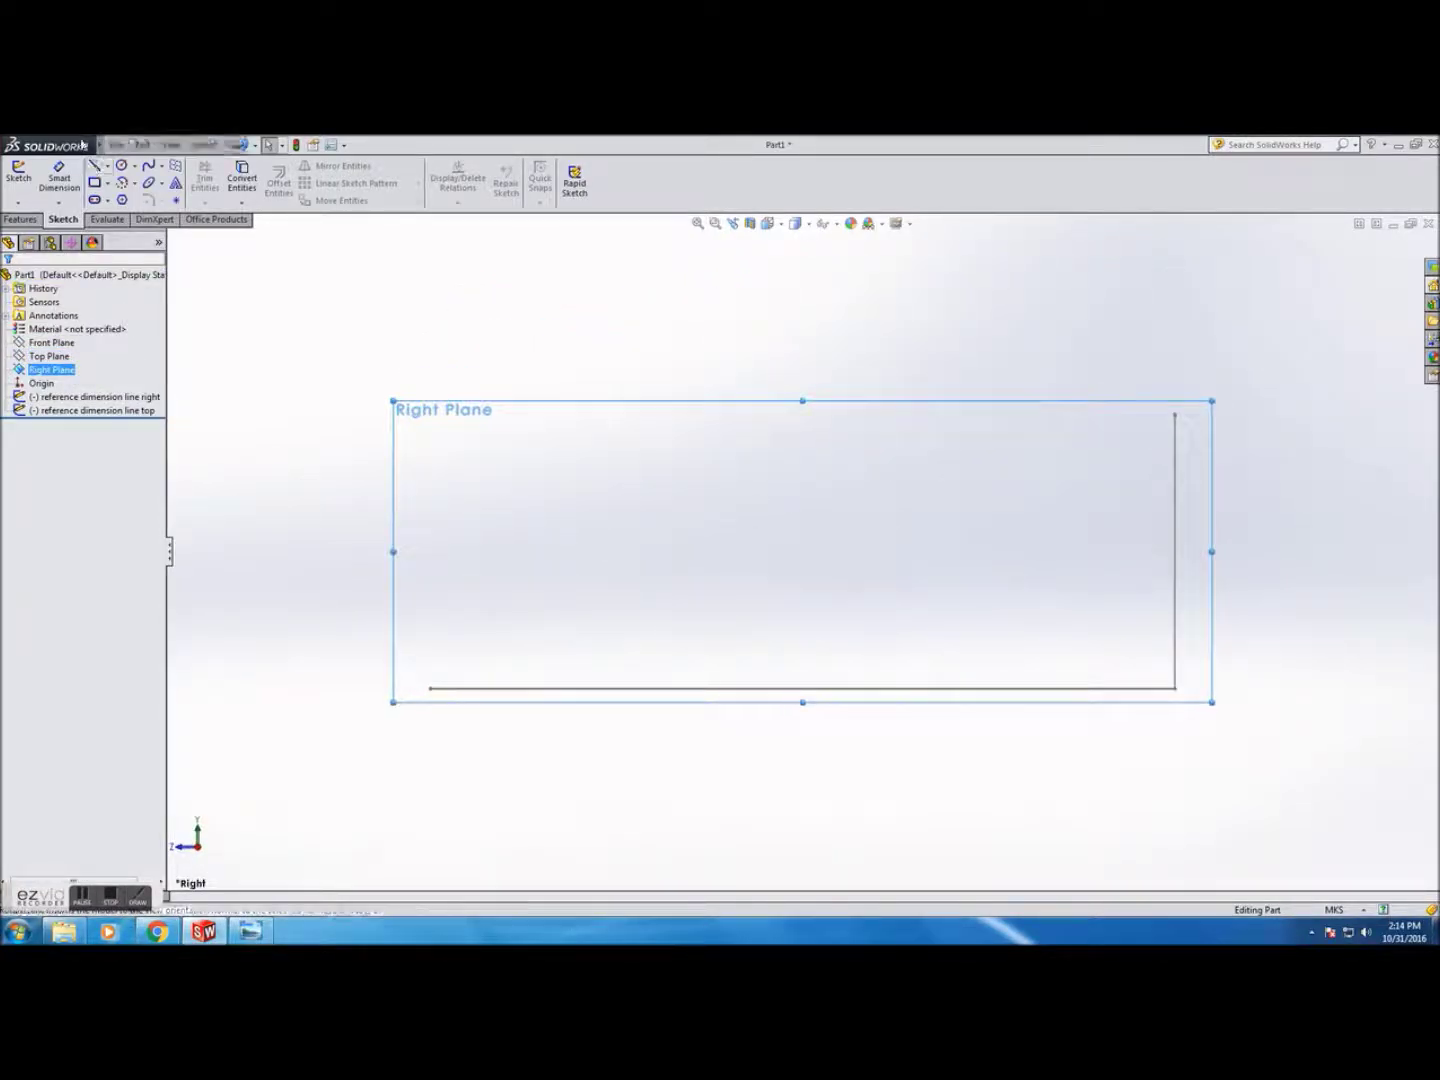
{"action": "left_click", "coordinate": [18, 177]}
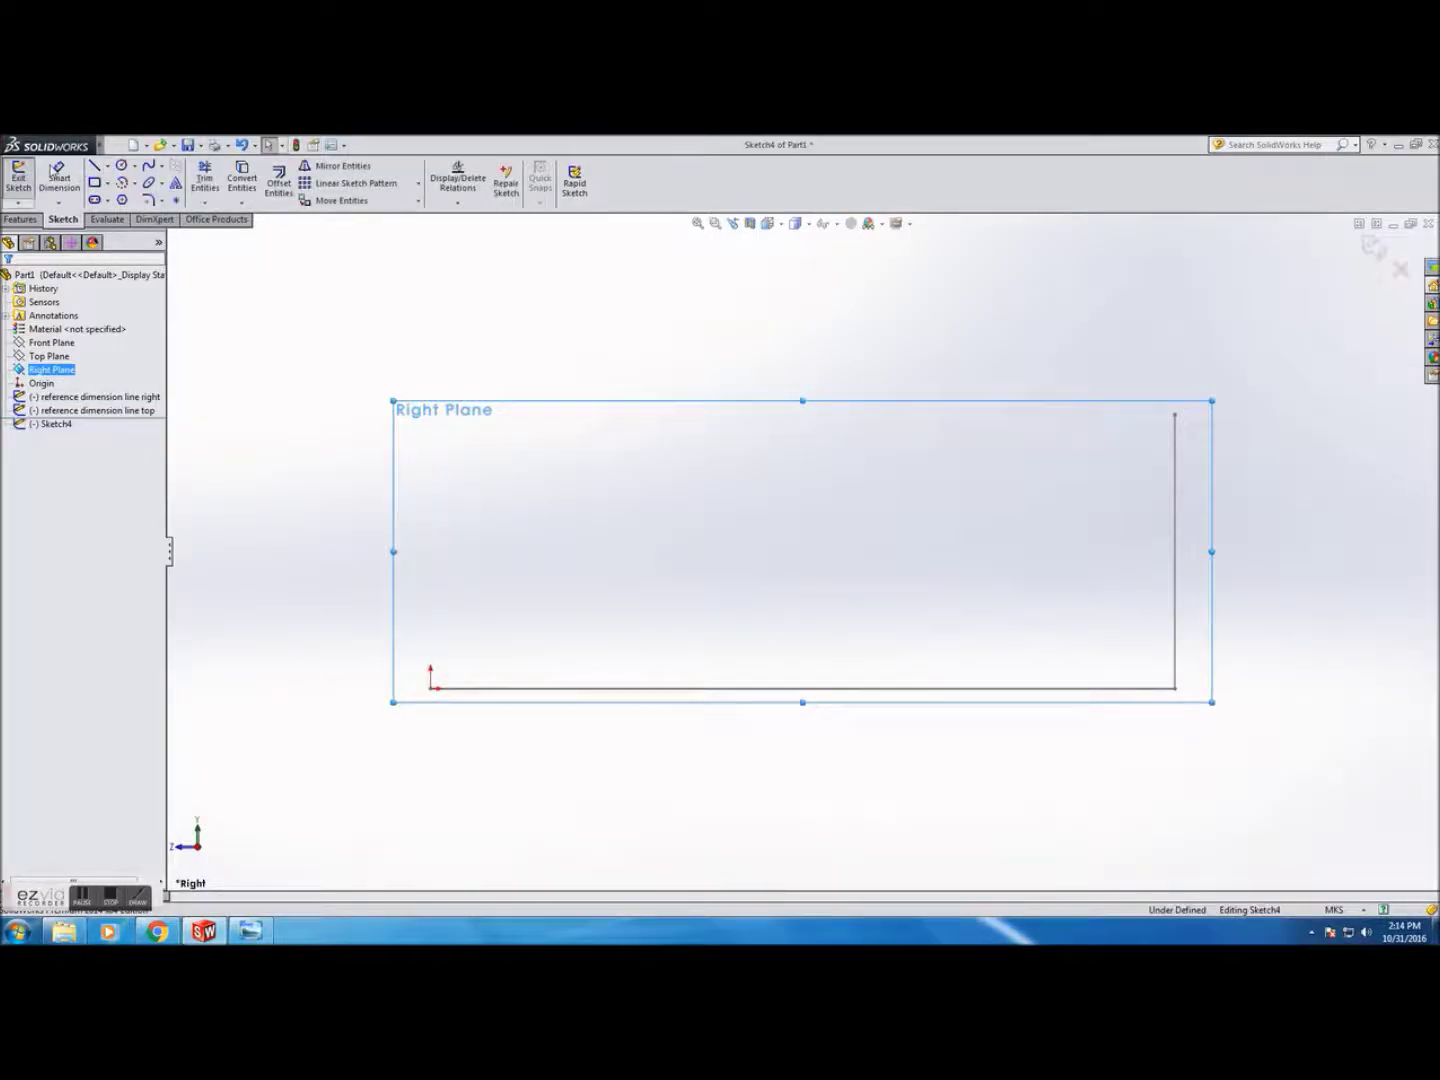
Insert the B787-800v right image as a sketch picture
{"action": "mouse_move", "coordinate": [98, 145]}
{"action": "left_click", "coordinate": [202, 145]}
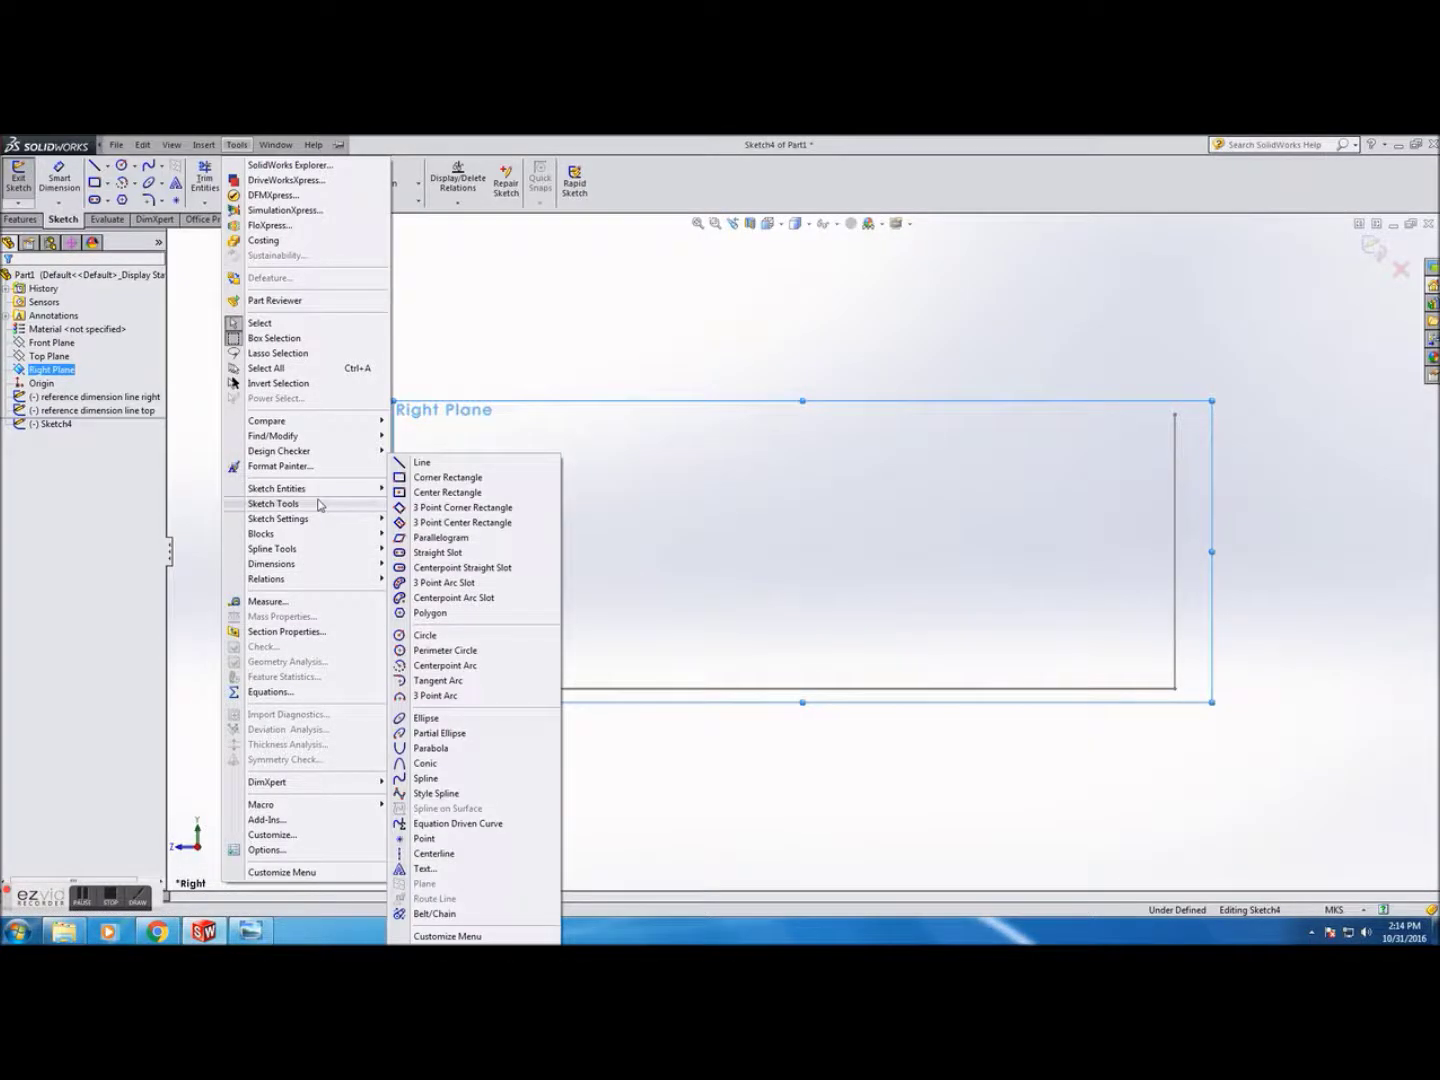
{"action": "mouse_move", "coordinate": [370, 505]}
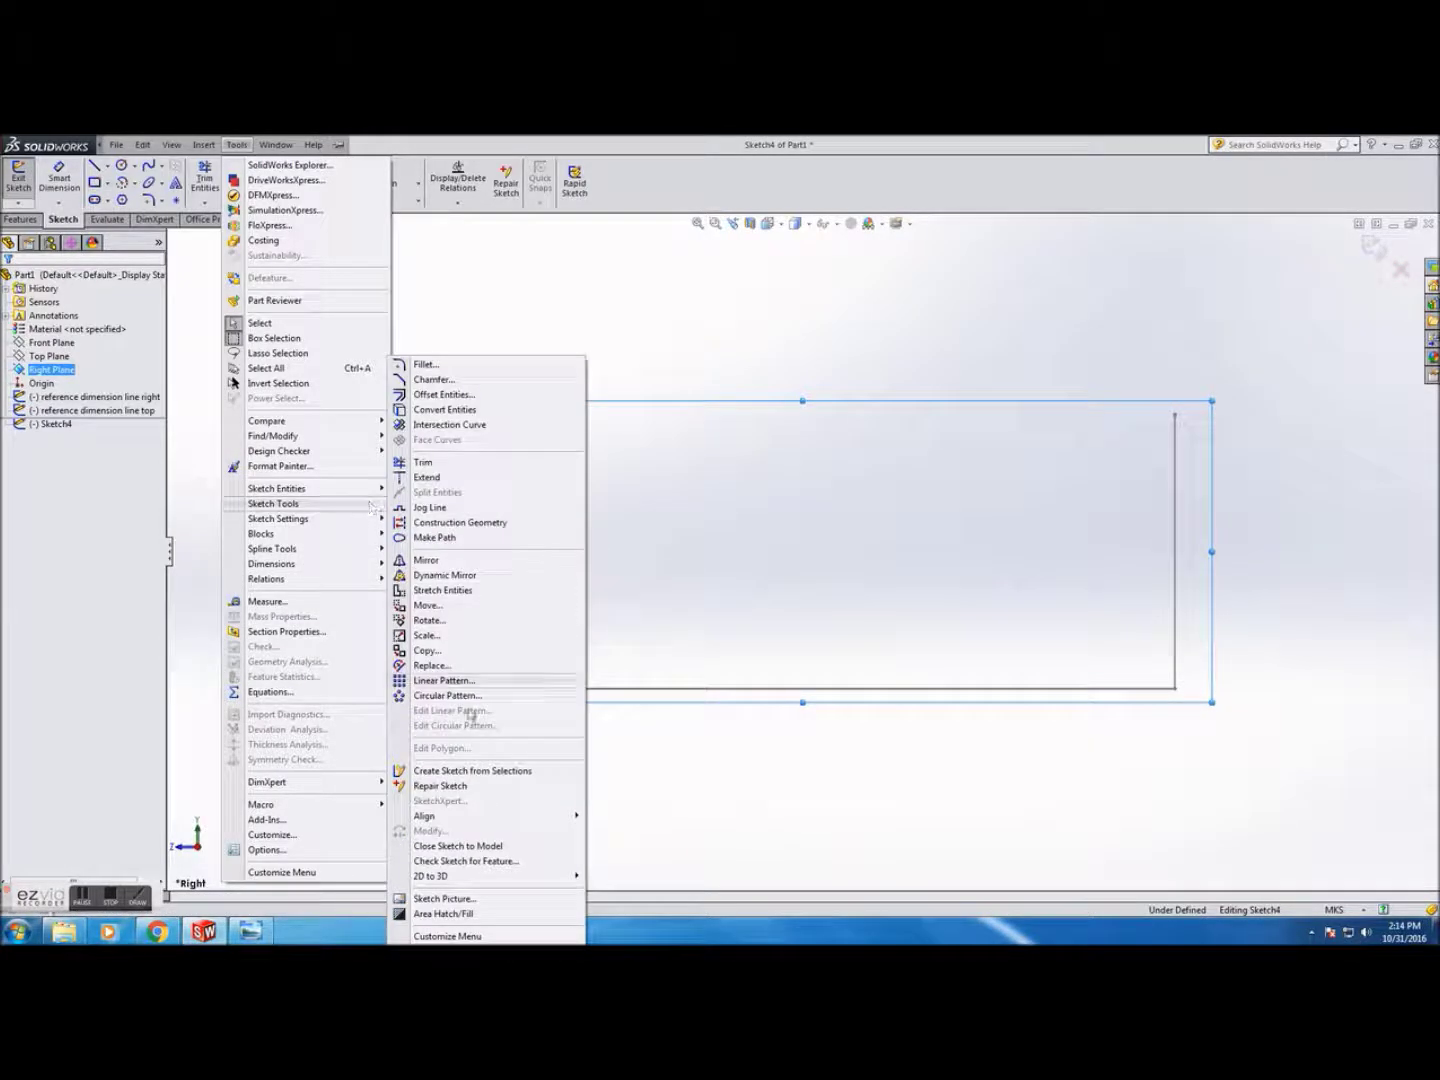
{"action": "left_click", "coordinate": [477, 902]}
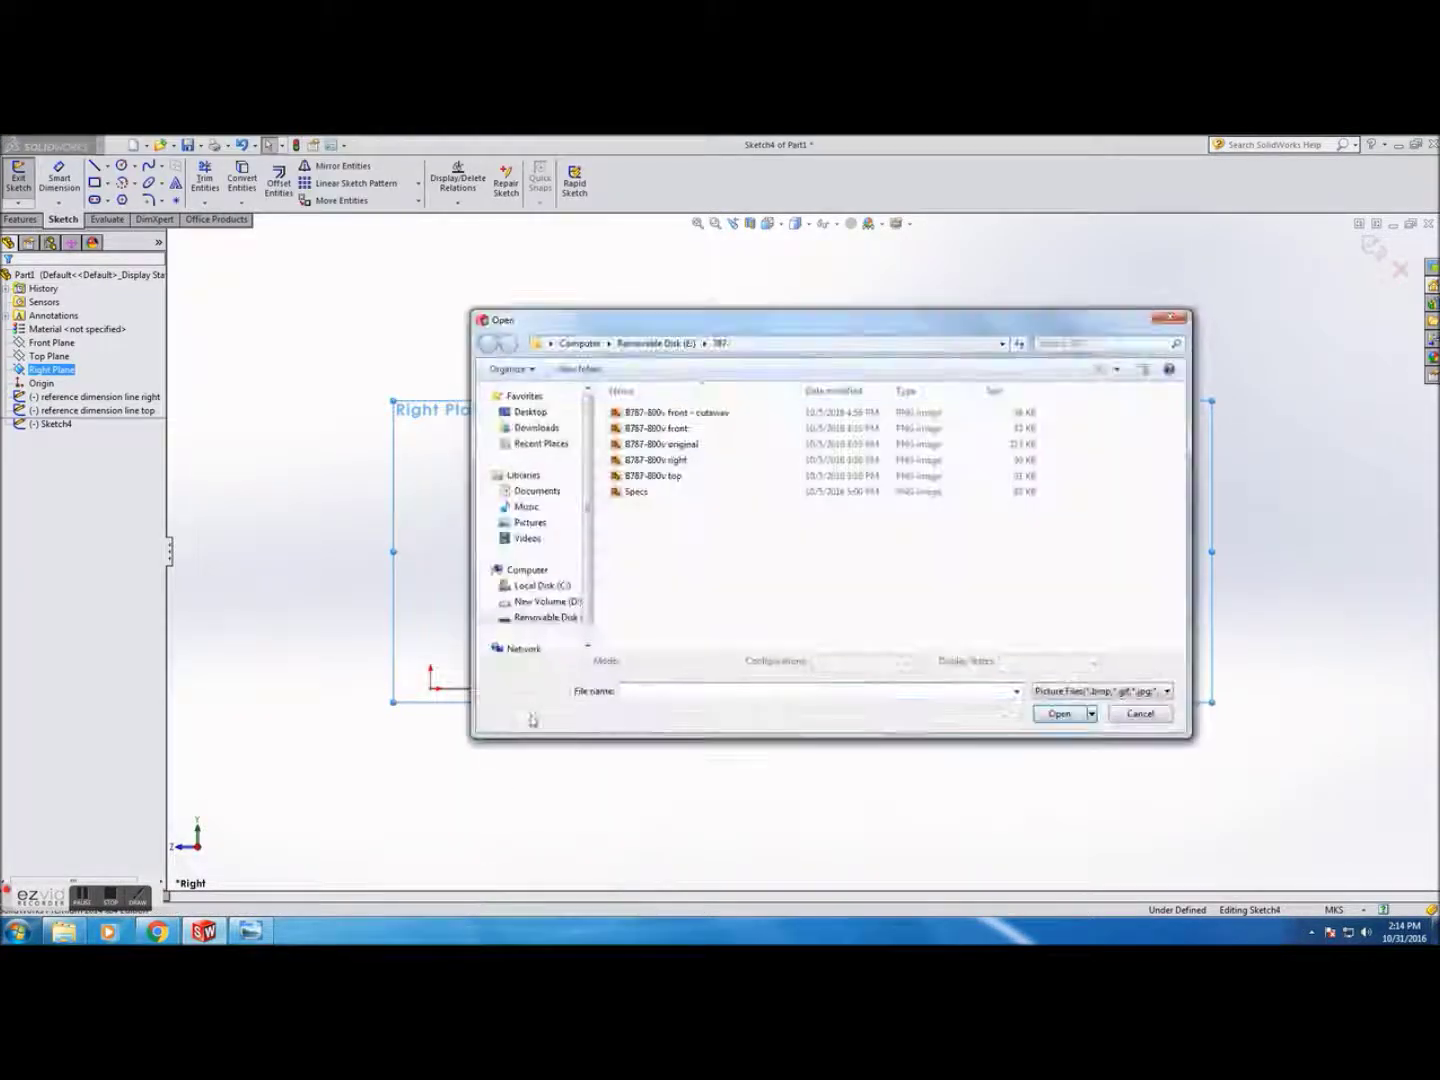
{"action": "left_click", "coordinate": [686, 463]}
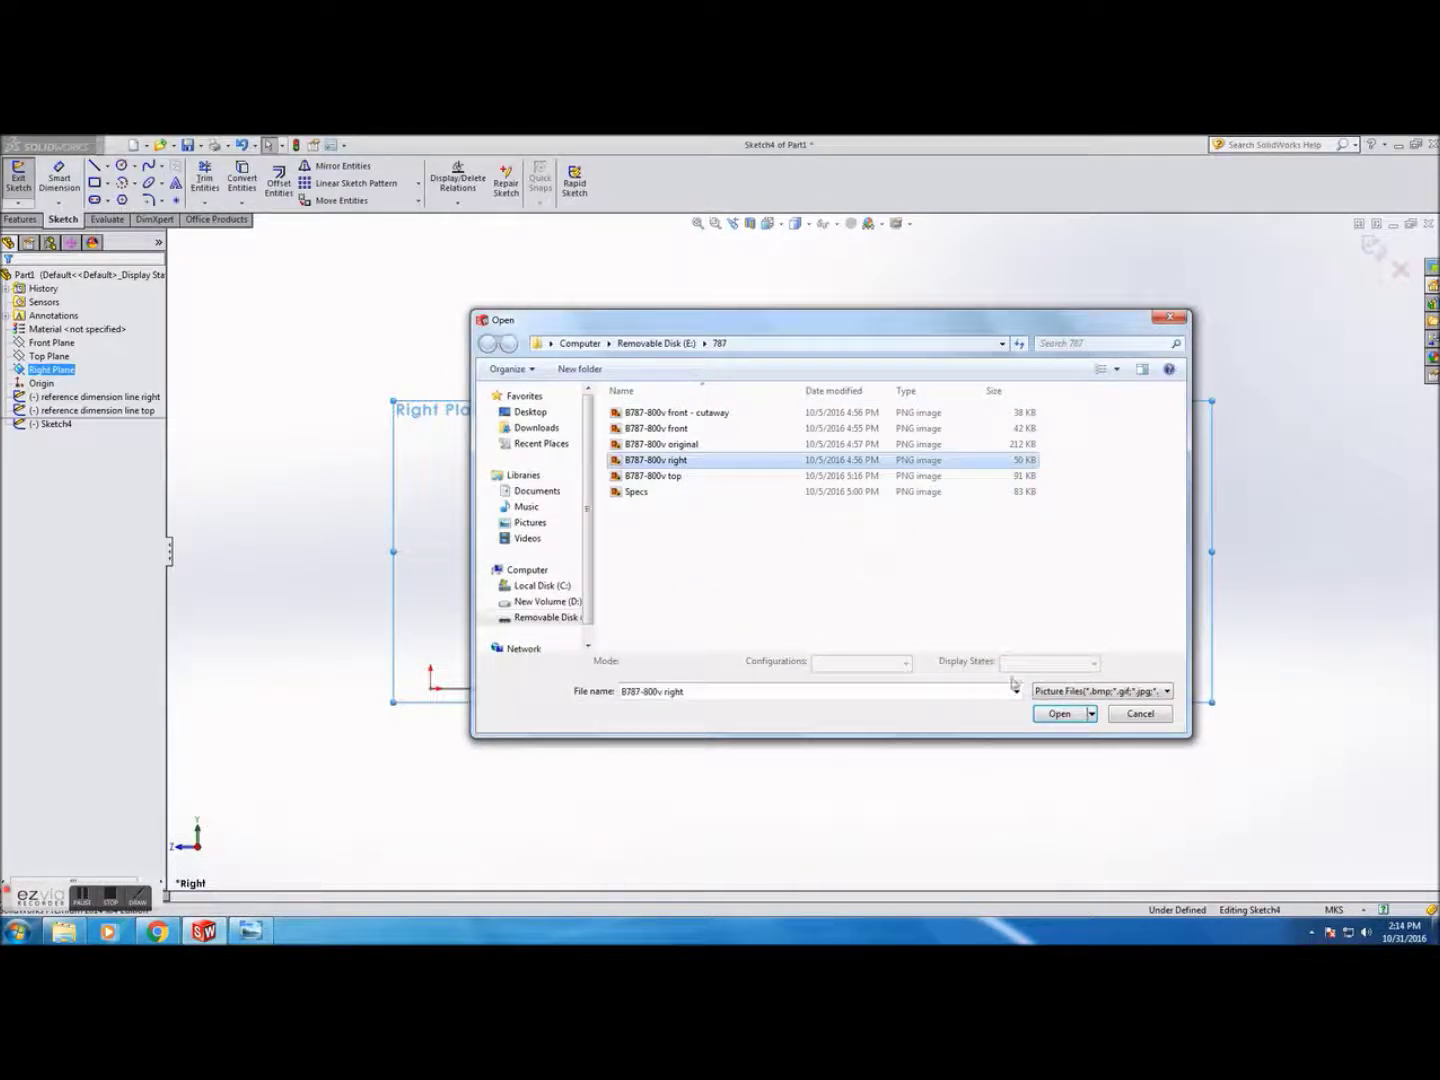
{"action": "left_click", "coordinate": [1058, 715]}
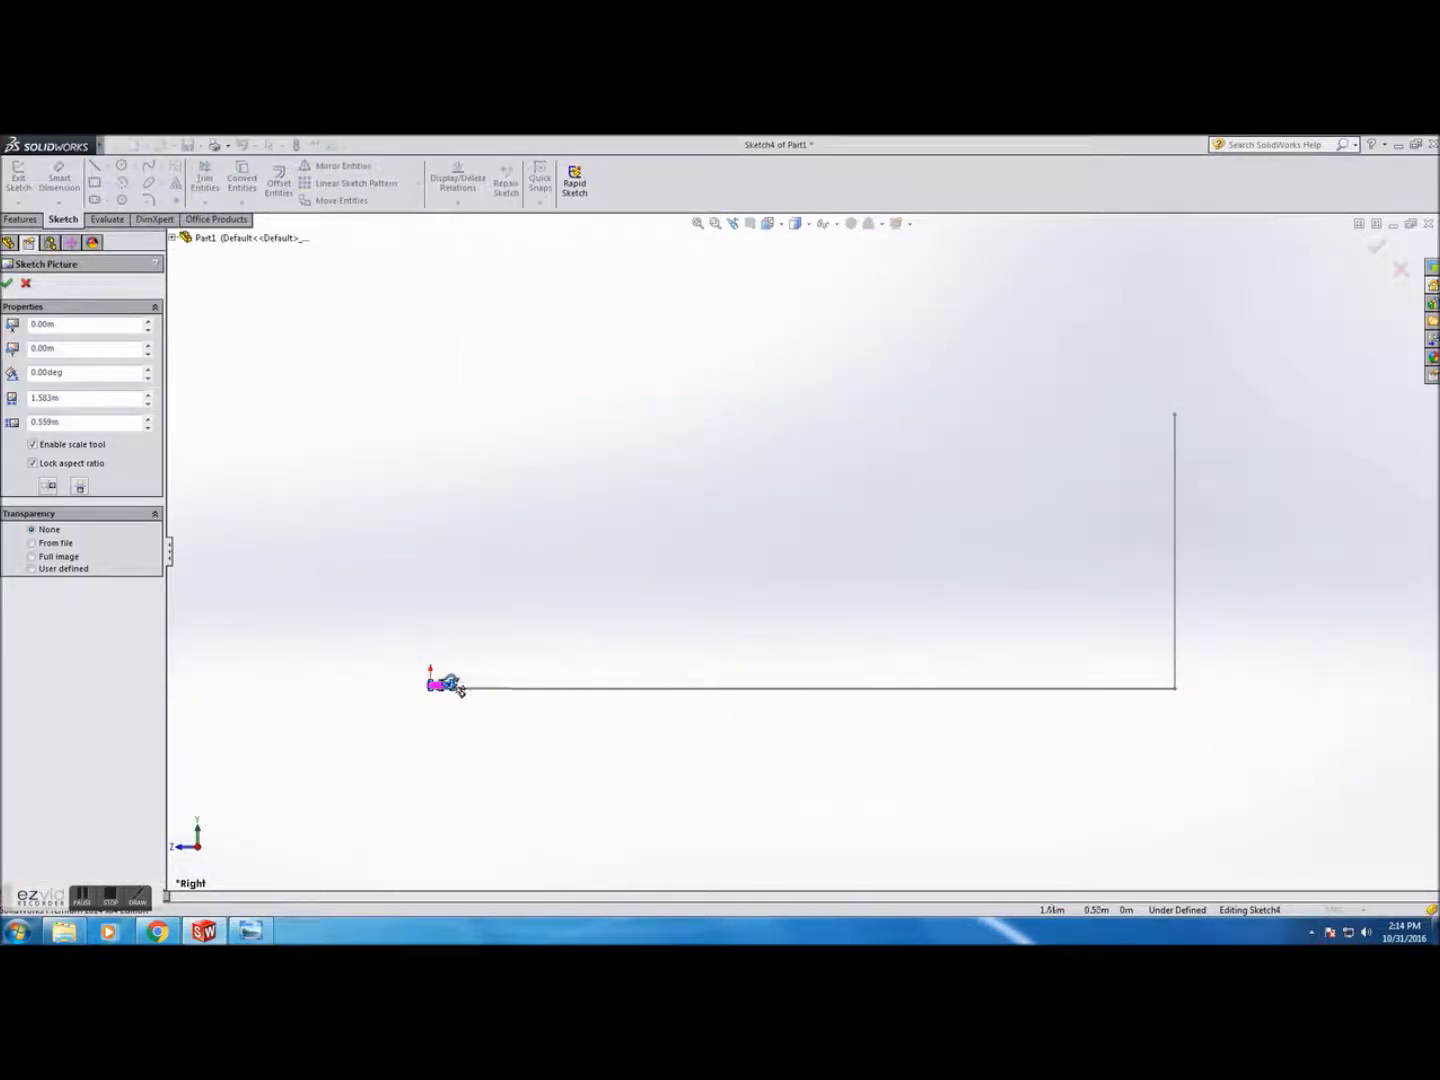
Scale the side-view picture up to about 18.7 m wide
{"action": "scroll", "coordinate": [450, 680], "scroll_direction": "up", "scroll_amount": 4}
{"action": "scroll", "coordinate": [599, 635], "scroll_direction": "down", "scroll_amount": 5}
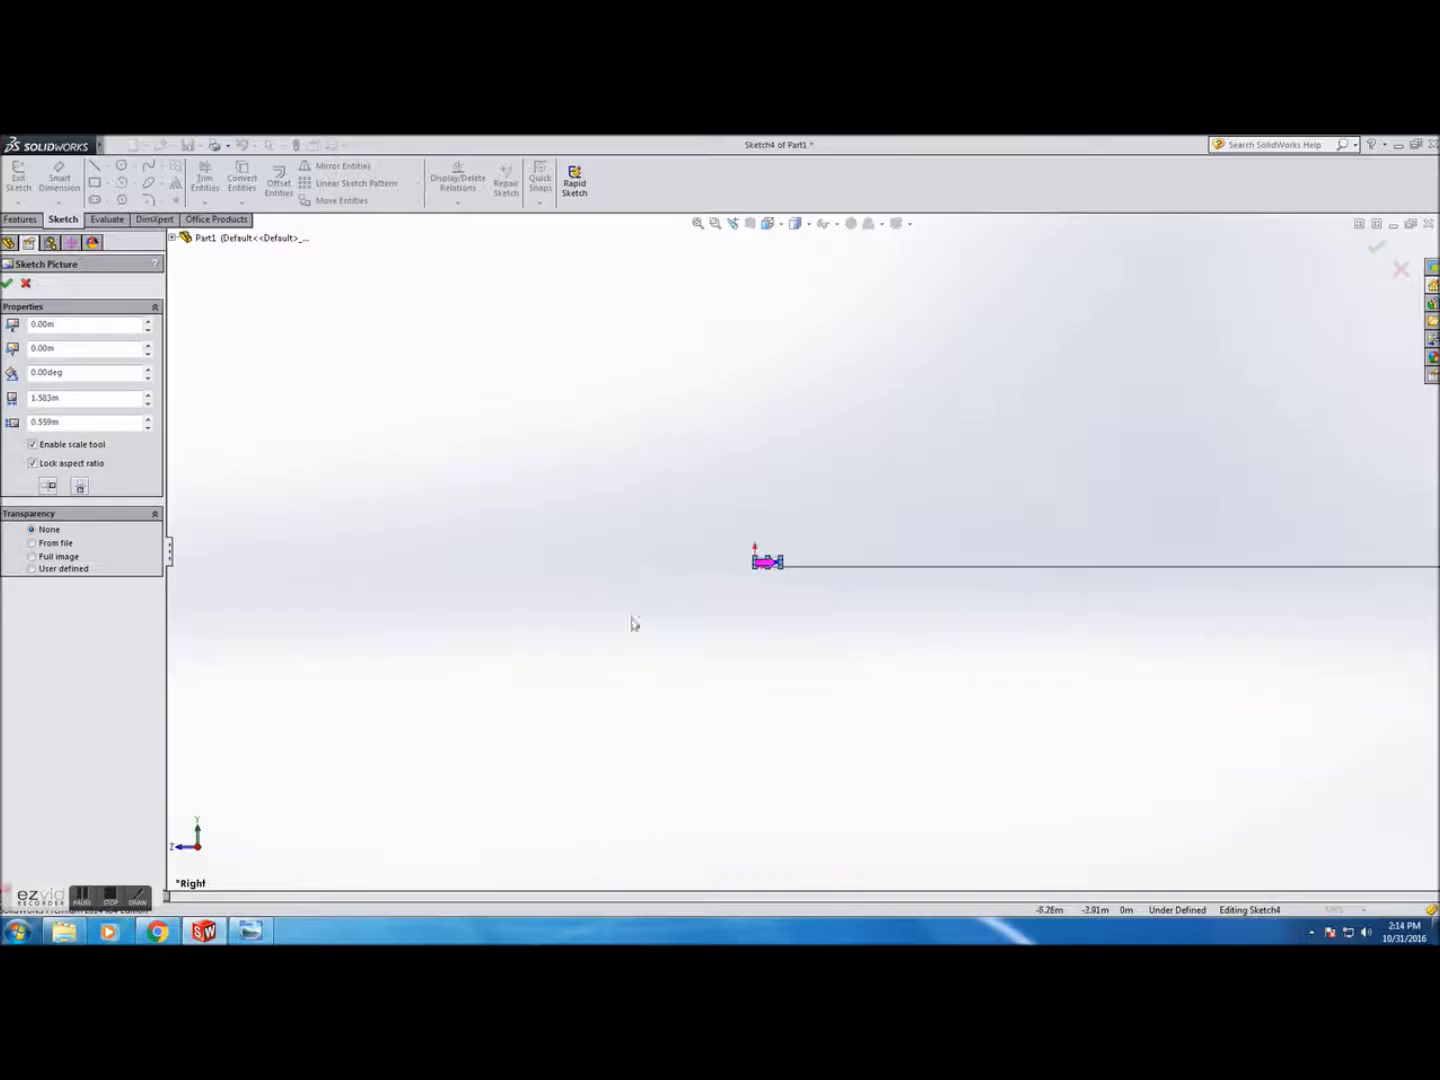
{"action": "left_click_drag", "start_coordinate": [827, 498], "coordinate": [1315, 325]}
{"action": "scroll", "coordinate": [1080, 430], "scroll_direction": "up", "scroll_amount": 5}
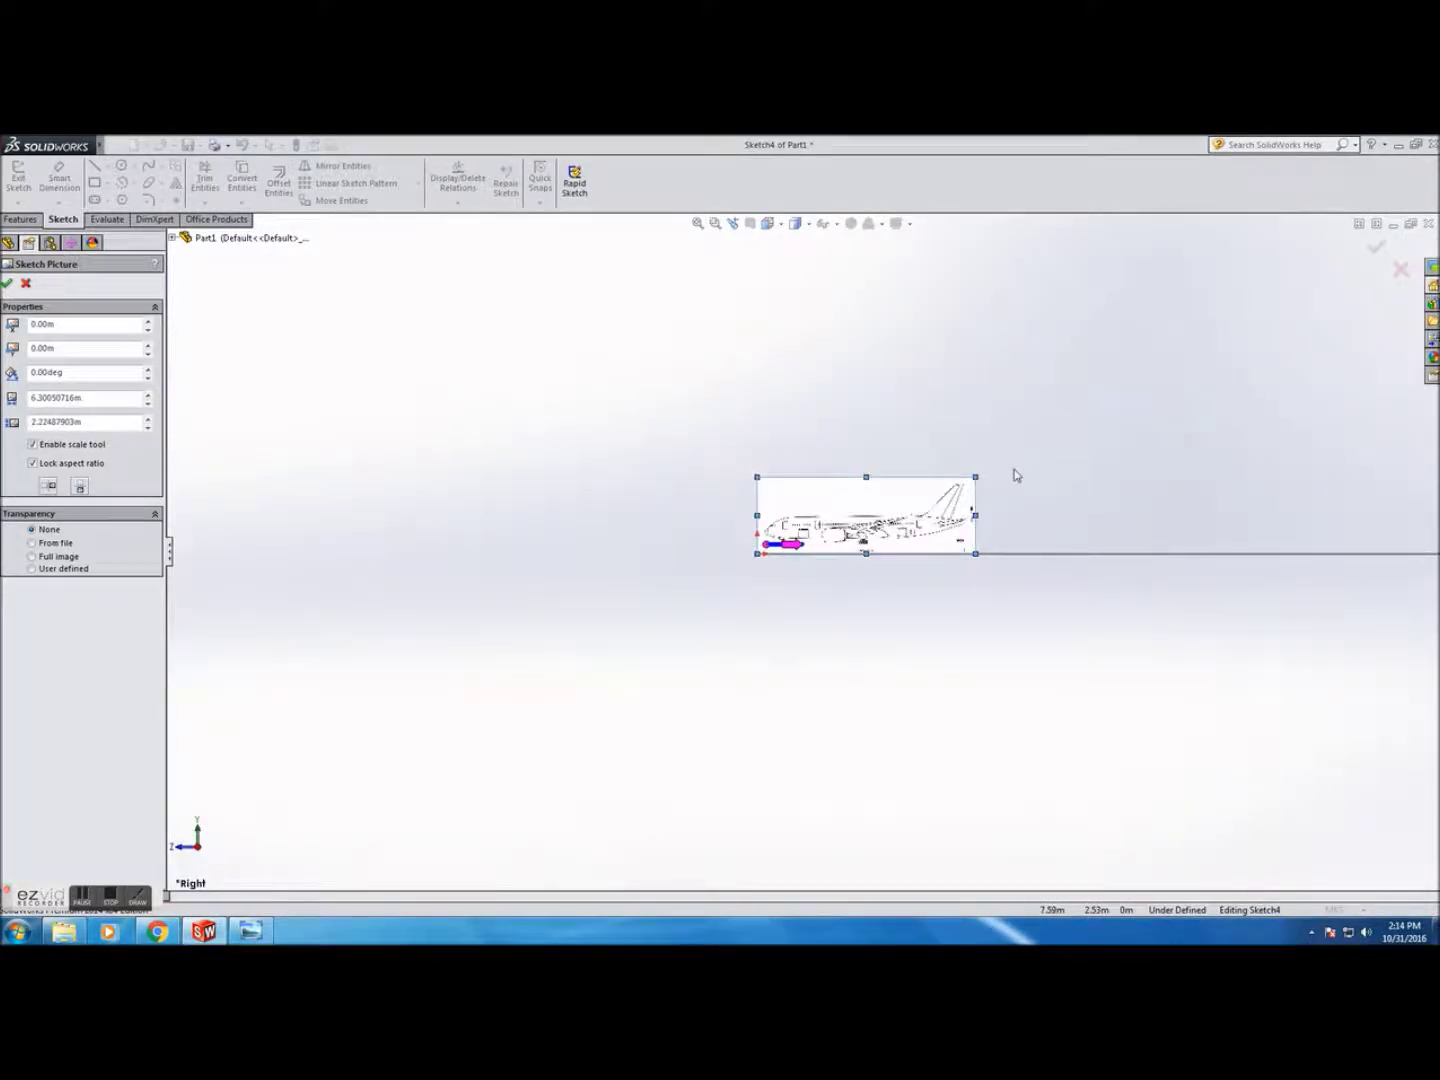
{"action": "left_click_drag", "start_coordinate": [975, 475], "coordinate": [1350, 342]}
{"action": "scroll", "coordinate": [1125, 440], "scroll_direction": "up", "scroll_amount": 2}
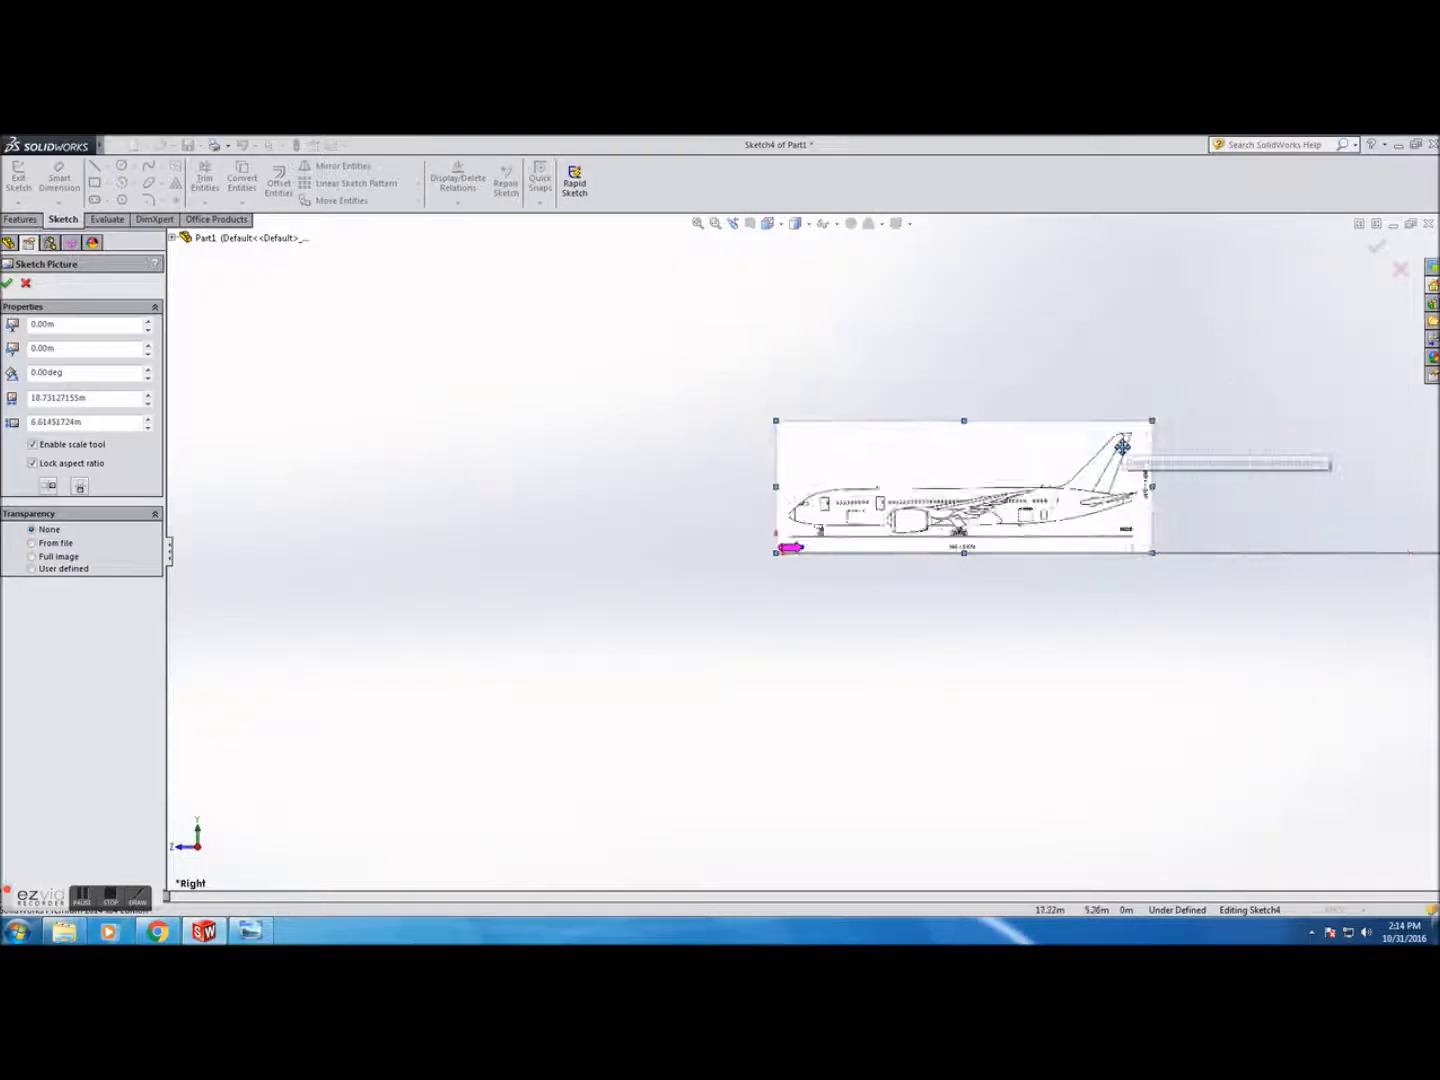
{"action": "scroll", "coordinate": [1101, 465], "scroll_direction": "up", "scroll_amount": 2}
{"action": "scroll", "coordinate": [1064, 479], "scroll_direction": "down", "scroll_amount": 4}
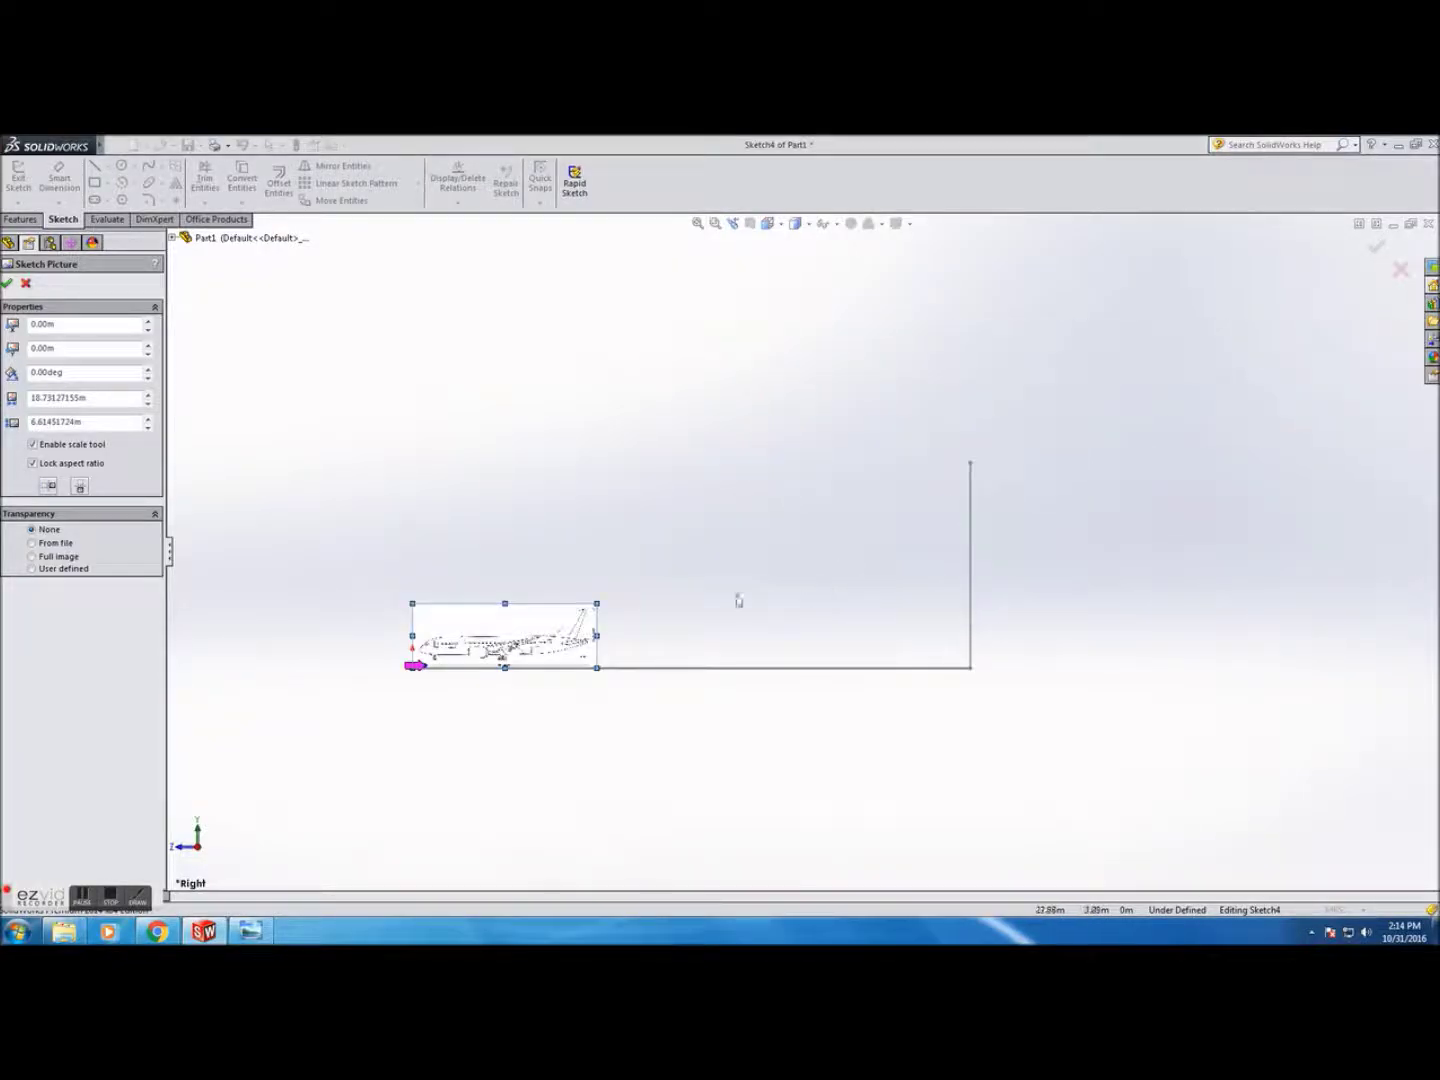
Keep scaling the picture to about 62.09 m wide, nose at the origin, then zoom out
{"action": "left_click_drag", "start_coordinate": [597, 603], "coordinate": [842, 467]}
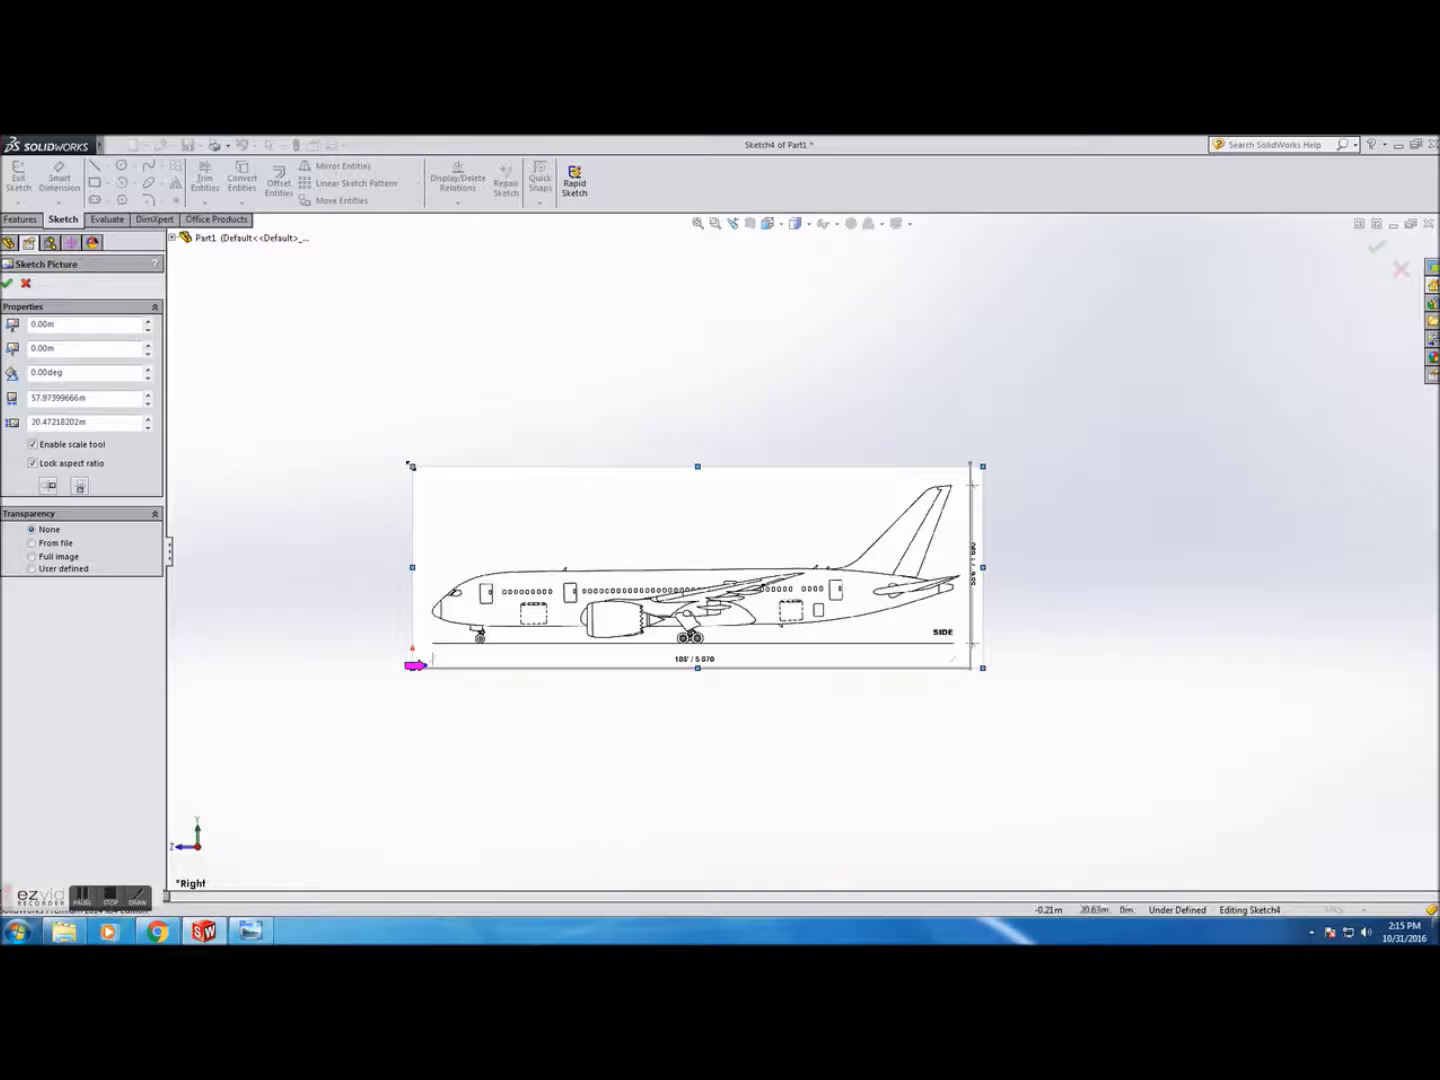
{"action": "mouse_move", "coordinate": [411, 466]}
{"action": "left_mouse_down"}
{"action": "mouse_move", "coordinate": [401, 458]}
{"action": "mouse_move", "coordinate": [472, 521]}
{"action": "mouse_move", "coordinate": [477, 567]}
{"action": "left_mouse_up"}
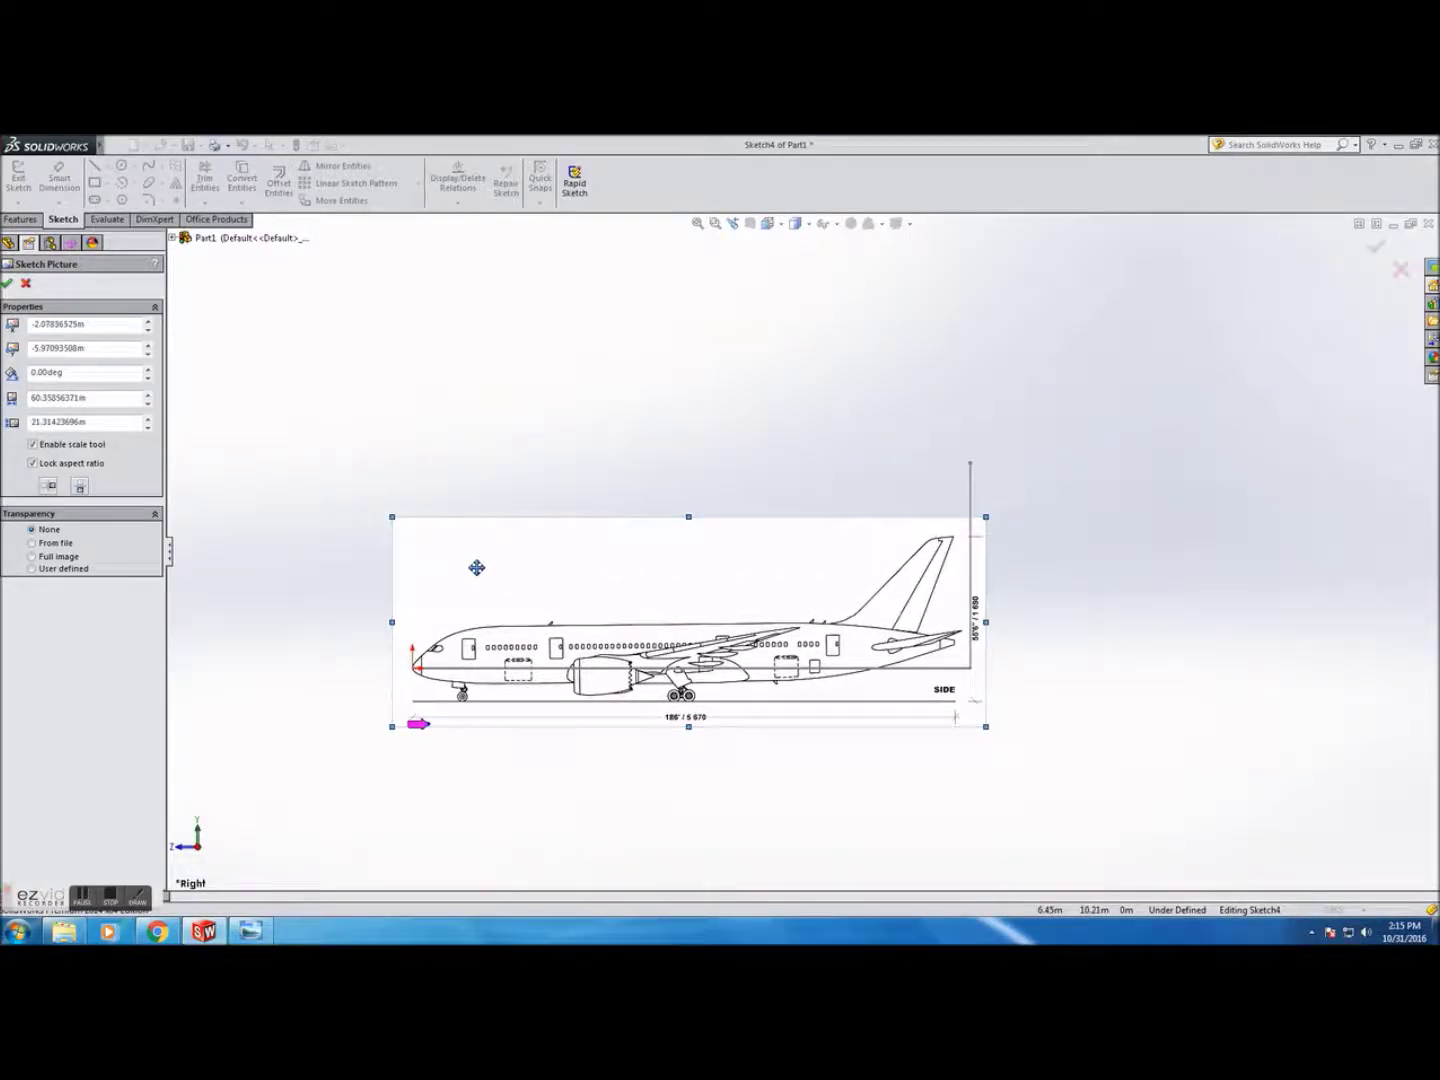
{"action": "left_click_drag", "start_coordinate": [987, 518], "coordinate": [995, 512]}
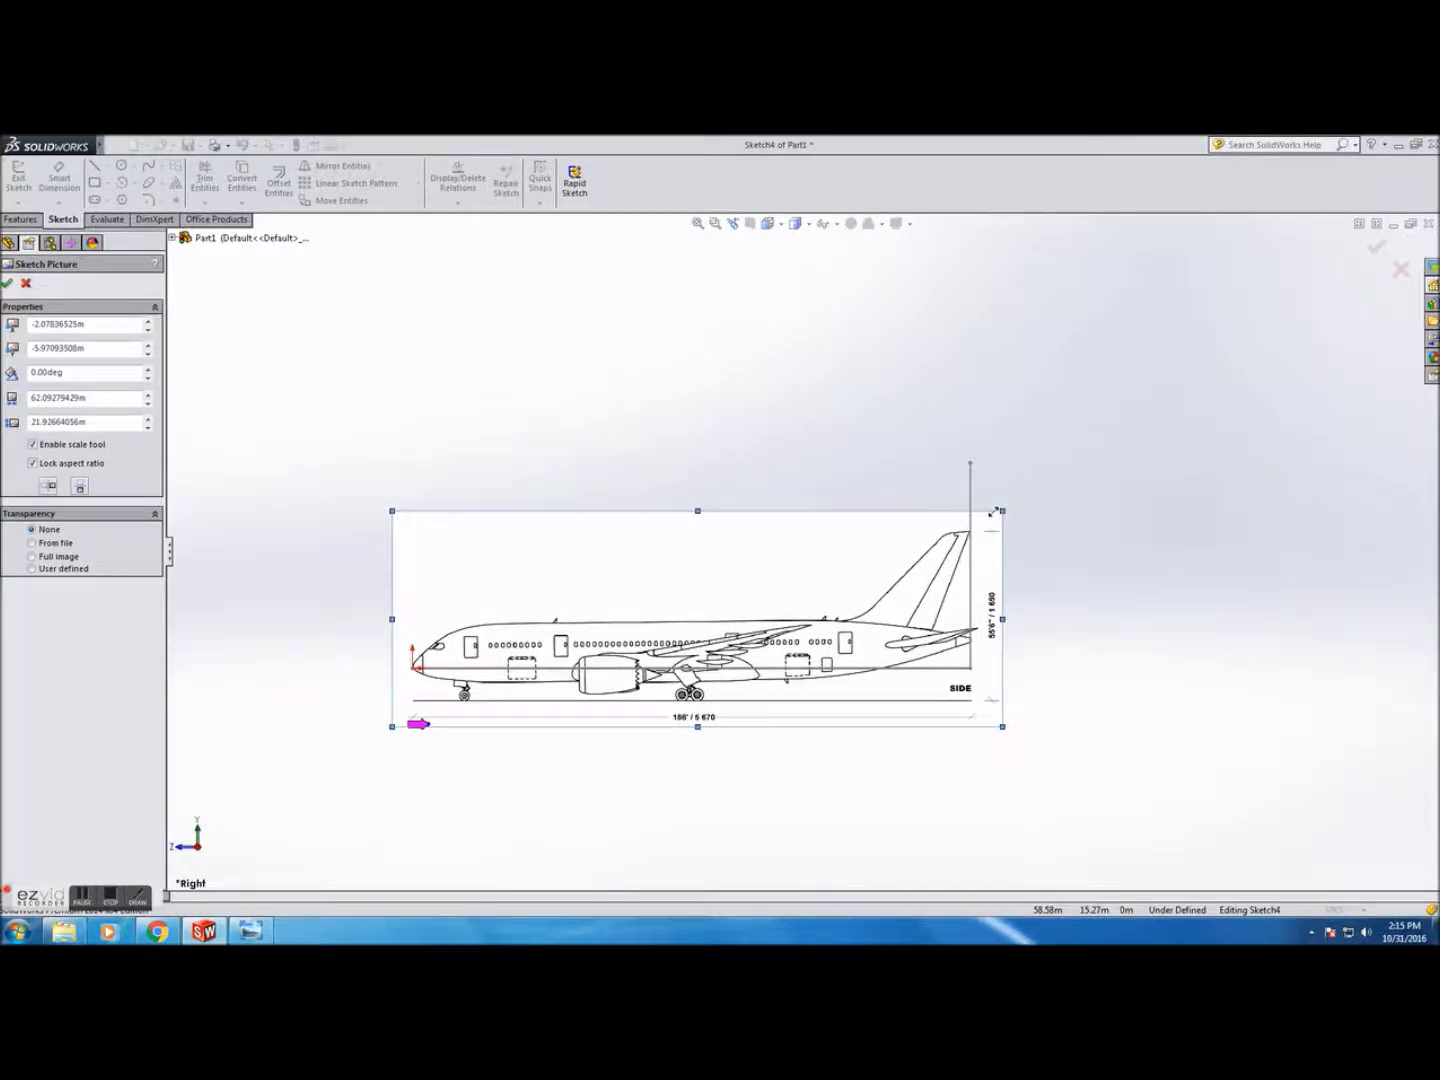
{"action": "key", "text": "z"}
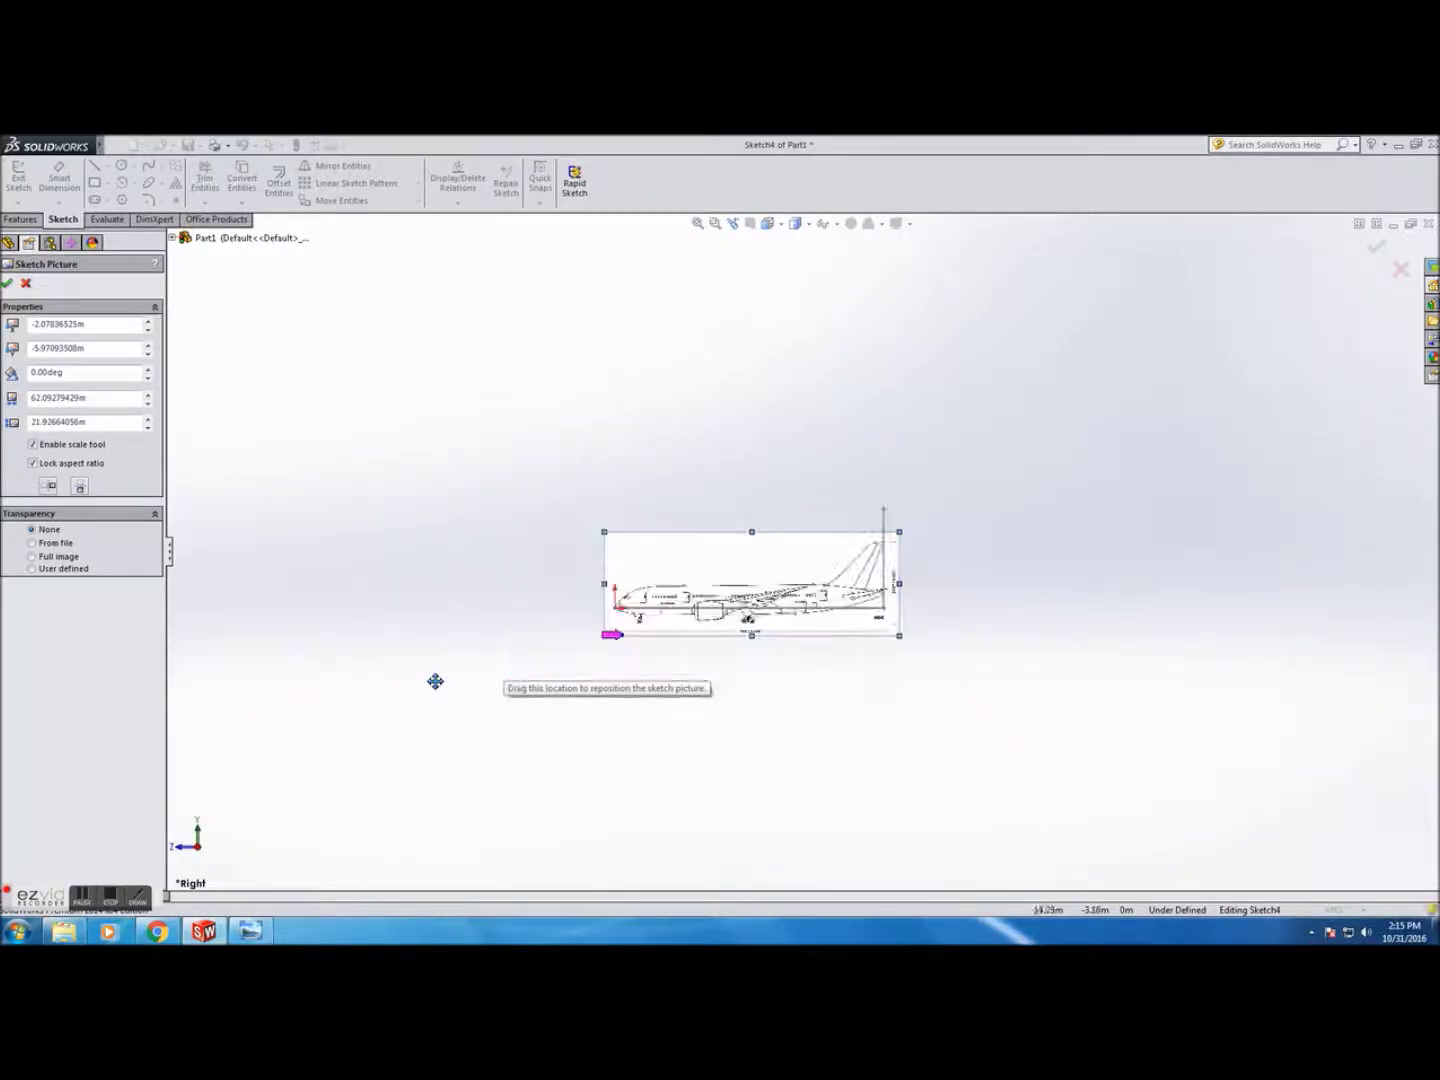
{"action": "scroll", "coordinate": [661, 588], "scroll_direction": "up", "scroll_amount": 10}
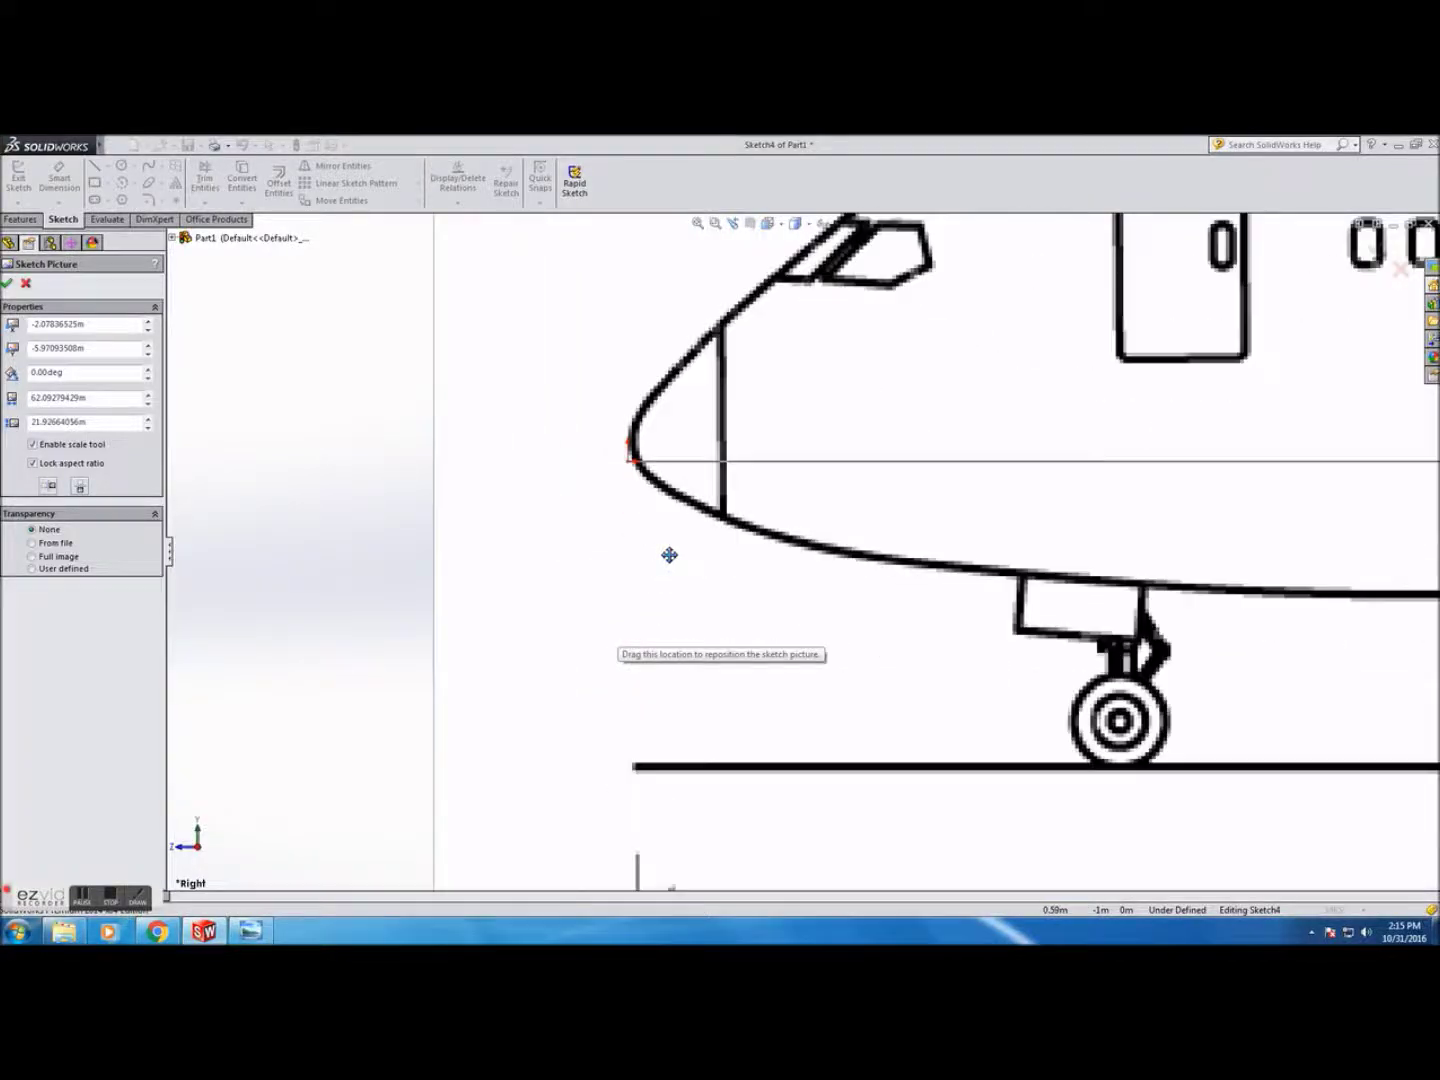
Nudge the side-view picture down so the nose sits on the horizontal reference line
{"action": "left_click_drag", "start_coordinate": [669, 500], "coordinate": [668, 526]}
{"action": "scroll", "coordinate": [657, 473], "scroll_direction": "up", "scroll_amount": 5}
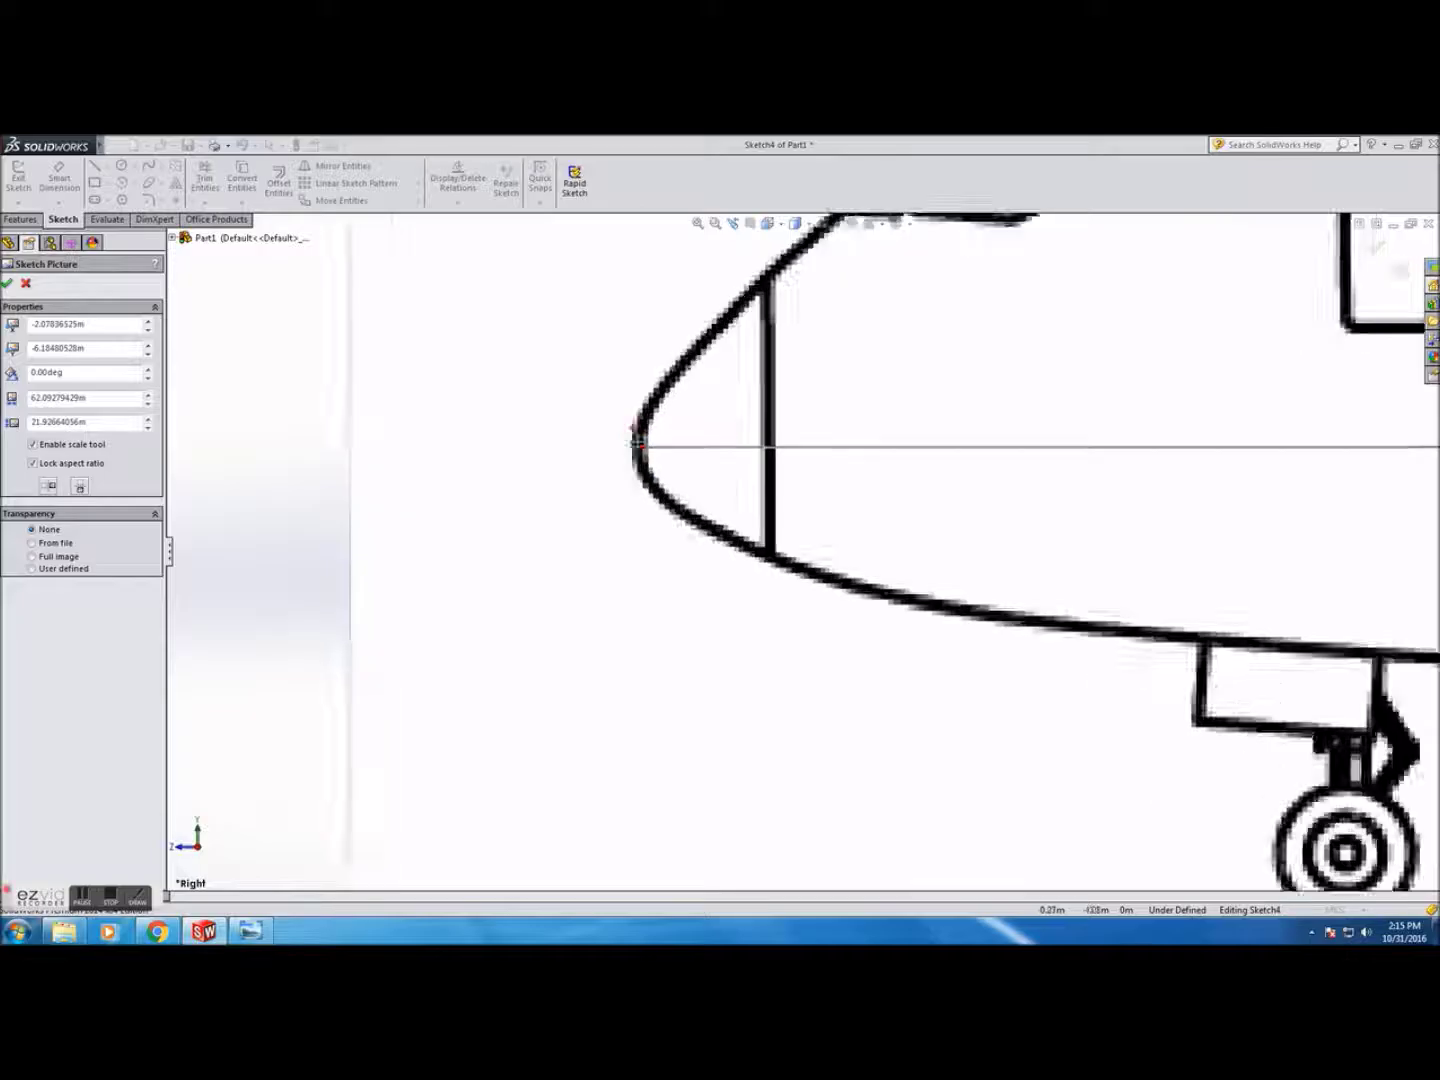
{"action": "scroll", "coordinate": [697, 472], "scroll_direction": "up", "scroll_amount": 1}
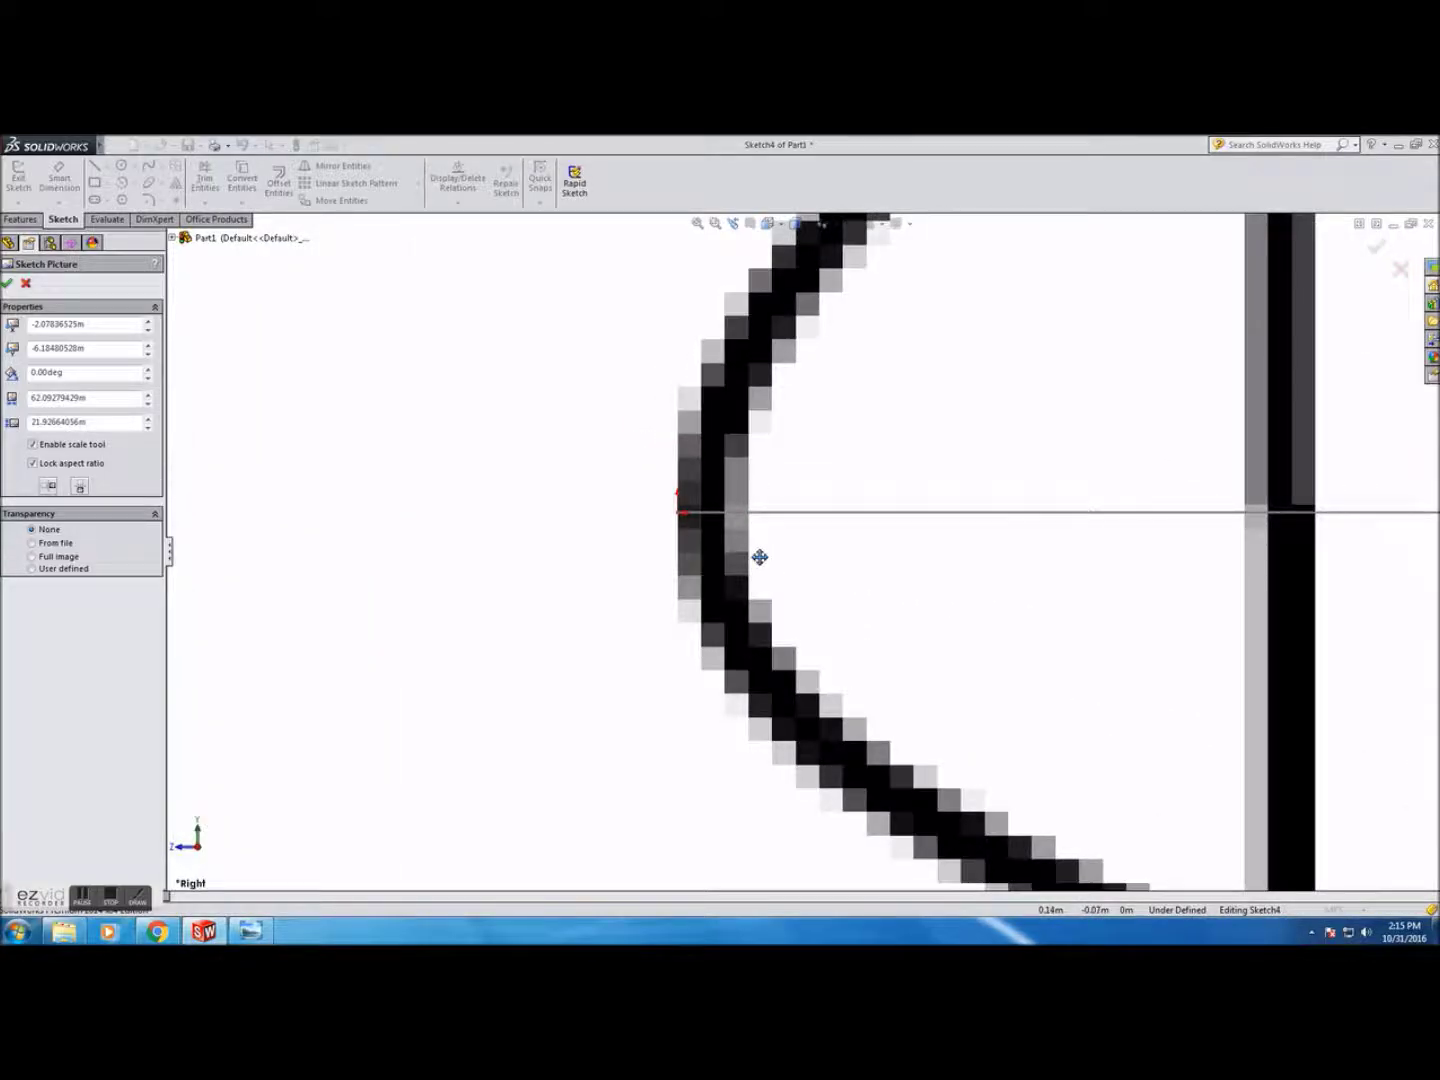
{"action": "left_click_drag", "start_coordinate": [761, 557], "coordinate": [759, 564]}
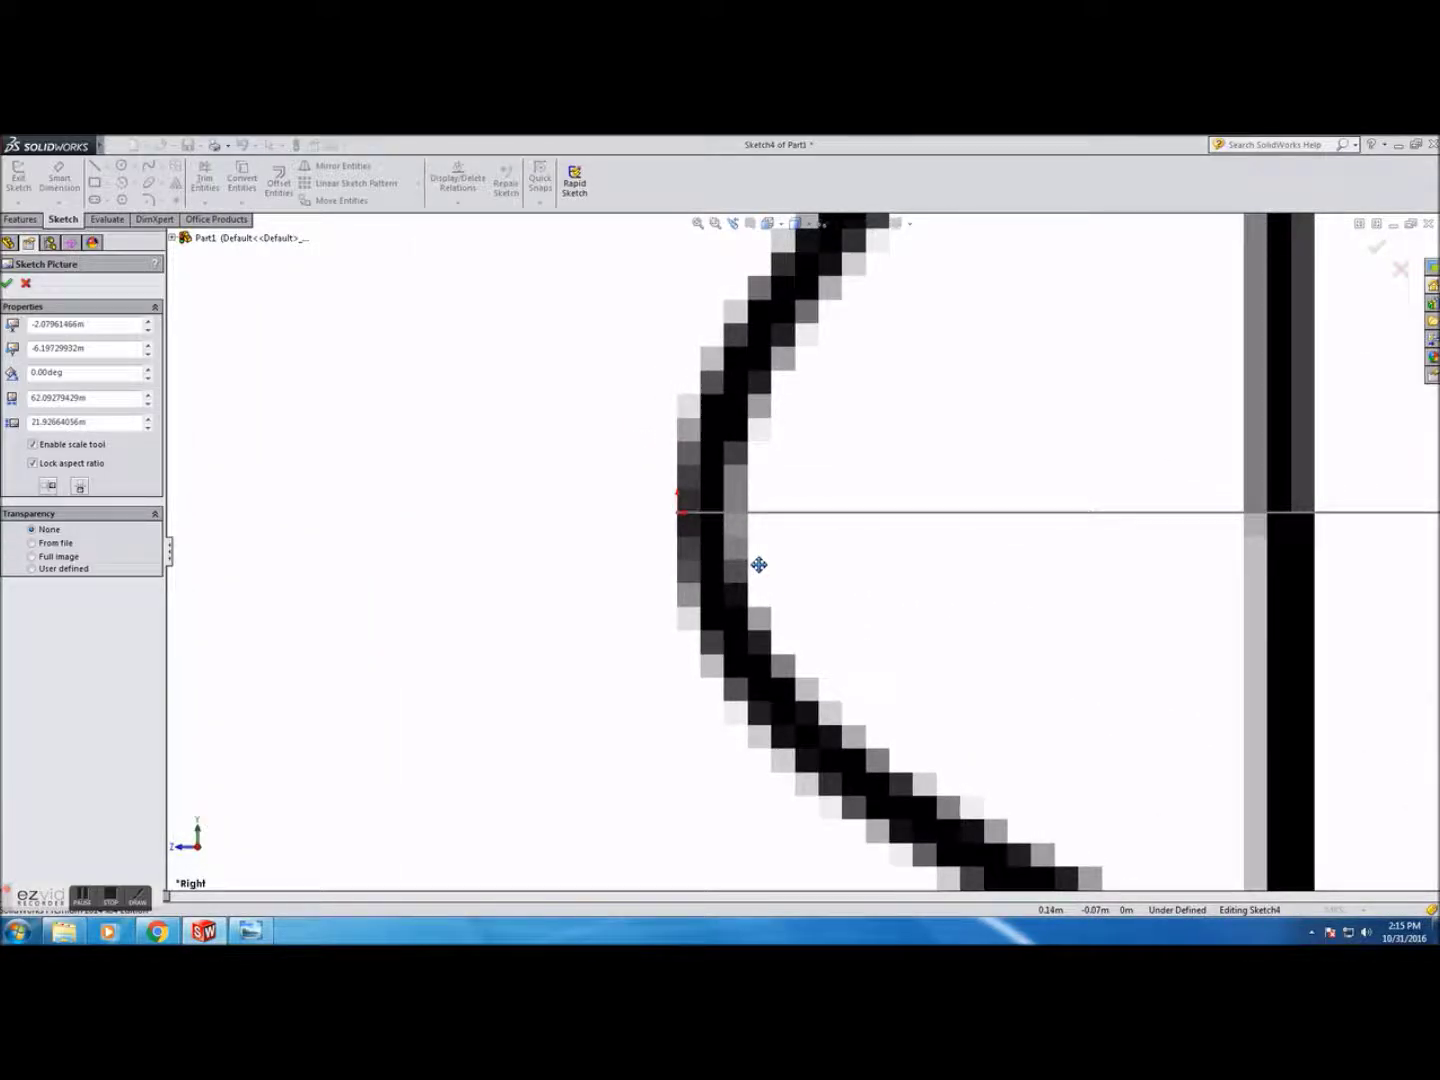
{"action": "scroll", "coordinate": [760, 565], "scroll_direction": "down", "scroll_amount": 10}
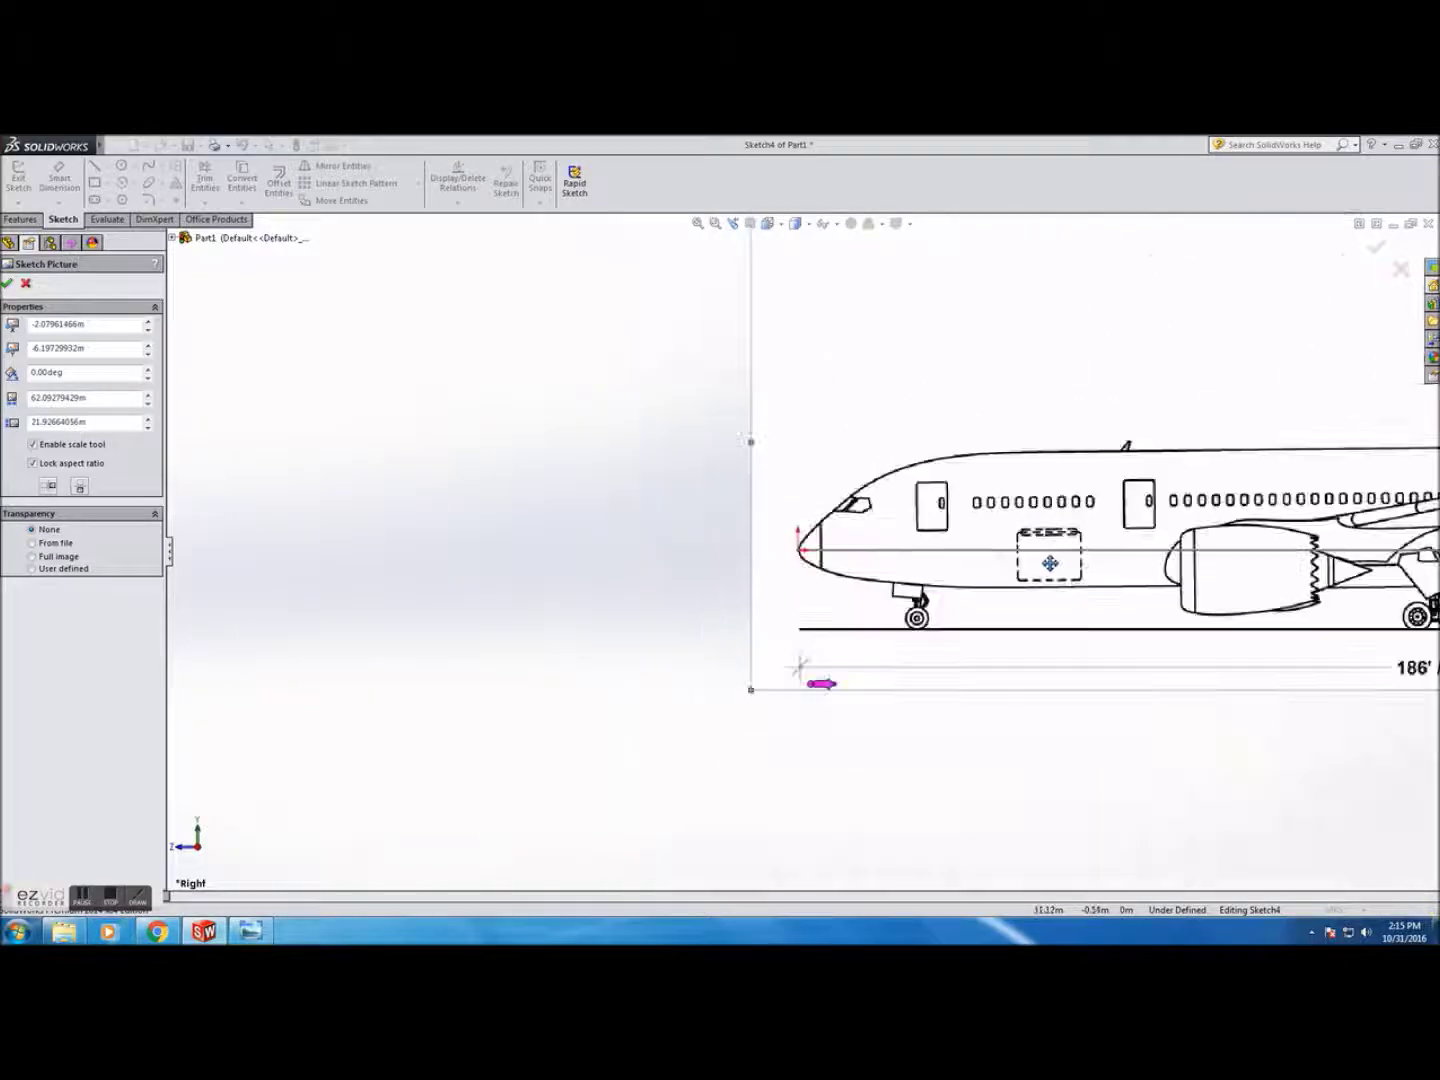
{"action": "scroll", "coordinate": [1078, 560], "scroll_direction": "up", "scroll_amount": 8}
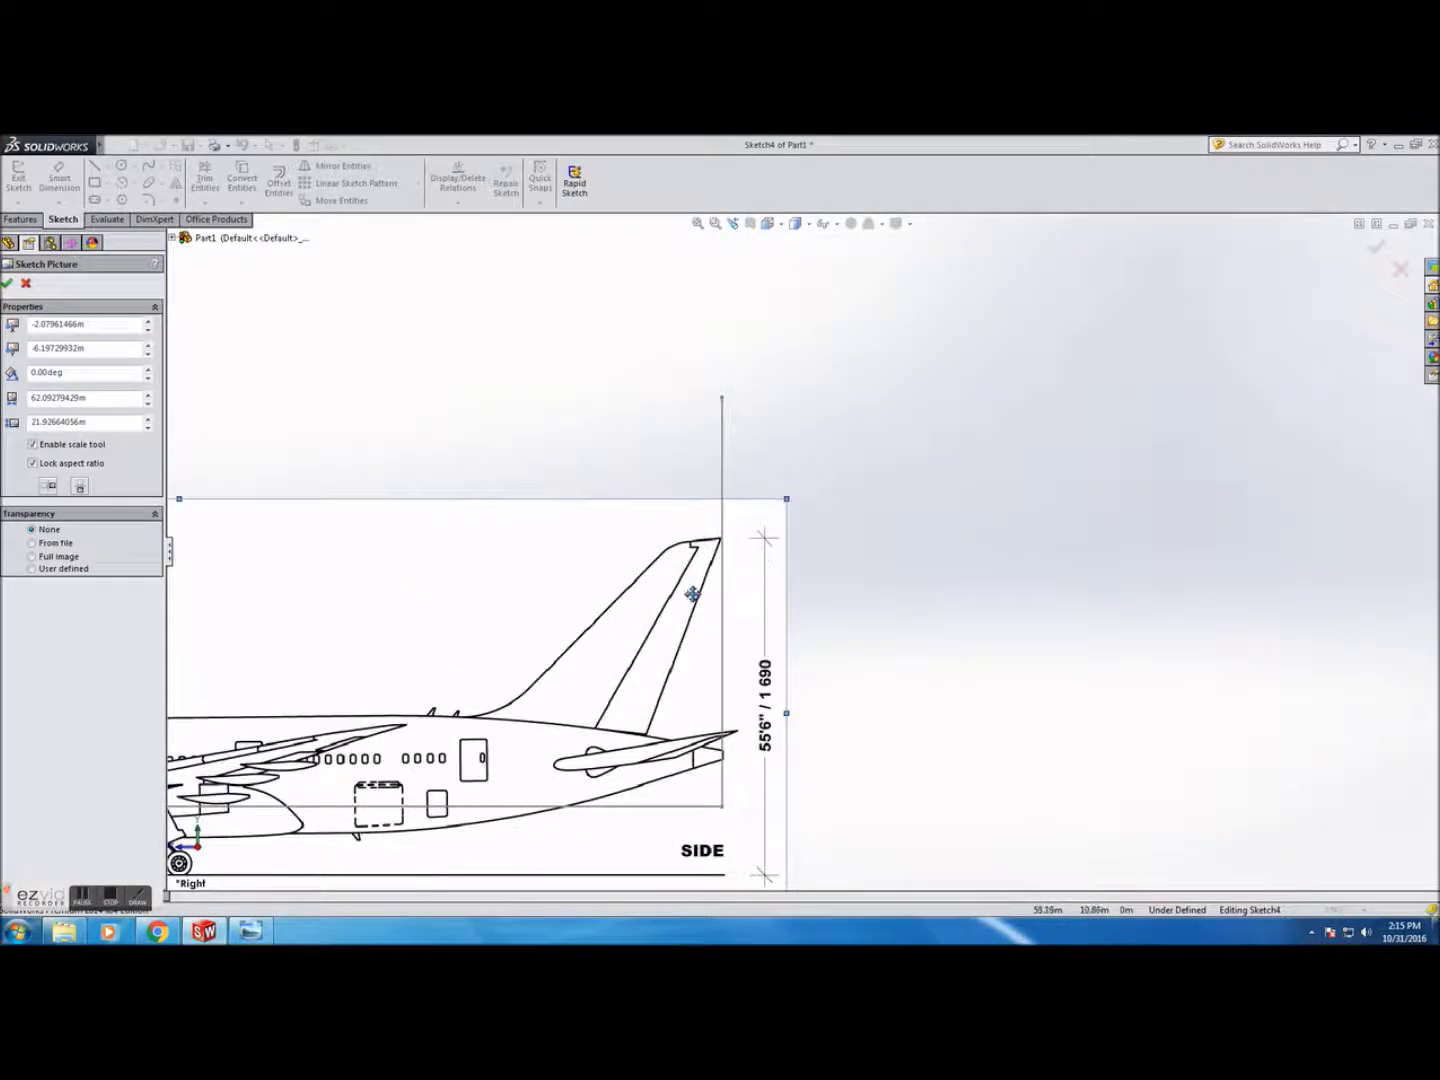
{"action": "scroll", "coordinate": [698, 588], "scroll_direction": "up", "scroll_amount": 2}
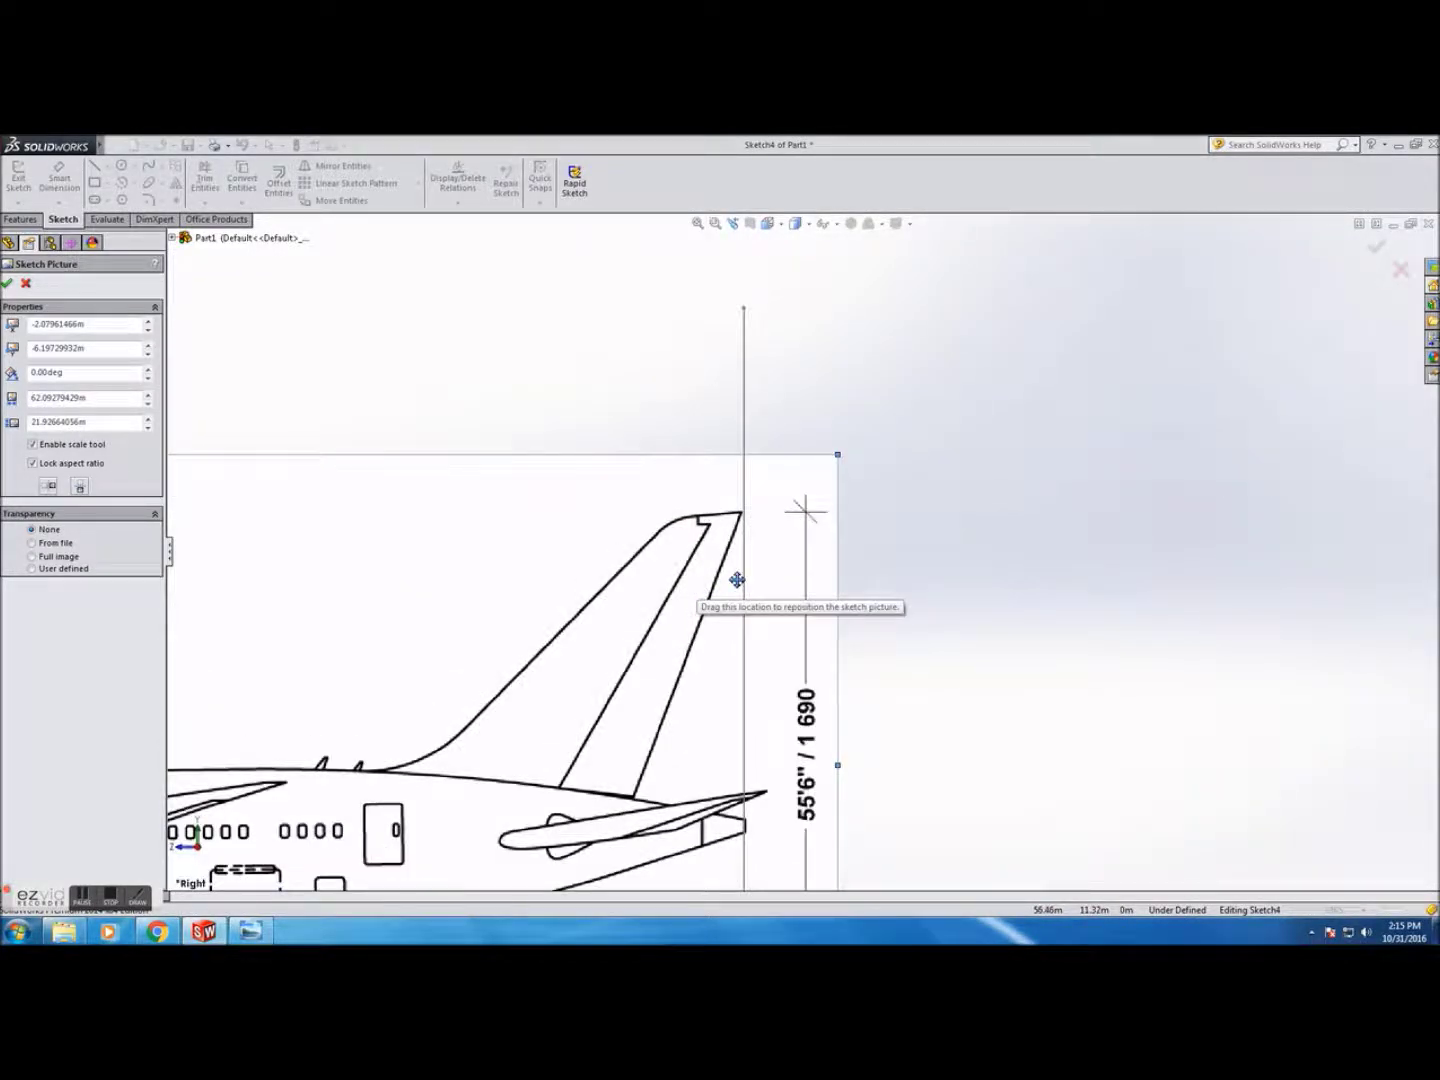
Fine-tune the picture's size so the tail meets the vertical reference line
{"action": "left_click_drag", "start_coordinate": [840, 453], "coordinate": [833, 456]}
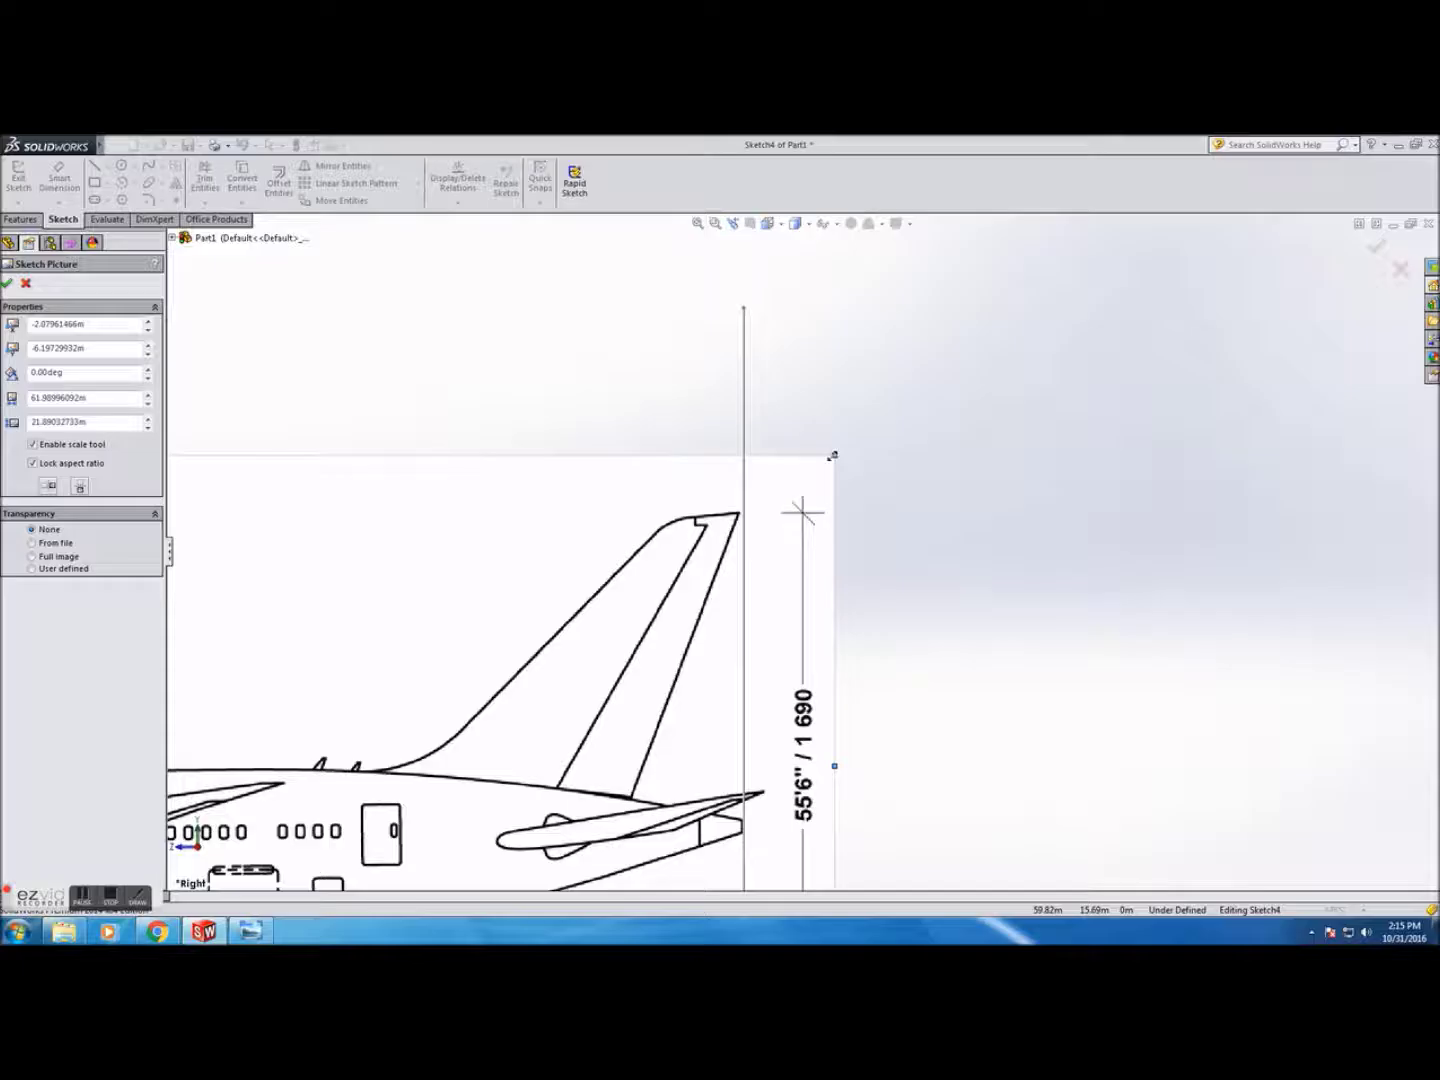
{"action": "left_click_drag", "start_coordinate": [832, 455], "coordinate": [835, 454]}
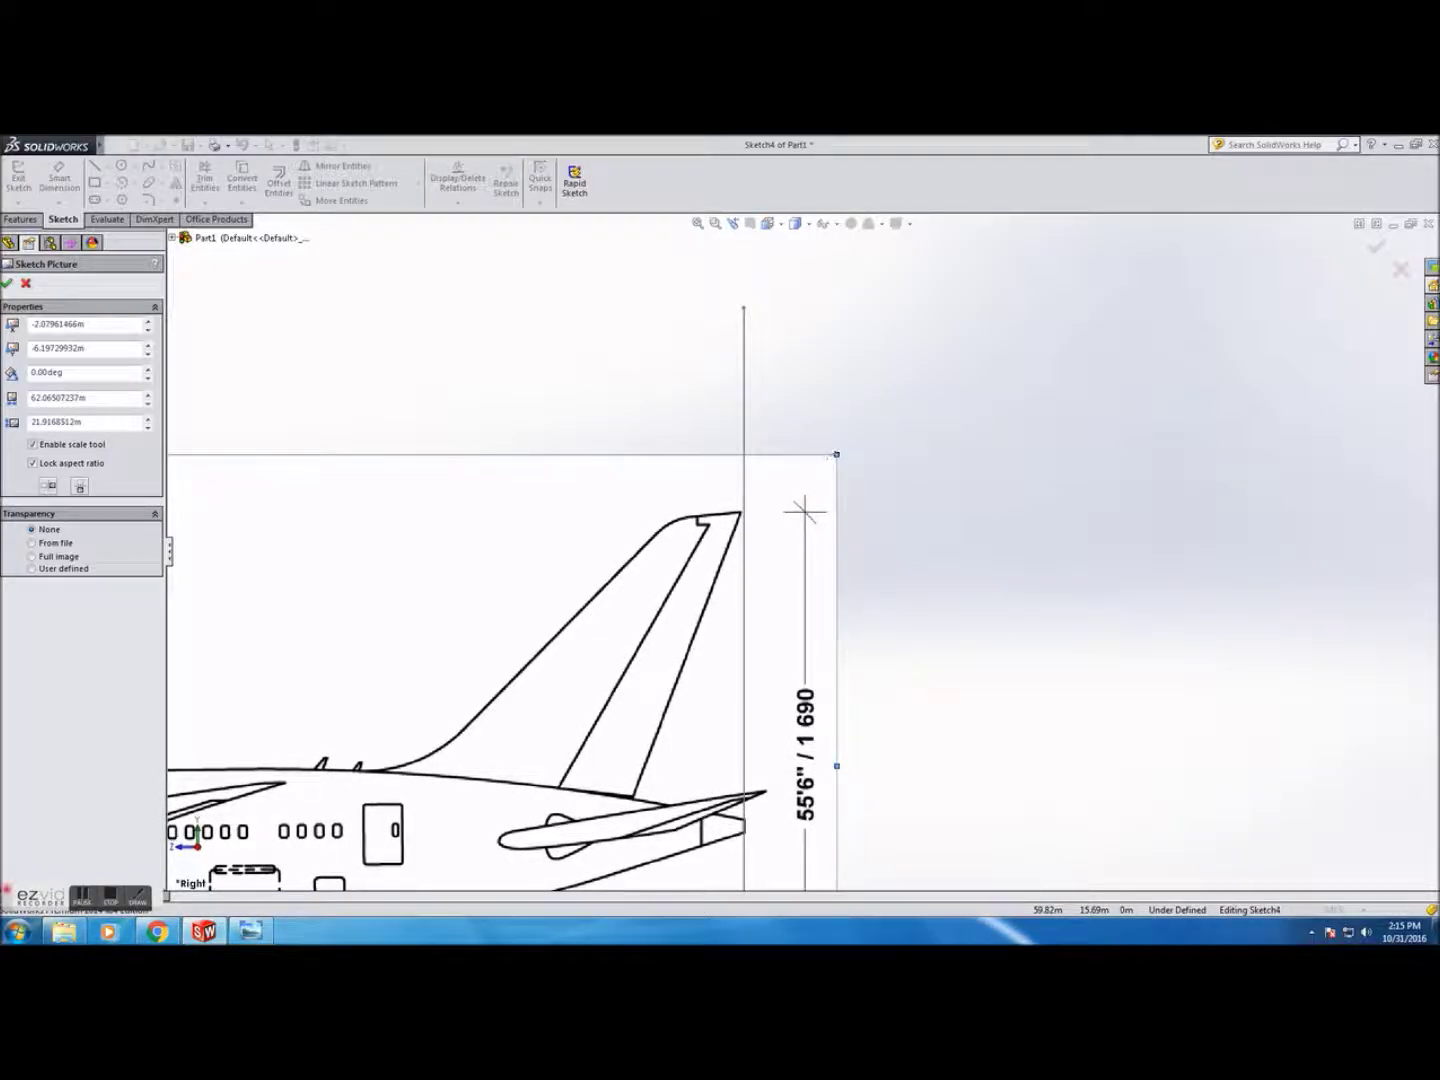
{"action": "scroll", "coordinate": [770, 751], "scroll_direction": "up", "scroll_amount": 3}
{"action": "scroll", "coordinate": [790, 761], "scroll_direction": "down", "scroll_amount": 6}
{"action": "scroll", "coordinate": [794, 460], "scroll_direction": "down", "scroll_amount": 1}
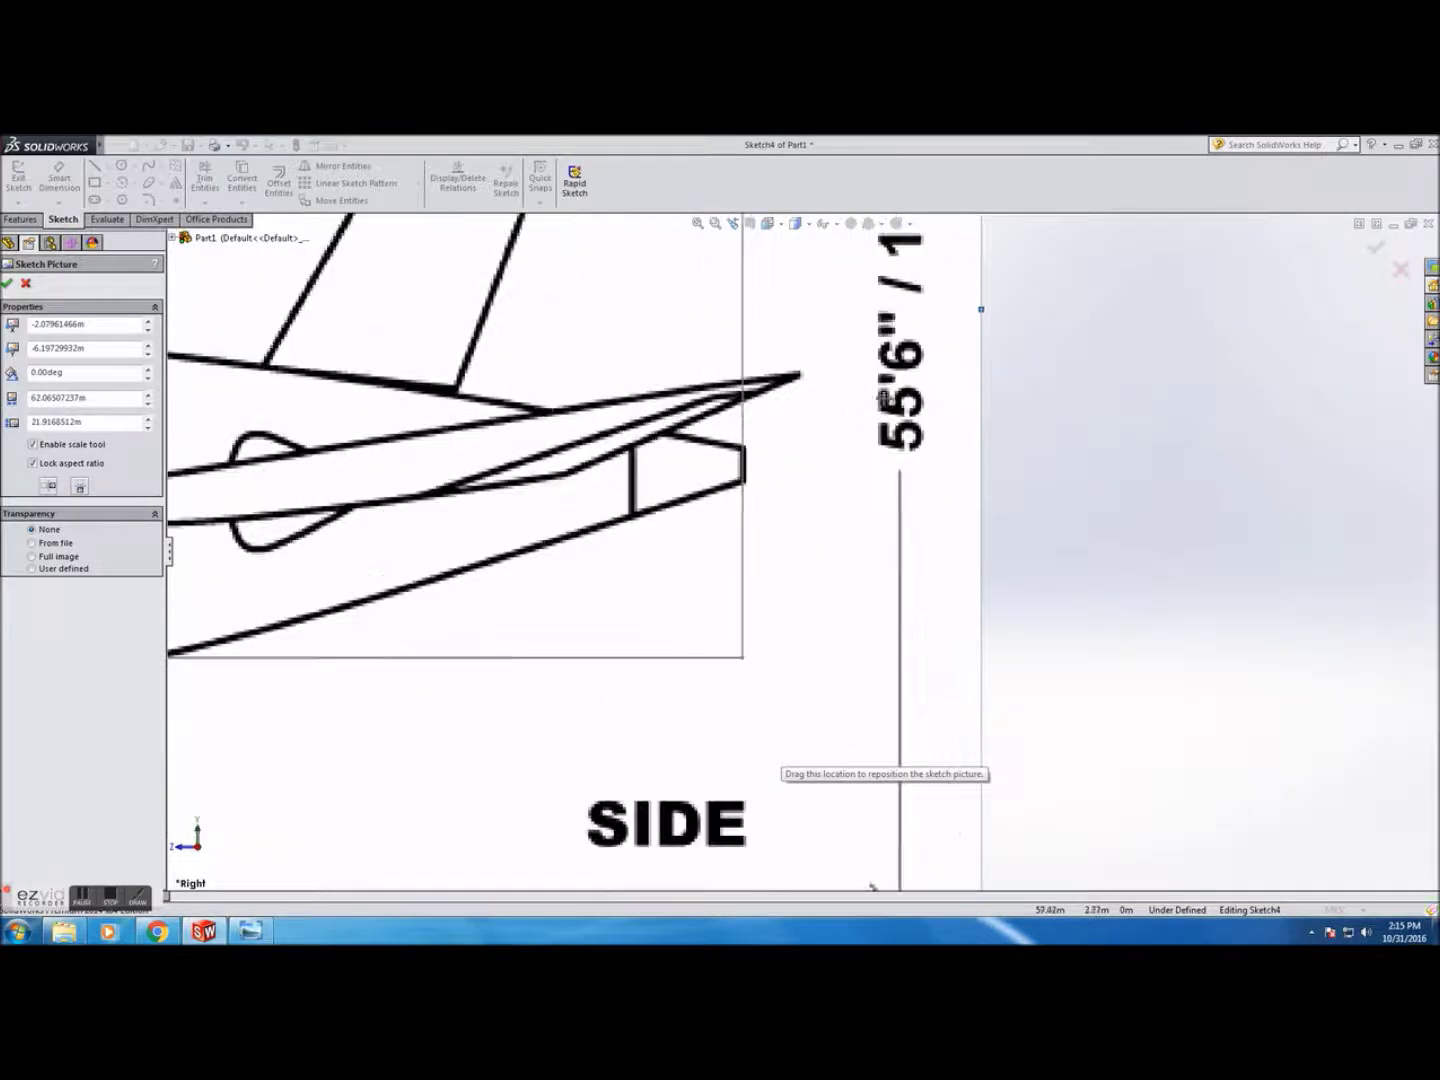
{"action": "left_click_drag", "start_coordinate": [982, 309], "coordinate": [977, 310]}
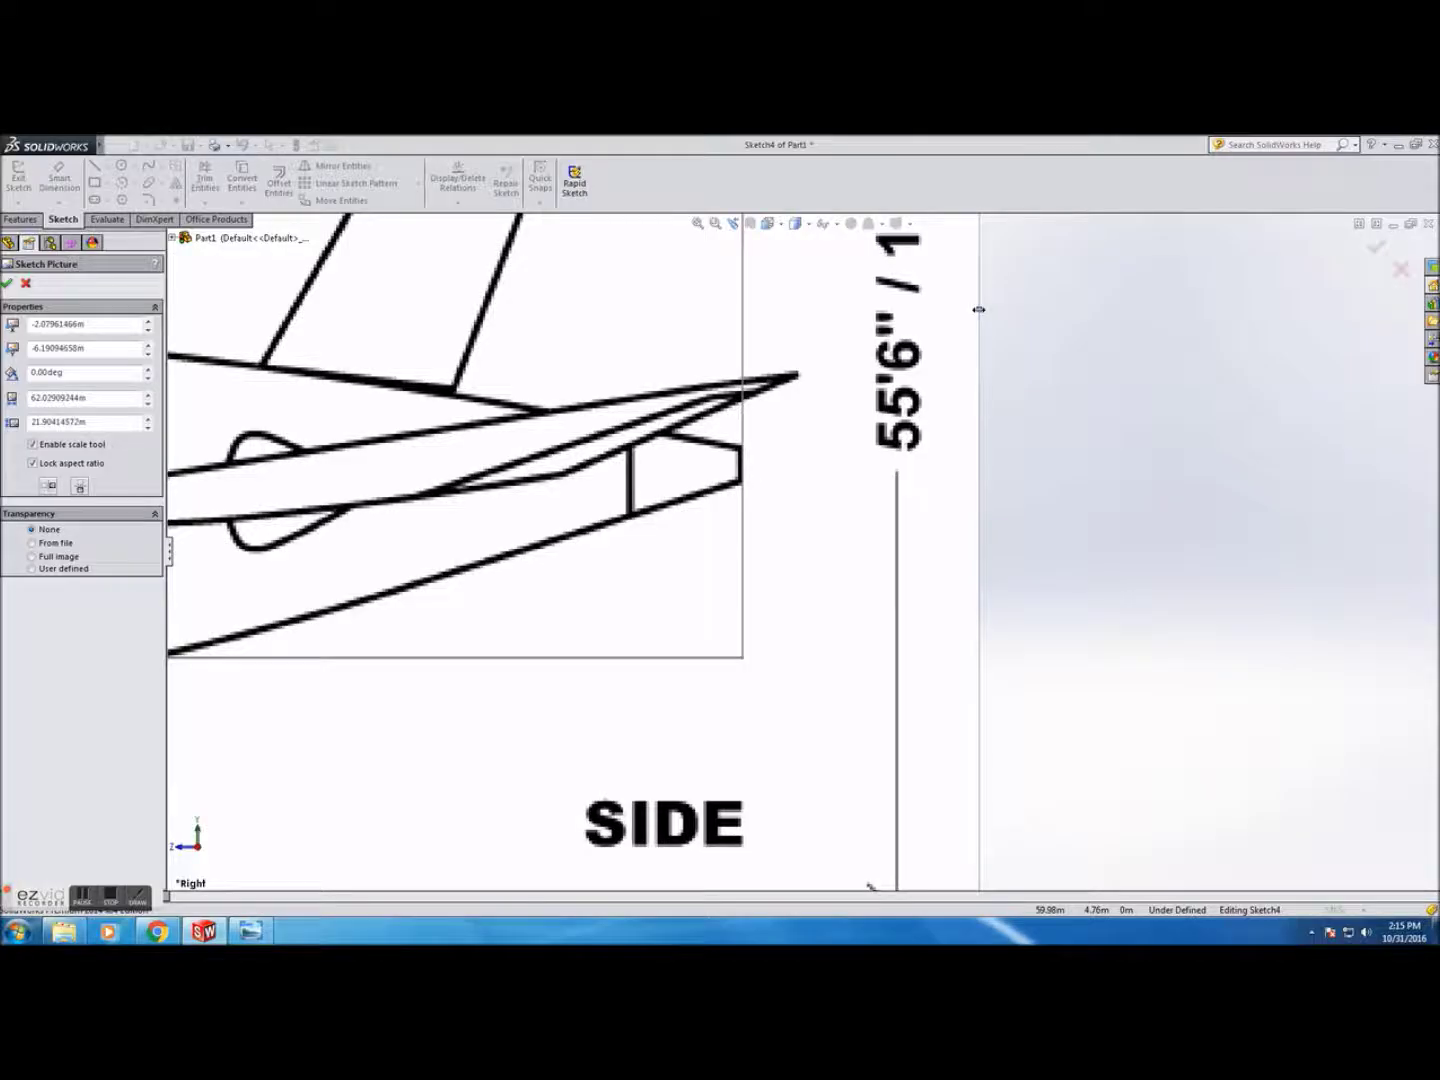
Accept the side-view picture at about 62.03 m wide and orbit to view it in 3D
{"action": "scroll", "coordinate": [768, 459], "scroll_direction": "up", "scroll_amount": 6}
{"action": "scroll", "coordinate": [310, 566], "scroll_direction": "down", "scroll_amount": 8}
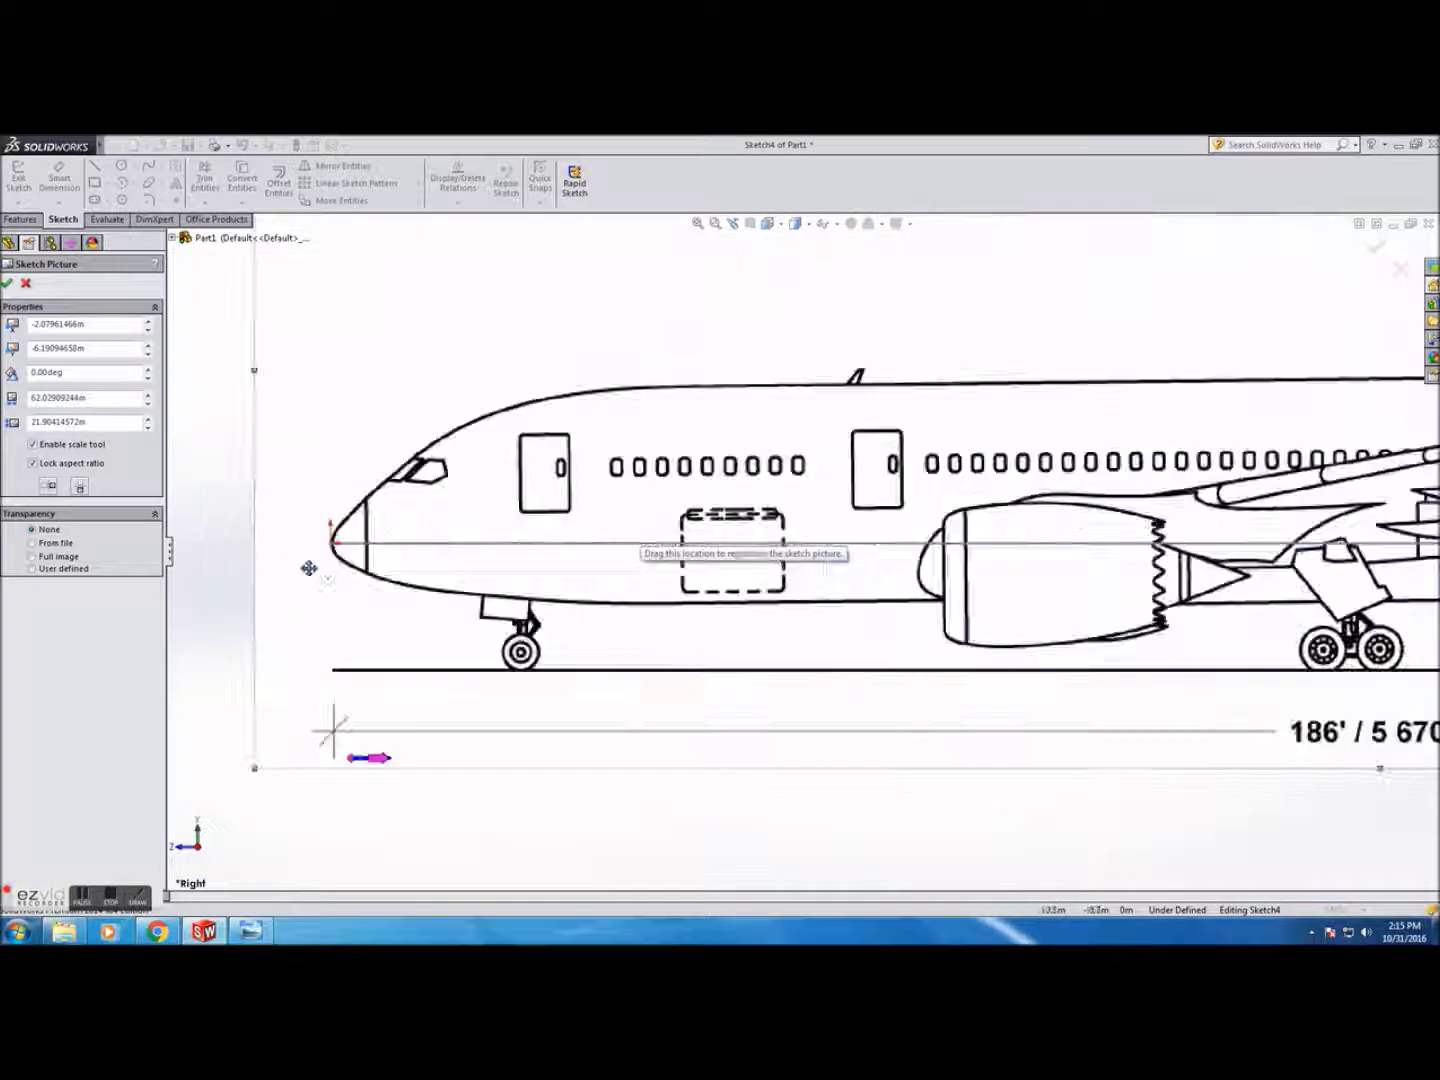
{"action": "scroll", "coordinate": [375, 548], "scroll_direction": "down", "scroll_amount": 3}
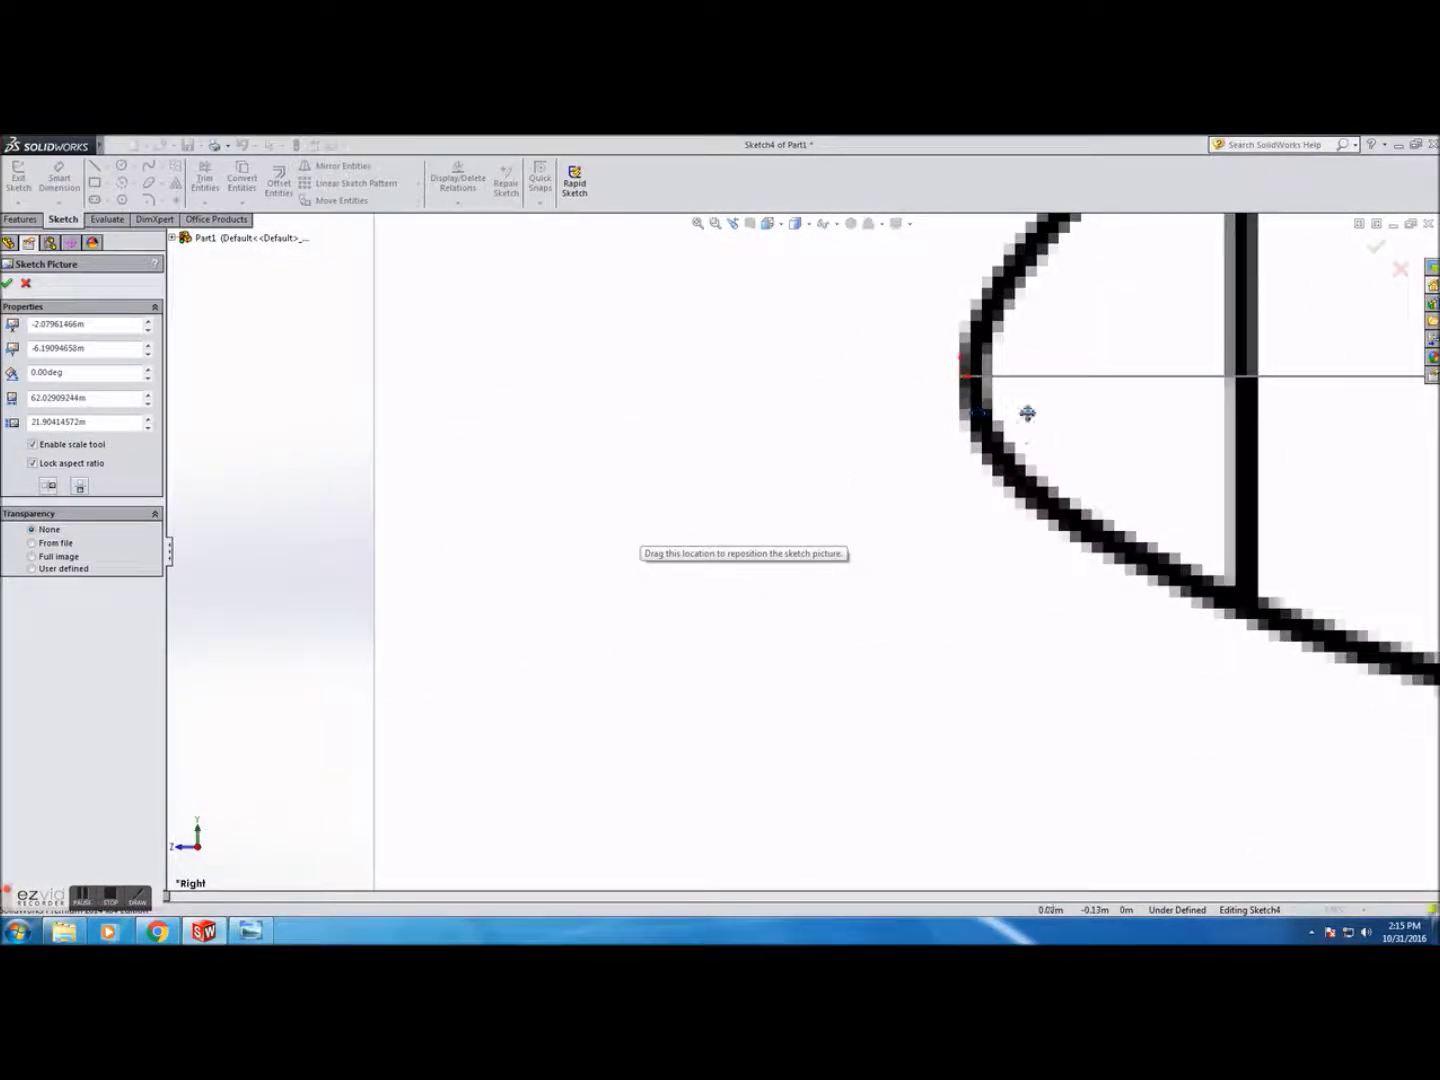
{"action": "scroll", "coordinate": [1027, 413], "scroll_direction": "up", "scroll_amount": 8}
{"action": "scroll", "coordinate": [1028, 505], "scroll_direction": "down", "scroll_amount": 1}
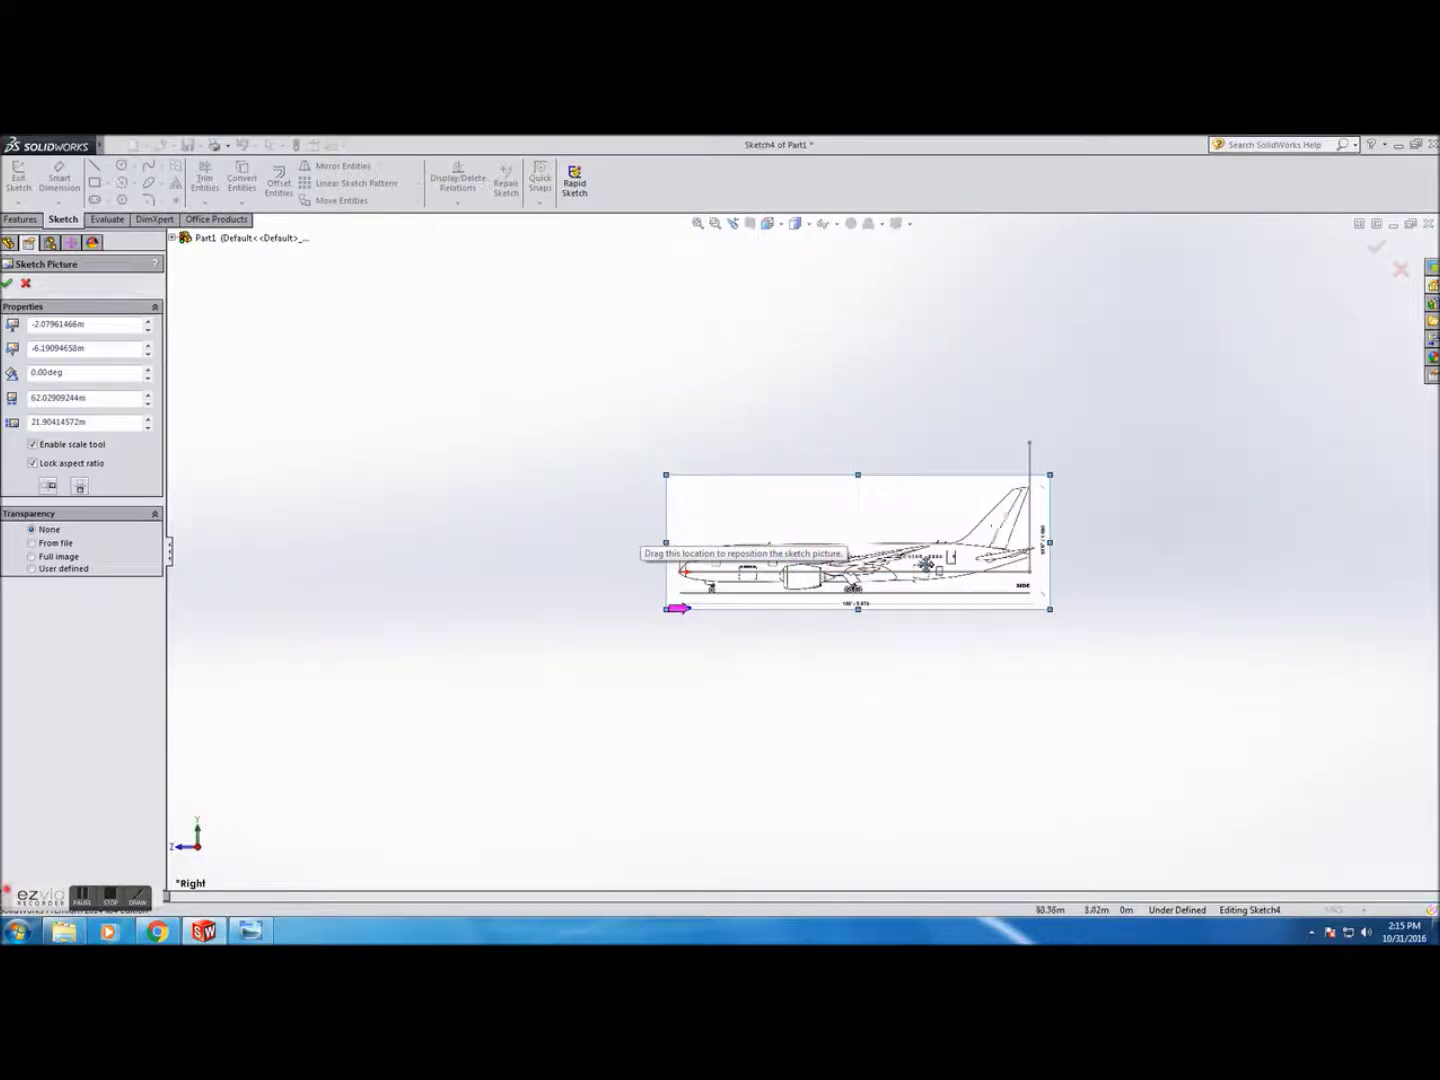
{"action": "scroll", "coordinate": [929, 564], "scroll_direction": "down", "scroll_amount": 2}
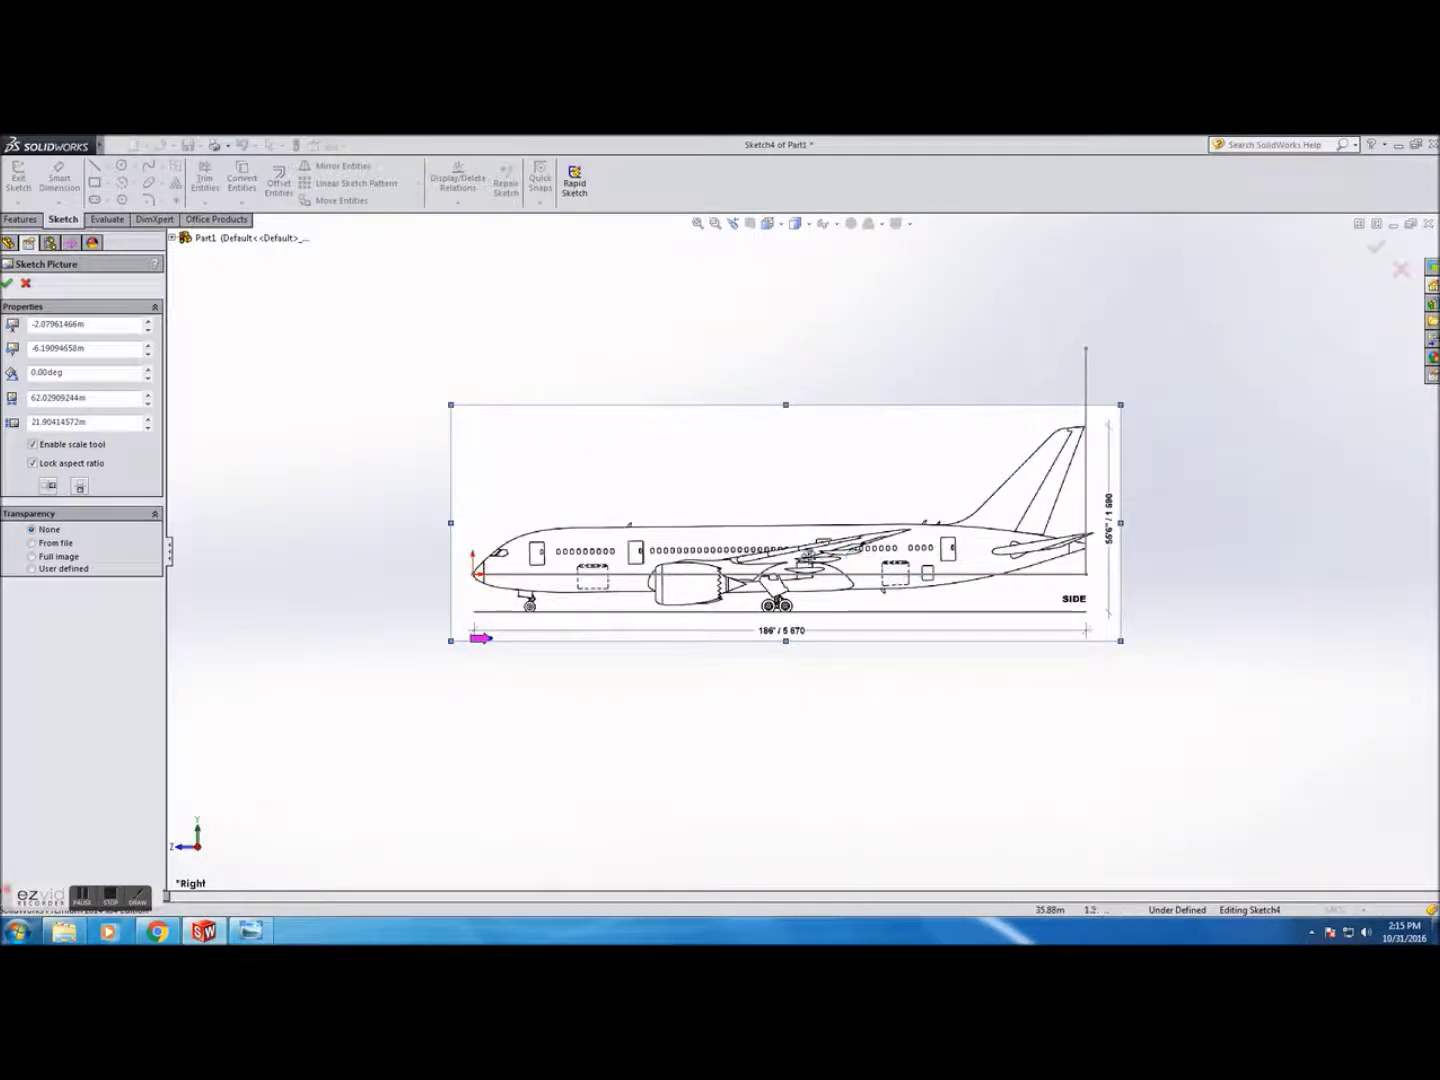
{"action": "left_click", "coordinate": [7, 284]}
{"action": "mouse_move", "coordinate": [292, 428]}
{"action": "middle_mouse_down"}
{"action": "mouse_move", "coordinate": [326, 485]}
{"action": "mouse_move", "coordinate": [366, 508]}
{"action": "mouse_move", "coordinate": [321, 502]}
{"action": "mouse_move", "coordinate": [305, 465]}
{"action": "middle_mouse_up"}
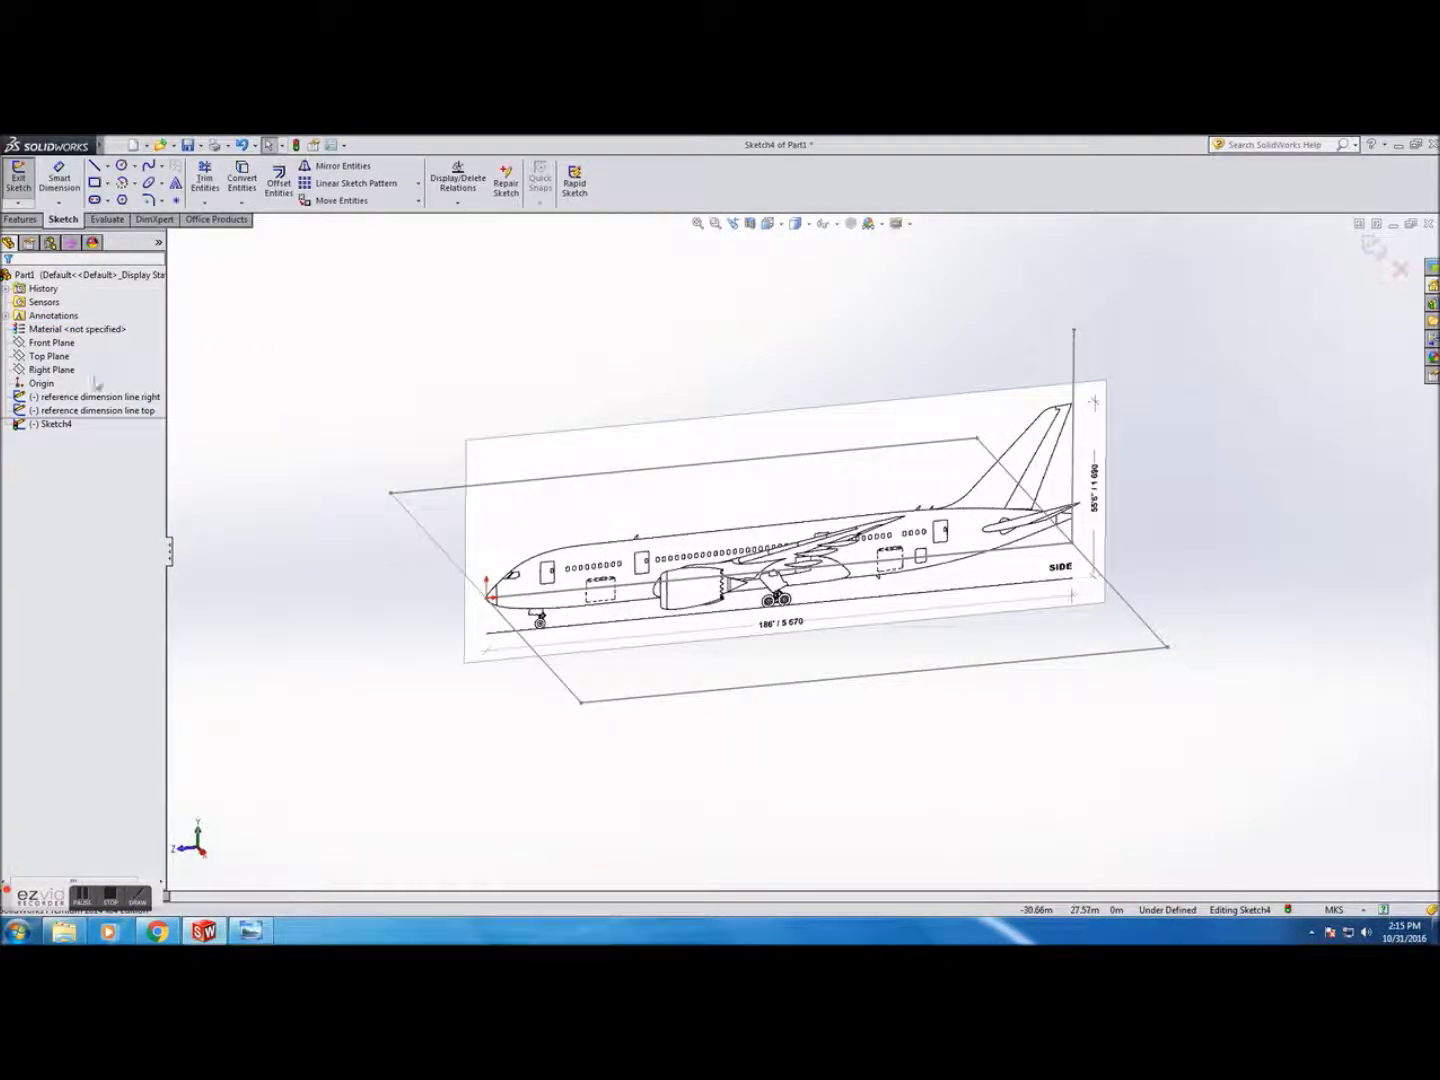
Rename Sketch4 to 'reference image right' and turn the view normal to the Top Plane
{"action": "left_click", "coordinate": [56, 426]}
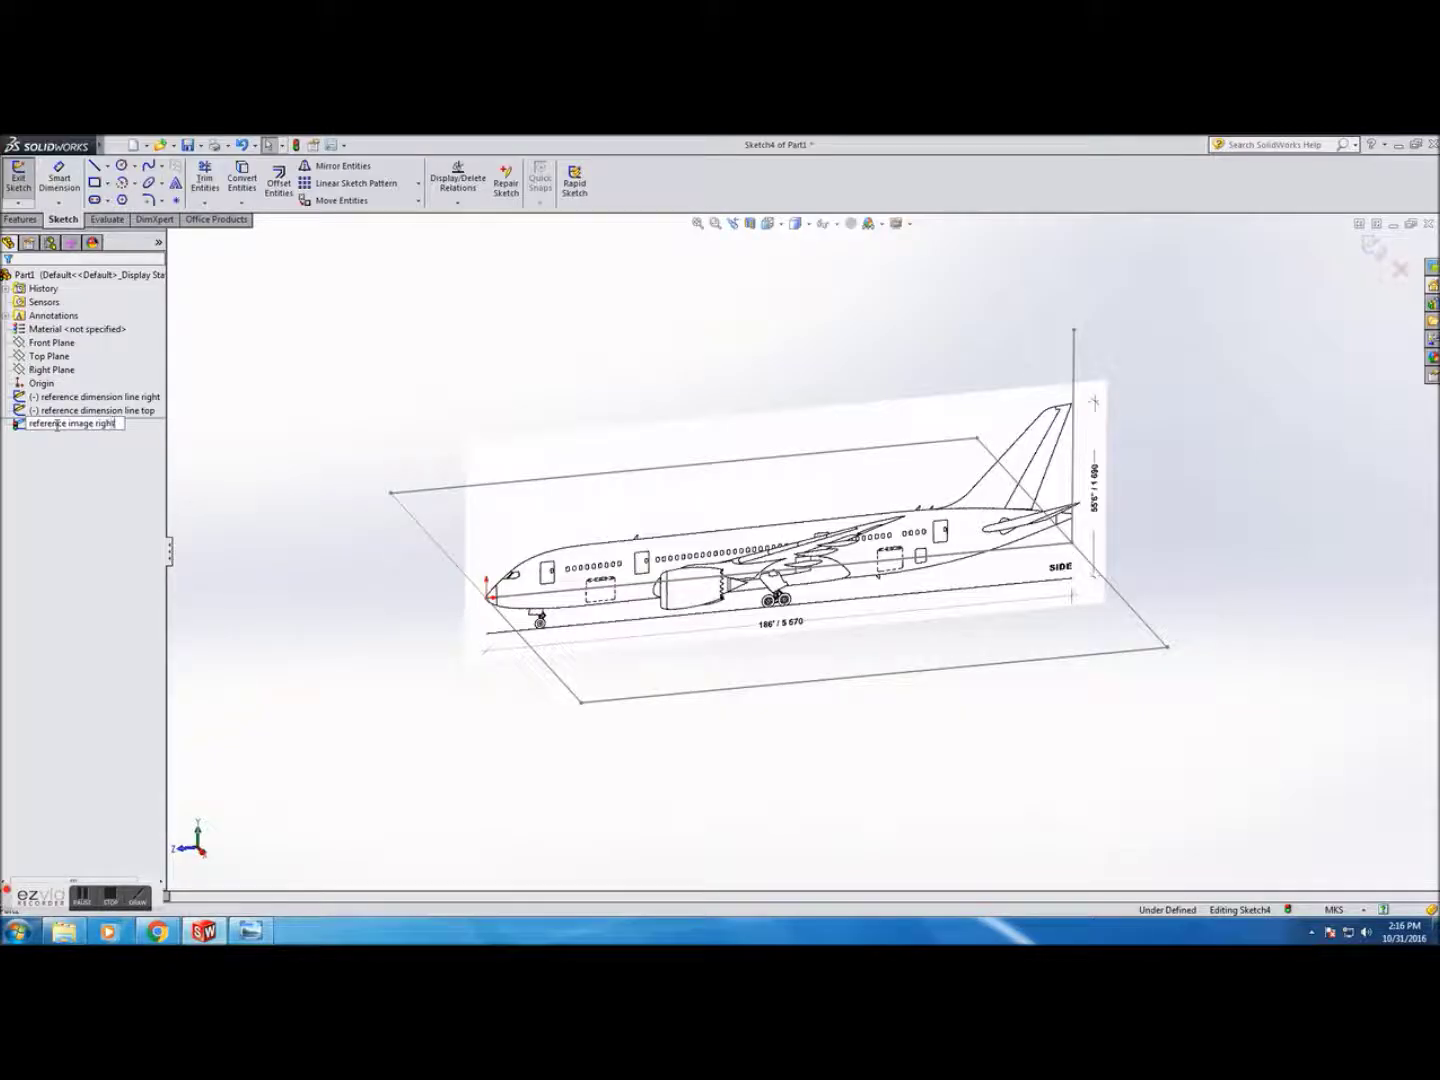
{"action": "key", "text": "Return"}
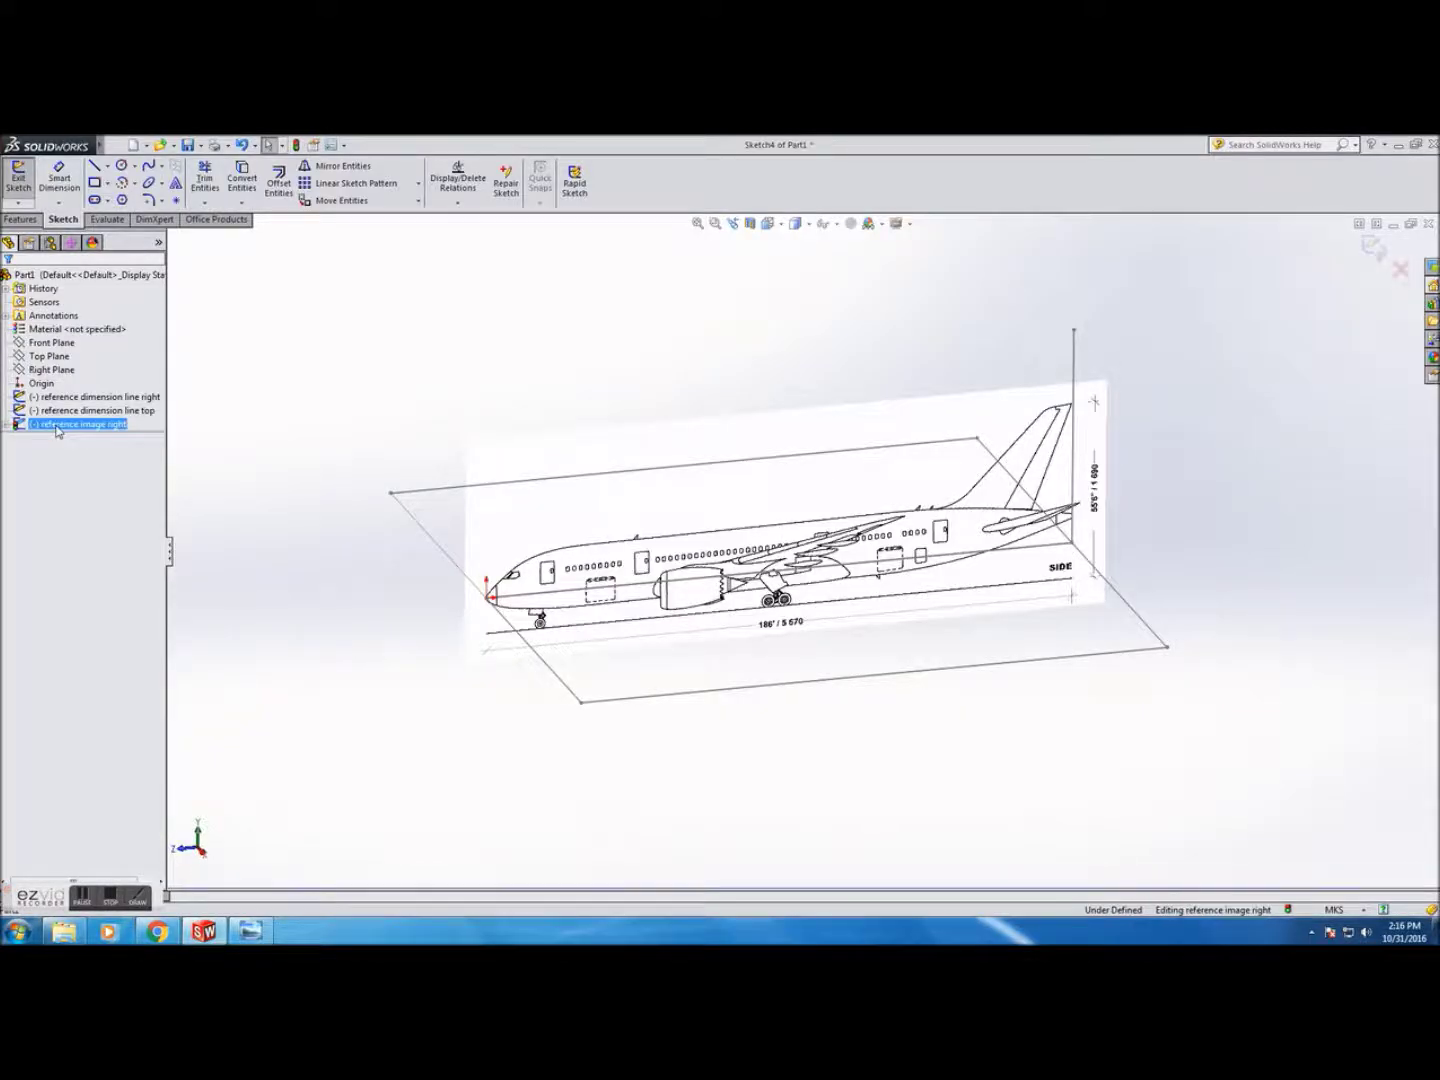
{"action": "left_click", "coordinate": [49, 356]}
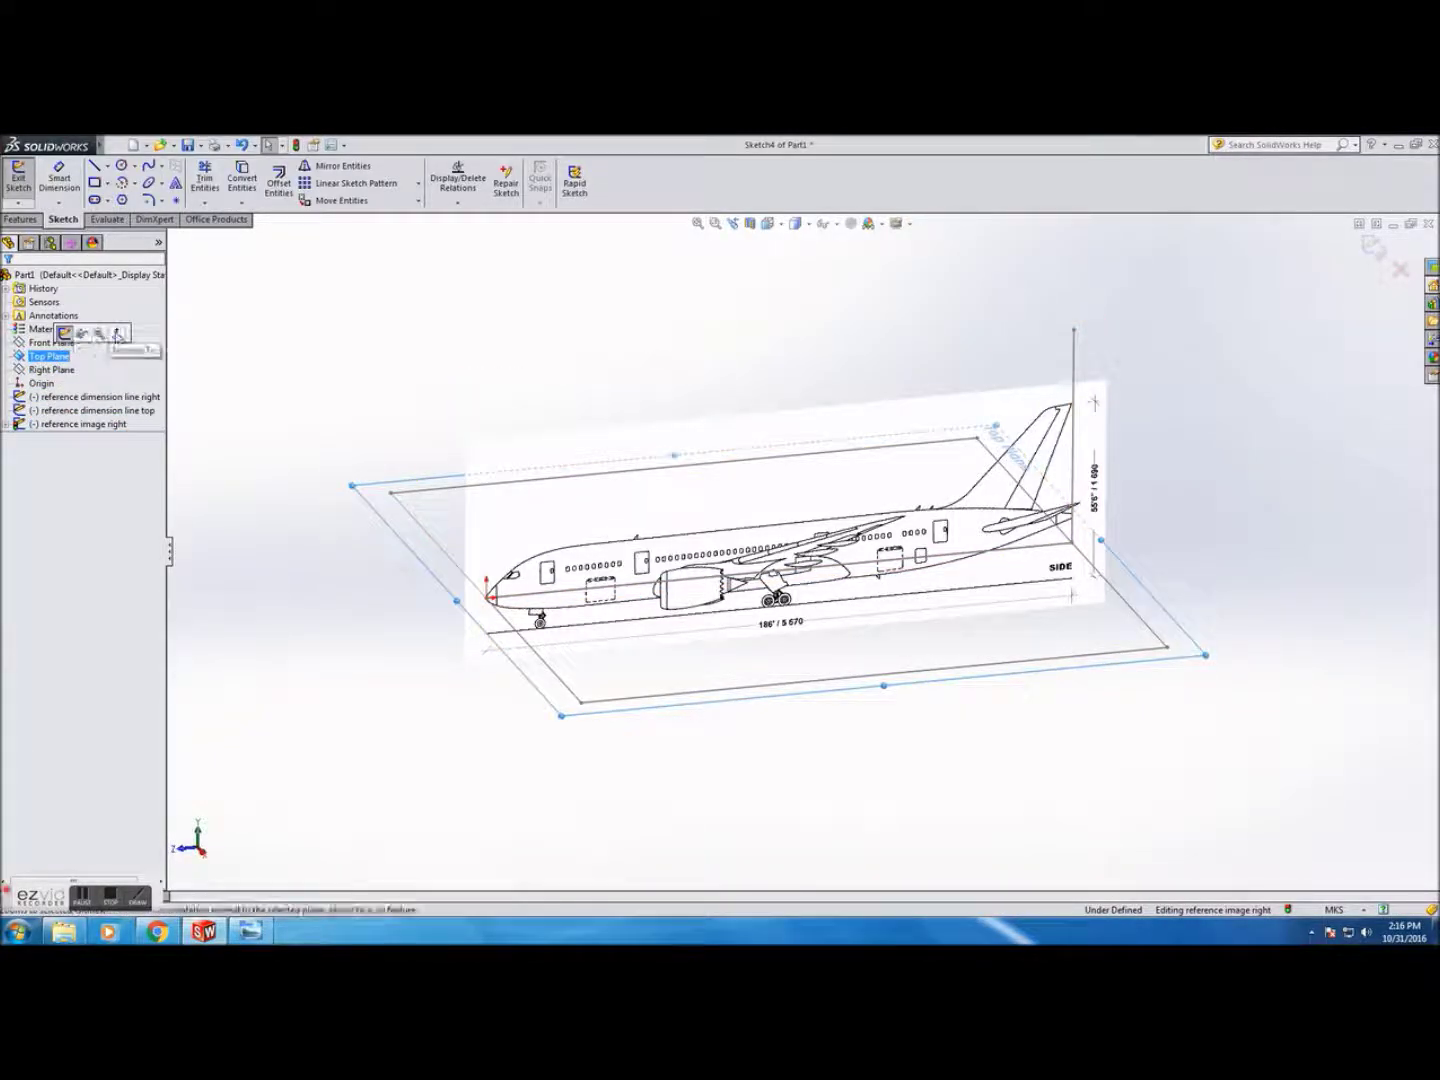
{"action": "left_click", "coordinate": [65, 334]}
Exit the reference image right sketch and start a new sketch on the Top Plane
{"action": "mouse_move", "coordinate": [84, 149]}
{"action": "left_click", "coordinate": [142, 146]}
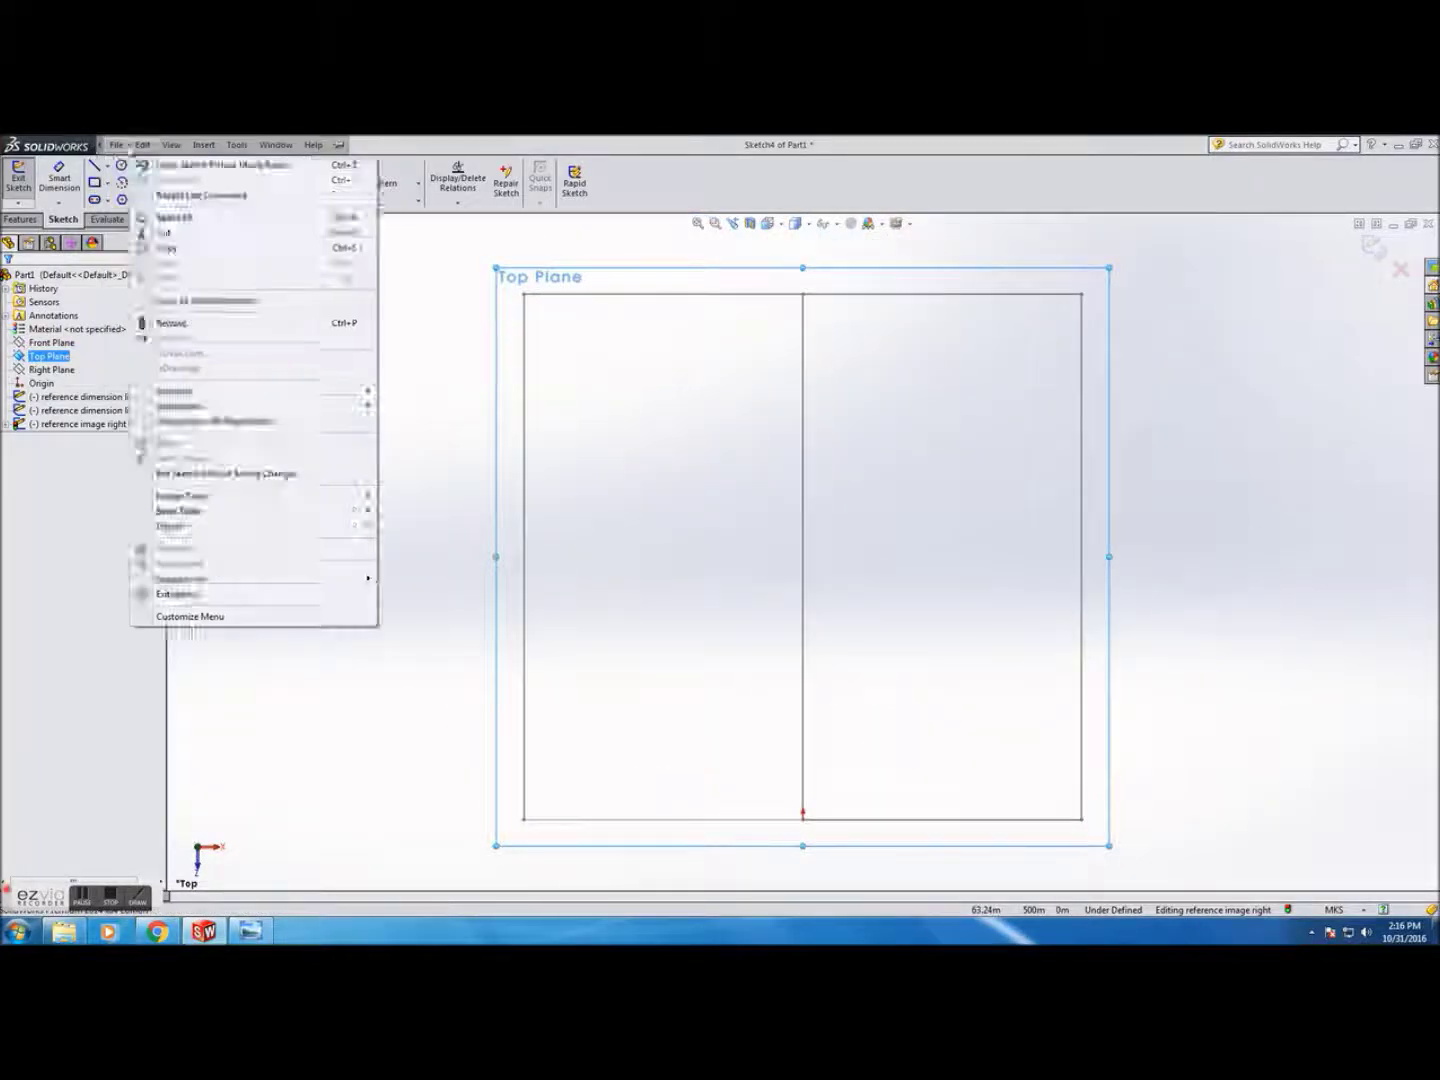
{"action": "left_click", "coordinate": [19, 180]}
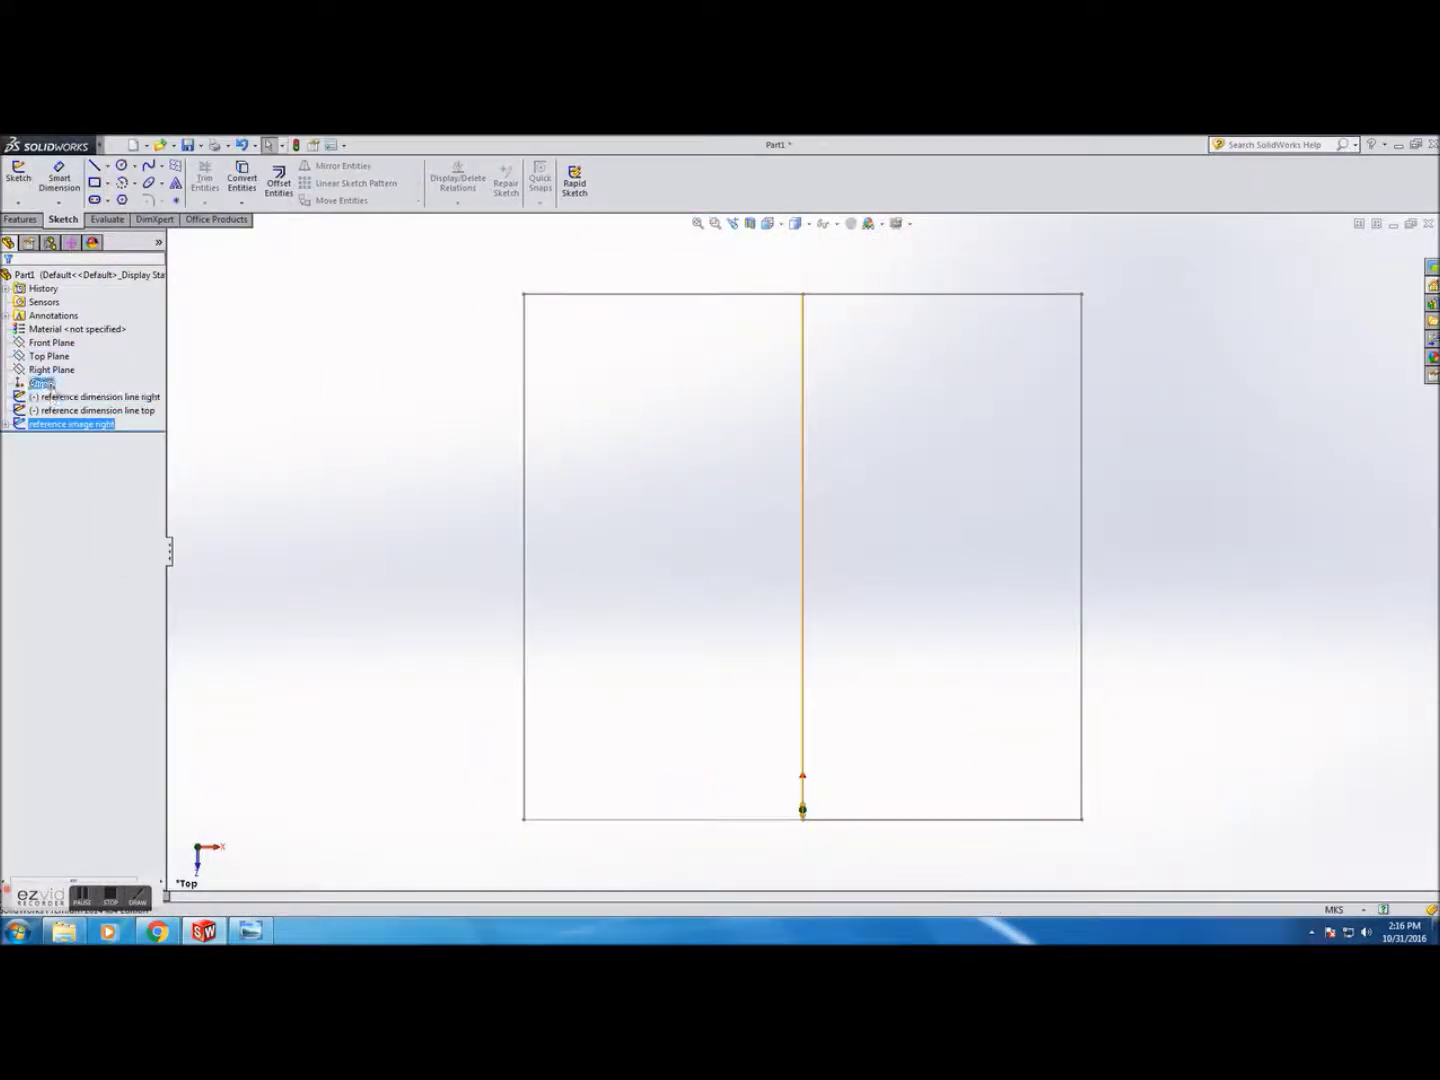
{"action": "left_click", "coordinate": [50, 356]}
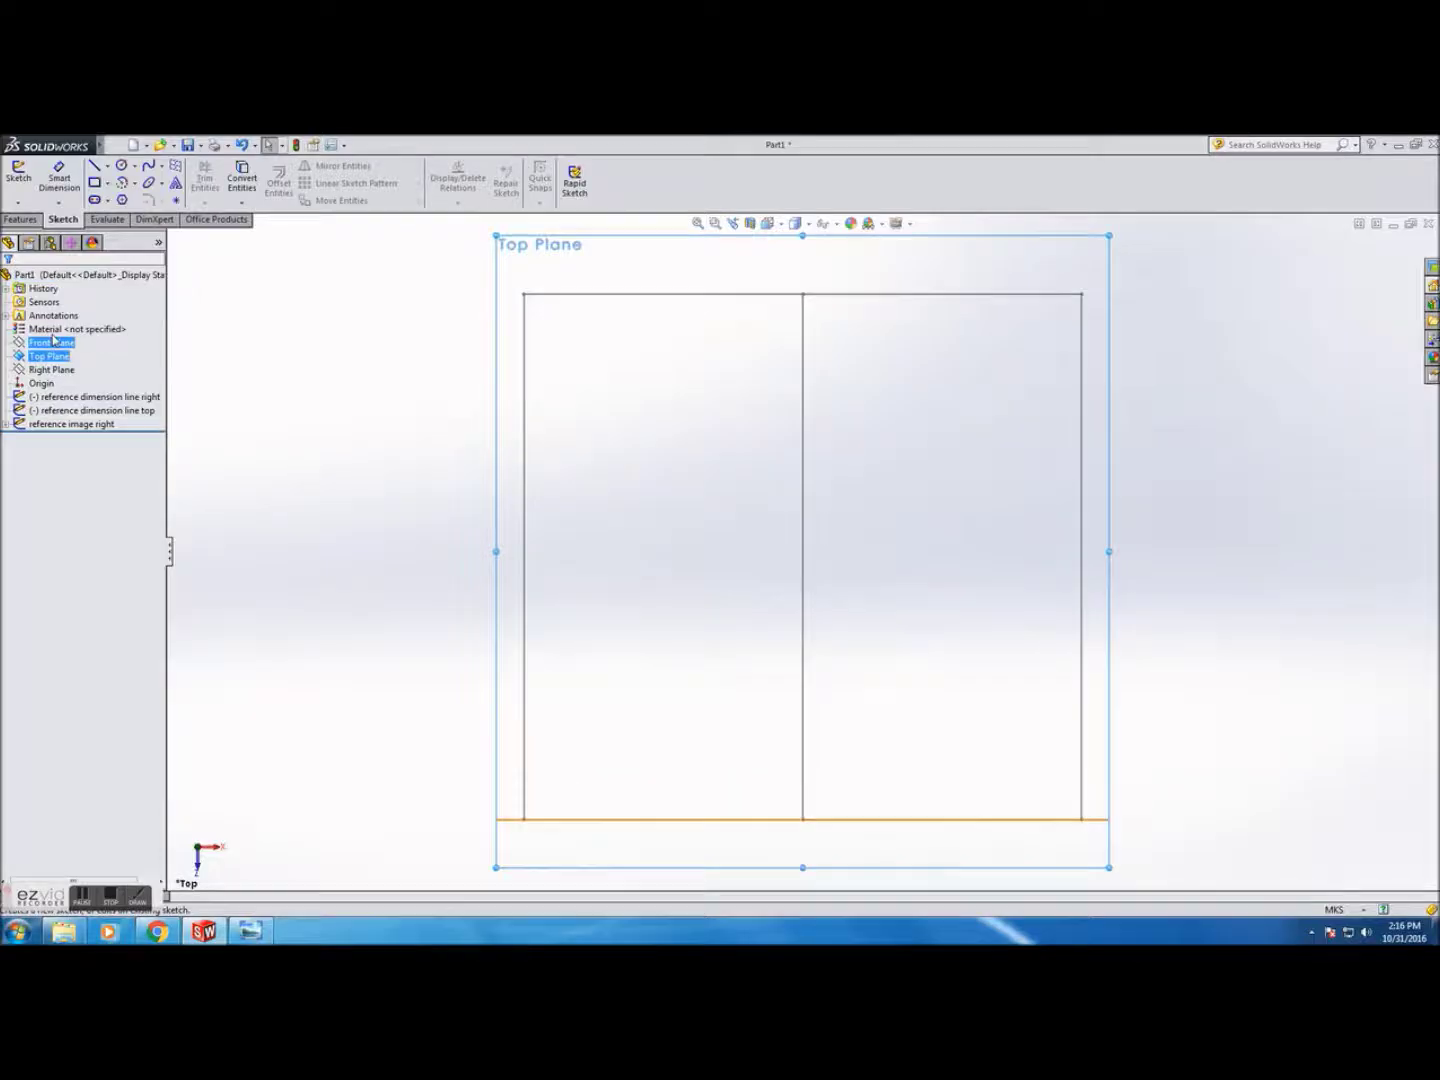
{"action": "left_click", "coordinate": [18, 173]}
Choose Sketch Picture and select the B787-800v top image file
{"action": "left_click", "coordinate": [117, 145]}
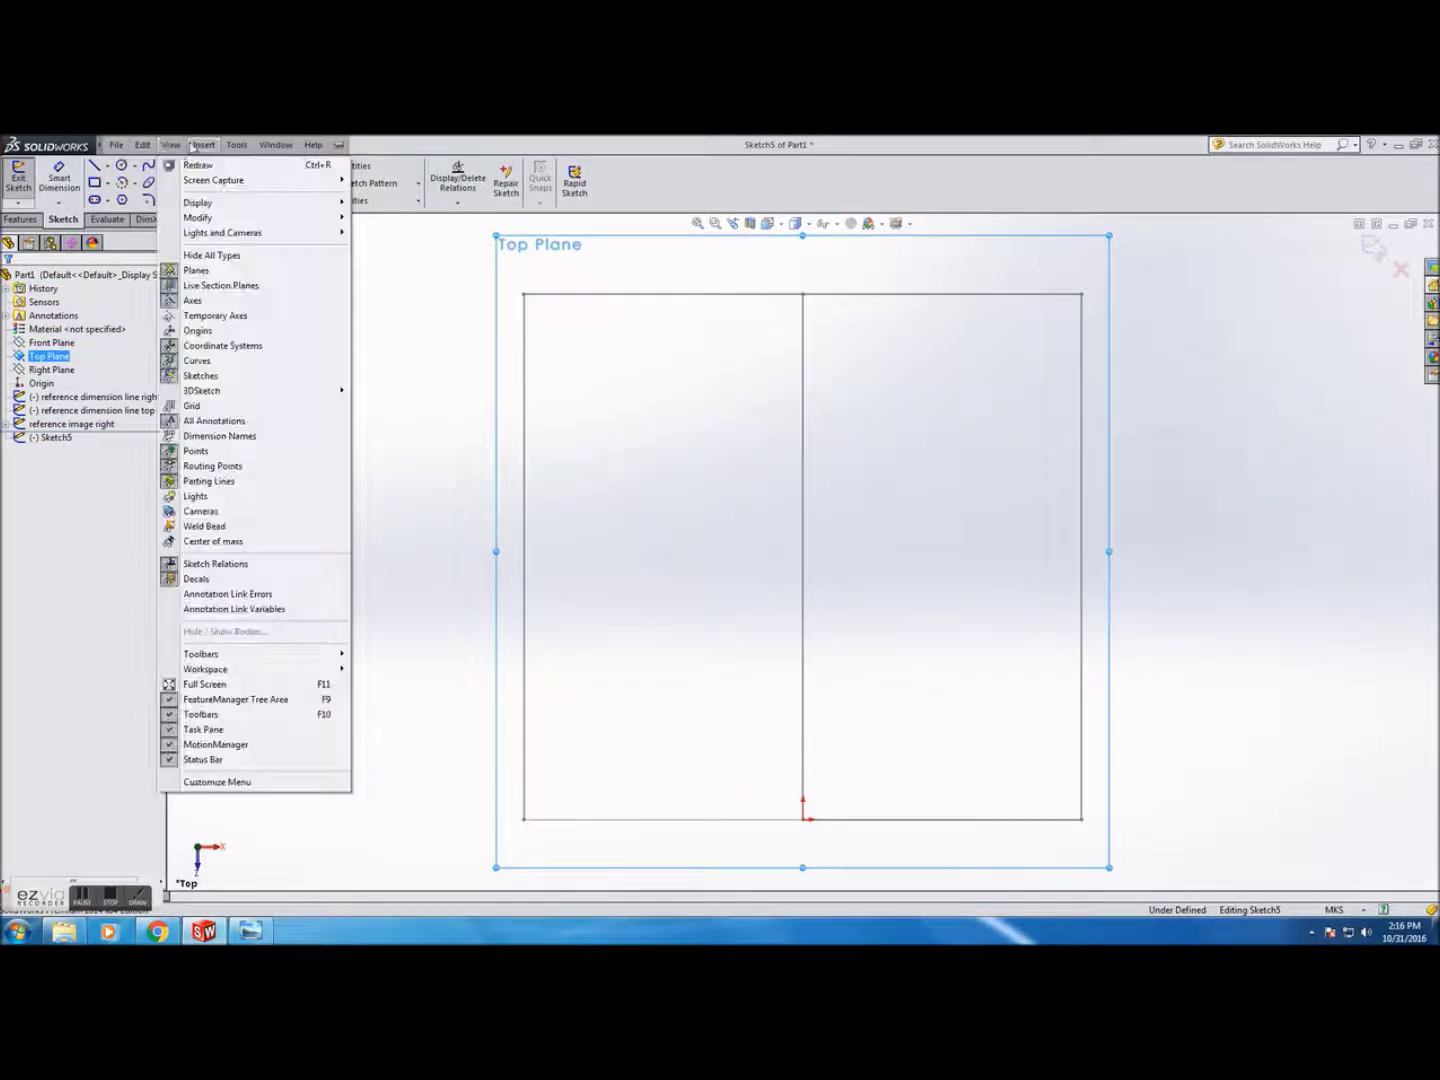
{"action": "mouse_move", "coordinate": [198, 147]}
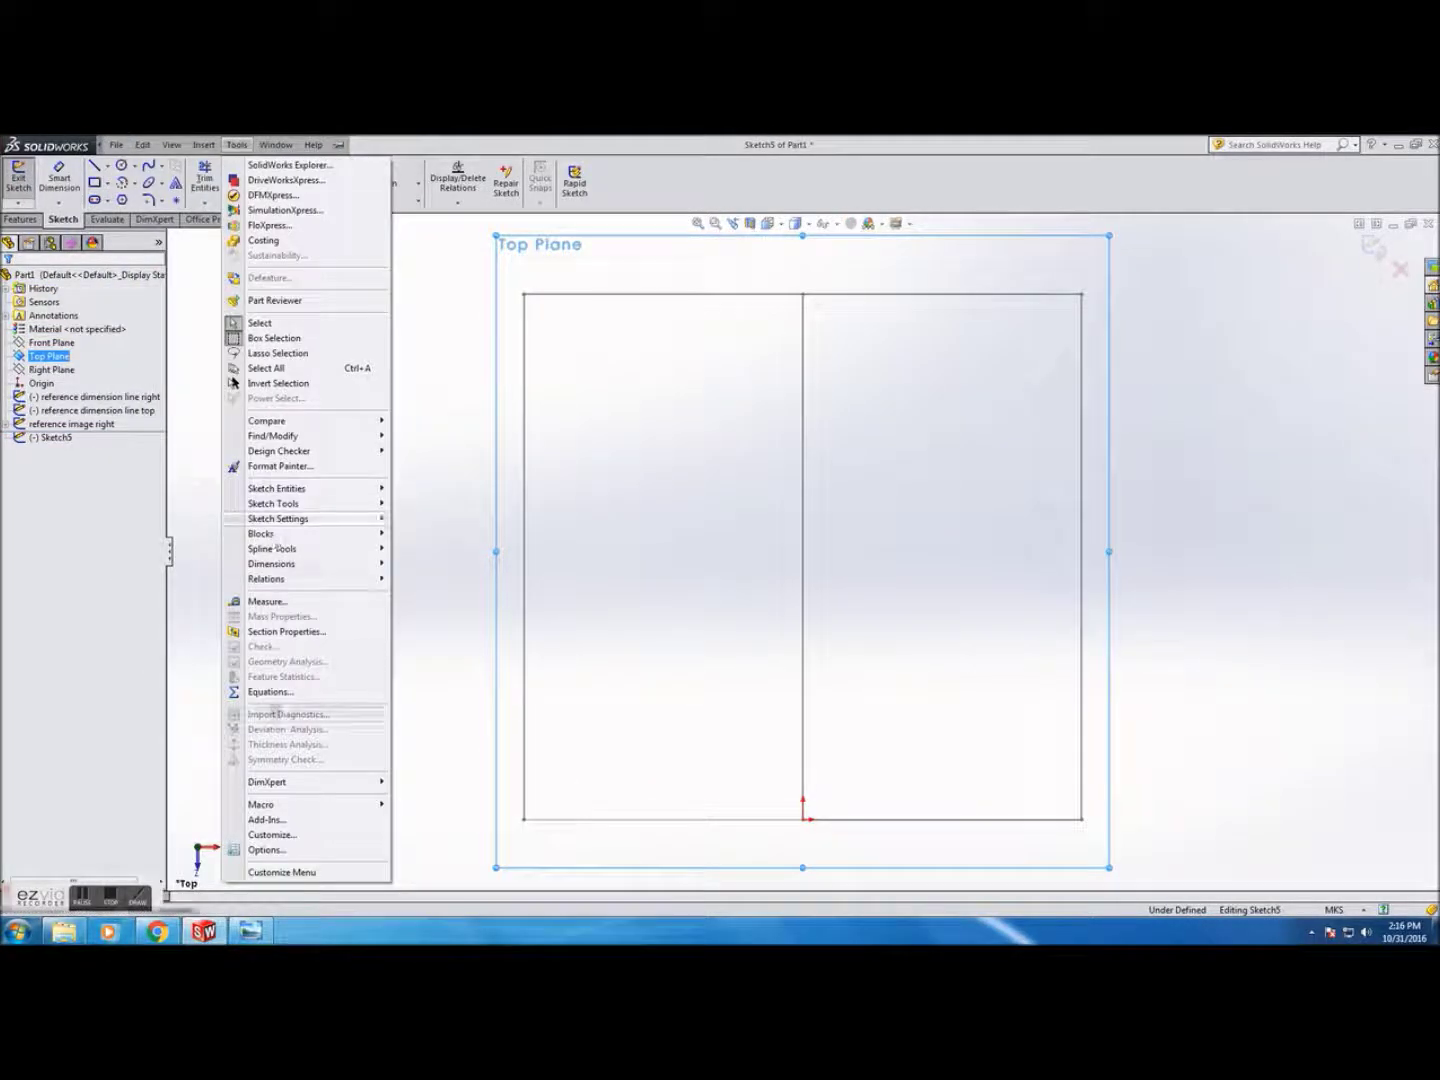
{"action": "mouse_move", "coordinate": [312, 505]}
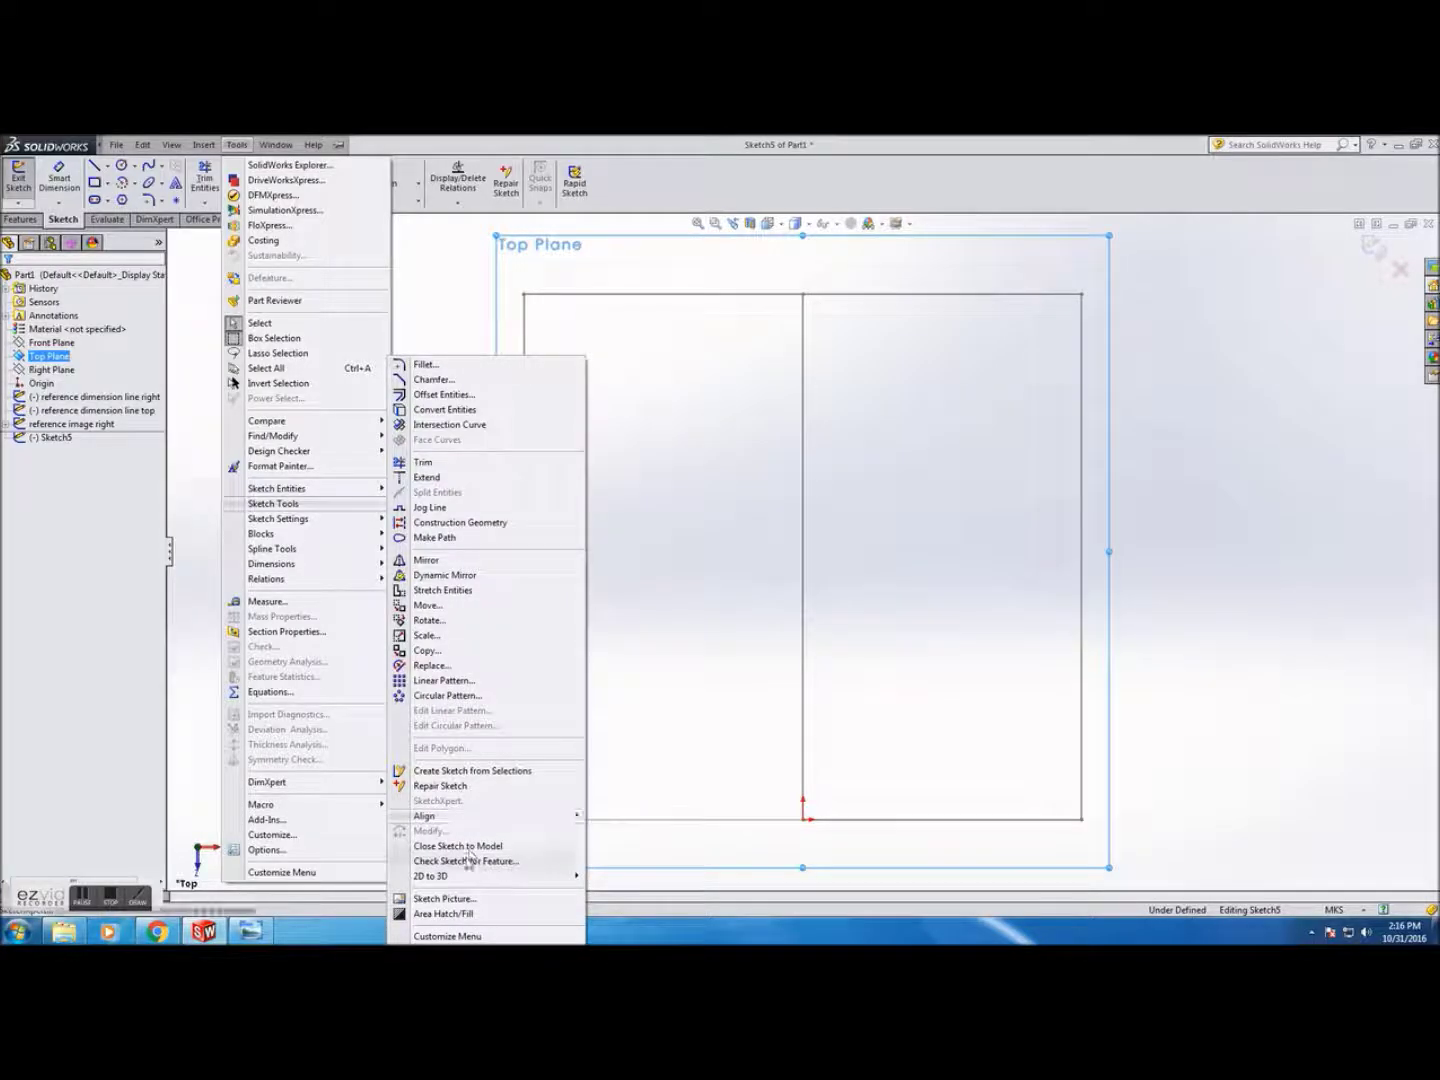
{"action": "left_click", "coordinate": [466, 898]}
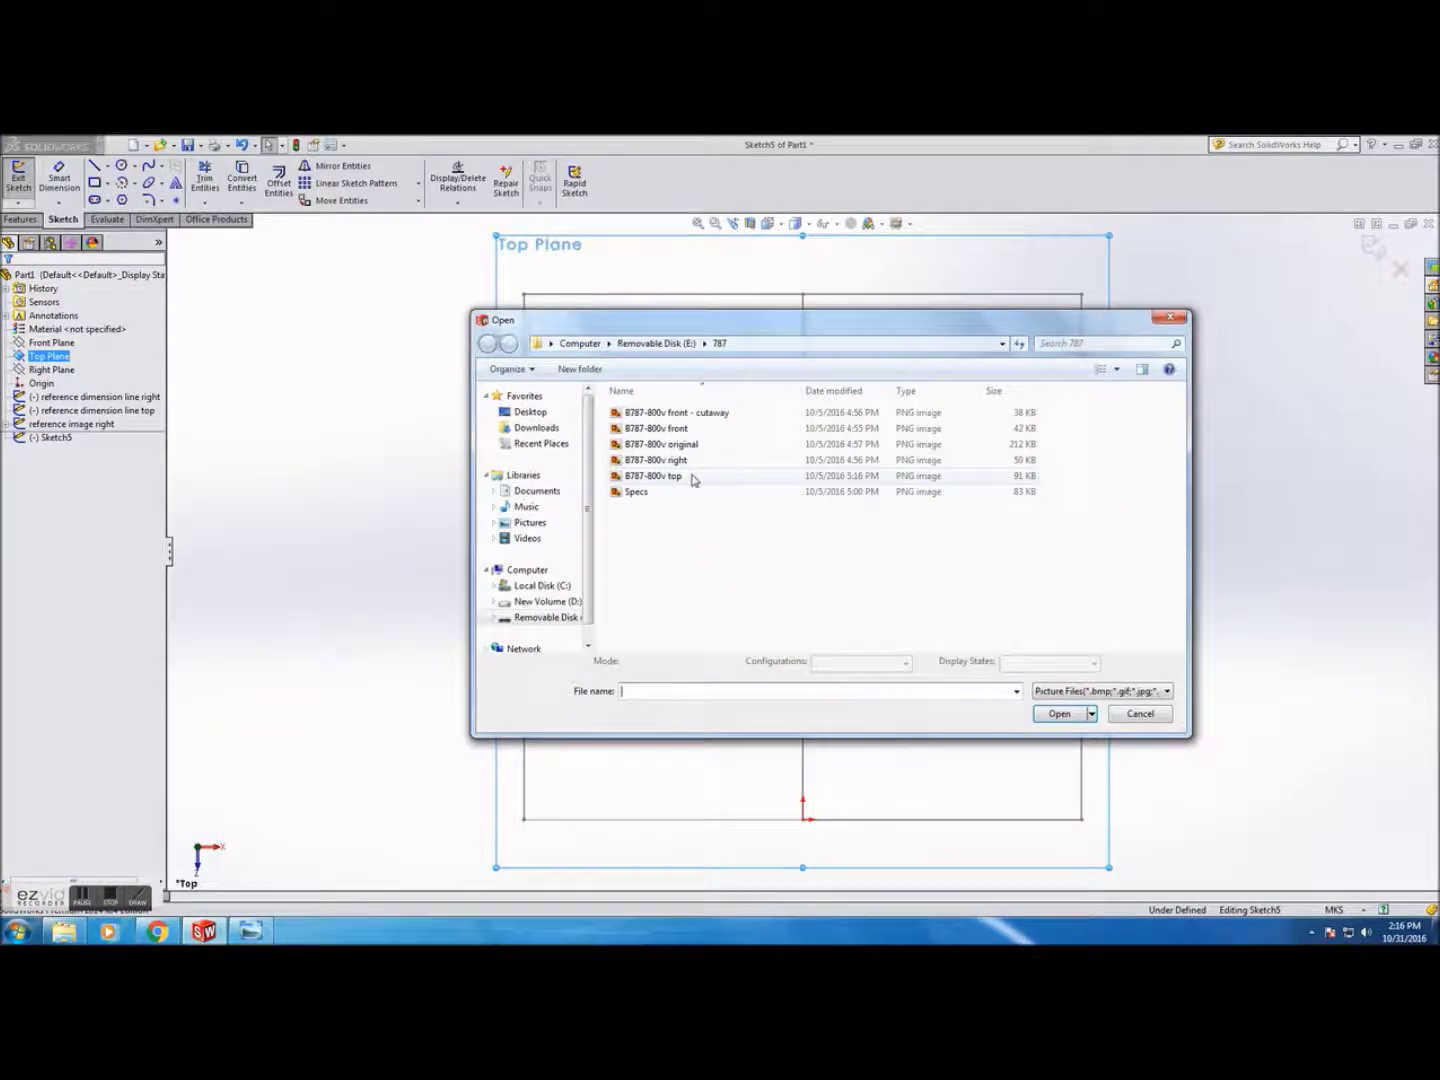
{"action": "left_click", "coordinate": [699, 477]}
Load the B787-800v top image, enlarge it to full aircraft size and centre the fuselage on the origin
{"action": "left_click", "coordinate": [1058, 715]}
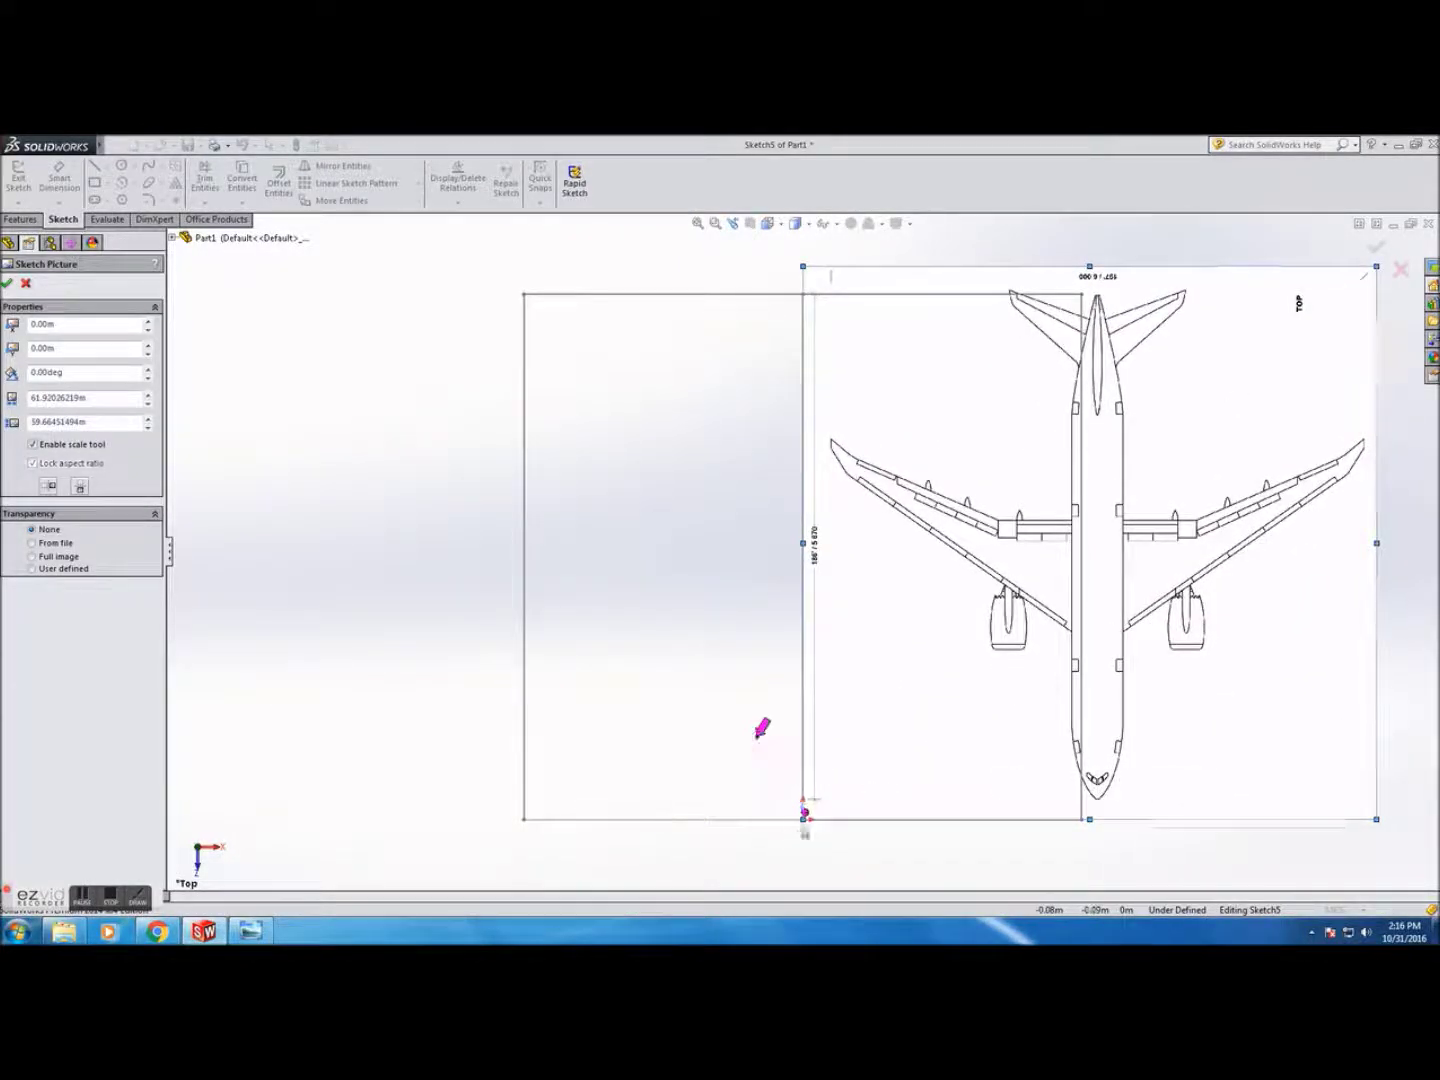
{"action": "left_click_drag", "start_coordinate": [804, 817], "coordinate": [779, 838]}
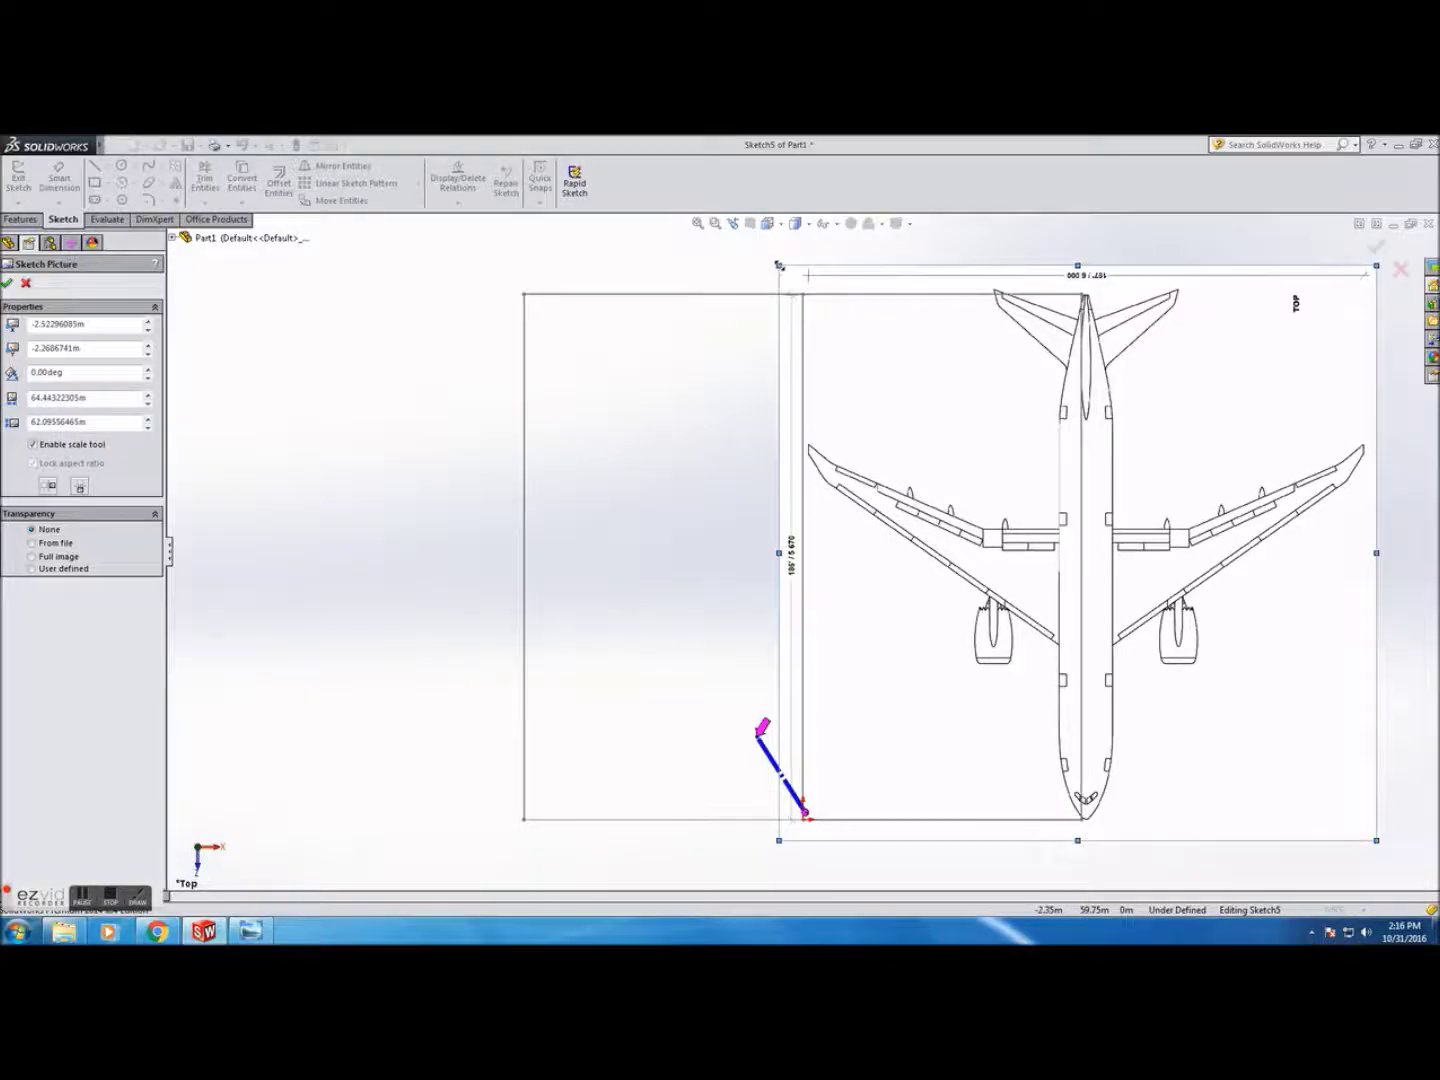
{"action": "left_click_drag", "start_coordinate": [778, 266], "coordinate": [493, 266]}
{"action": "scroll", "coordinate": [805, 500], "scroll_direction": "up", "scroll_amount": 2}
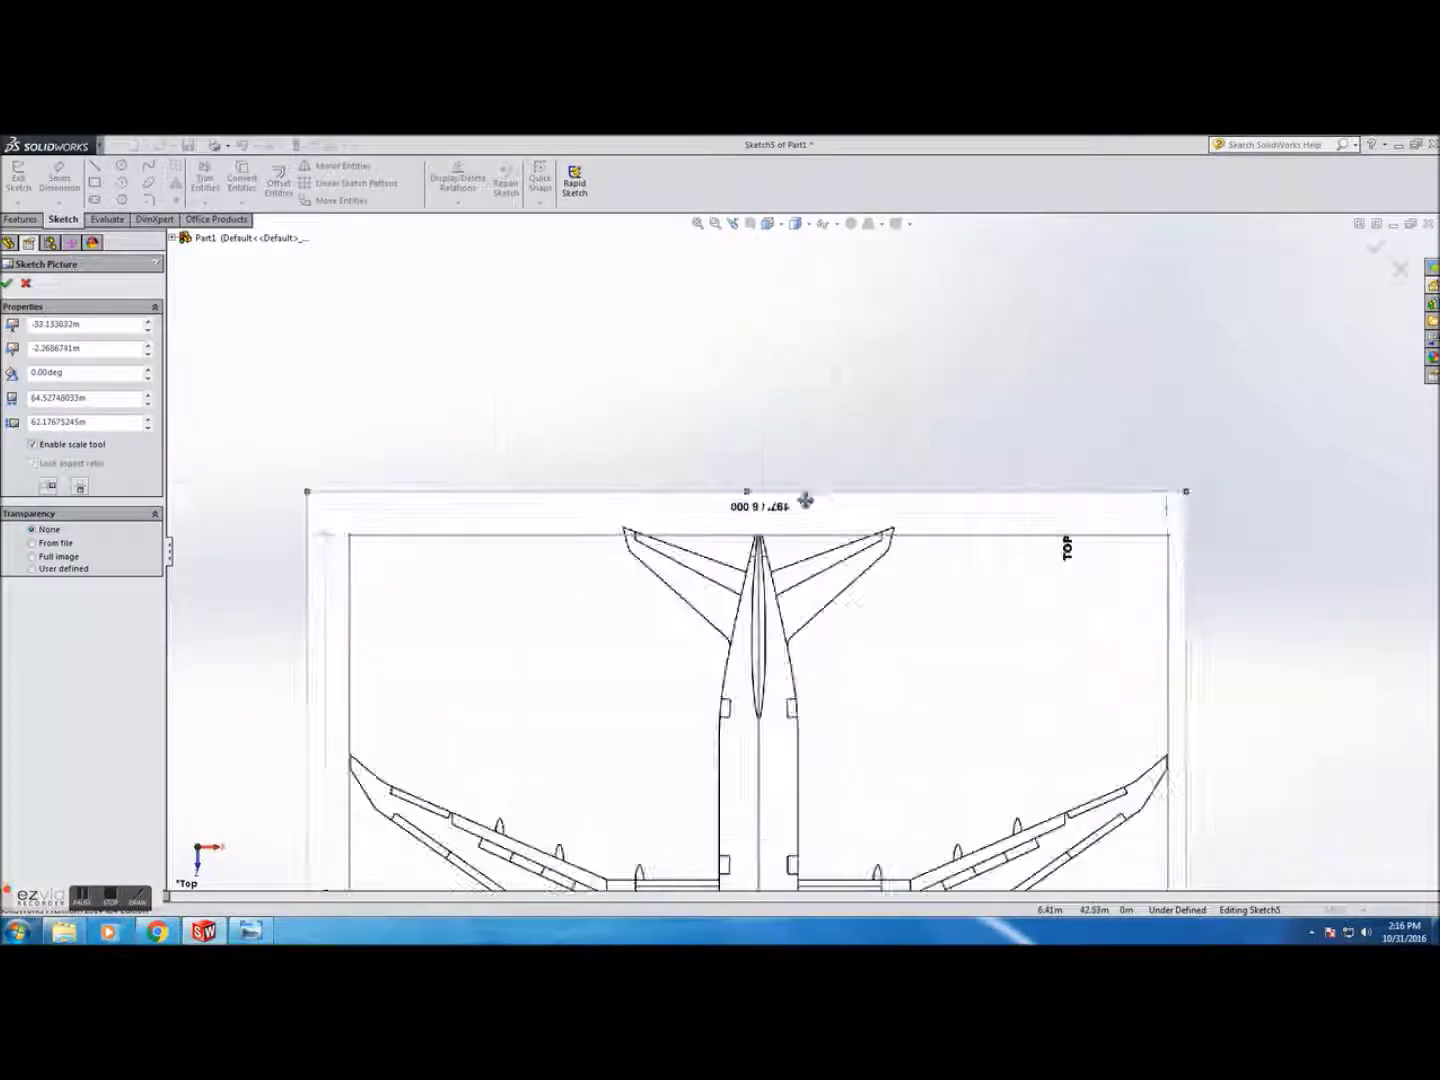
{"action": "scroll", "coordinate": [805, 500], "scroll_direction": "down", "scroll_amount": 1}
{"action": "scroll", "coordinate": [789, 571], "scroll_direction": "up", "scroll_amount": 8}
{"action": "scroll", "coordinate": [772, 717], "scroll_direction": "down", "scroll_amount": 1}
{"action": "scroll", "coordinate": [864, 436], "scroll_direction": "down", "scroll_amount": 8}
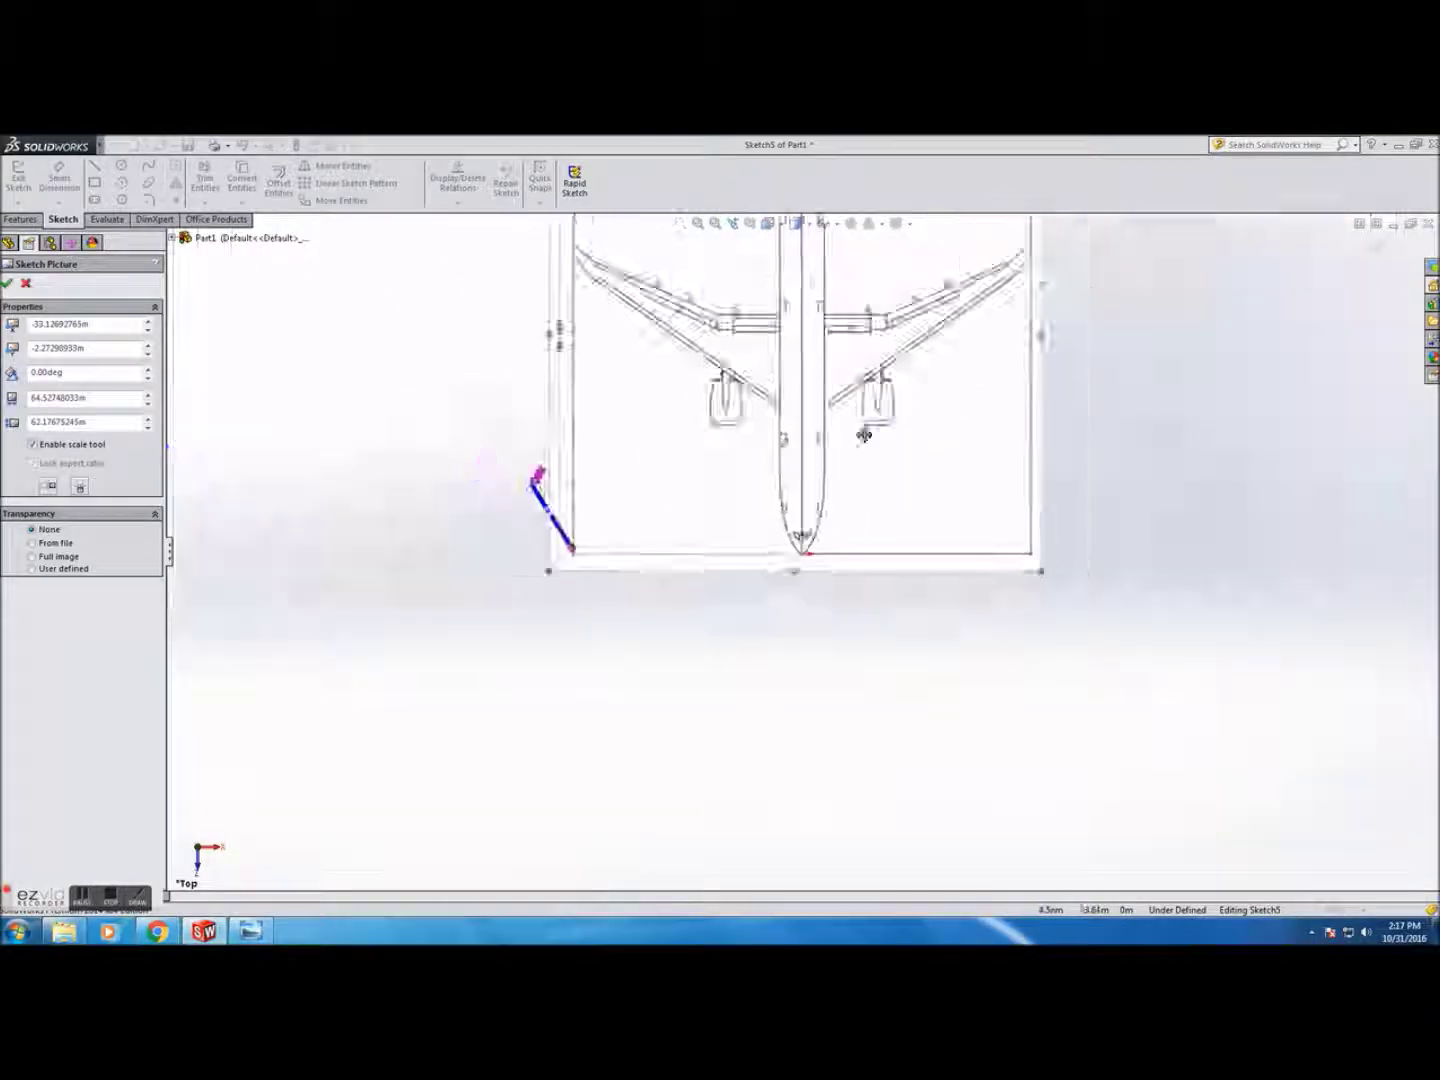
{"action": "scroll", "coordinate": [864, 435], "scroll_direction": "up", "scroll_amount": 5}
Accept the top-view picture with its nose at the origin, close Sketch5 and zoom out
{"action": "scroll", "coordinate": [807, 529], "scroll_direction": "down", "scroll_amount": 4}
{"action": "scroll", "coordinate": [807, 529], "scroll_direction": "up", "scroll_amount": 3}
{"action": "scroll", "coordinate": [758, 369], "scroll_direction": "up", "scroll_amount": 5}
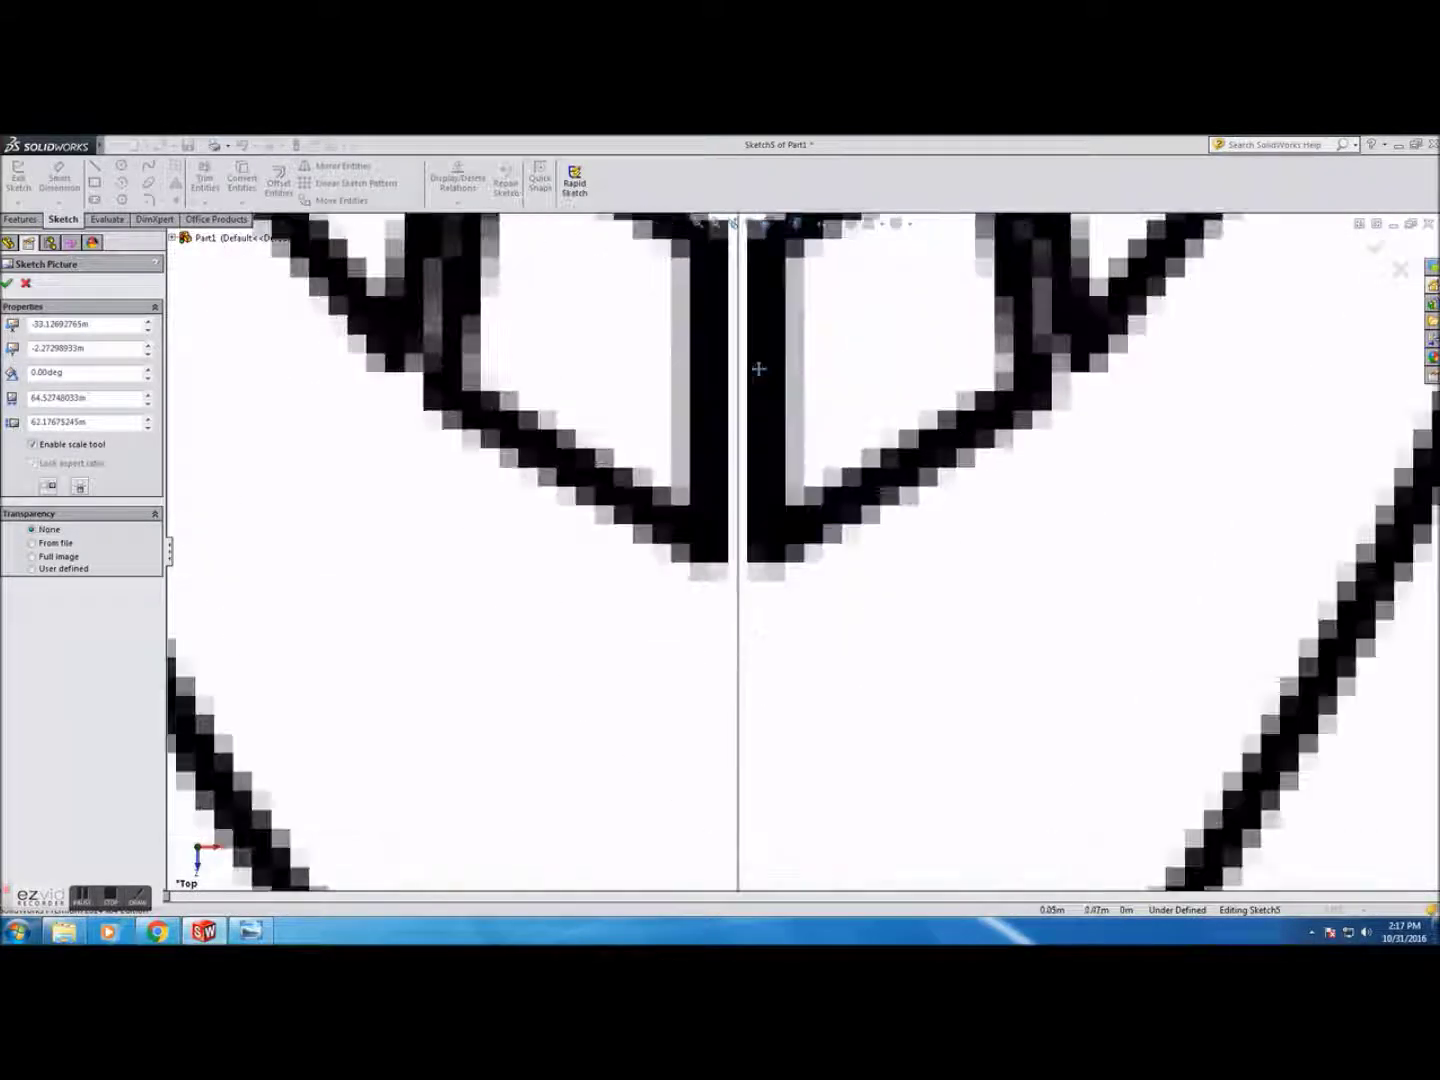
{"action": "scroll", "coordinate": [758, 376], "scroll_direction": "down", "scroll_amount": 1}
{"action": "scroll", "coordinate": [758, 685], "scroll_direction": "down", "scroll_amount": 7}
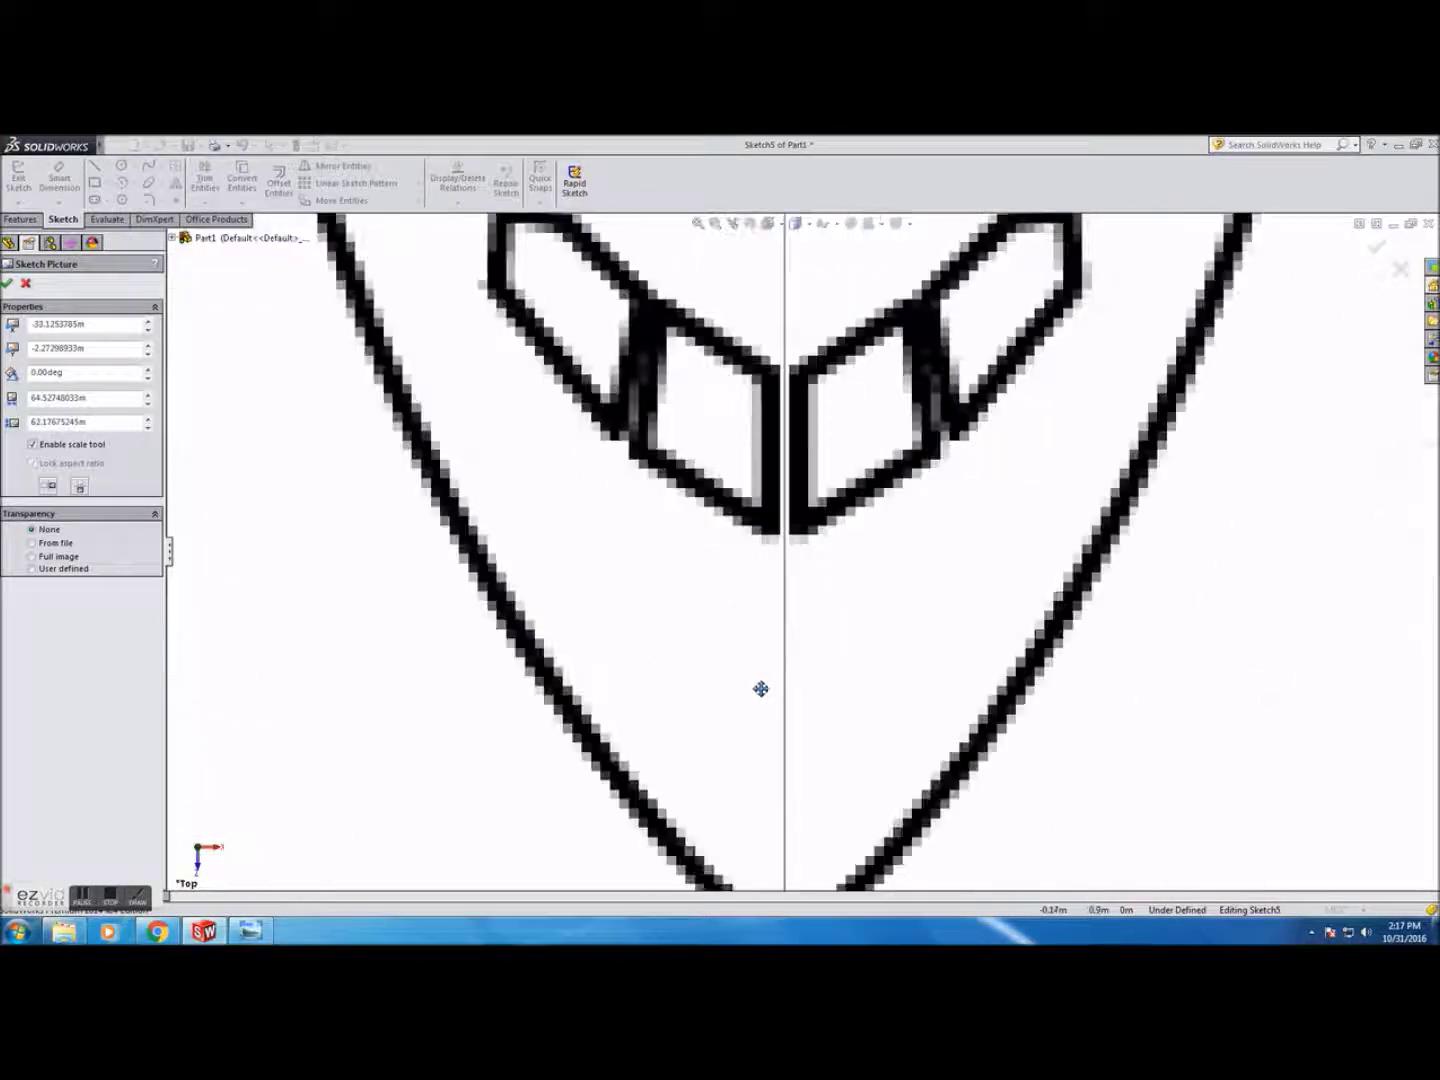
{"action": "scroll", "coordinate": [809, 535], "scroll_direction": "up", "scroll_amount": 7}
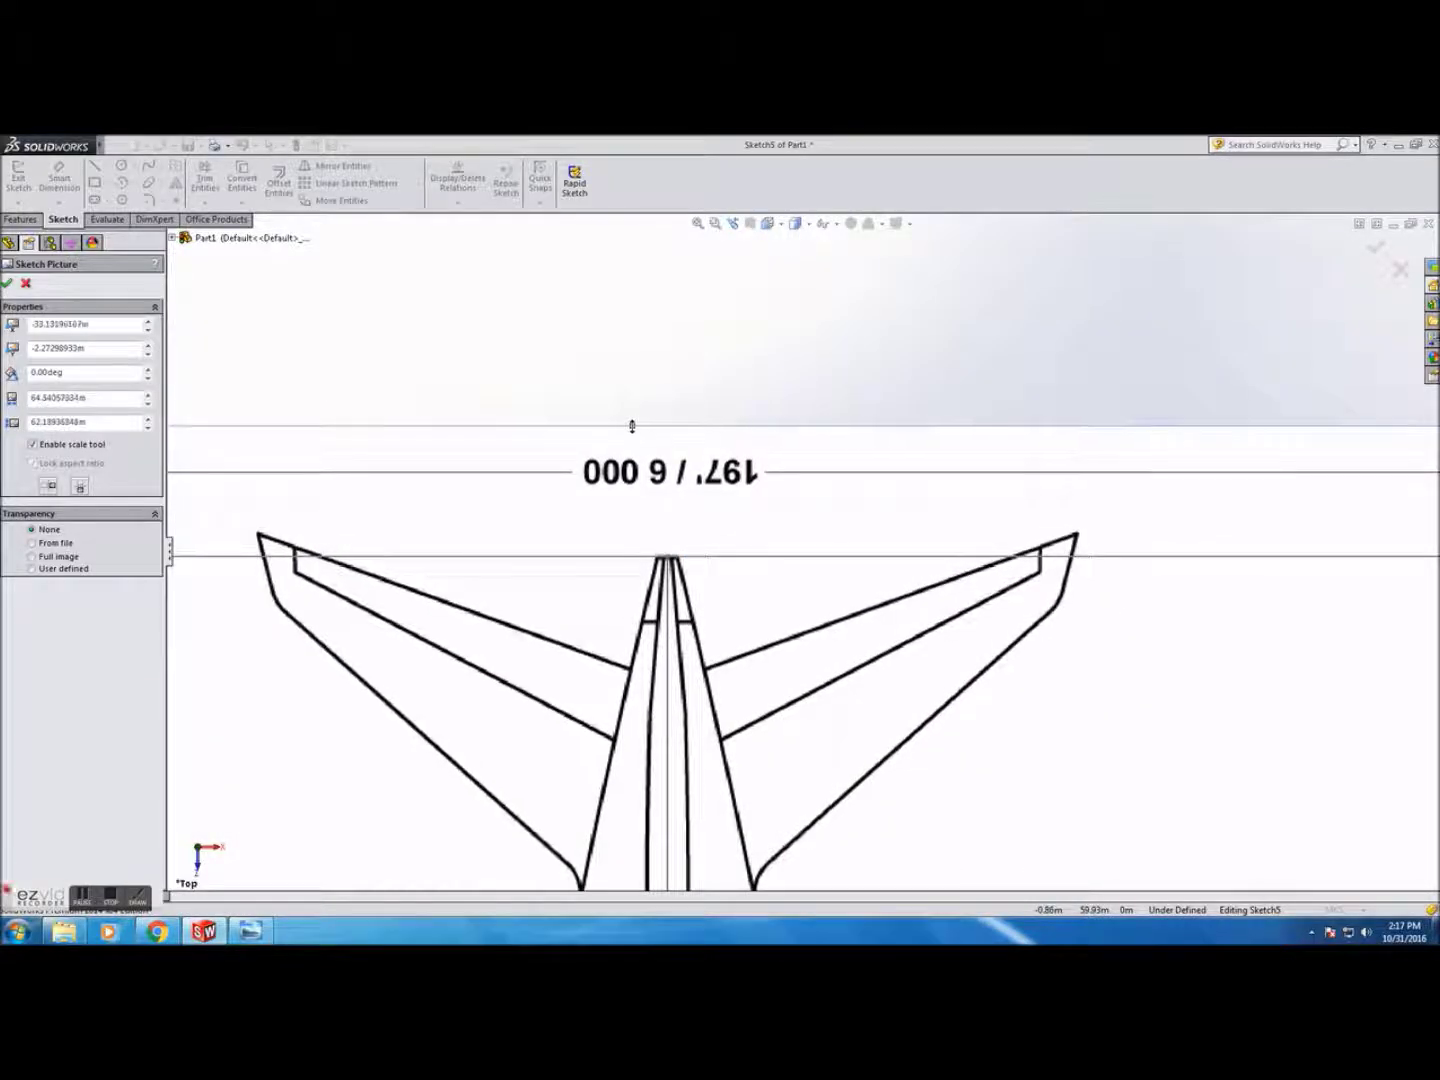
{"action": "scroll", "coordinate": [743, 520], "scroll_direction": "down", "scroll_amount": 6}
{"action": "scroll", "coordinate": [743, 540], "scroll_direction": "up", "scroll_amount": 6}
{"action": "left_click", "coordinate": [1373, 252]}
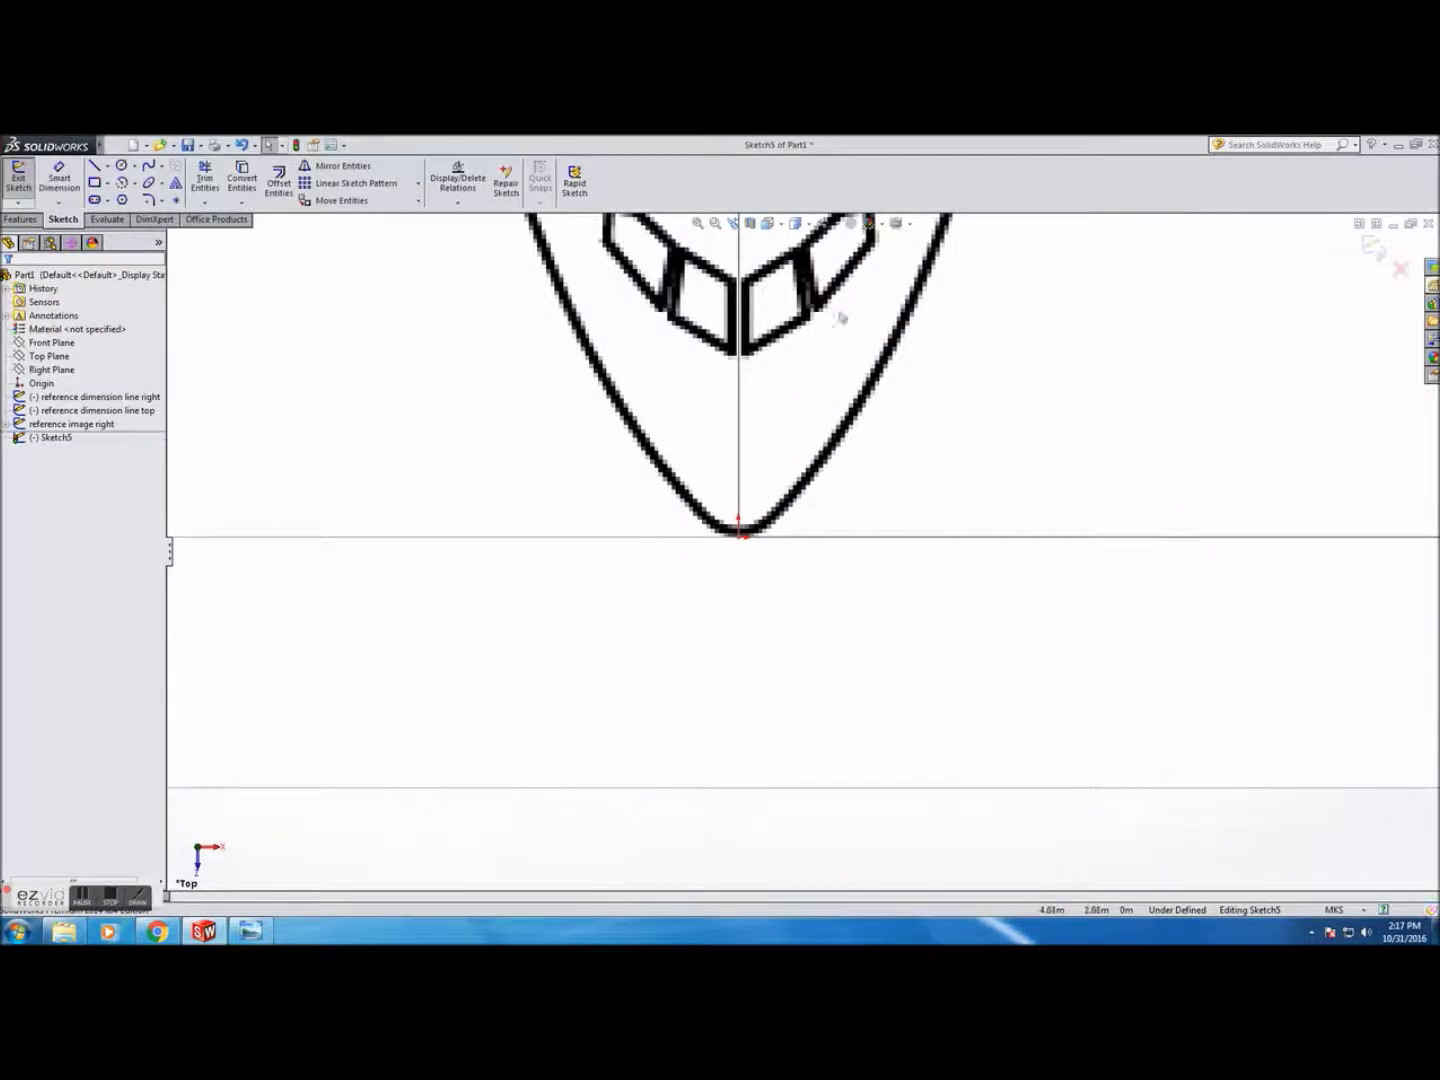
{"action": "scroll", "coordinate": [630, 408], "scroll_direction": "down", "scroll_amount": 2}
{"action": "key", "text": "z"}
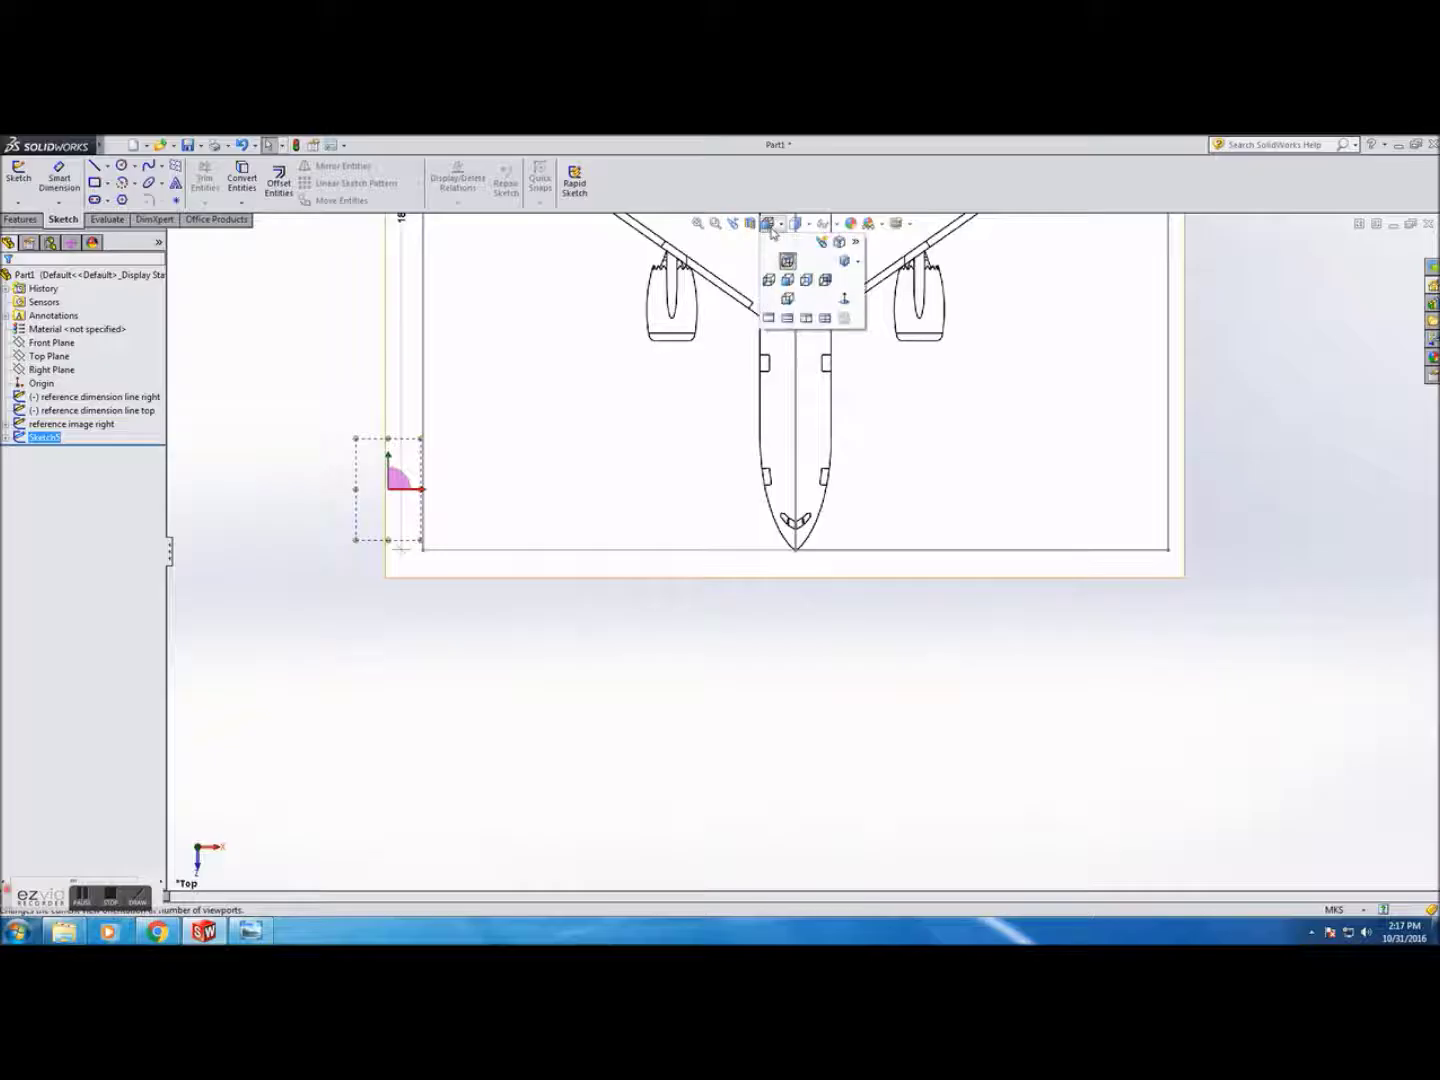
Switch to isometric and orbit around the tail to compare the side and top pictures
{"action": "left_click", "coordinate": [844, 262]}
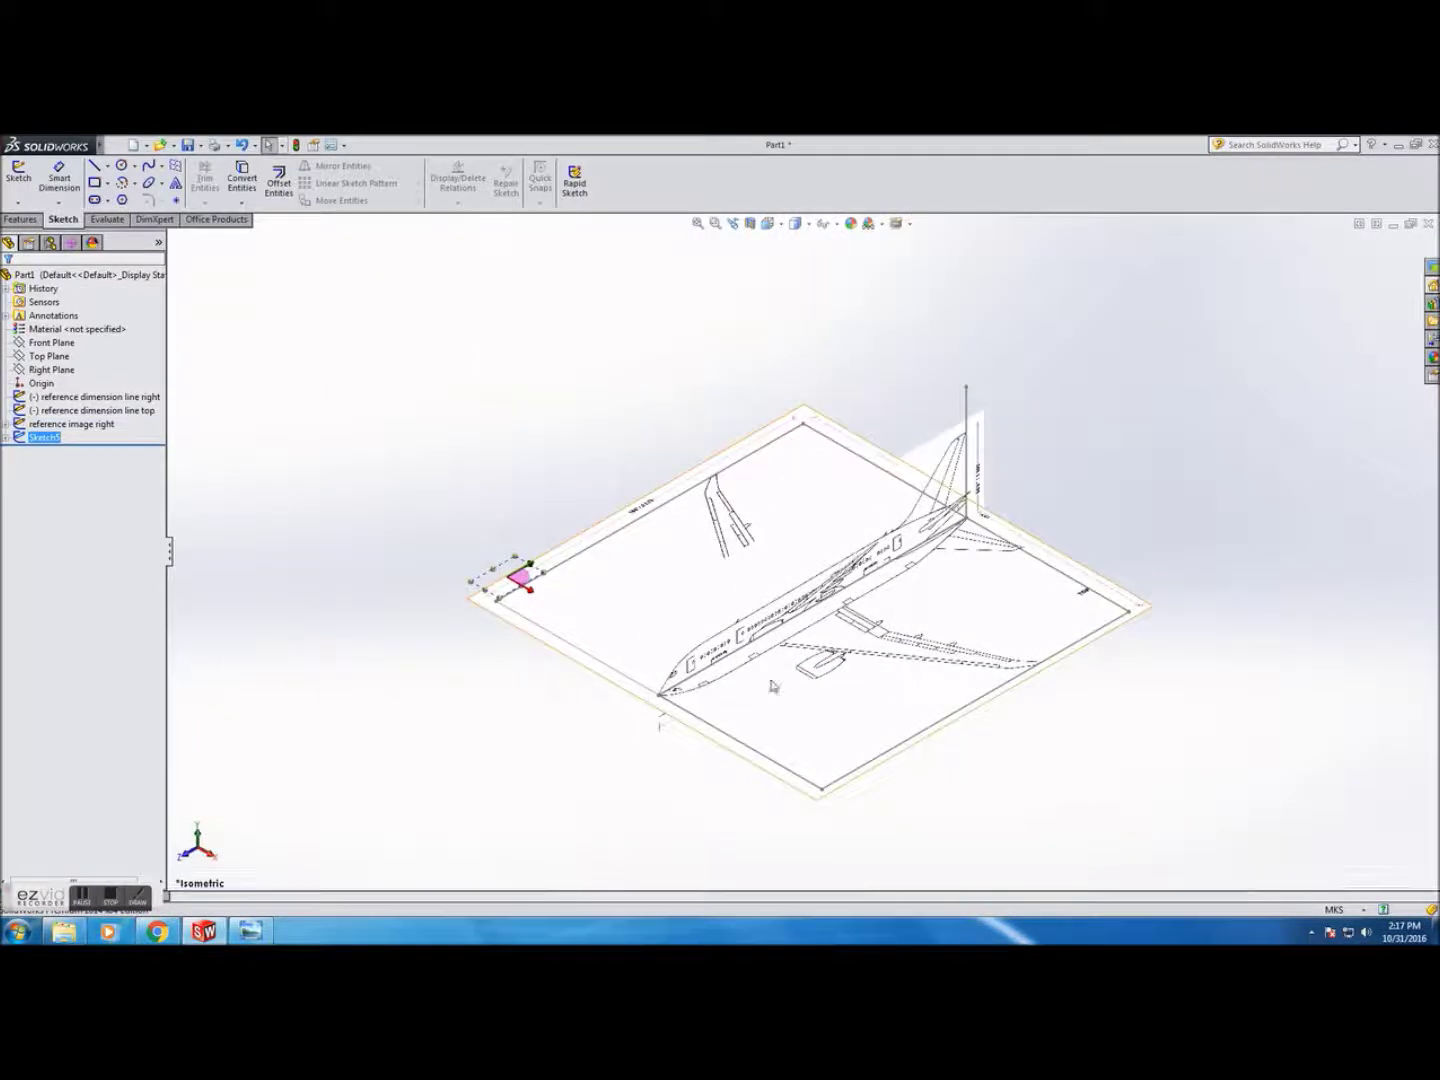
{"action": "scroll", "coordinate": [745, 701], "scroll_direction": "down", "scroll_amount": 5}
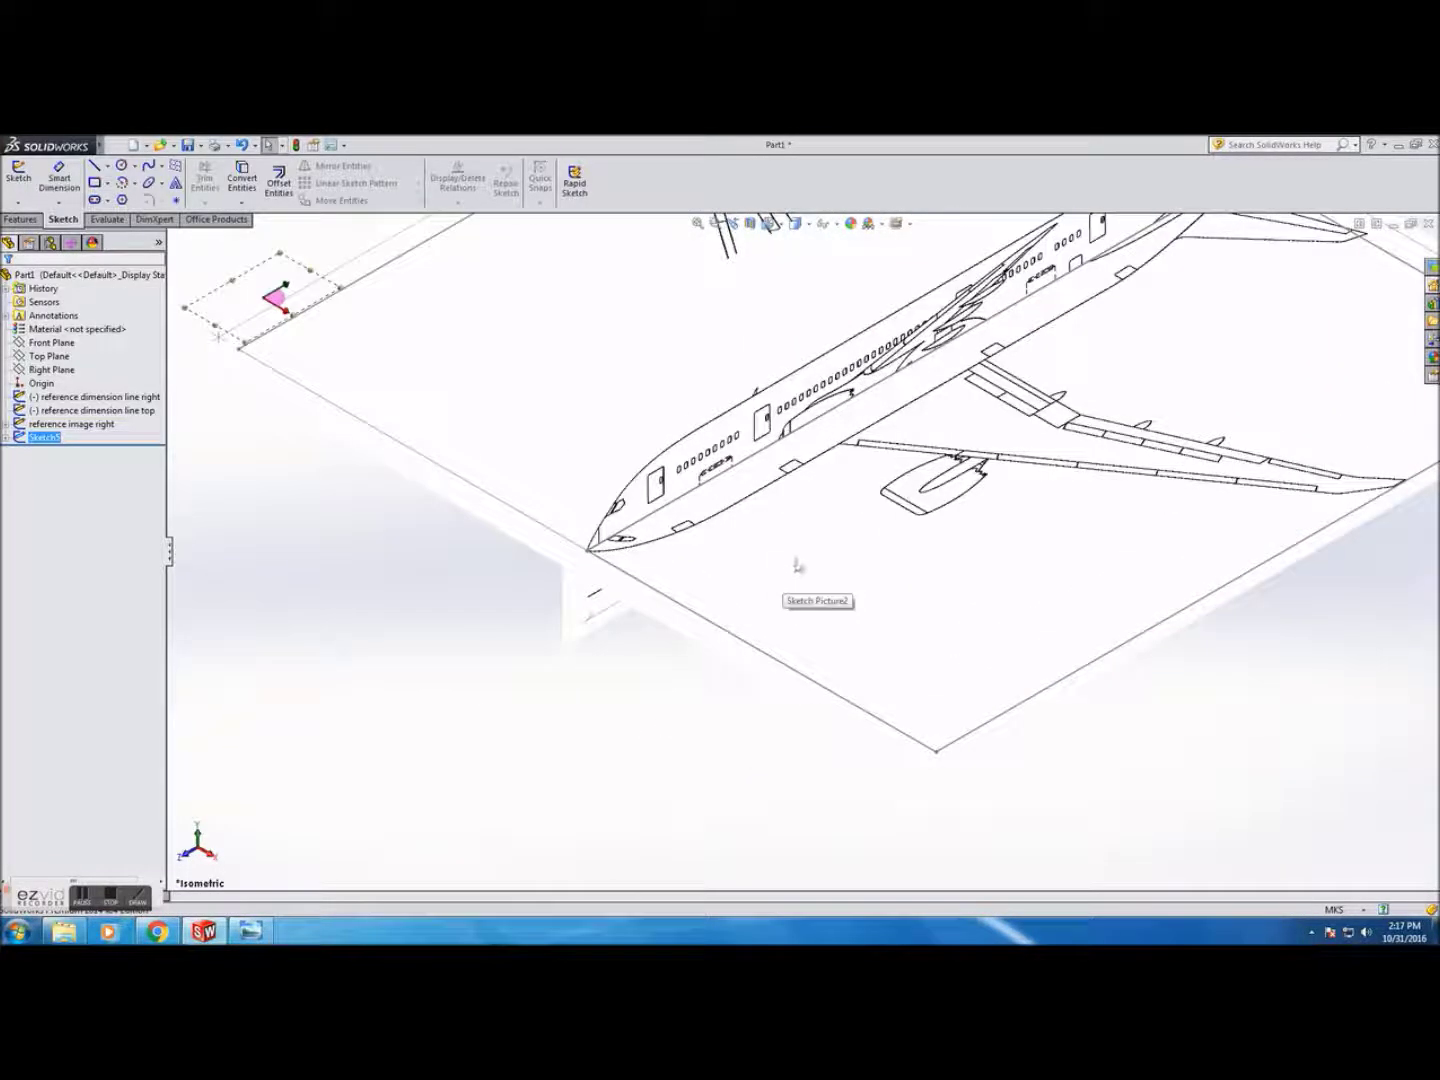
{"action": "mouse_move", "coordinate": [844, 515]}
{"action": "middle_mouse_down"}
{"action": "mouse_move", "coordinate": [771, 500]}
{"action": "mouse_move", "coordinate": [781, 450]}
{"action": "mouse_move", "coordinate": [781, 476]}
{"action": "mouse_move", "coordinate": [795, 471]}
{"action": "middle_mouse_up"}
{"action": "scroll", "coordinate": [924, 444], "scroll_direction": "up", "scroll_amount": 5}
{"action": "scroll", "coordinate": [990, 430], "scroll_direction": "down", "scroll_amount": 10}
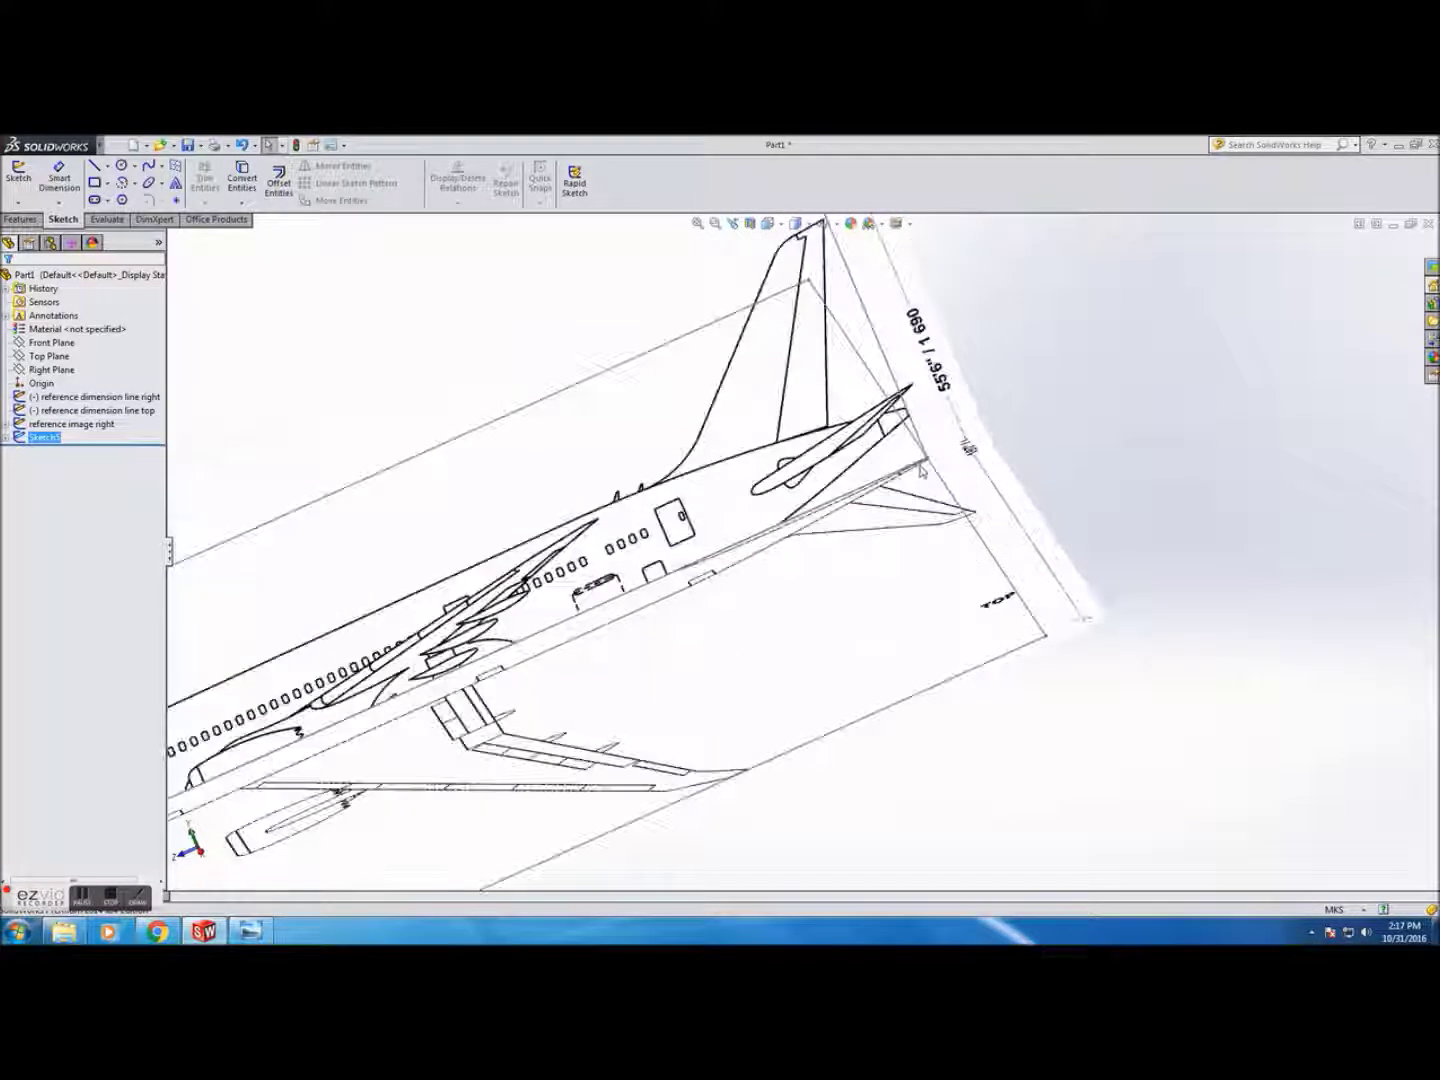
{"action": "mouse_move", "coordinate": [928, 481]}
{"action": "middle_mouse_down"}
{"action": "mouse_move", "coordinate": [913, 454]}
{"action": "mouse_move", "coordinate": [923, 466]}
{"action": "middle_mouse_up"}
{"action": "scroll", "coordinate": [920, 474], "scroll_direction": "up", "scroll_amount": 6}
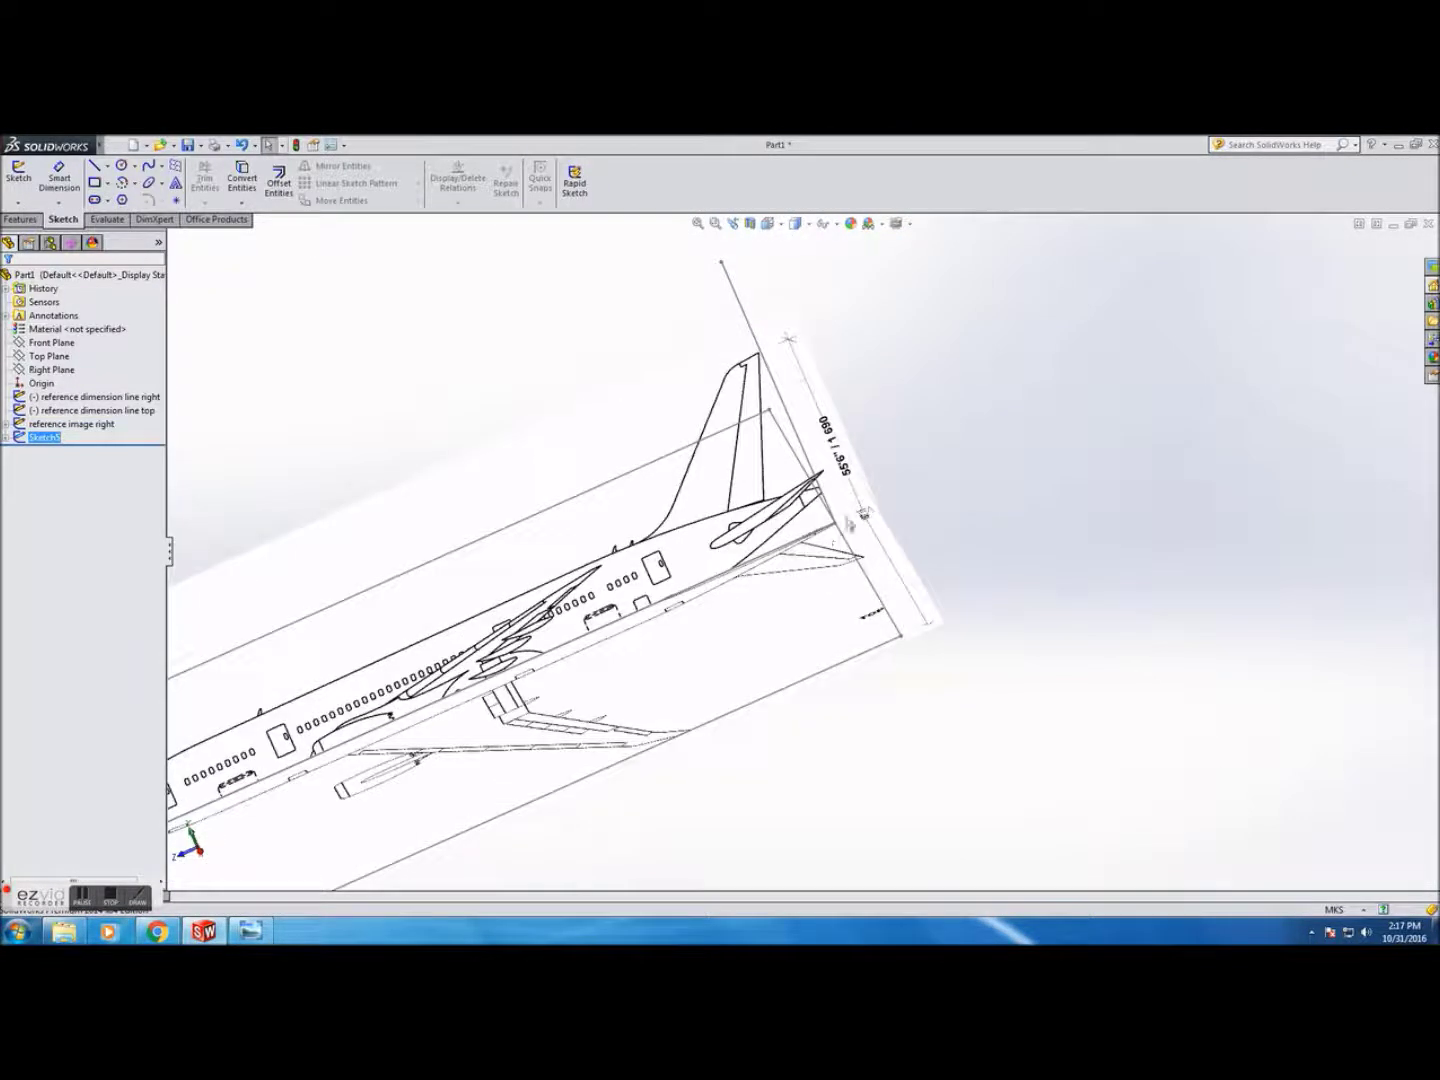
{"action": "middle_click_drag", "start_coordinate": [825, 521], "coordinate": [861, 545]}
{"action": "scroll", "coordinate": [860, 545], "scroll_direction": "up", "scroll_amount": 4}
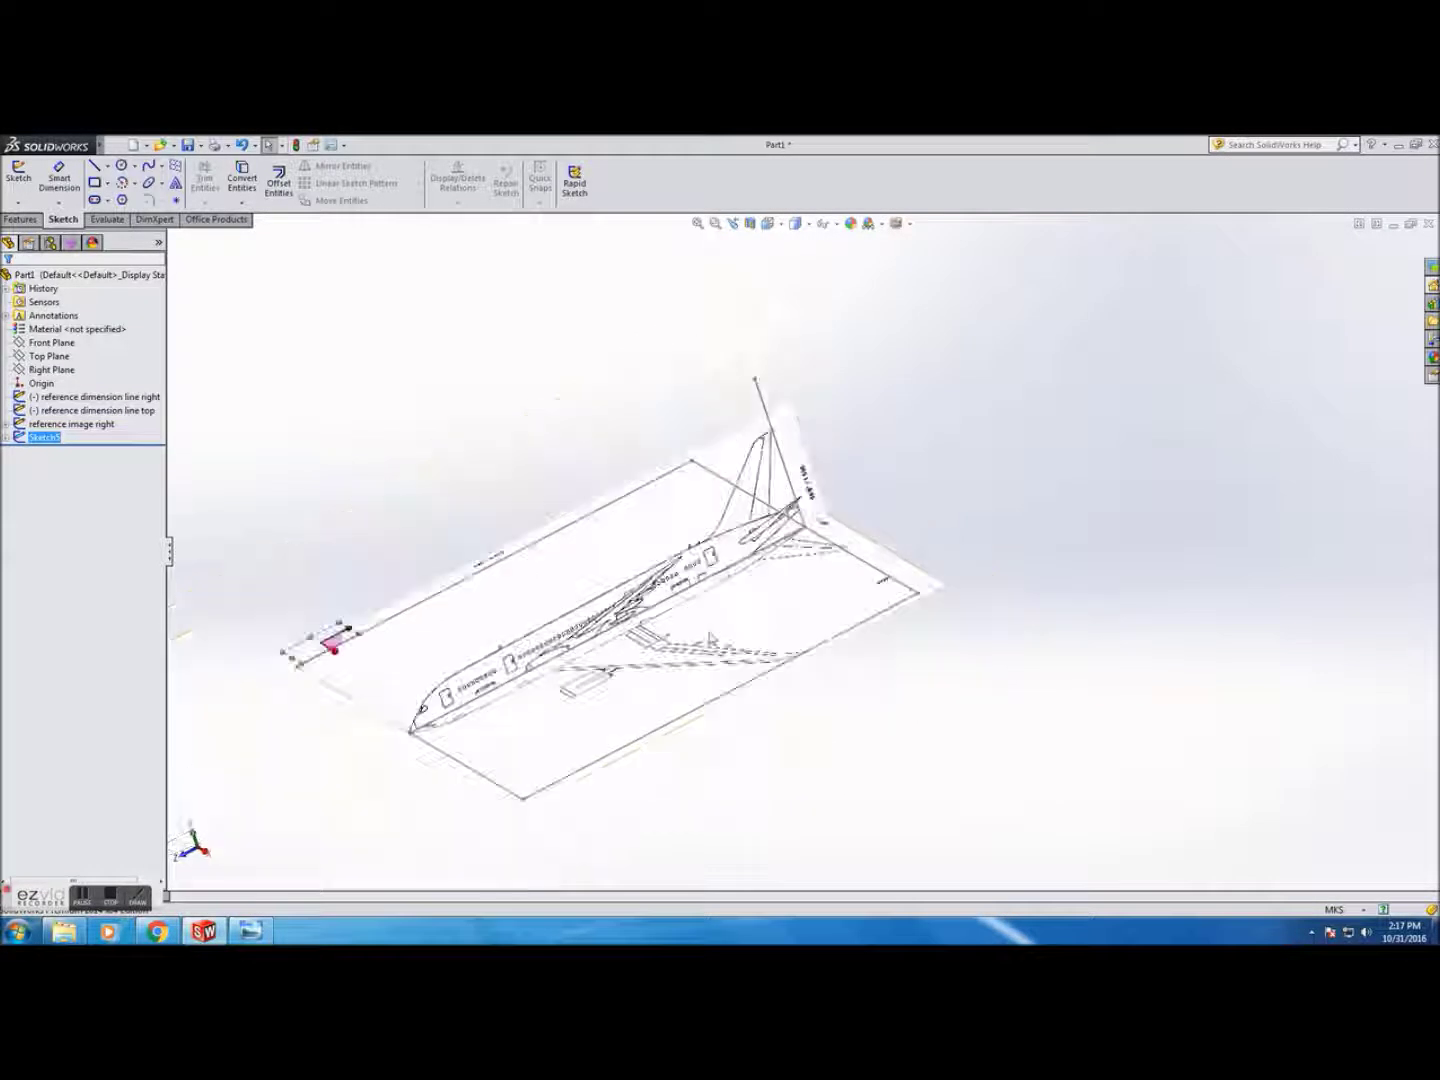